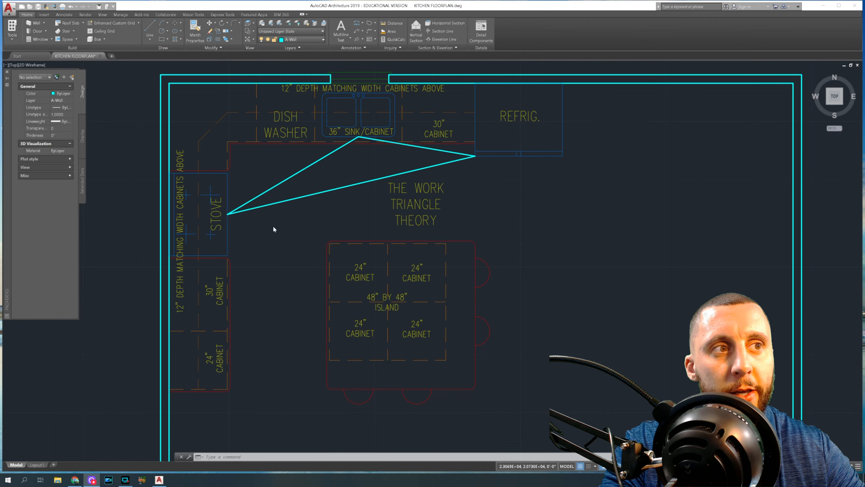
- Read the kitchen work triangle rule in the browser search results and check each triangle line's length in the floor plan
left_click(75, 479)
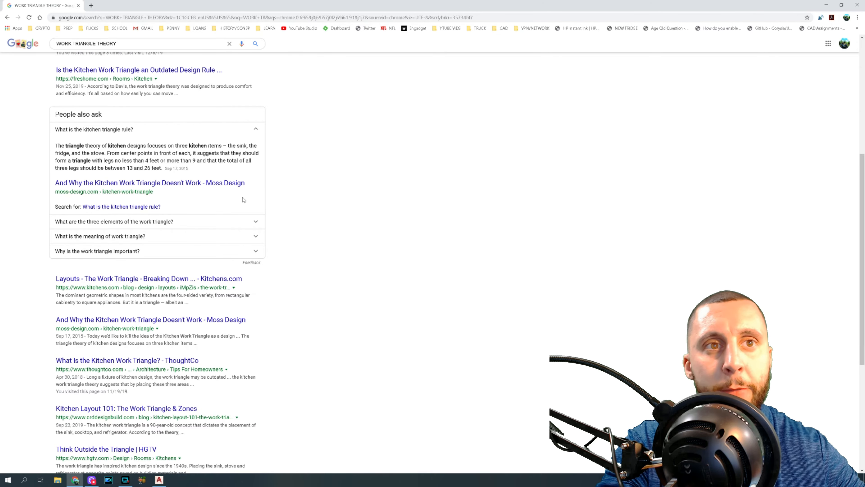
left_click(826, 5)
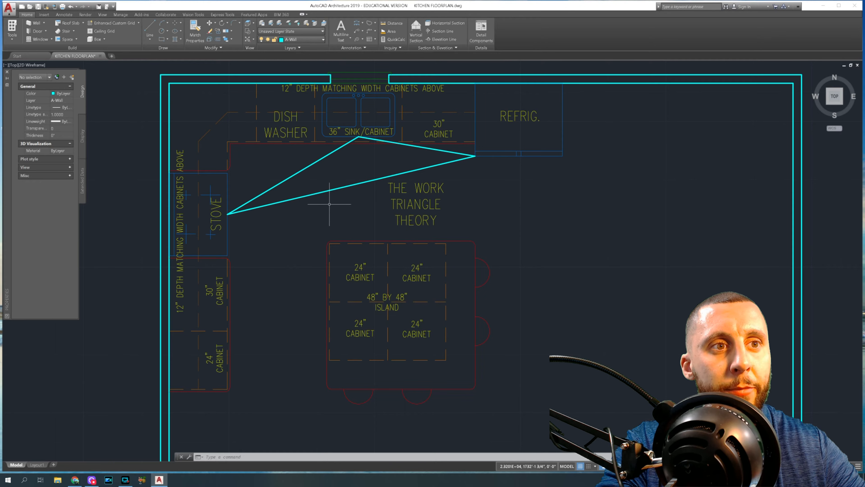
left_click(325, 191)
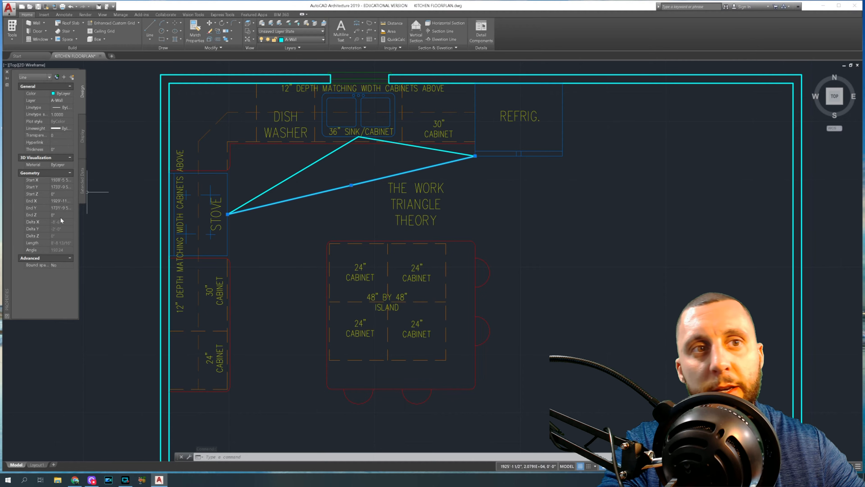
key("Escape")
left_click(274, 186)
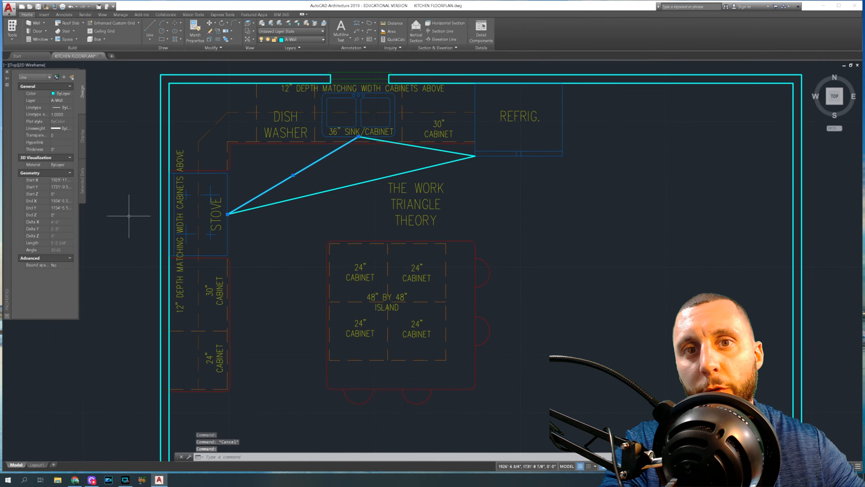
key("Escape")
left_click(315, 194)
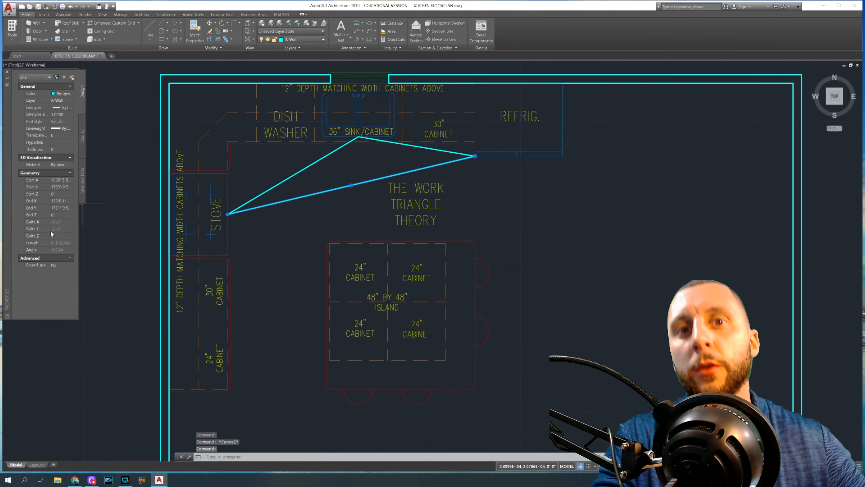
key("Escape")
left_click(282, 181)
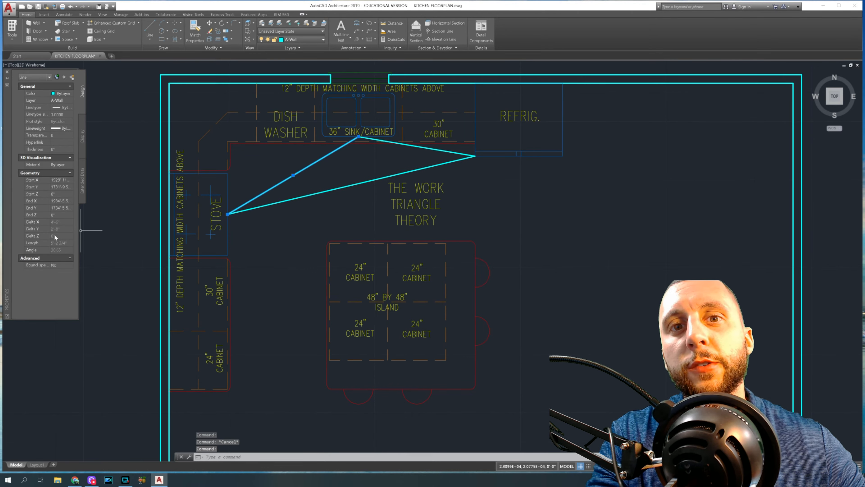
key("Escape")
left_click(443, 151)
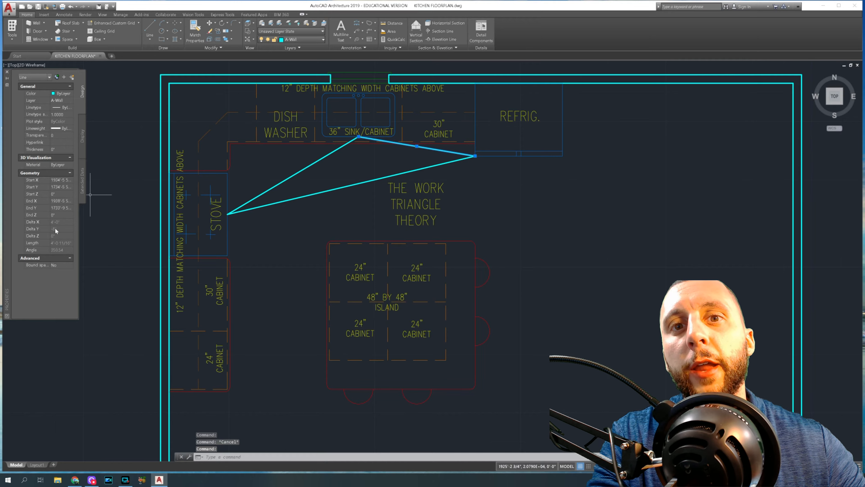
- Delete the three work triangle lines connecting the stove, sink and refrigerator
left_click(348, 196)
left_click(294, 163)
key("Delete")
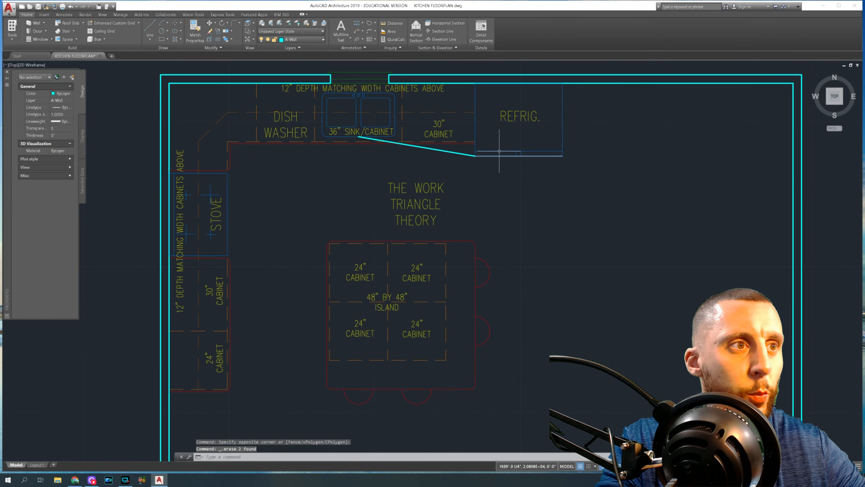
left_click(467, 154)
key("Delete")
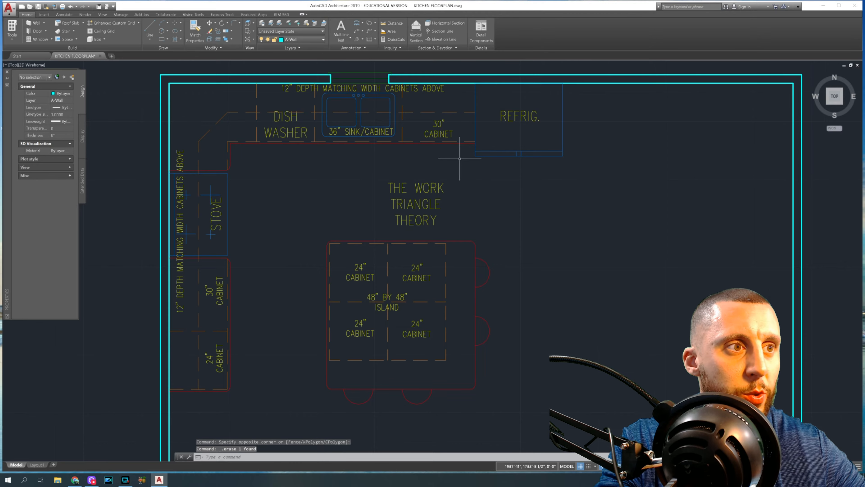
- Close the Properties palette and bring the whole kitchen plan into view
scroll(462, 158, "down", 4)
middle_click_drag(502, 187, 309, 185)
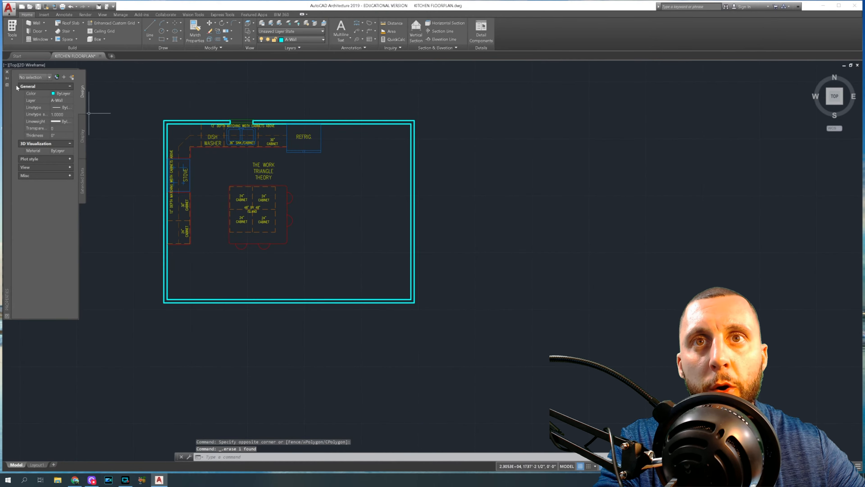
left_click(7, 72)
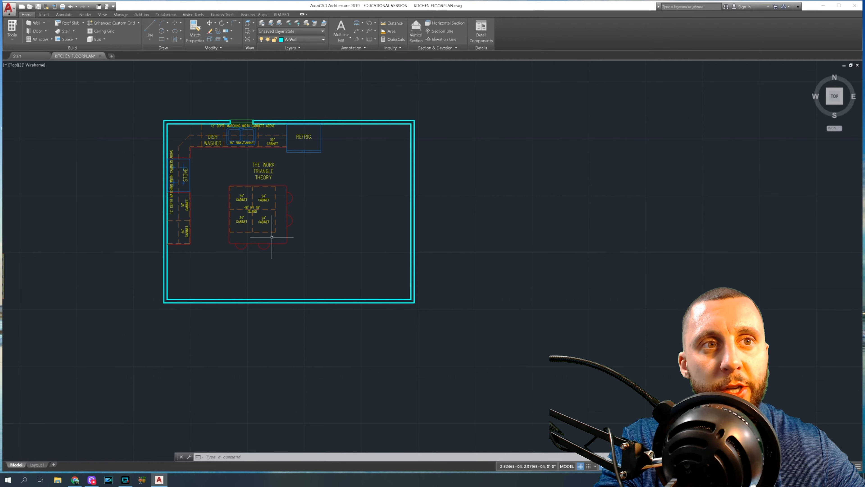
scroll(275, 231, "up", 2)
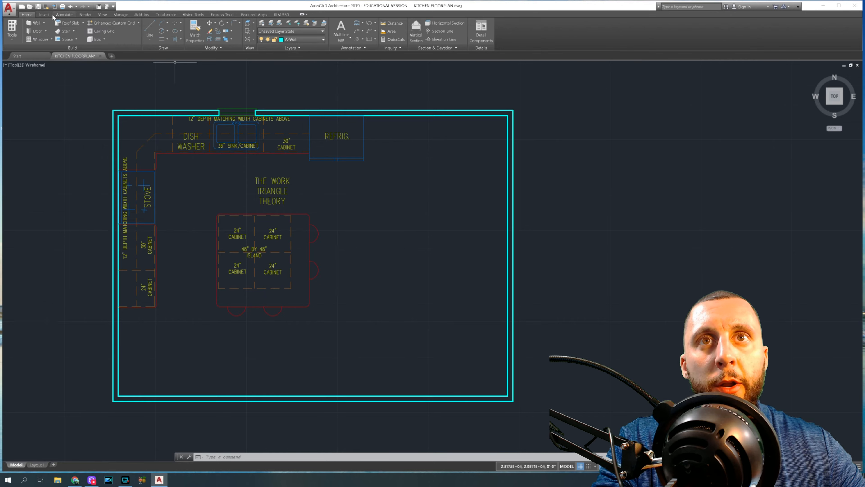
left_click(144, 110)
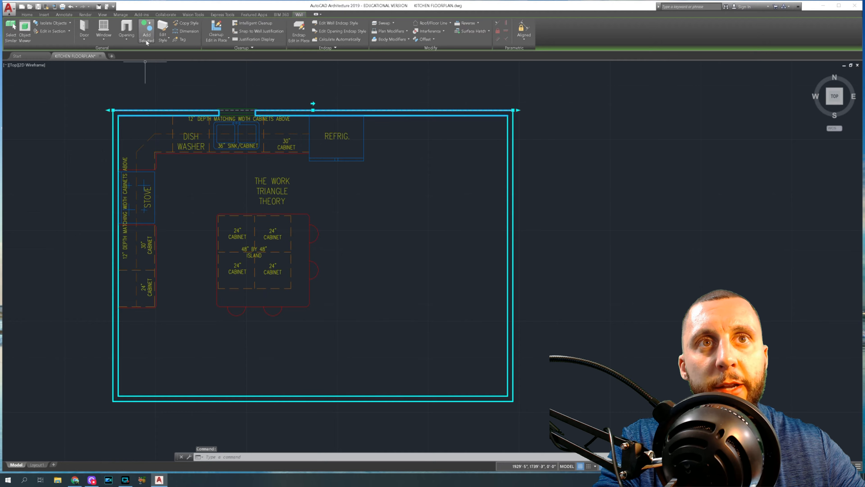
left_click(146, 31)
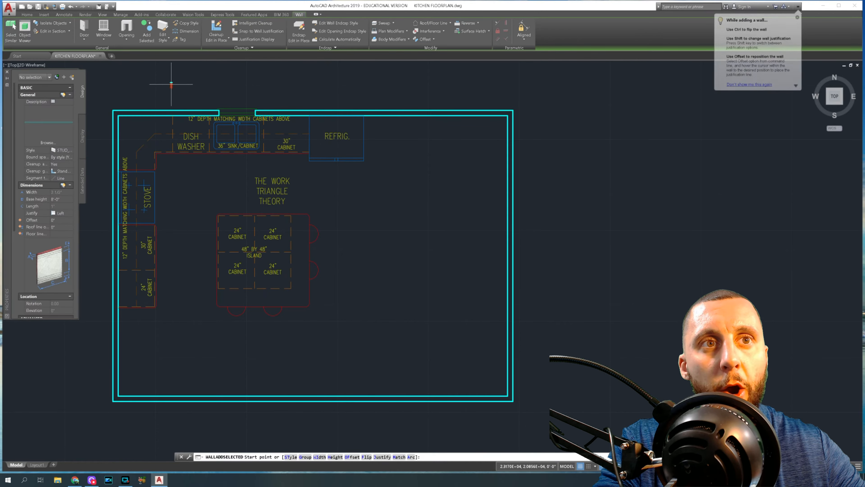
scroll(350, 93, "down", 2)
left_click(520, 105)
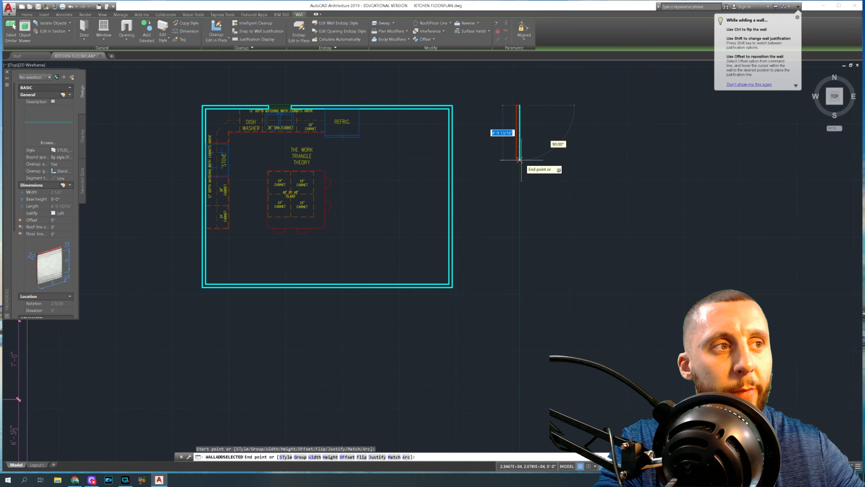
key("Escape")
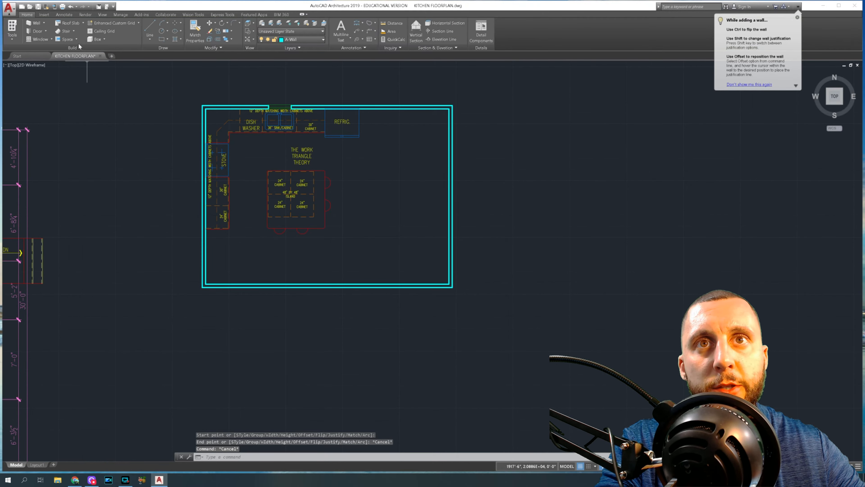
- Try to start a new wall with a 3.5" width and an 8' base height beside the kitchen
left_click(35, 23)
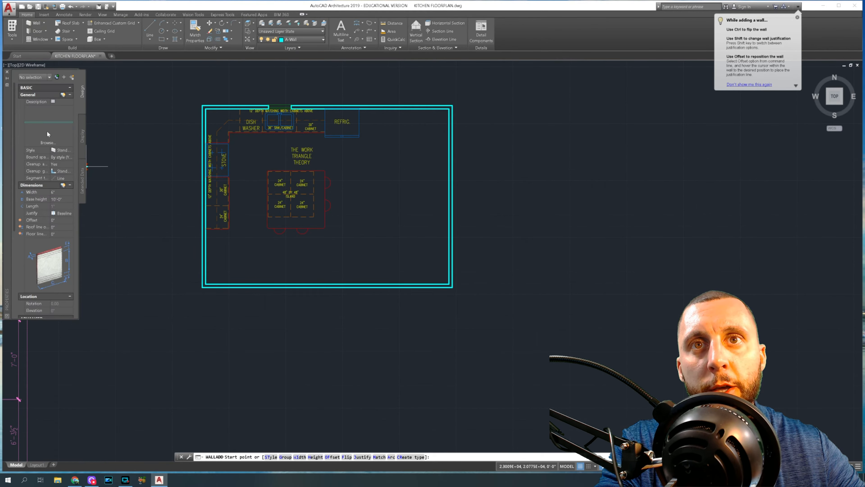
left_click(55, 192)
type("3.5")
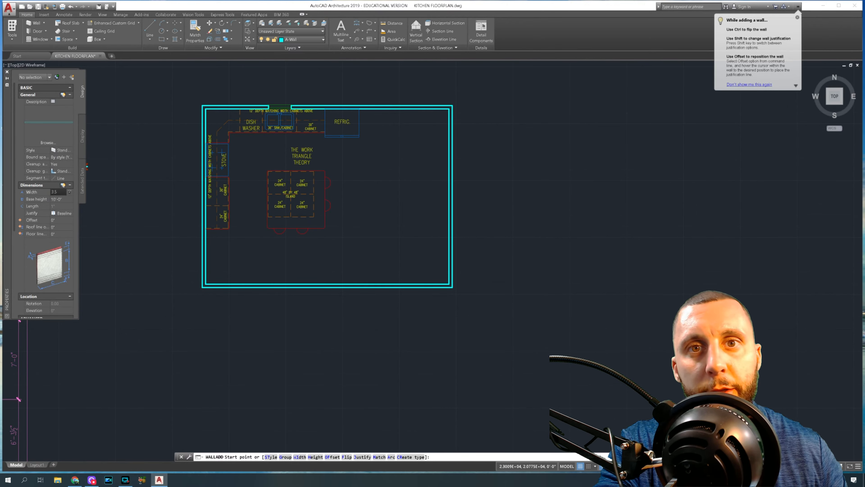
key("Tab")
type("8'")
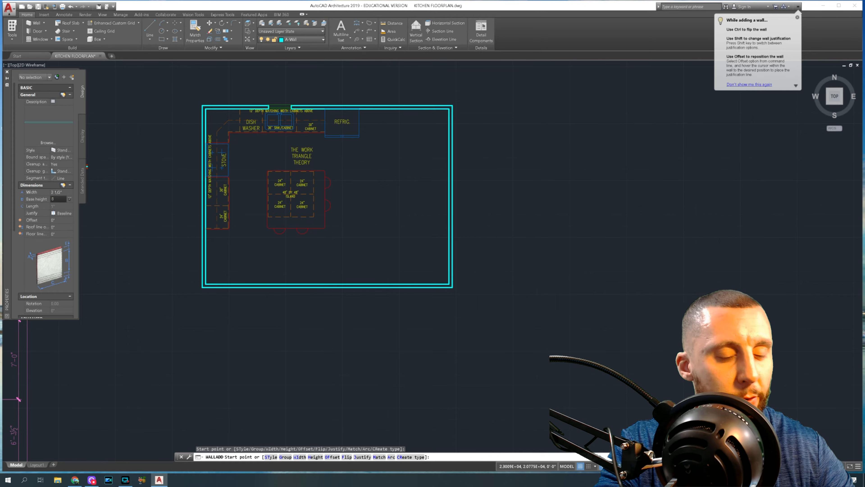
key("Return")
left_click(481, 96)
key("Escape")
key("Escape")
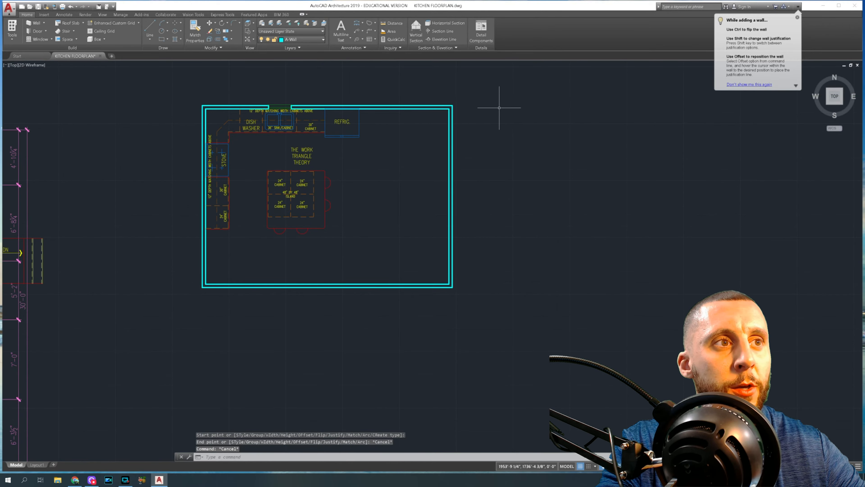
- Add a 10' horizontal wall east of the kitchen with Add Selected, based on the kitchen's north wall
left_click(421, 106)
left_click(146, 33)
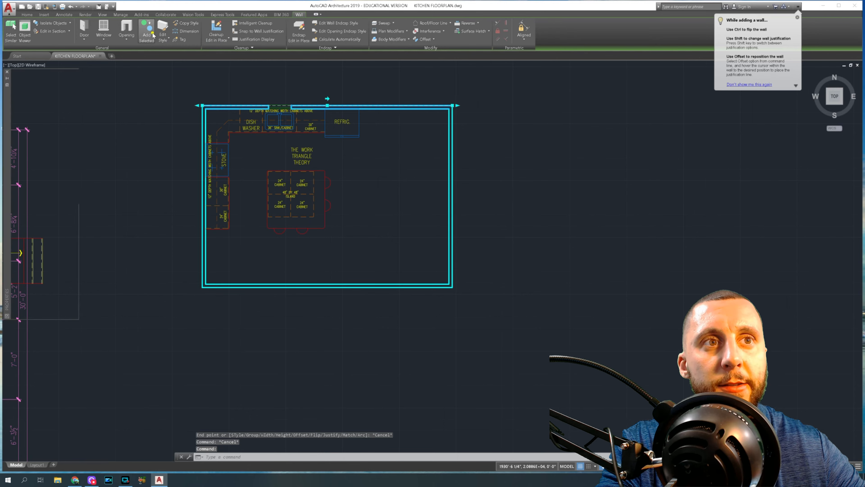
middle_click_drag(518, 117, 460, 132)
left_click(453, 121)
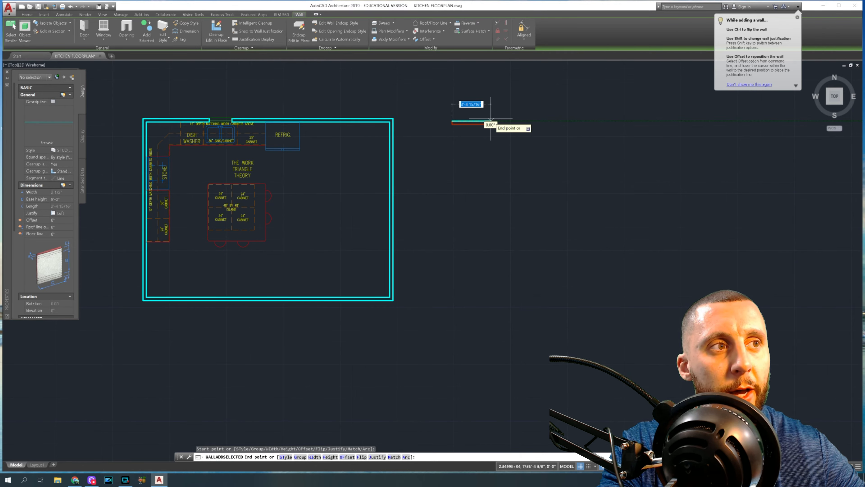
type("10'")
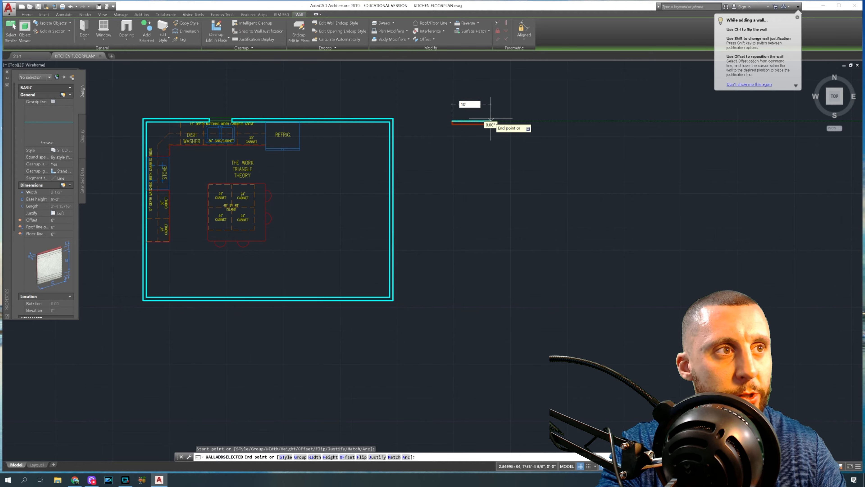
key("Return")
key("Escape")
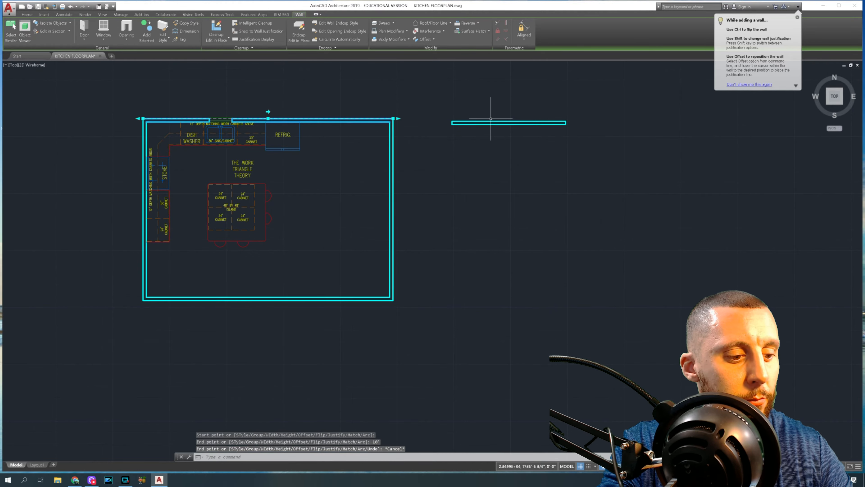
key("Escape")
- Delete the 10' practice wall east of the kitchen
left_click(502, 111)
left_click(491, 146)
key("Delete")
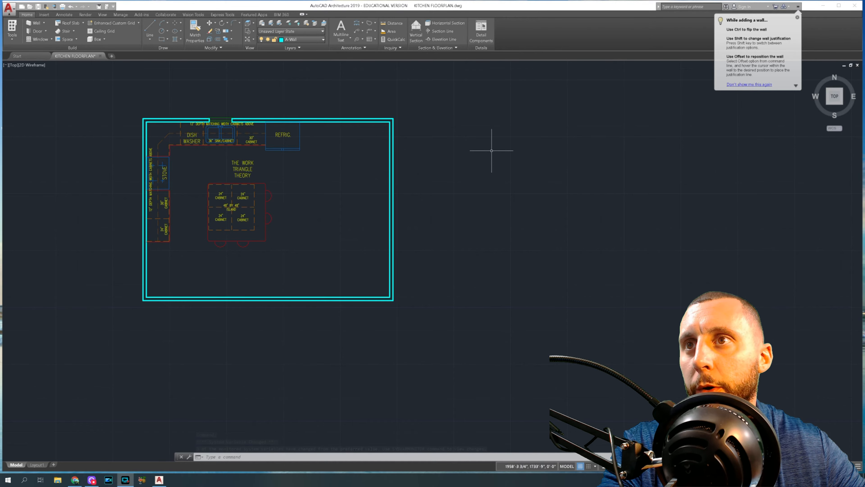
left_click(446, 177)
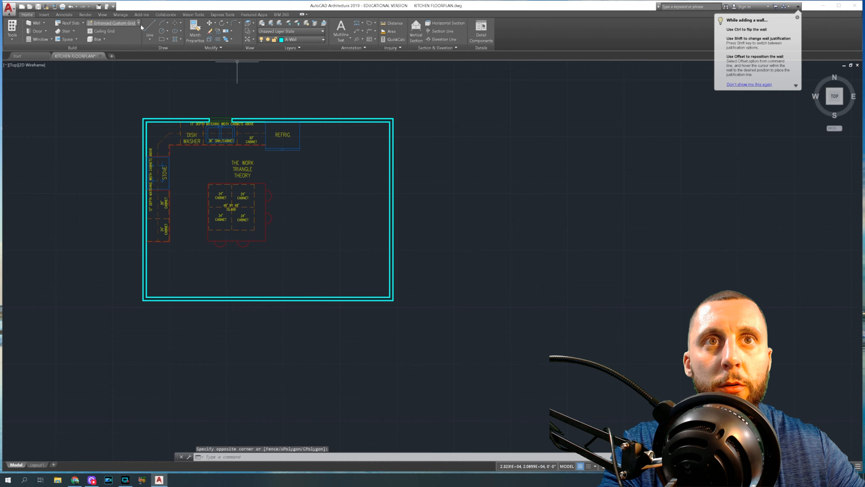
left_click(150, 29)
left_click(472, 152)
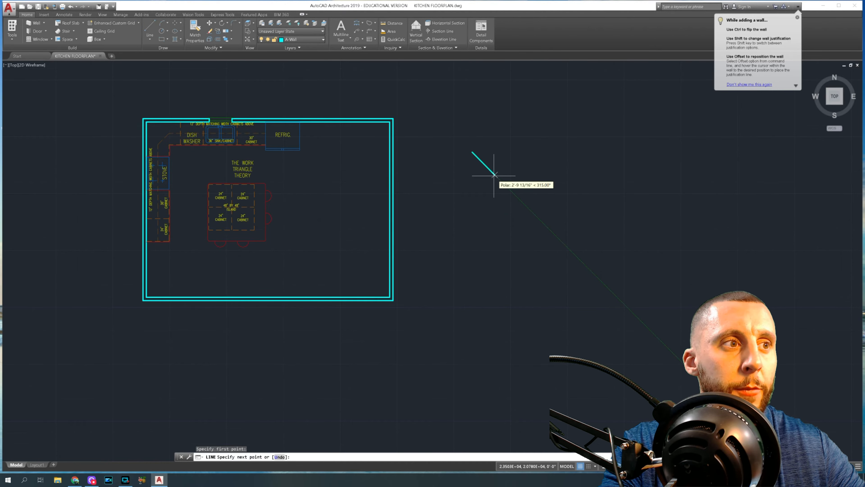
key("Escape")
- Draw a 10' wall running east in the empty area beside the kitchen, using Add Selected on the kitchen's north wall
left_click(328, 119)
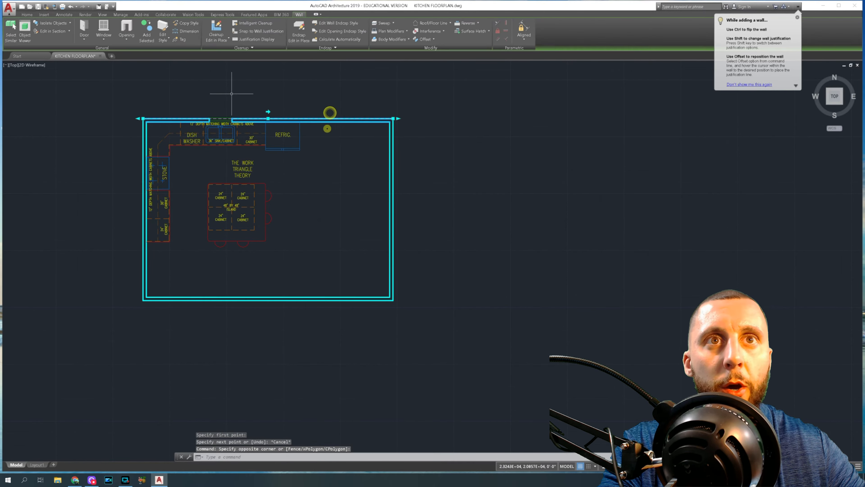
left_click(449, 129)
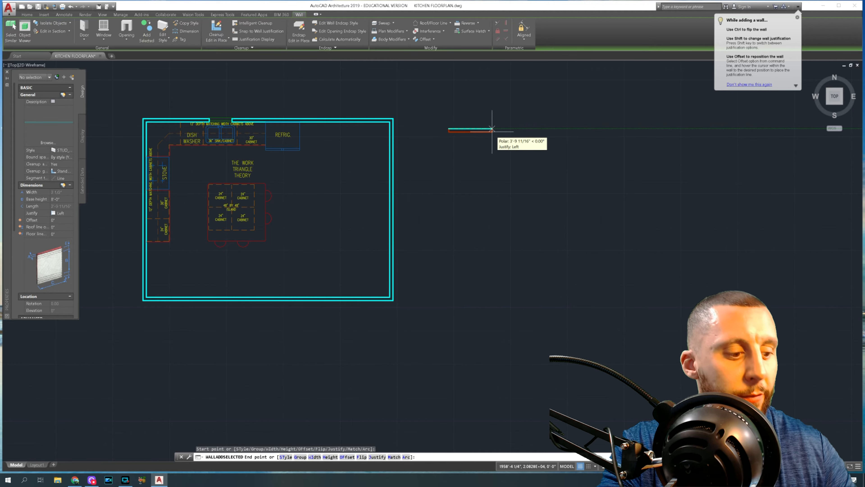
type("10'")
key("Return")
- Cycle the next wall segment's justification through Center and Right and back to Left
scroll(543, 119, "up", 4)
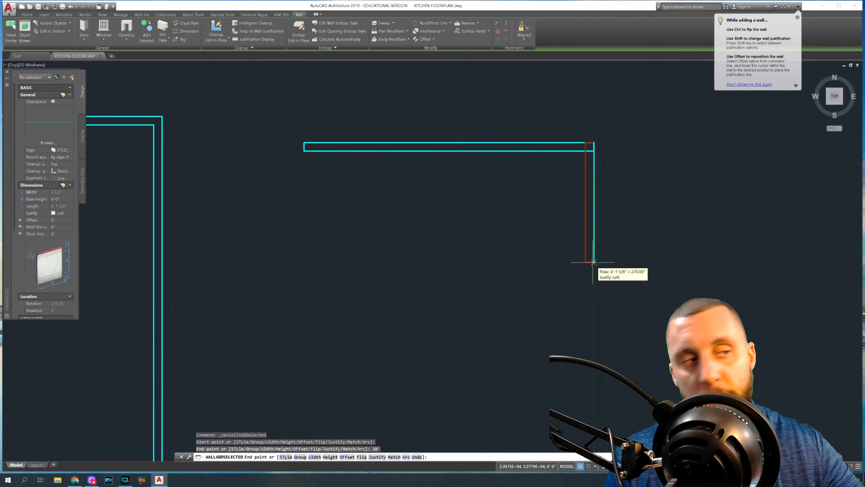
key("shift")
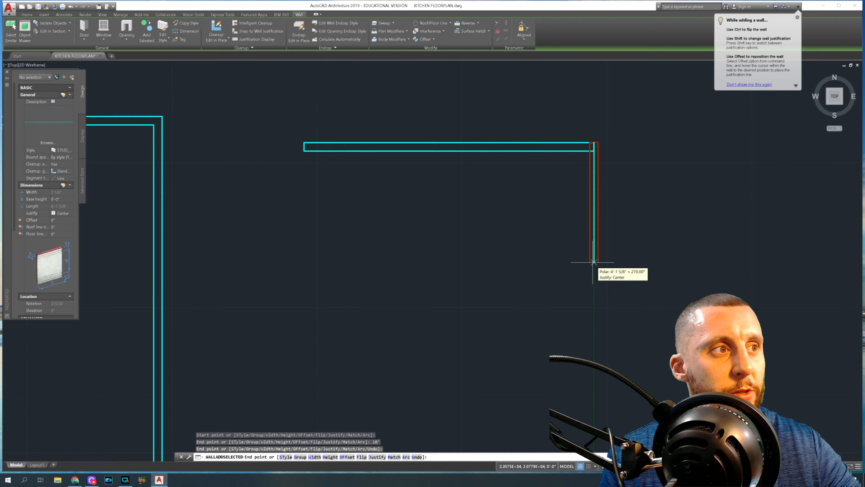
key("shift")
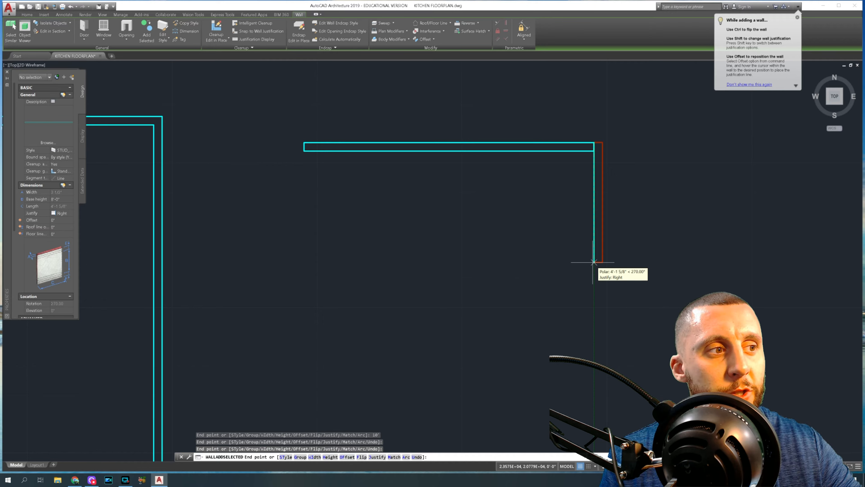
key("shift")
key("shift")
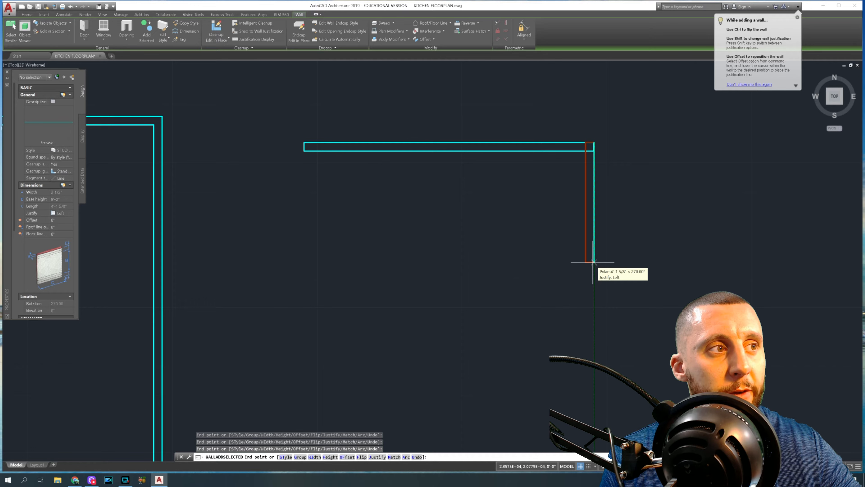
- Continue the wall with a 10' segment running south and a 10' segment running west
type("10'")
key("Return")
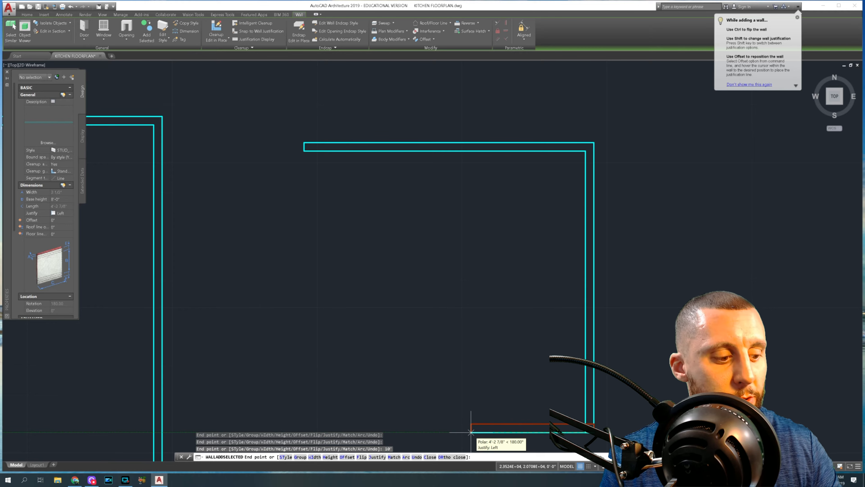
type("10'")
key("Return")
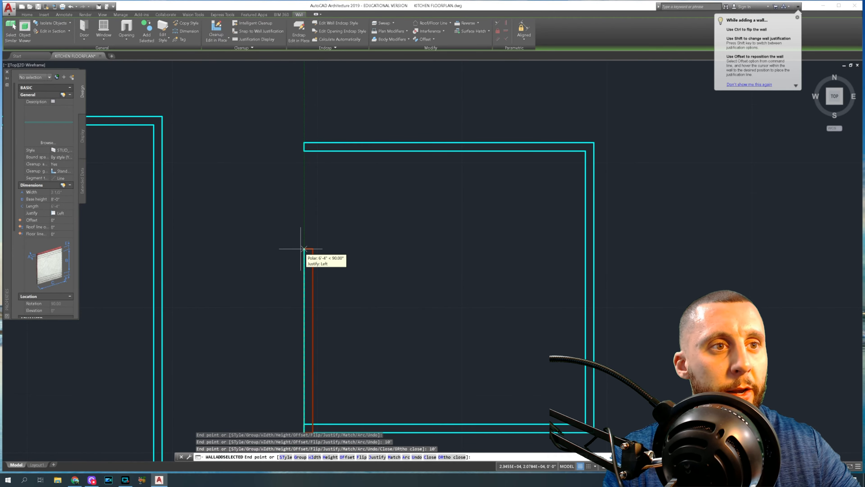
- Try to delete the 10' practice walls beside the kitchen, and undo that deletion
key("Escape")
scroll(307, 246, "down", 6)
left_click(462, 167)
left_click(350, 309)
key("Delete")
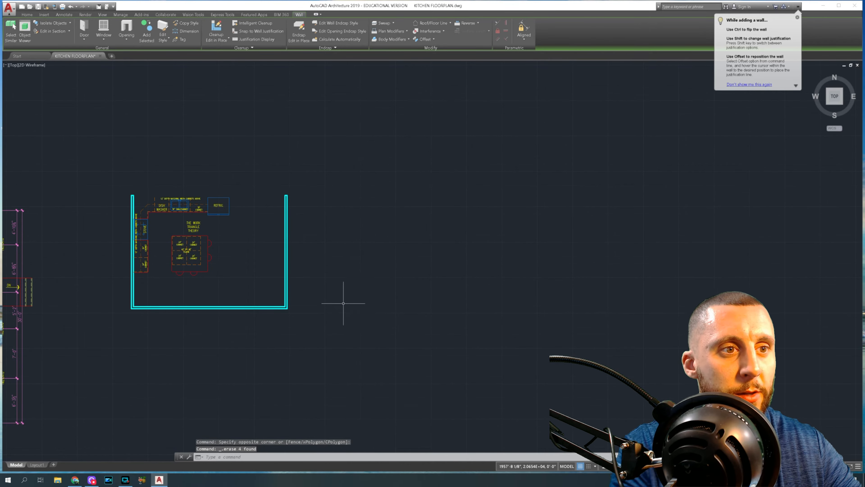
key("ctrl+z")
scroll(397, 242, "down", 3)
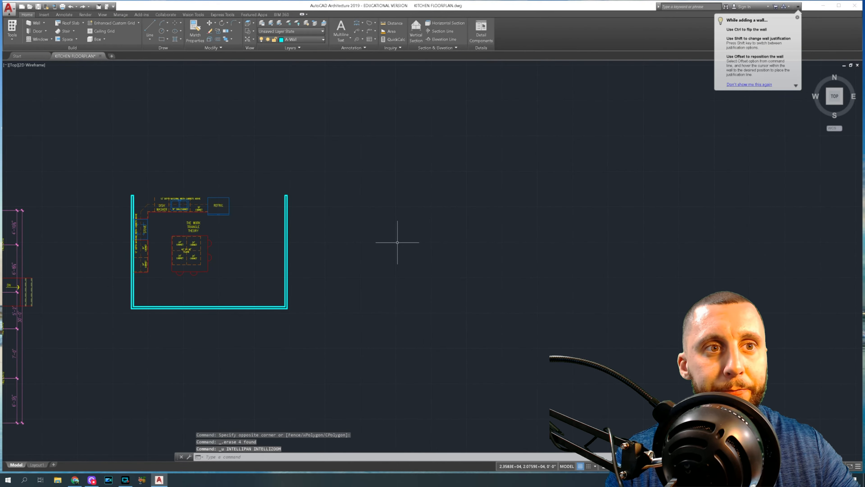
key("ctrl+z")
- Delete the three 10' practice walls east of the kitchen
left_click(400, 187)
left_click(373, 276)
key("Delete")
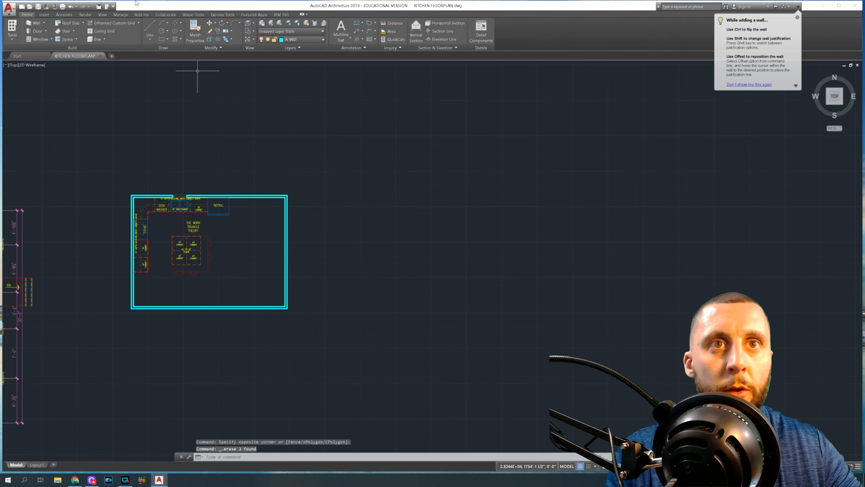
- Draw a 20' wall running east beside the kitchen with Right justification, using Add Selected on the kitchen's north wall
left_click(292, 191)
left_click(269, 168)
left_click(268, 188)
left_click(255, 200)
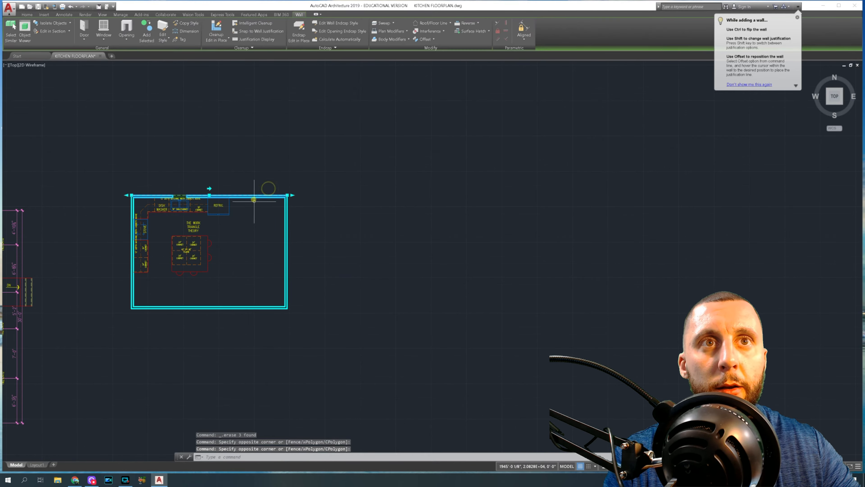
left_click(146, 33)
left_click(382, 193)
scroll(422, 192, "up", 2)
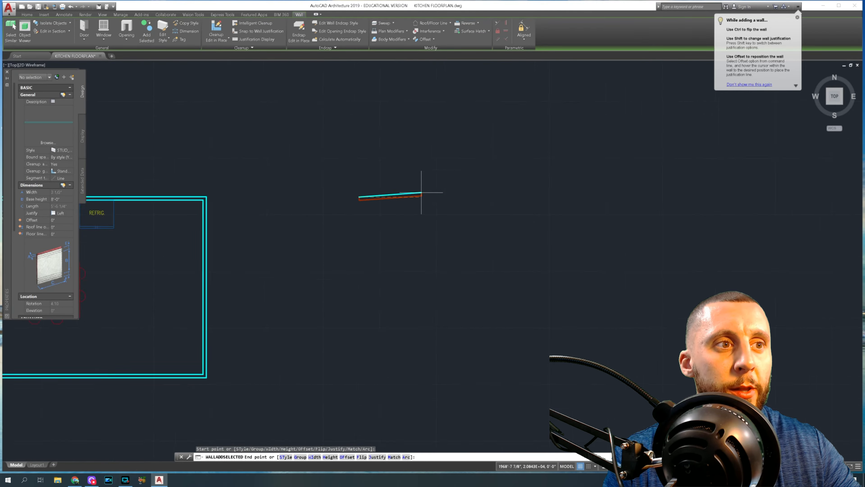
scroll(421, 193, "up", 2)
key("shift")
key("shift")
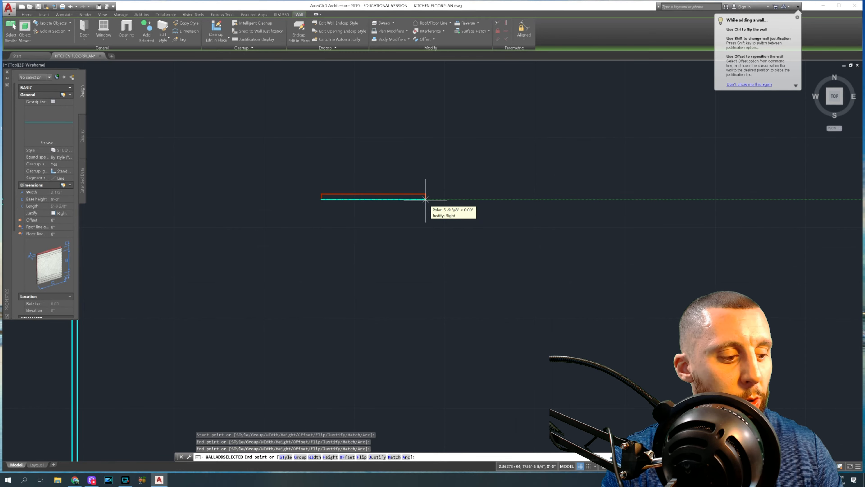
type("20'")
key("Return")
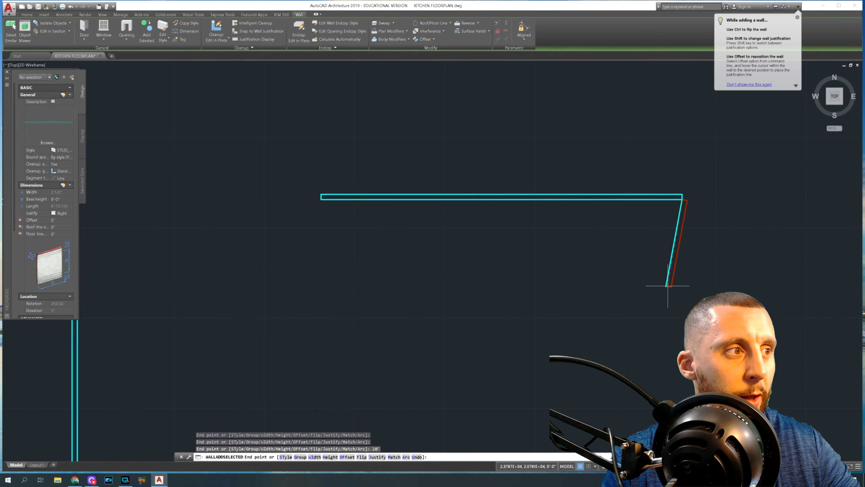
- Continue the wall with a 16' segment running south and end the run
type("16")
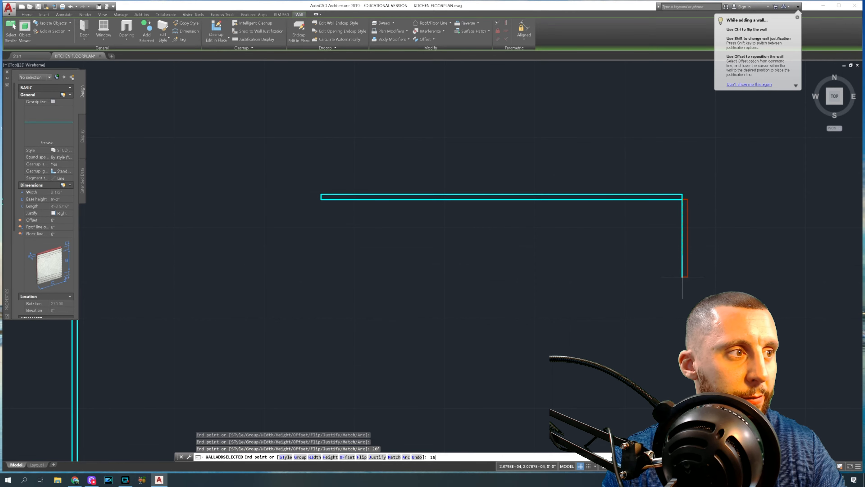
type("'")
key("Return")
key("Escape")
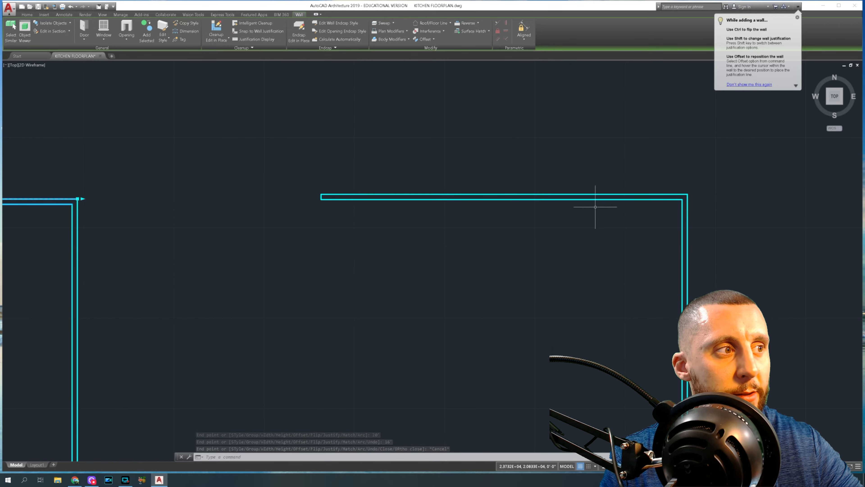
- Delete the 20' and 16' walls, and undo both that deletion and the wall run itself
left_click(701, 185)
left_click(671, 216)
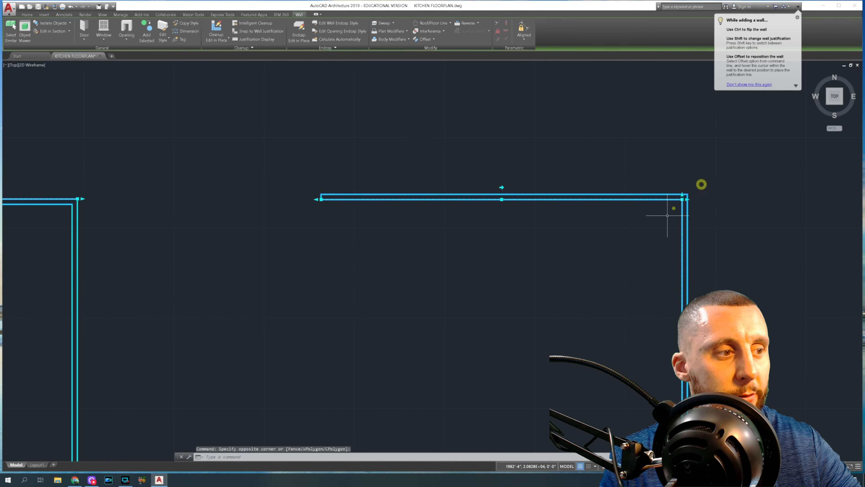
key("Delete")
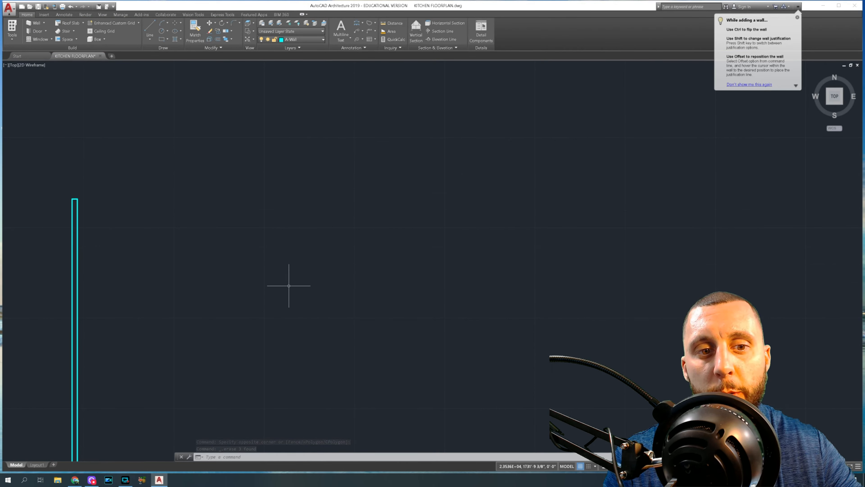
scroll(231, 260, "down", 5)
middle_click_drag(232, 254, 363, 216)
scroll(299, 193, "up", 4)
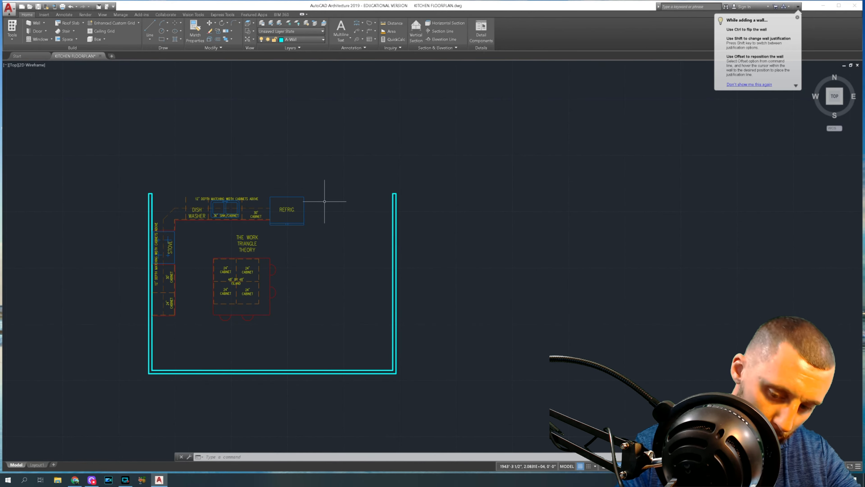
key("ctrl+z")
key("ctrl+z")
key("ctrl+z")
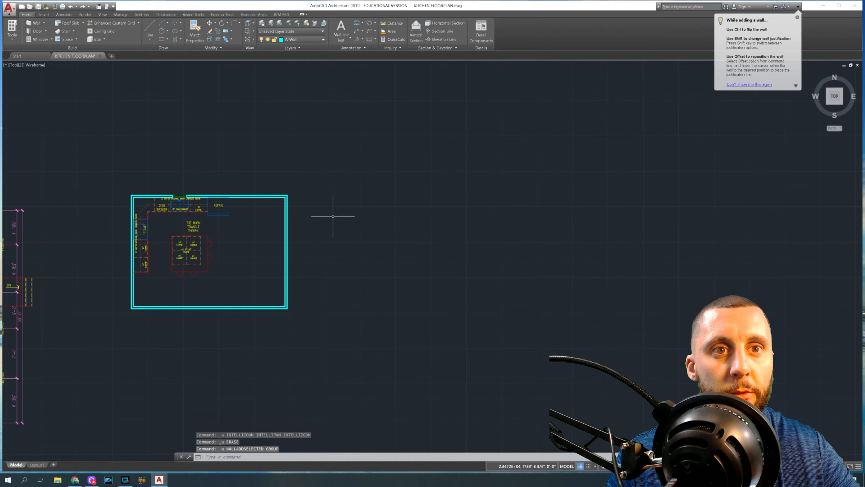
- Draw a 22' wall running east beside the kitchen using Add Selected on the kitchen's north wall, undoing a first 20' segment
scroll(336, 214, "down", 1)
scroll(253, 227, "up", 1)
scroll(247, 224, "up", 2)
middle_click_drag(247, 225, 285, 223)
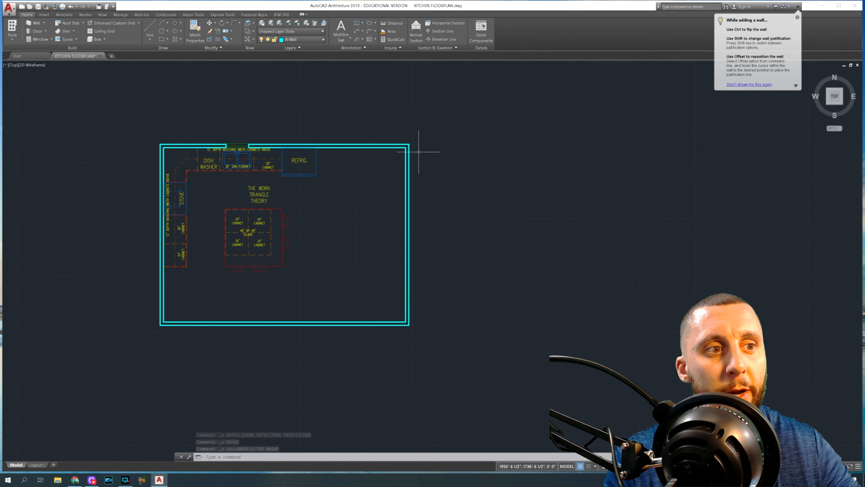
left_click(375, 180)
left_click(355, 132)
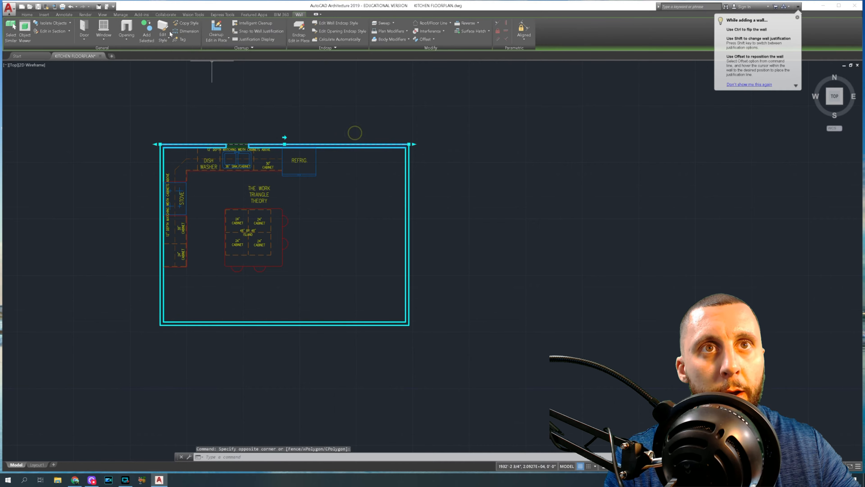
left_click(147, 29)
left_click(479, 149)
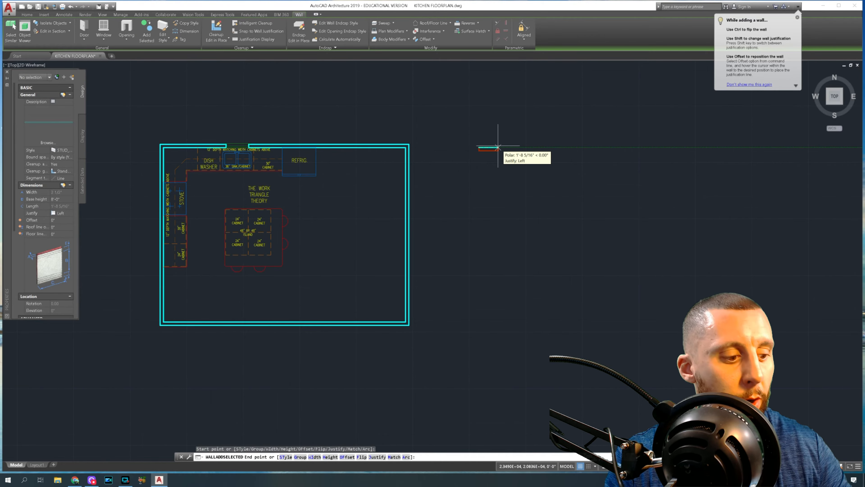
type("20'")
key("Return")
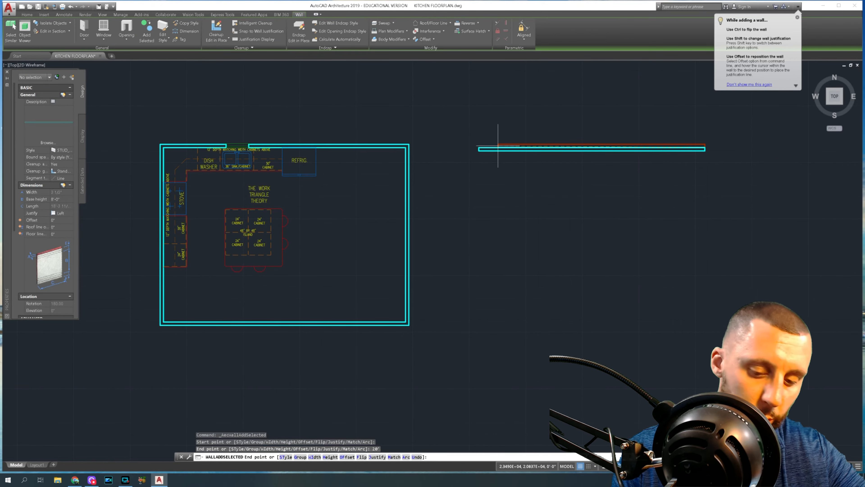
key("ctrl+z")
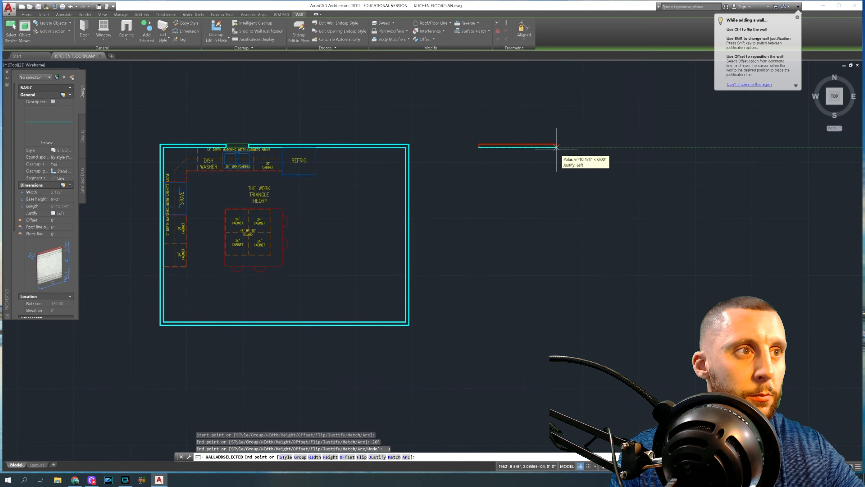
type("22'")
key("Return")
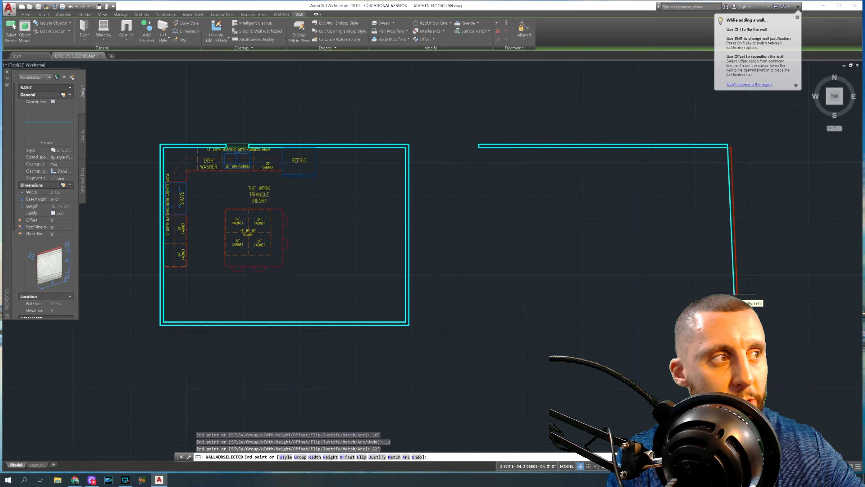
- Continue with a 16' segment running south in Right justification, undoing and redrawing the first attempt
key("shift")
key("shift")
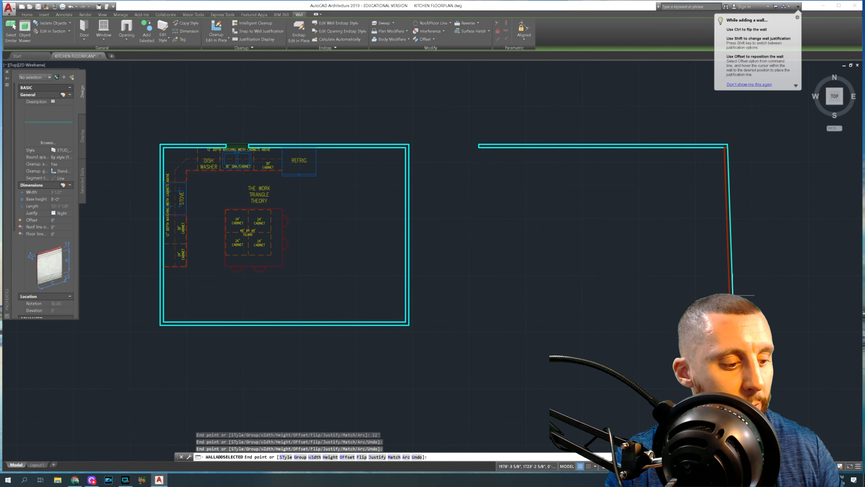
type("16'")
key("Return")
key("ctrl+z")
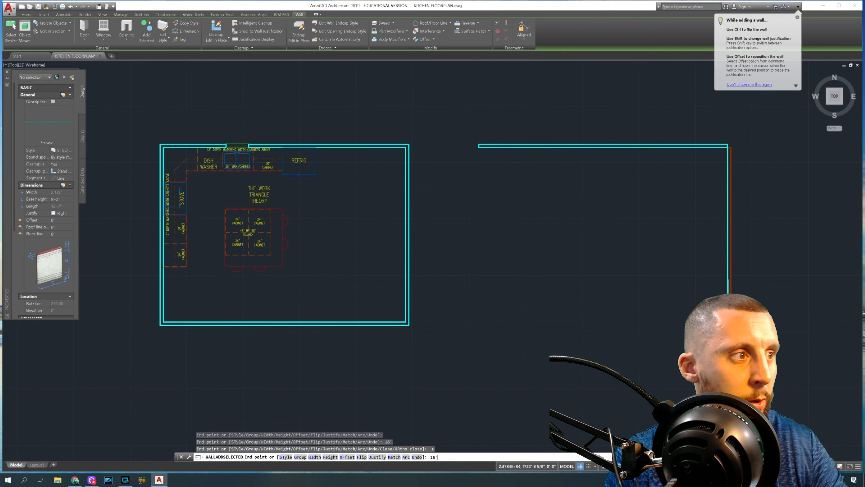
type("16'")
key("Return")
- Add a 22' segment running west and close the wall run into a rectangular room
type("22'")
key("Return")
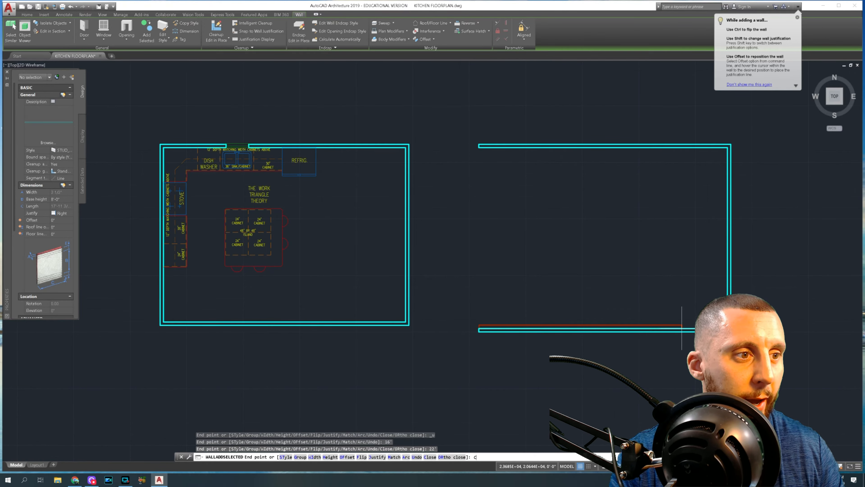
type("C")
key("Return")
middle_click_drag(676, 286, 618, 295)
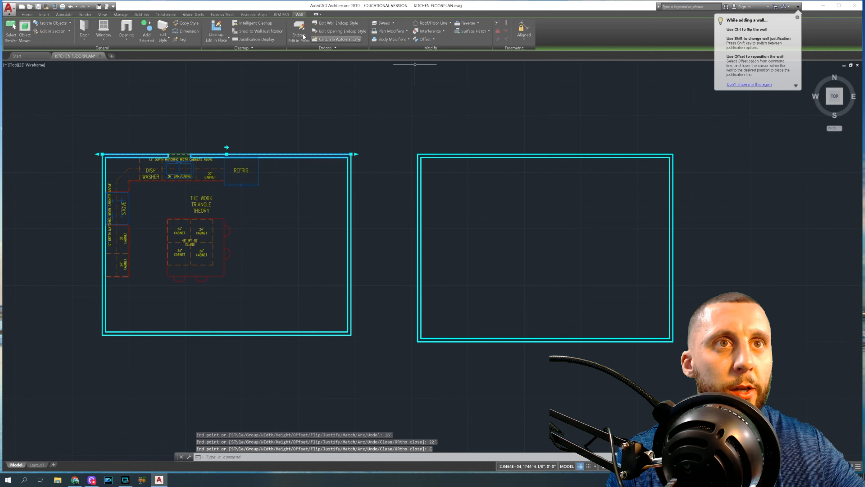
- Measure from the kitchen's northwest outer corner to the midpoint of the sink window with a linear dimension, leaving no dimension placed
left_click(27, 15)
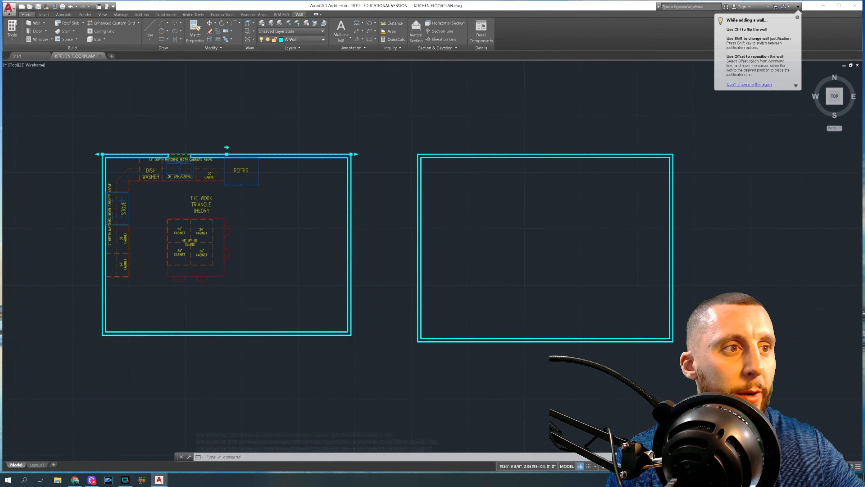
middle_click_drag(588, 296, 599, 284)
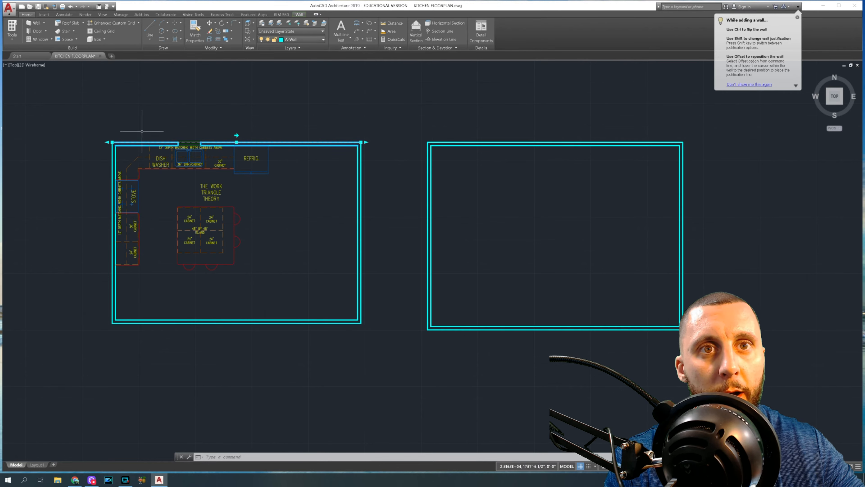
scroll(136, 133, "up", 4)
key("Escape")
key("Escape")
key("Escape")
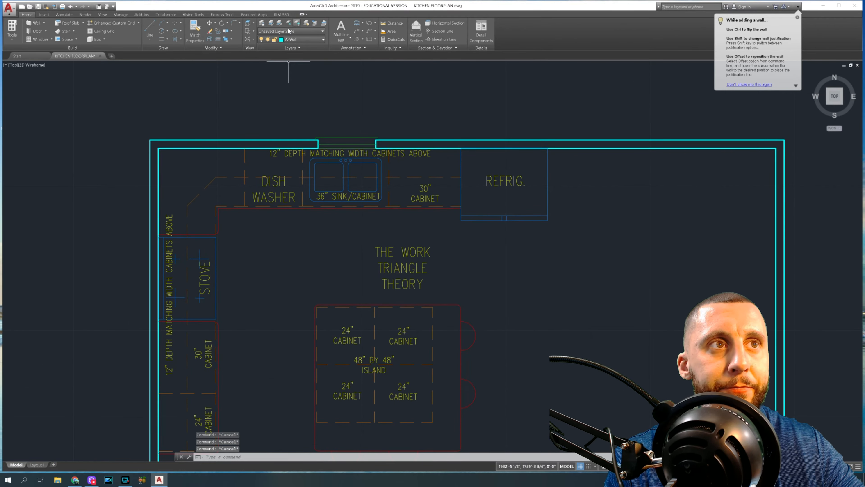
left_click(363, 28)
left_click(375, 92)
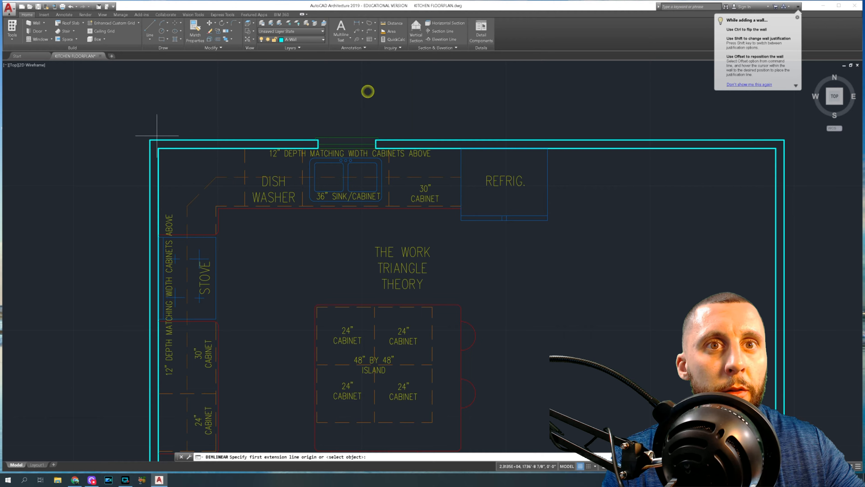
left_click(150, 140)
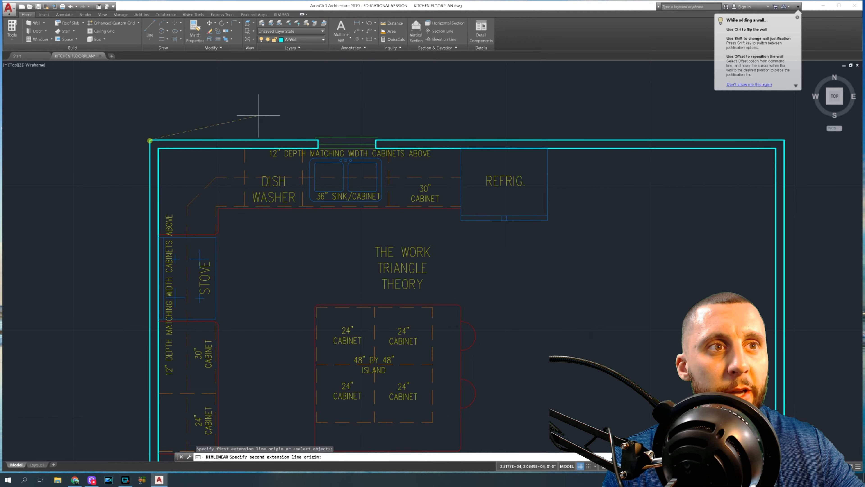
left_click(346, 138)
key("Escape")
- Draw helper lines from the new room's northwest outer corner: a short one north, 6'10" east, and one south across the north wall
scroll(340, 110, "down", 5)
scroll(400, 147, "up", 8)
left_click(150, 28)
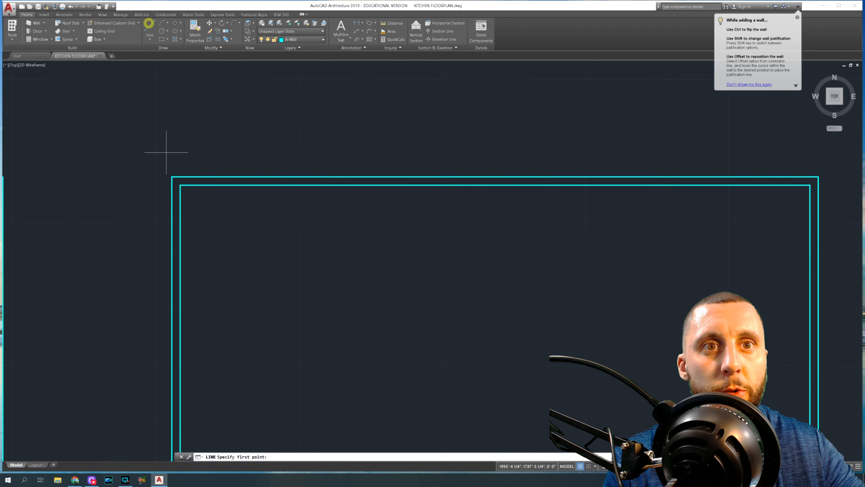
left_click(172, 176)
left_click(171, 114)
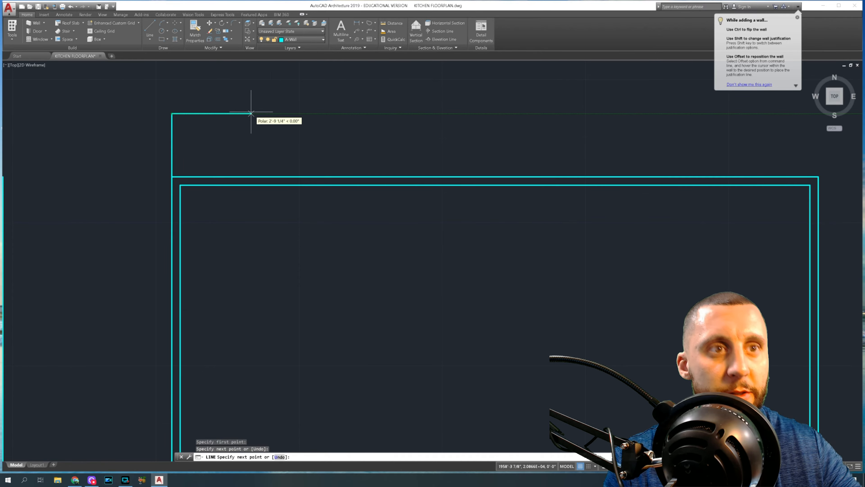
type("6'10")
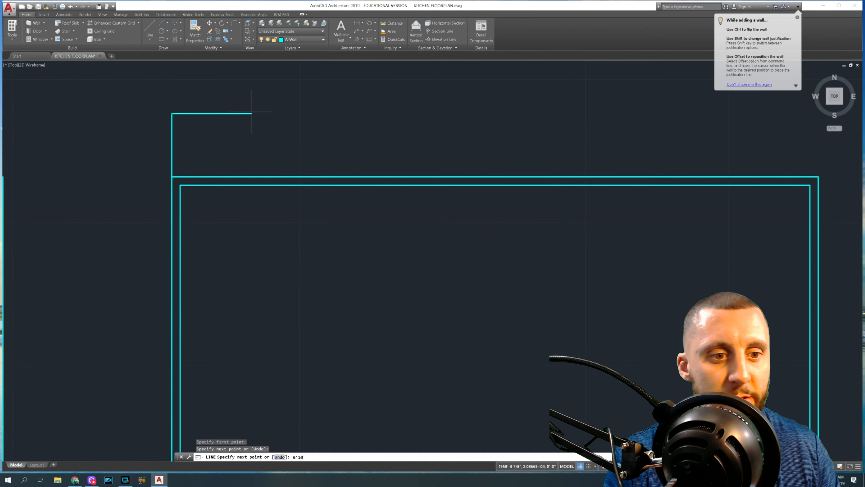
key("Return")
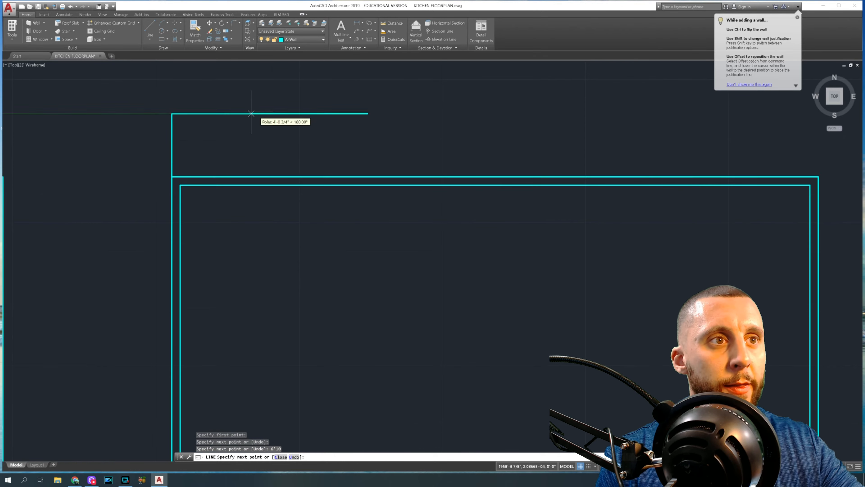
left_click(367, 224)
key("Escape")
- Delete the short north-running and the 6'10" helper lines above the new room, sparing the one crossing the north wall
left_click(227, 140)
left_click(139, 94)
key("Delete")
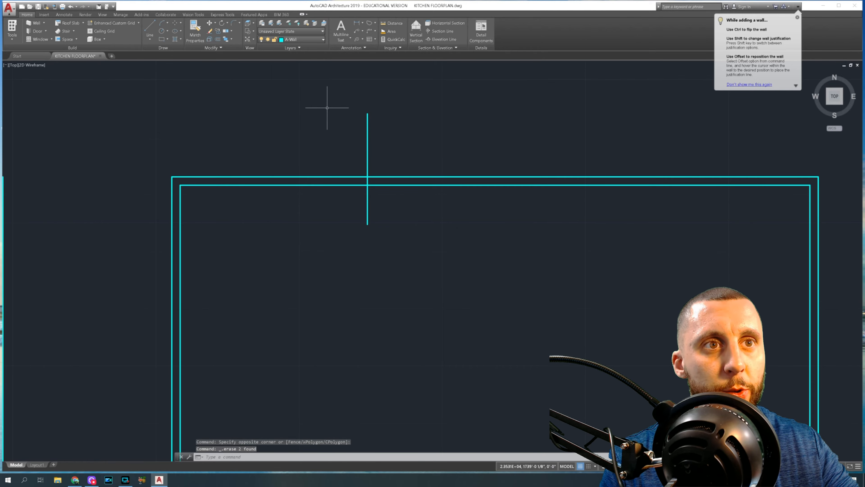
- Draw a 6'10" line east along the new room's north wall from its northwest outer corner, and select that line
left_click(149, 30)
left_click(172, 176)
type("6'10")
key("Return")
key("Escape")
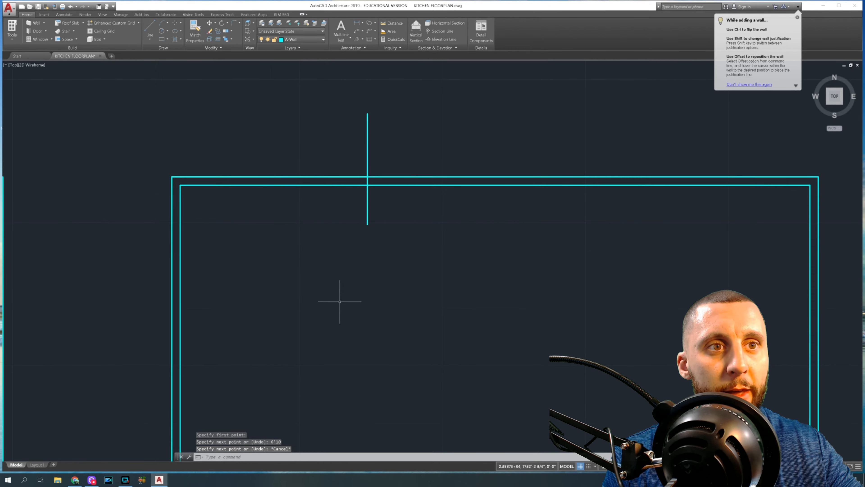
left_click(155, 160)
left_click(388, 188)
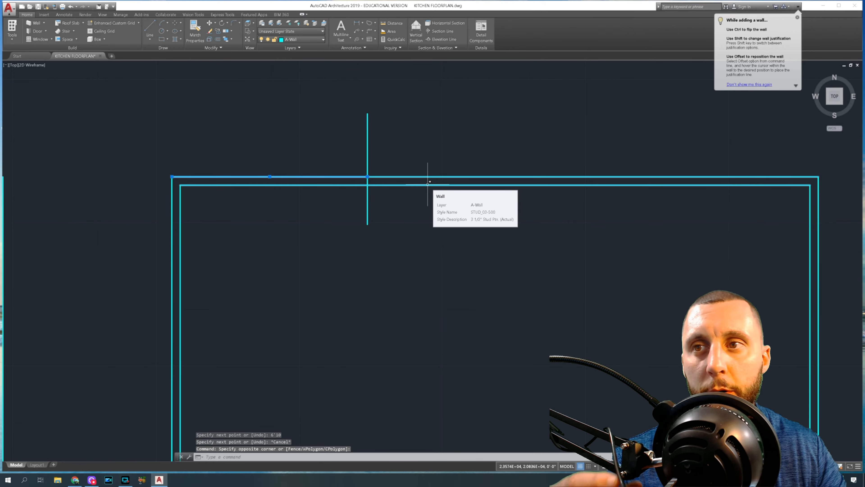
- Delete the 6'10" helper line along the new room's north wall
key("Delete")
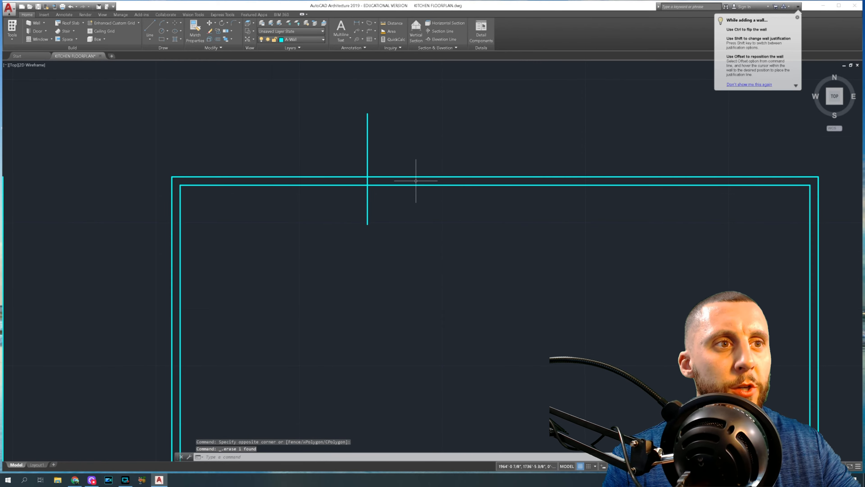
scroll(390, 179, "down", 3)
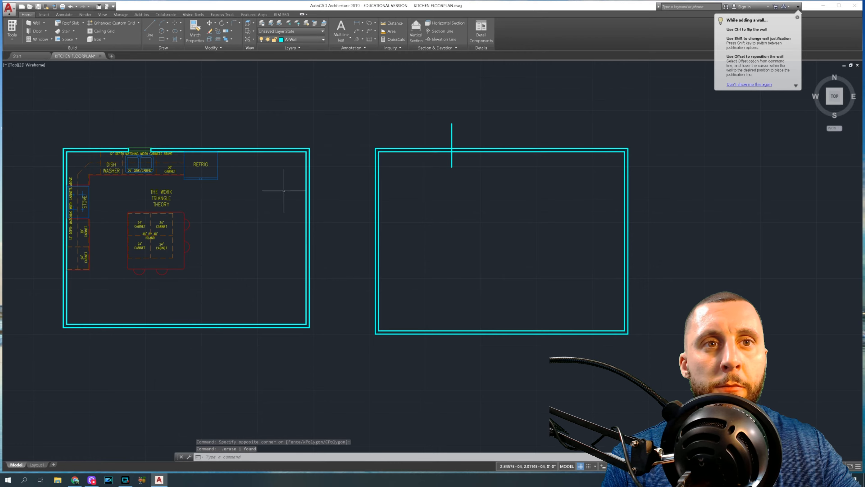
- Add a window matching the kitchen's sink window to the new room's north wall, roughly centred on the vertical helper line
scroll(215, 143, "up", 5)
scroll(215, 143, "up", 4)
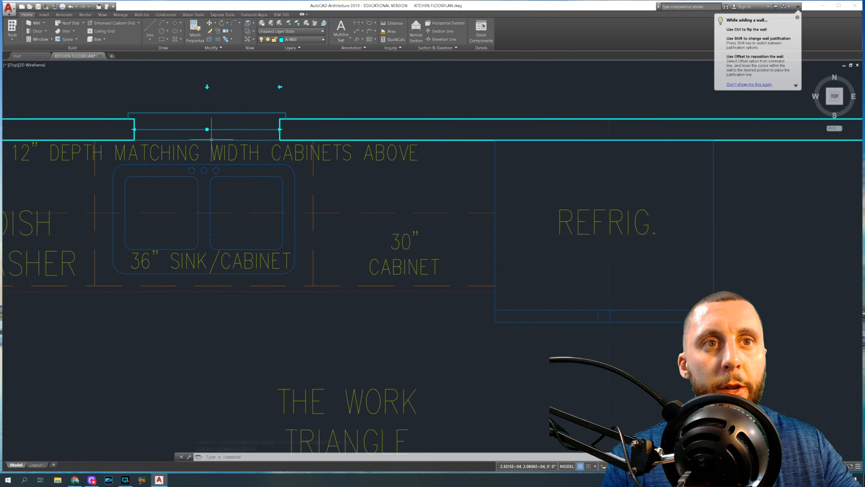
left_click(208, 135)
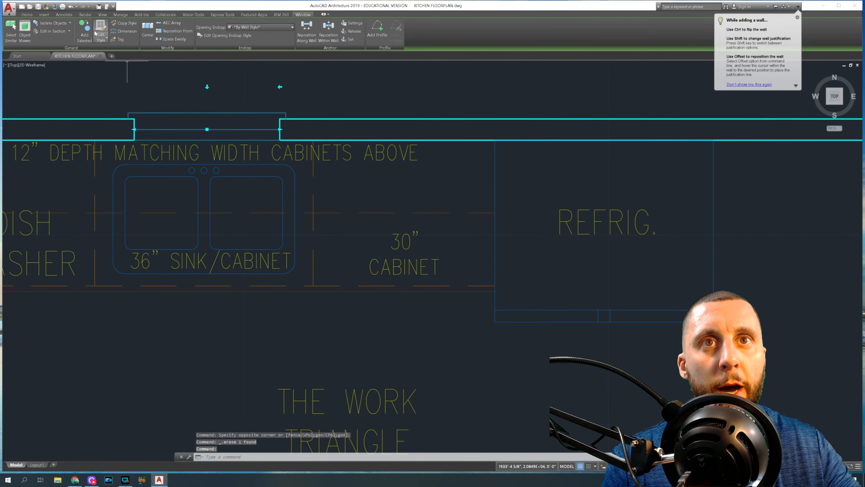
left_click(84, 30)
scroll(208, 92, "down", 6)
middle_click_drag(374, 102, 328, 123)
scroll(341, 119, "up", 5)
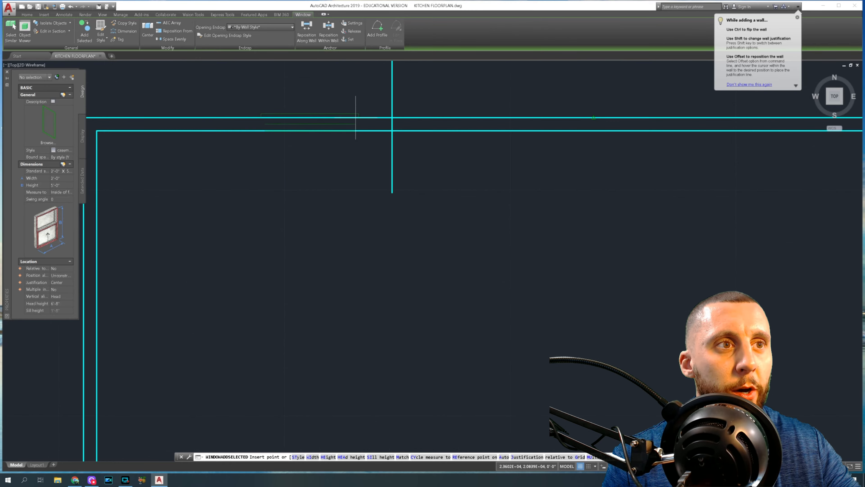
left_click(440, 126)
key("Return")
scroll(448, 194, "down", 8)
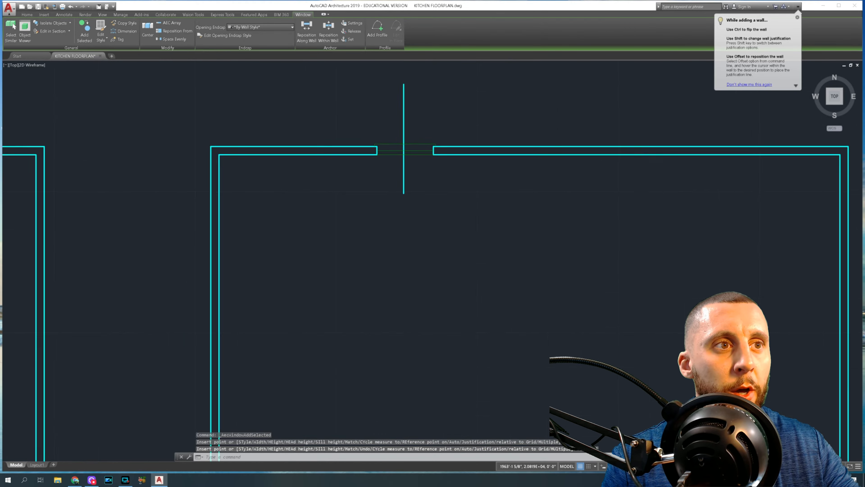
left_click(27, 15)
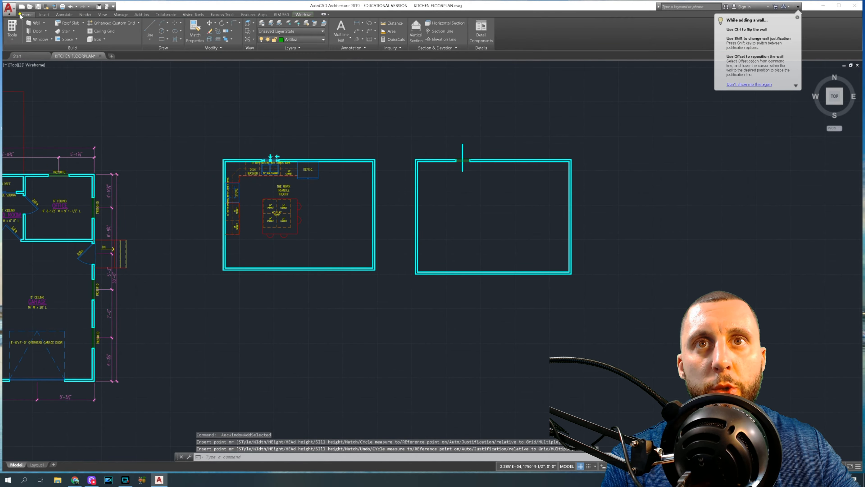
left_click(38, 39)
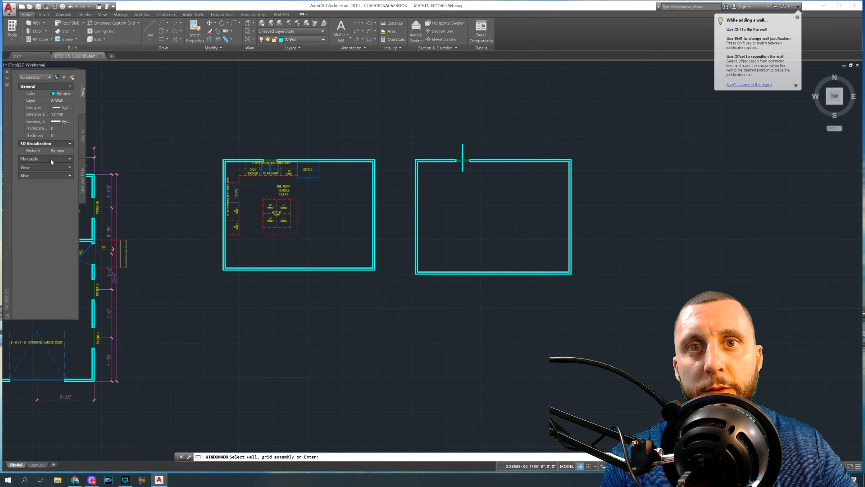
key("Escape")
key("Escape")
key("Escape")
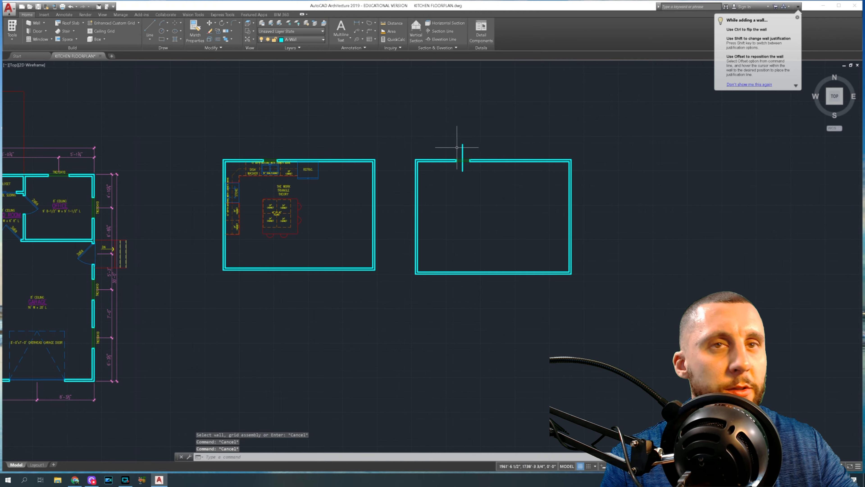
- Try a new Standard window 2' wide on the new room's north wall, leaving it unplaced
left_click(36, 39)
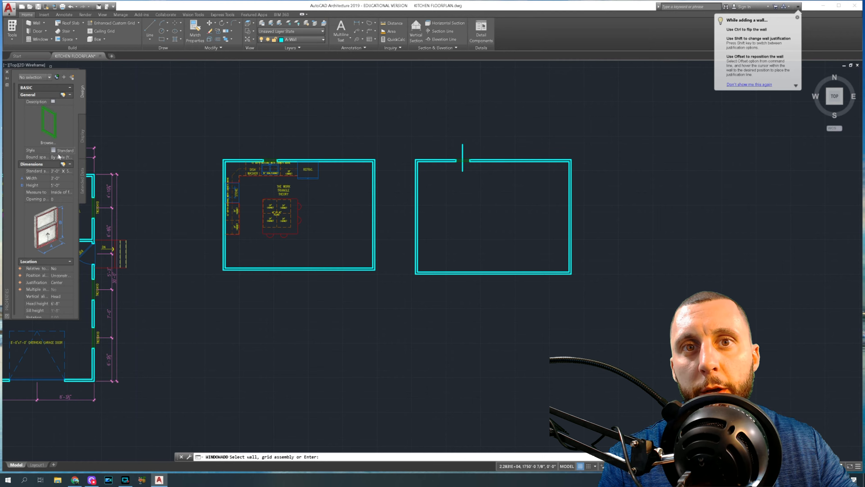
left_click(60, 178)
type("2'")
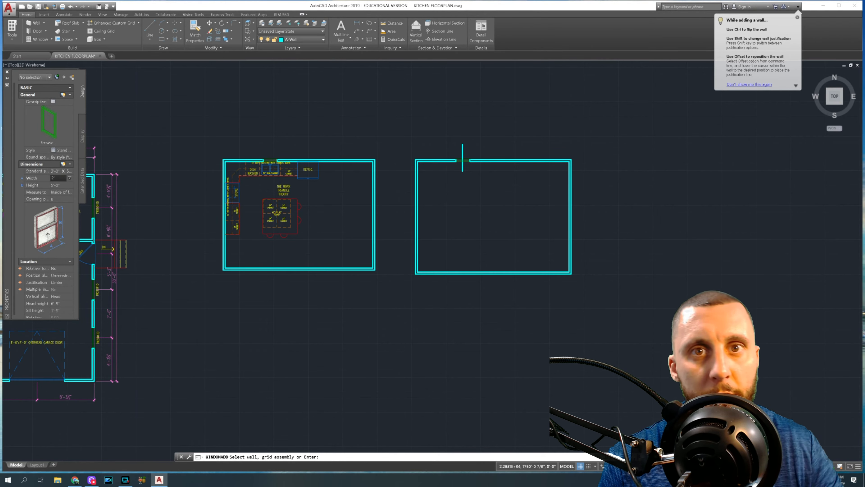
key("Tab")
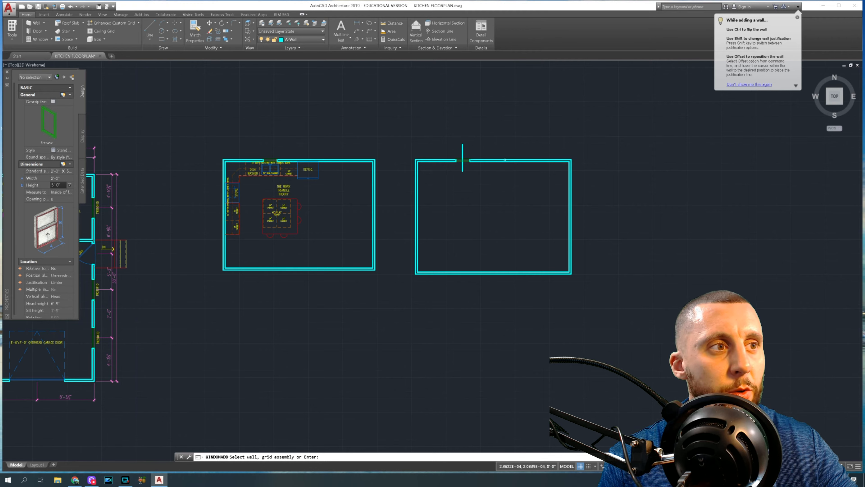
left_click(463, 159)
scroll(502, 161, "up", 6)
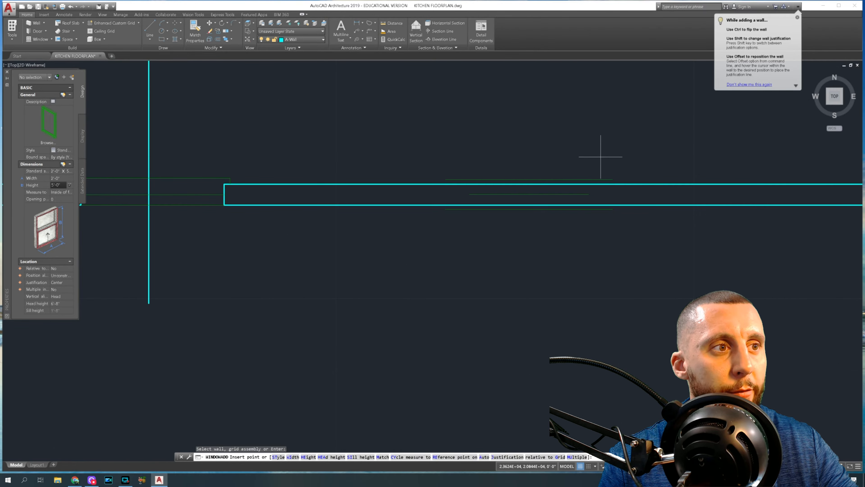
key("Escape")
- Move the new room's window by its midpoint onto the vertical helper line crossing the north wall
scroll(598, 157, "down", 4)
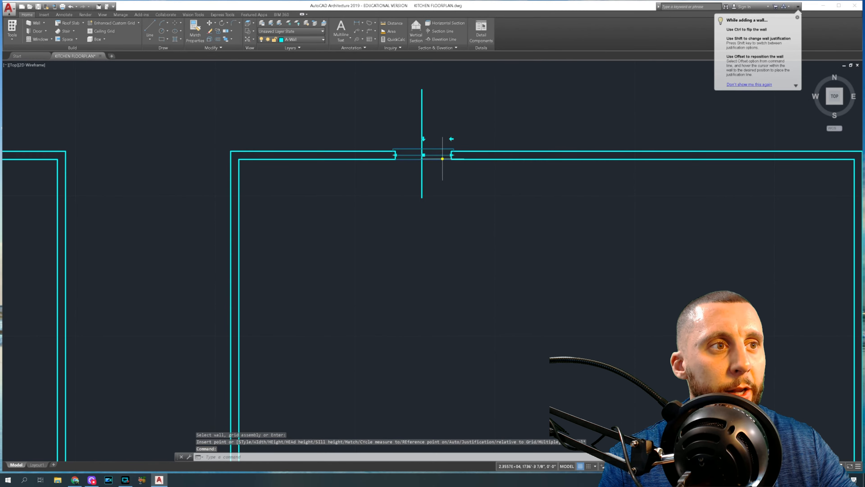
left_click(442, 158)
scroll(430, 166, "up", 6)
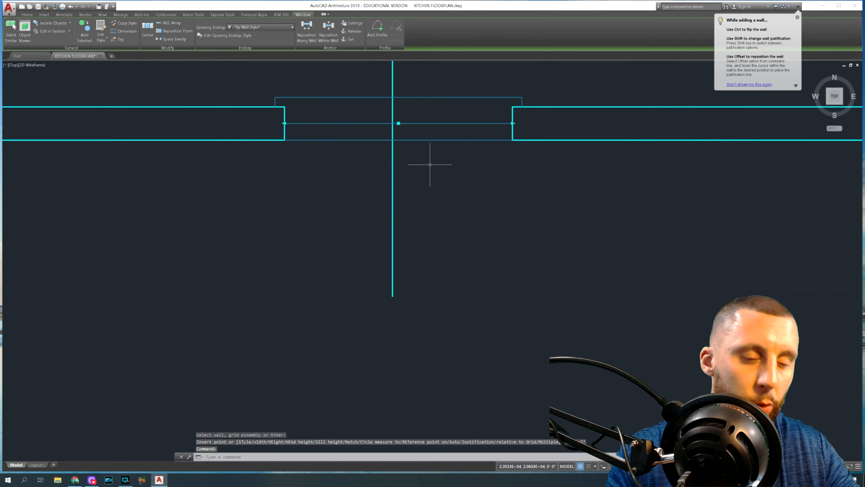
type("M")
key("Return")
left_click(398, 140)
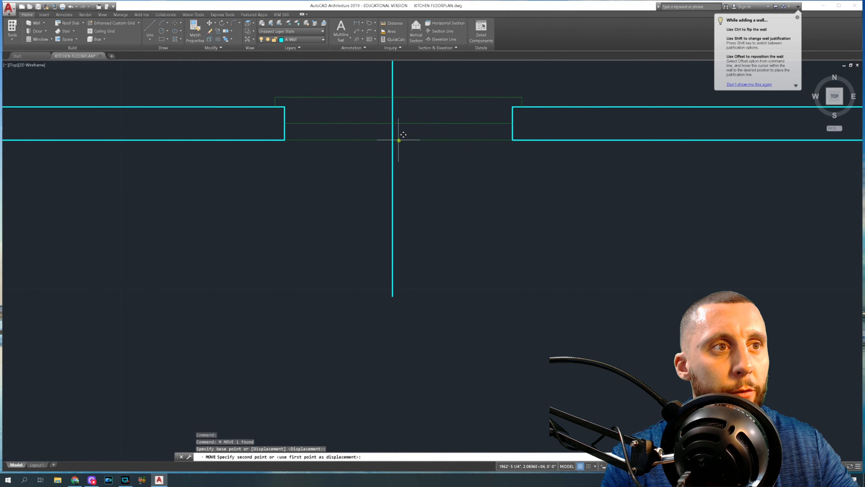
left_click(397, 136)
- Delete the vertical helper line crossing the window in the new room's north wall
scroll(395, 139, "down", 6)
left_click(411, 170)
left_click(371, 201)
key("Delete")
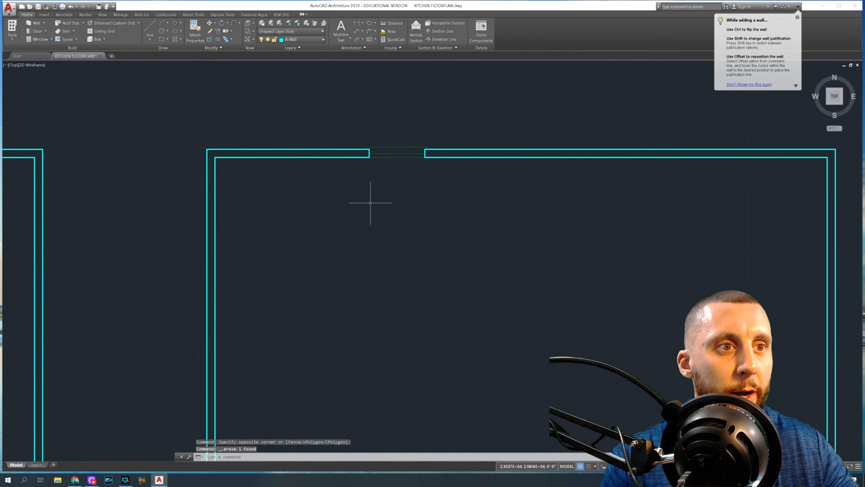
- Examine the original kitchen's cabinet, dishwasher, sink and stove layout along its north and west walls
scroll(370, 203, "down", 6)
middle_click_drag(361, 218, 407, 231)
scroll(201, 167, "up", 6)
scroll(205, 168, "down", 6)
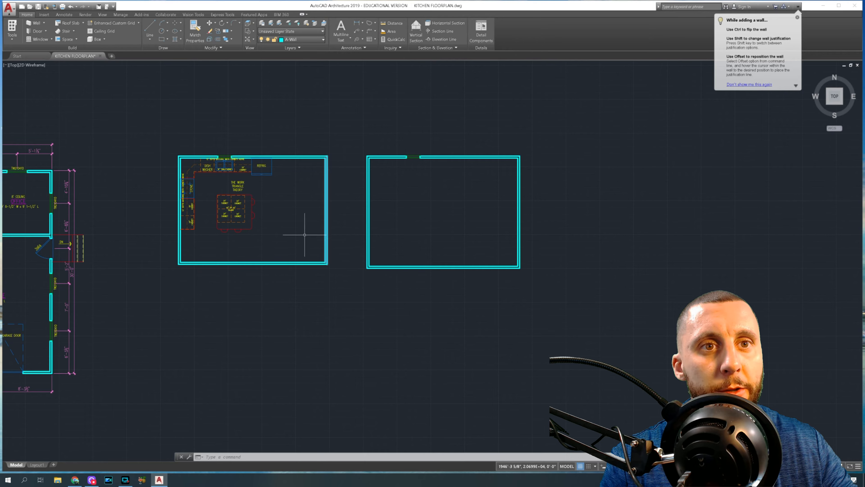
scroll(193, 170, "up", 8)
middle_click_drag(187, 170, 299, 229)
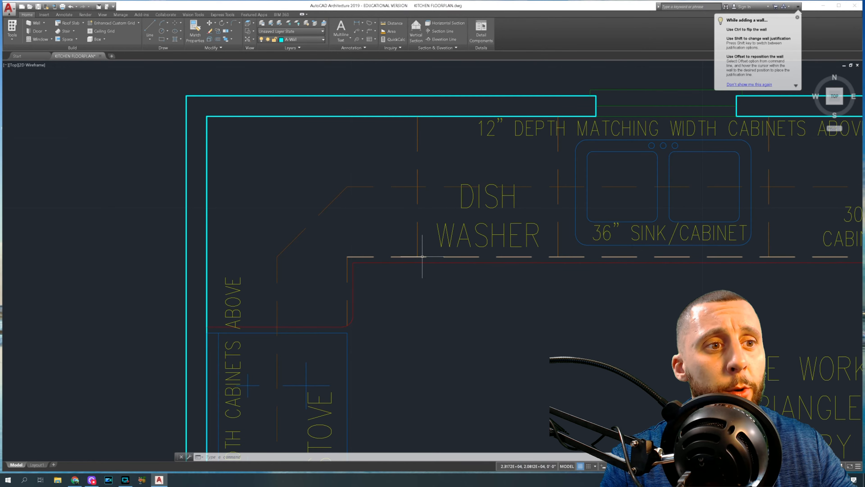
scroll(342, 328, "down", 8)
middle_click_drag(328, 217, 267, 220)
scroll(400, 212, "up", 2)
mouse_move(130, 68)
middle_mouse_down()
mouse_move(294, 129)
mouse_move(429, 107)
middle_mouse_up()
scroll(247, 180, "up", 6)
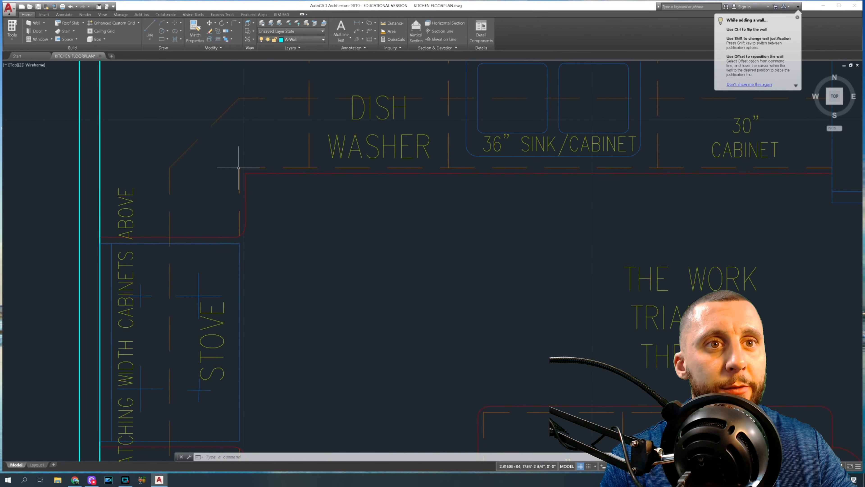
- Check the layers of the kitchen's diagonal upper-cabinet line, base-cabinet front, countertop edge and the divider west of the dishwasher
left_click(187, 149)
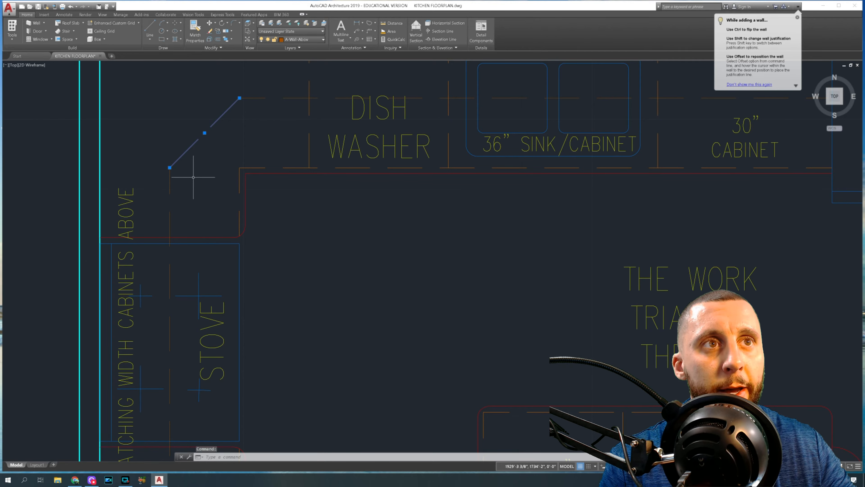
key("Escape")
left_click(244, 168)
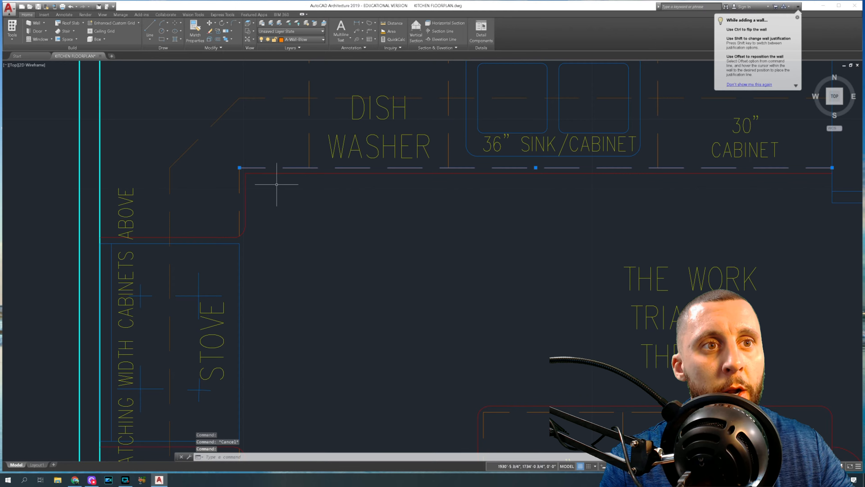
left_click(277, 174)
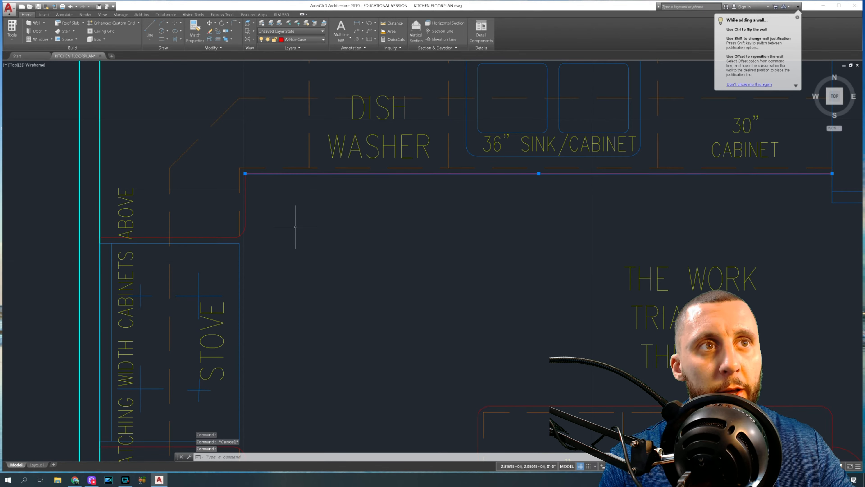
key("Escape")
scroll(294, 227, "down", 3)
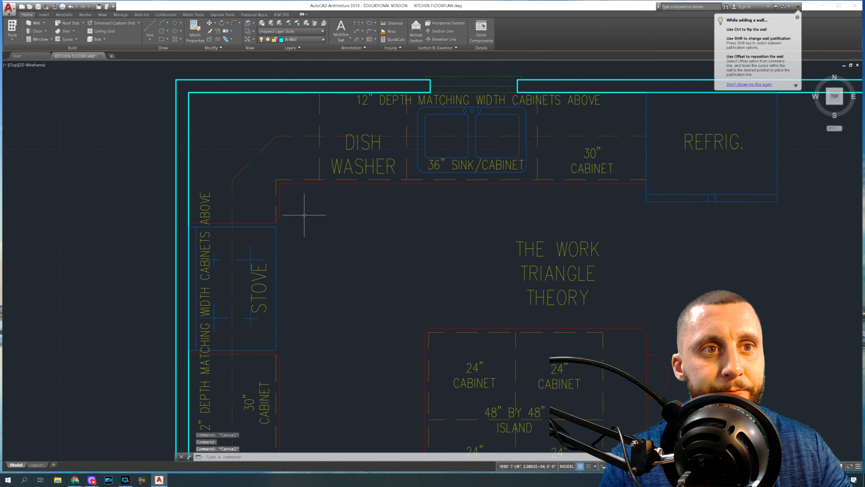
left_click(319, 127)
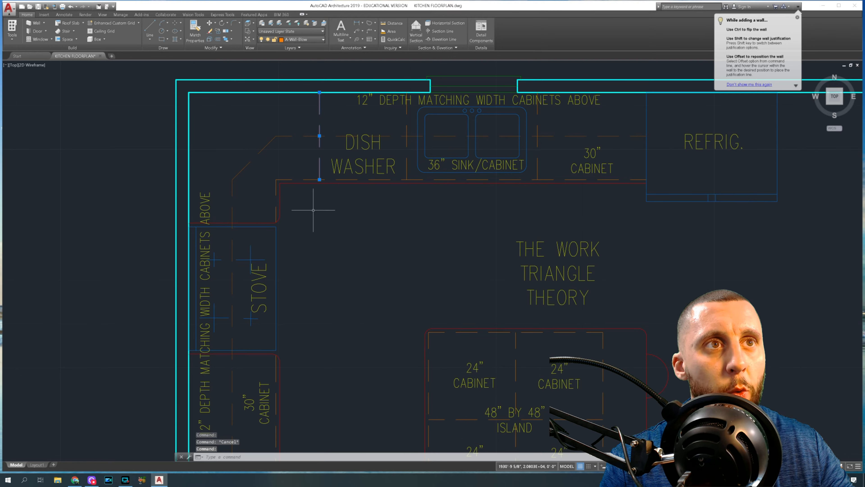
key("Escape")
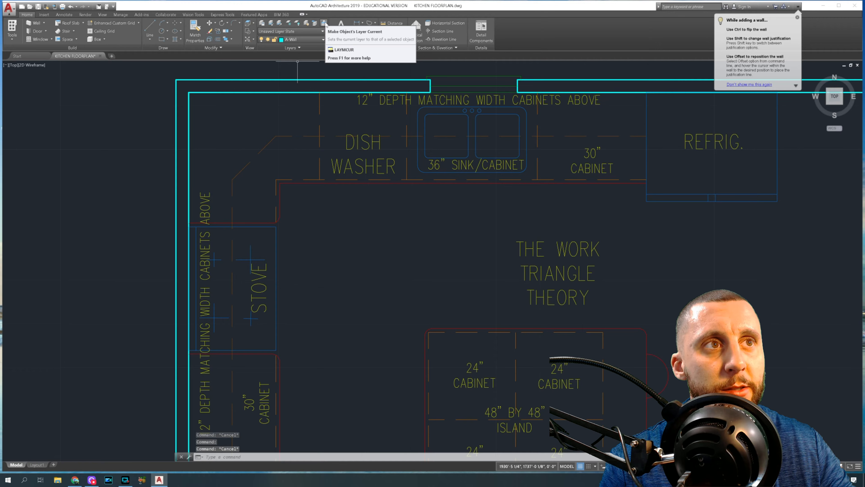
- Make A-Wall-Blow the current layer, matching the dashed cabinet divider west of the dishwasher
left_click(324, 23)
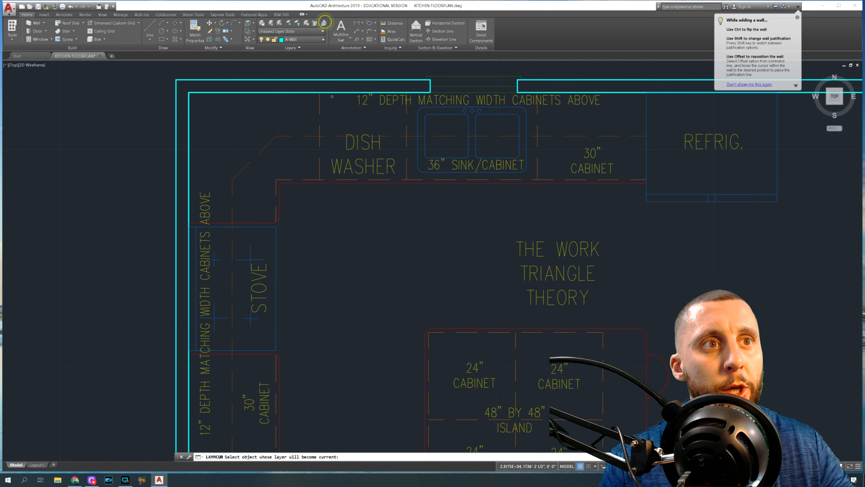
left_click(320, 107)
key("Escape")
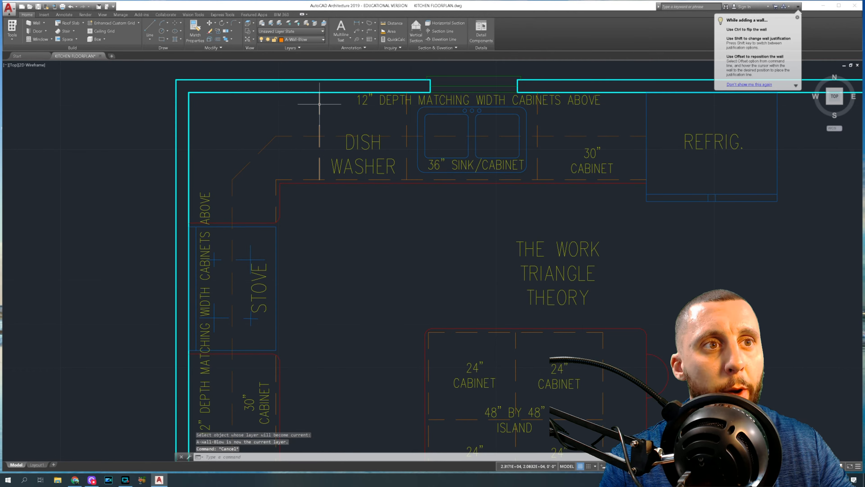
key("Escape")
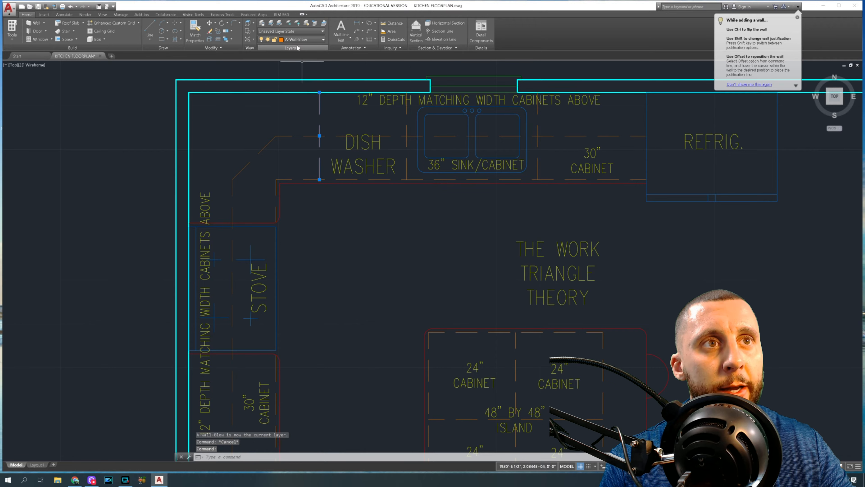
left_click(295, 40)
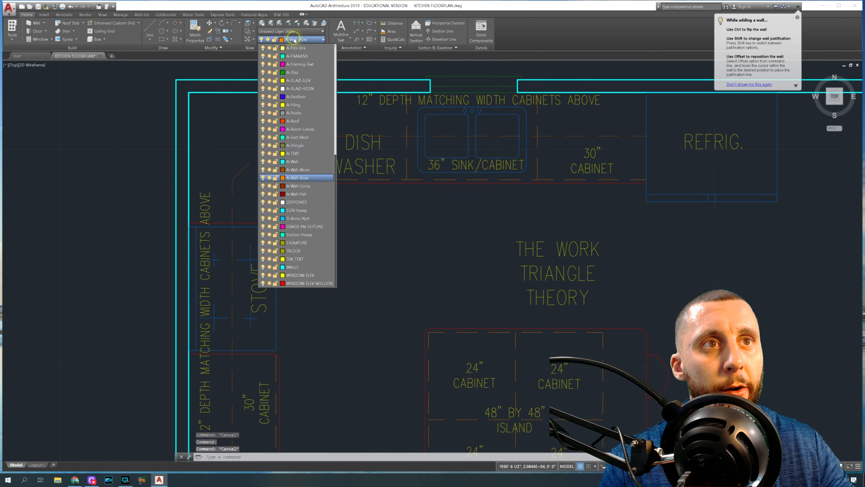
left_click(291, 178)
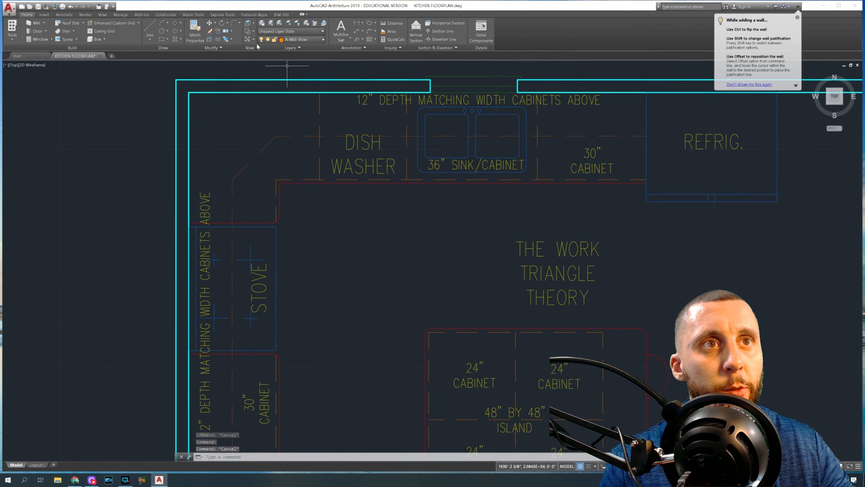
- Find the A-Wall-Blow layer in the layer properties list and check its colour and linetype settings
left_click(261, 23)
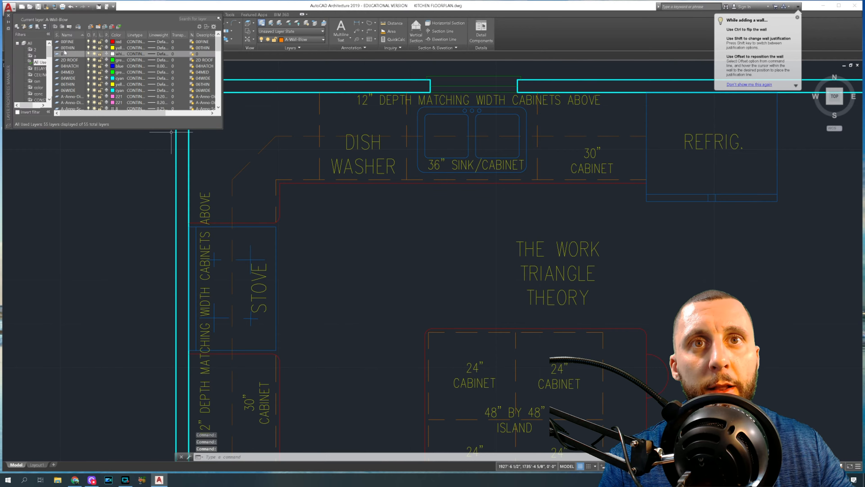
scroll(71, 73, "down", 4)
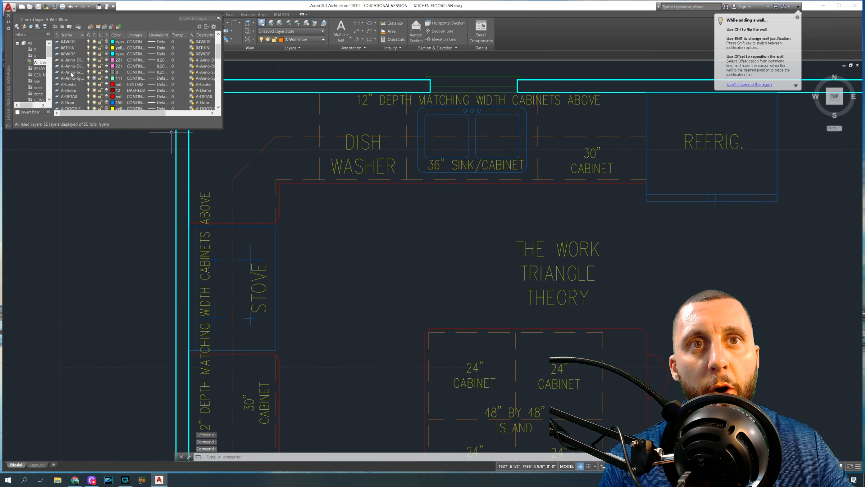
scroll(71, 73, "down", 4)
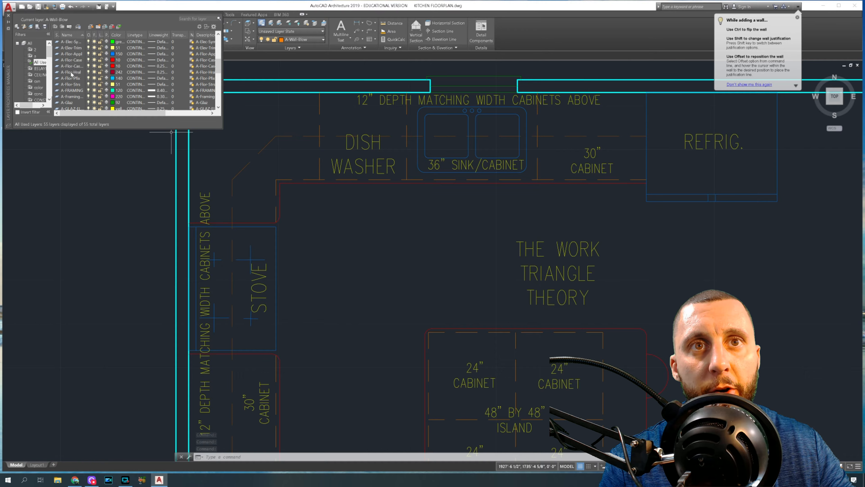
scroll(71, 74, "down", 2)
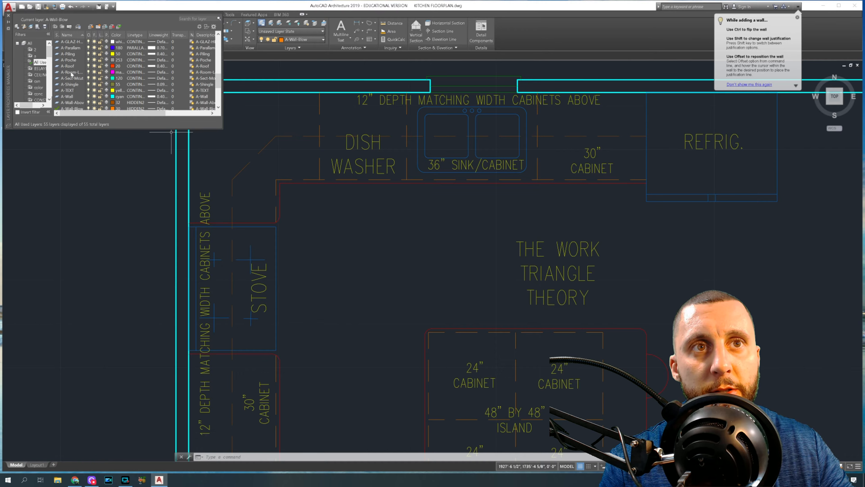
scroll(72, 73, "down", 1)
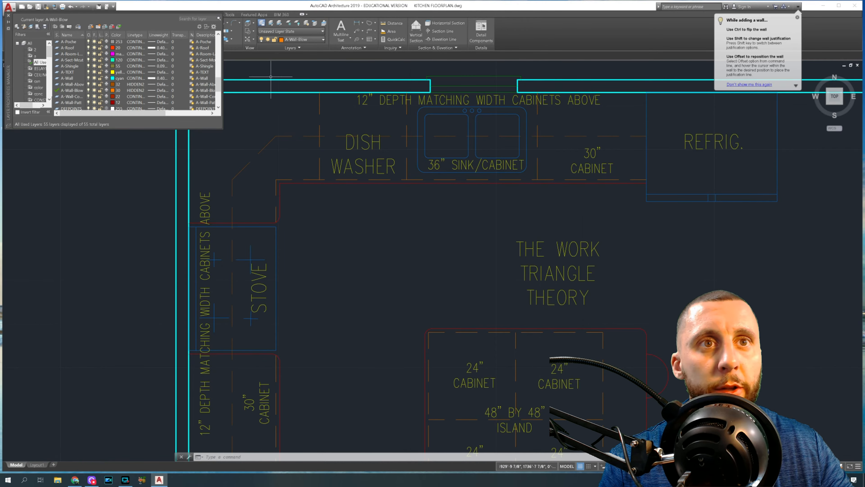
left_click(207, 91)
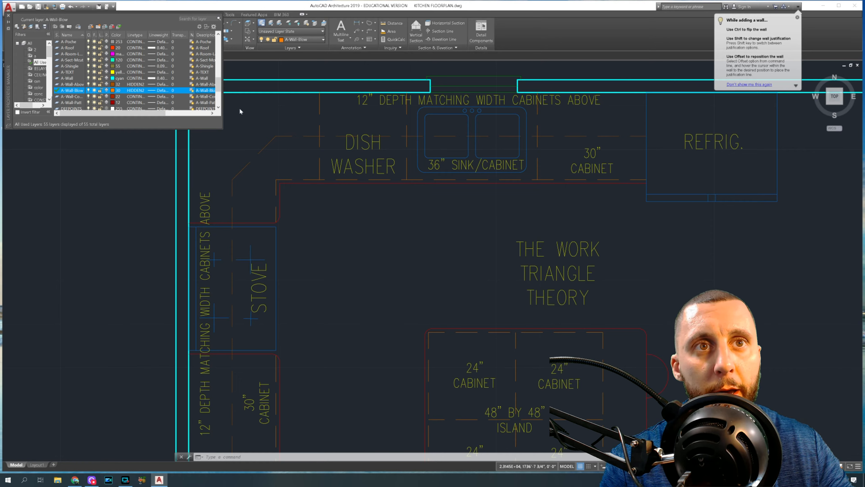
key("Escape")
key("Escape")
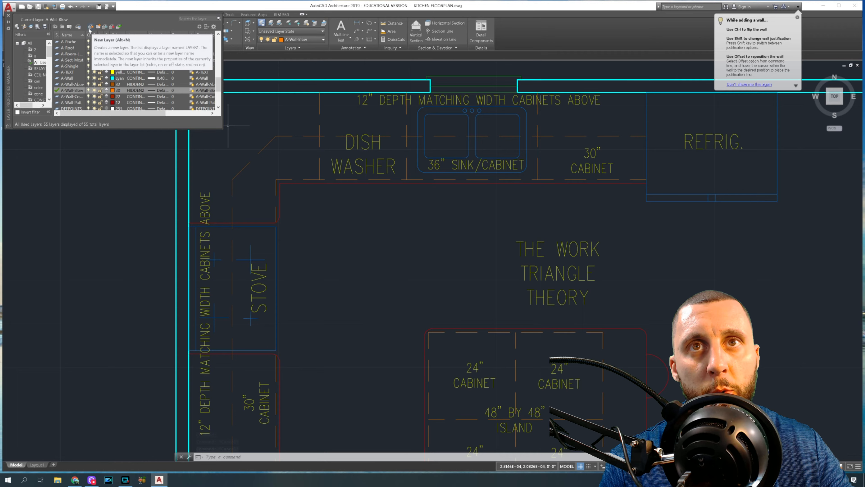
left_click(114, 91)
left_click(486, 174)
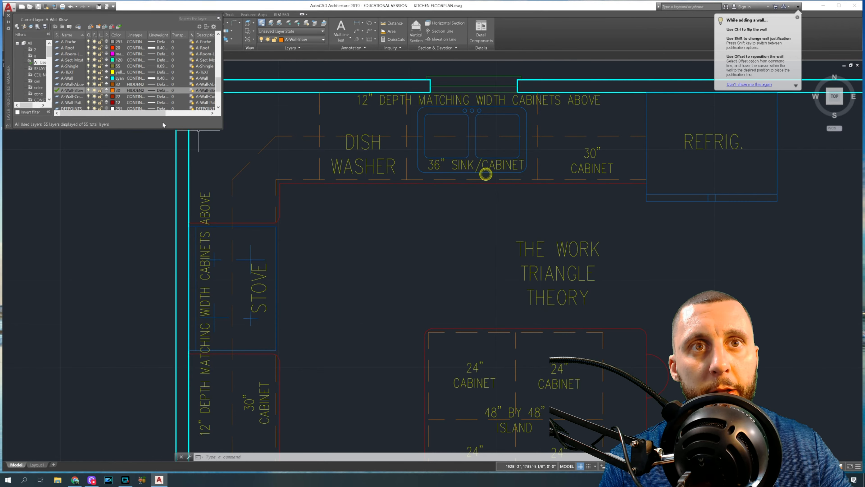
left_click(8, 16)
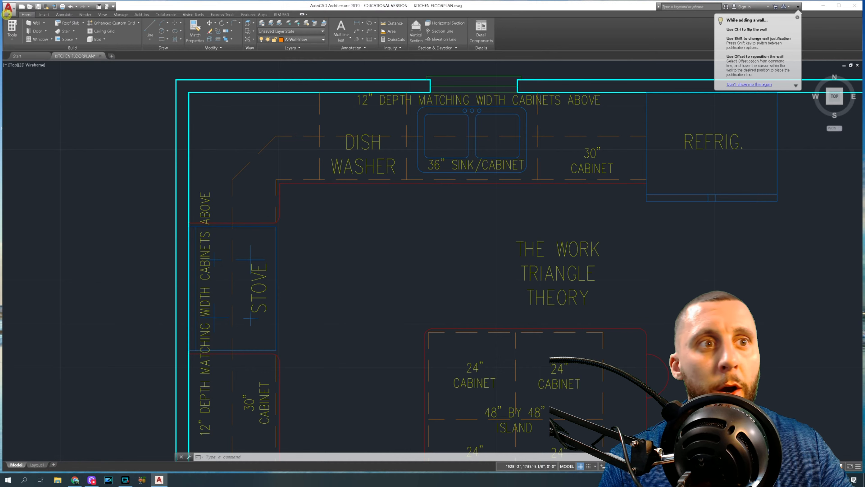
- Set A-Wall-Blow as the current layer again by matching the dashed divider west of the dishwasher
key("Escape")
key("Escape")
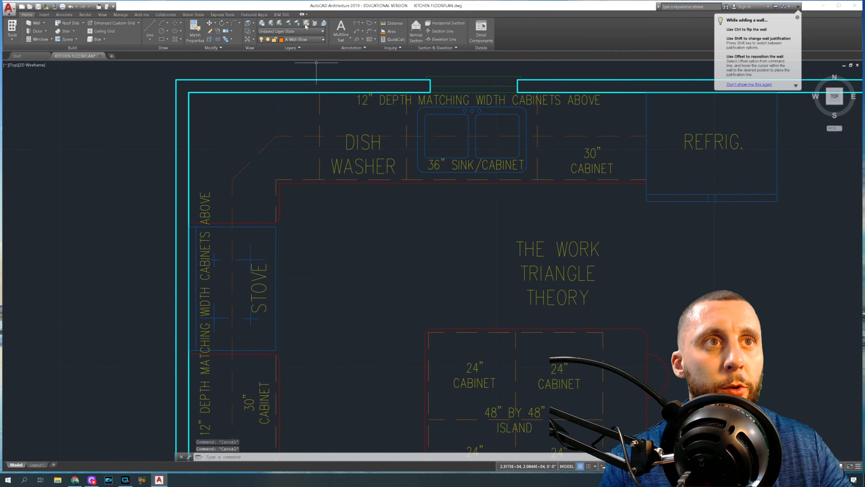
left_click(323, 23)
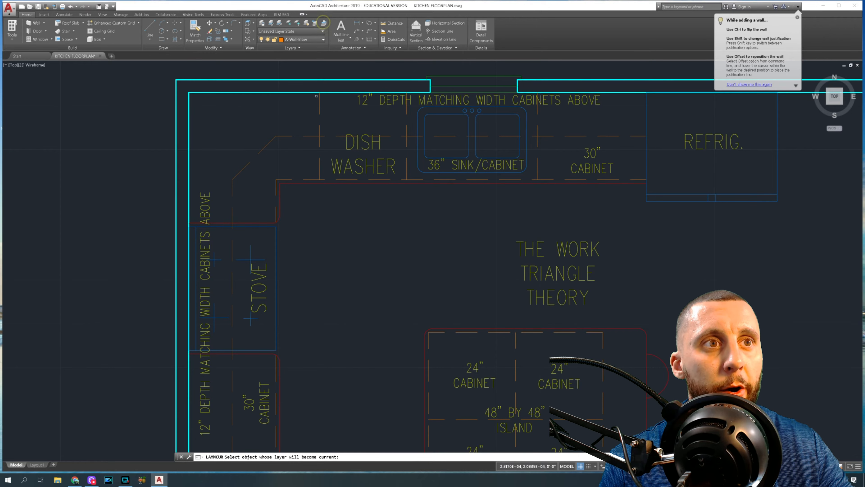
left_click(319, 107)
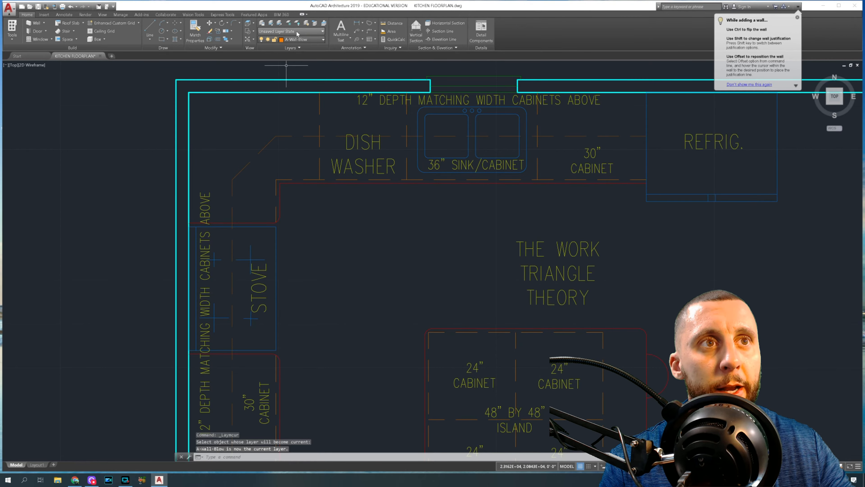
left_click(150, 30)
left_click(243, 203)
left_click(347, 281)
left_click(303, 330)
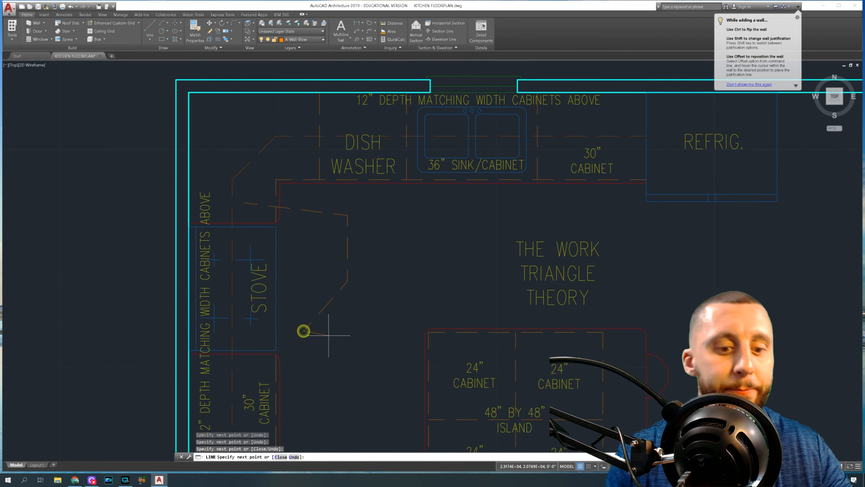
key("ctrl+z")
key("ctrl+z")
key("Escape")
- Draw connected lines from the new room's inside northwest corner: 36" east along the north wall and 24" south
scroll(351, 300, "down", 5)
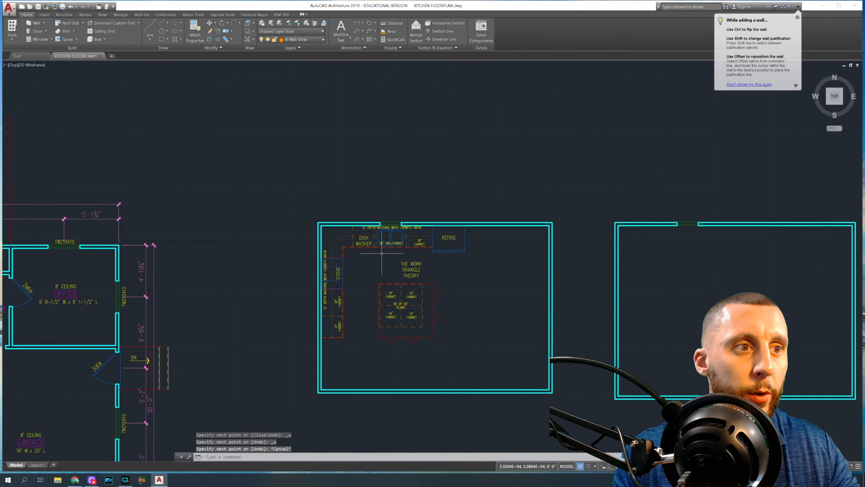
scroll(406, 196, "up", 3)
middle_click_drag(403, 195, 314, 160)
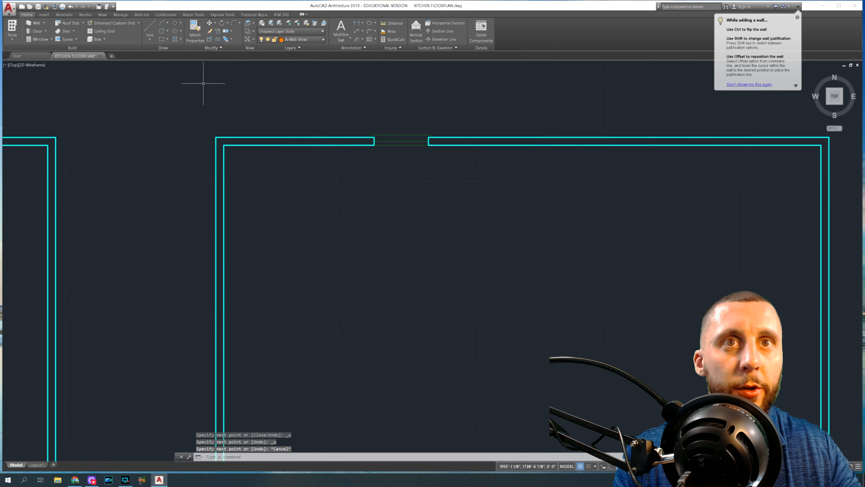
left_click(150, 30)
left_click(224, 145)
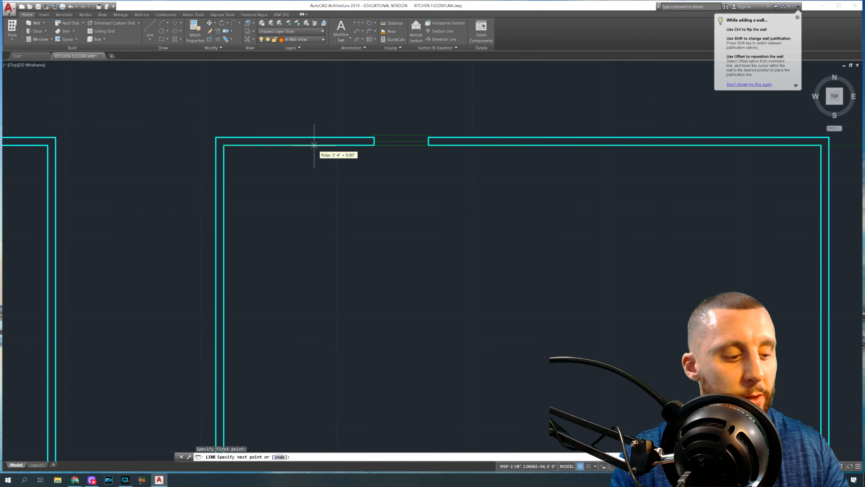
type("36")
key("Return")
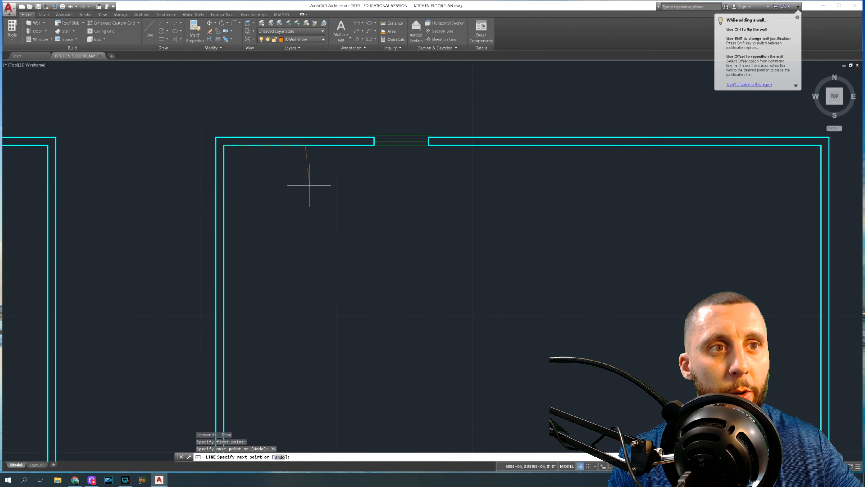
type("24")
key("Return")
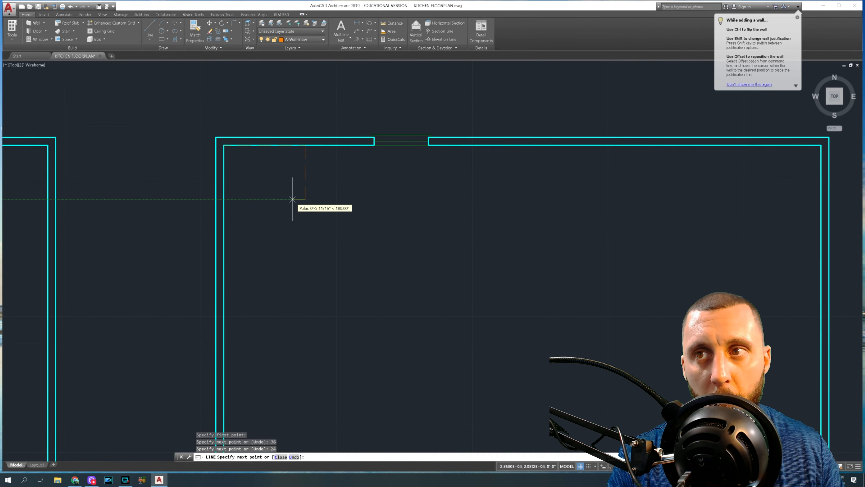
- Continue the corner cabinet outline 12" west, 12" south and 24" west to meet the west wall
type("12")
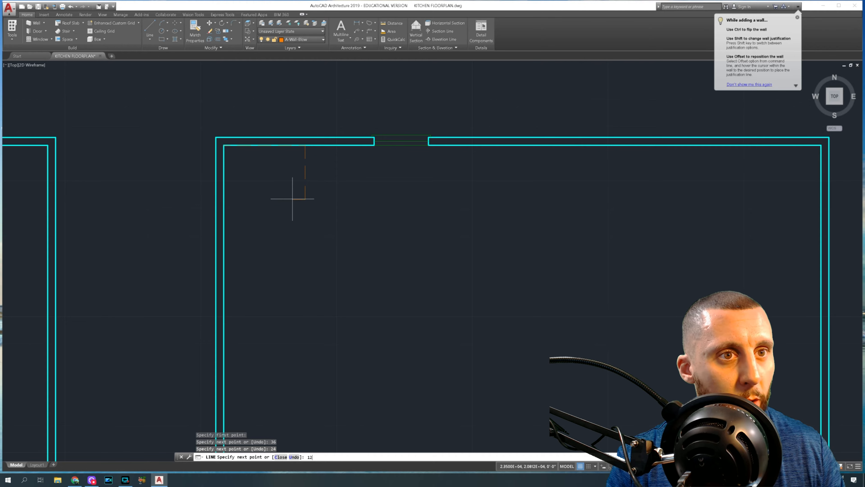
key("Return")
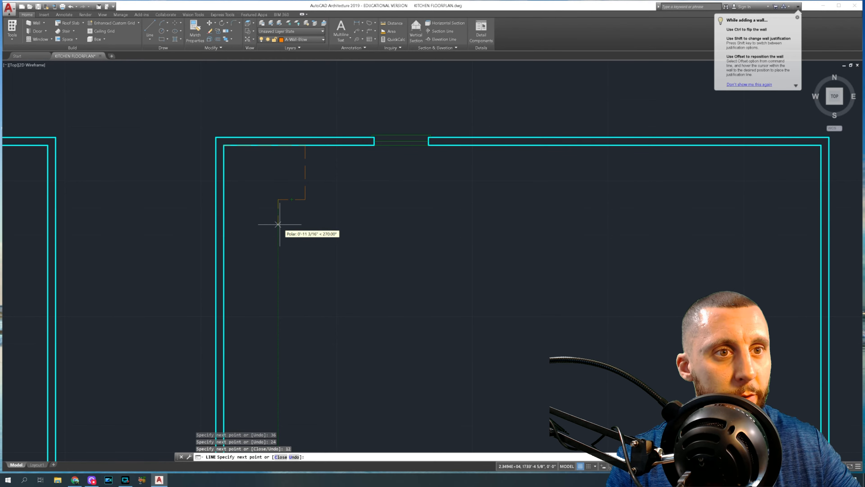
type("12")
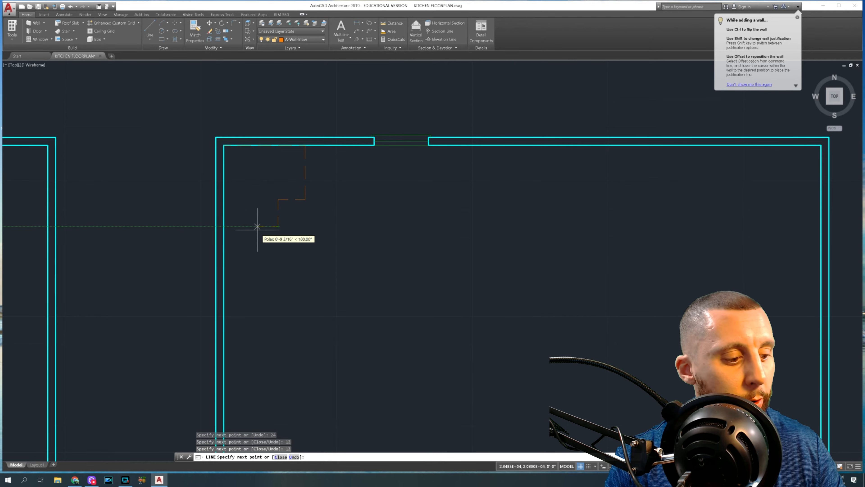
type("2")
key("Escape")
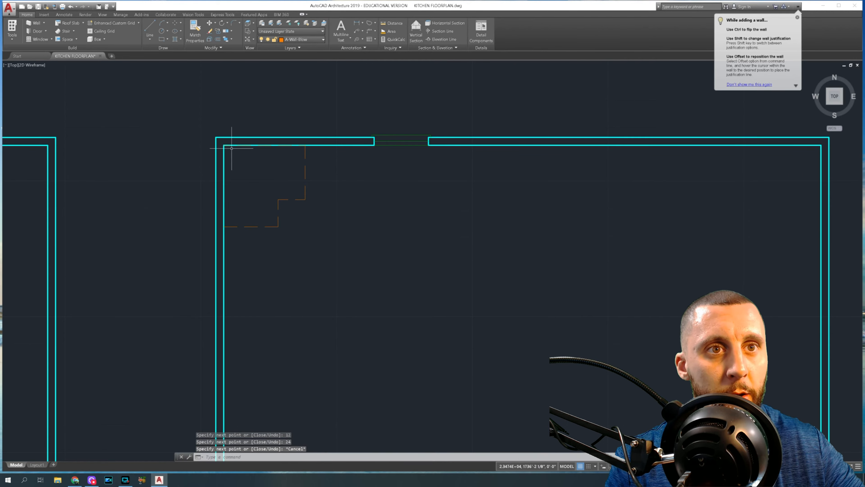
- Delete the 36" helper line lying along the inside of the new room's north wall
left_click(219, 139)
left_click(310, 149)
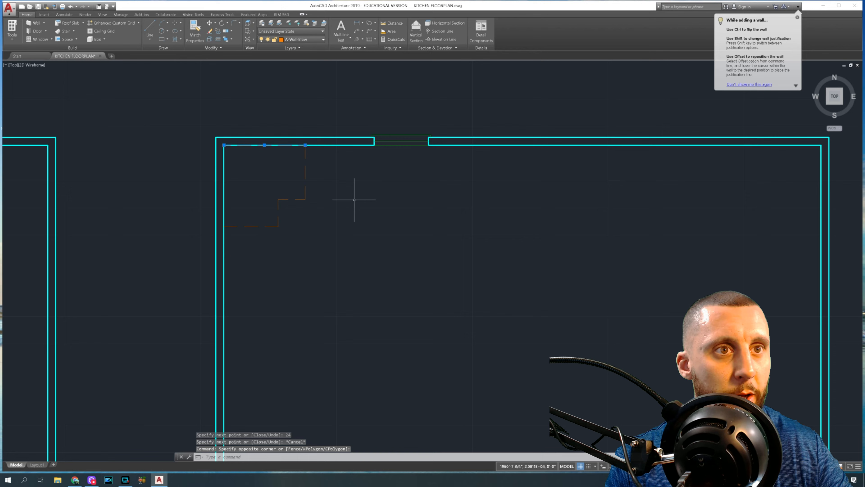
key("Delete")
- Copy the original kitchen's complete stove, including its outline, back strip, four burner crosses and STOVE label
middle_click_drag(354, 199, 360, 190)
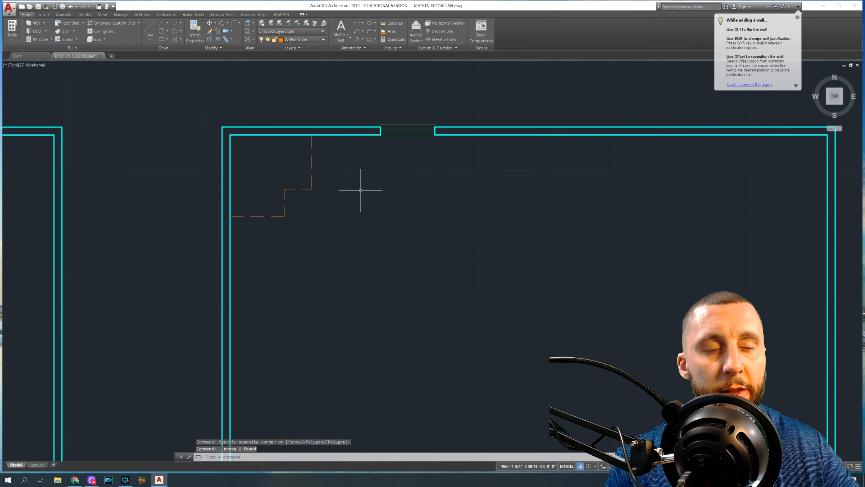
middle_click_drag(351, 228, 371, 173)
scroll(329, 195, "down", 2)
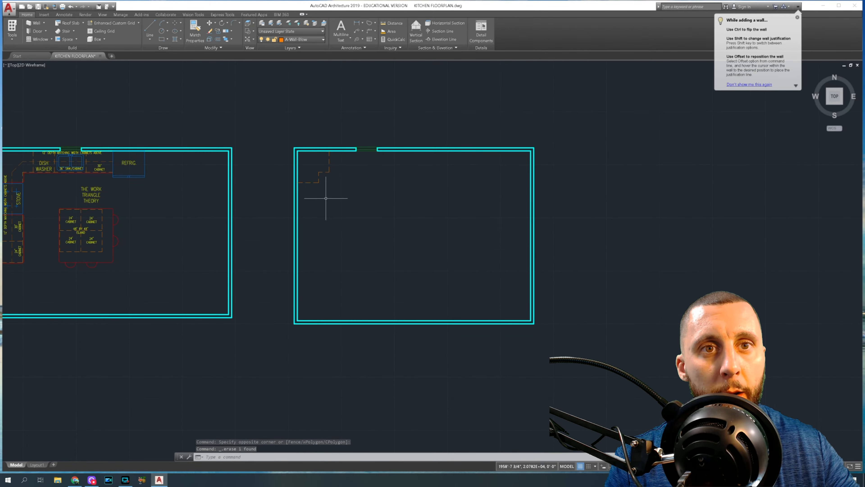
middle_click_drag(160, 212, 371, 191)
scroll(235, 180, "up", 2)
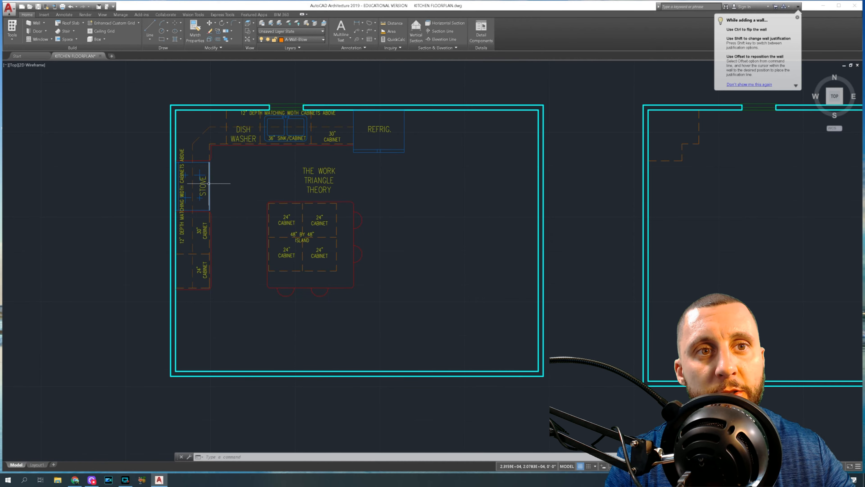
left_click(204, 162)
scroll(191, 170, "up", 3)
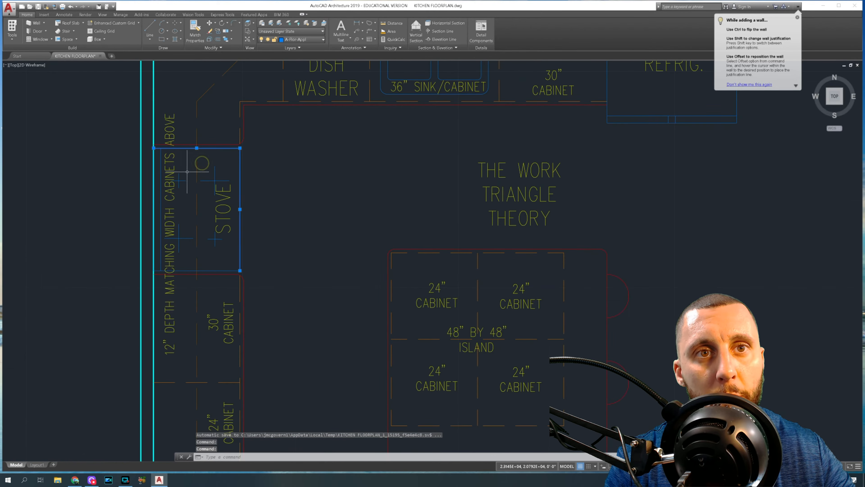
left_click(145, 143)
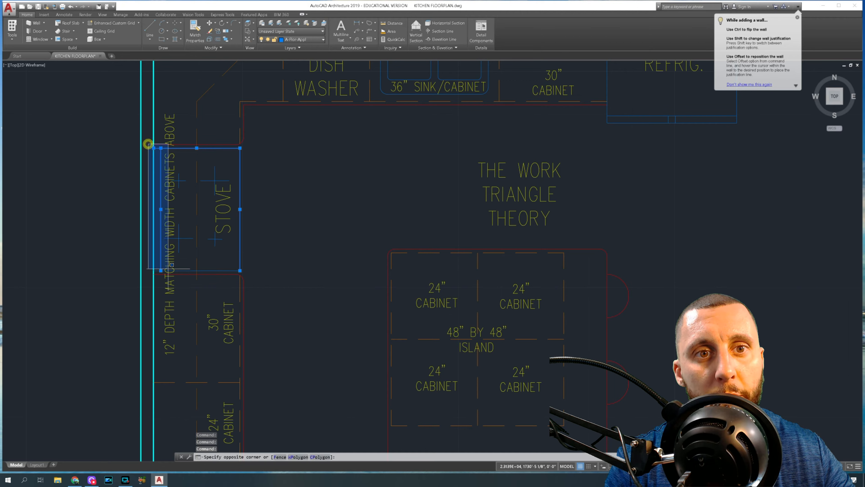
left_click(161, 276)
left_click(185, 270)
left_click(183, 248)
left_click(177, 236)
left_click(184, 195)
left_click(178, 179)
left_click(218, 173)
left_click(212, 183)
left_click(221, 230)
left_click(212, 247)
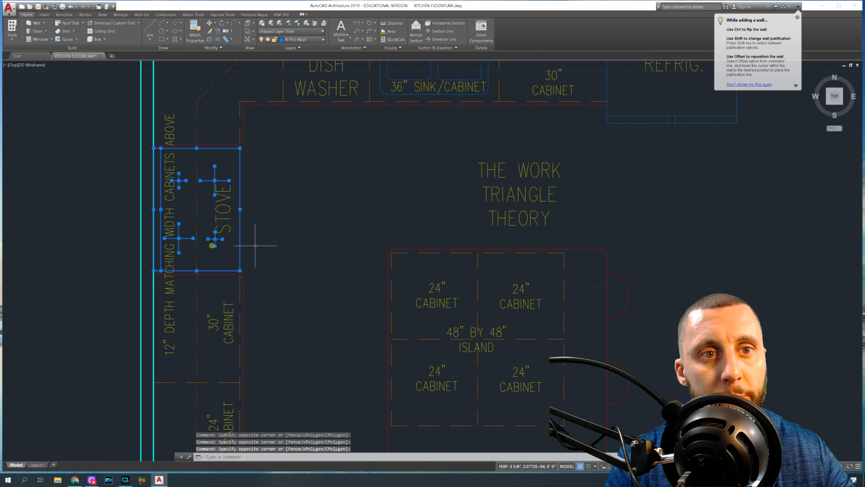
key("ctrl+c")
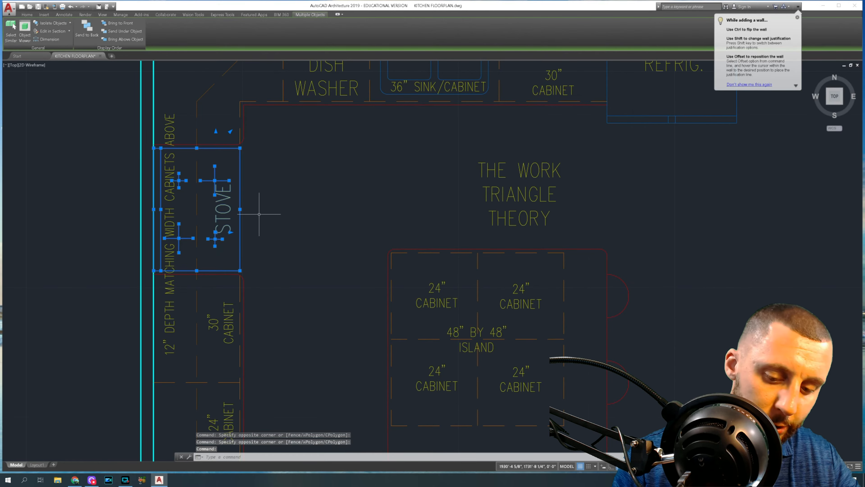
- Paste the stove into the new room, in open space southeast of the corner cabinet outline
key("ctrl+v")
scroll(283, 206, "down", 5)
middle_click_drag(376, 207, 100, 217)
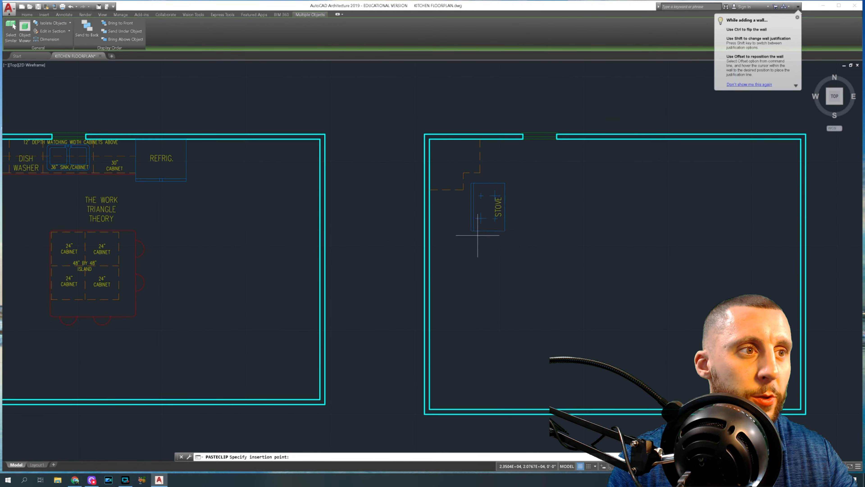
left_click(497, 254)
scroll(527, 246, "up", 5)
middle_click_drag(526, 246, 379, 264)
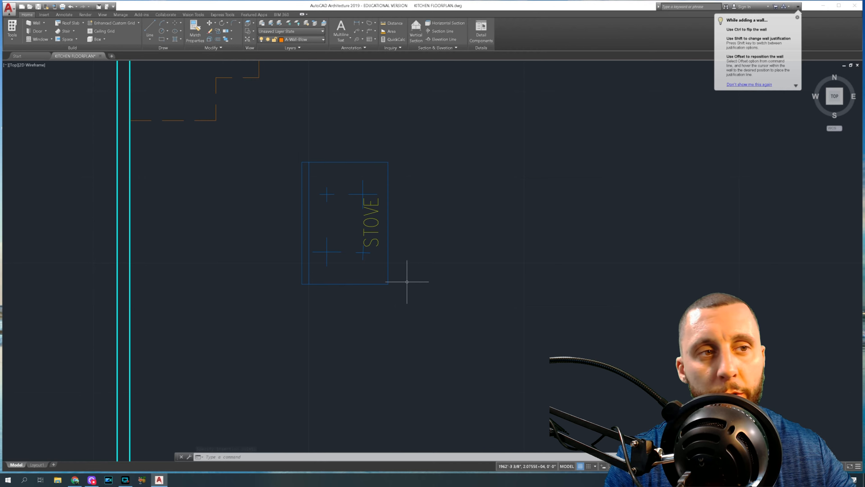
left_click(296, 155)
left_click(420, 291)
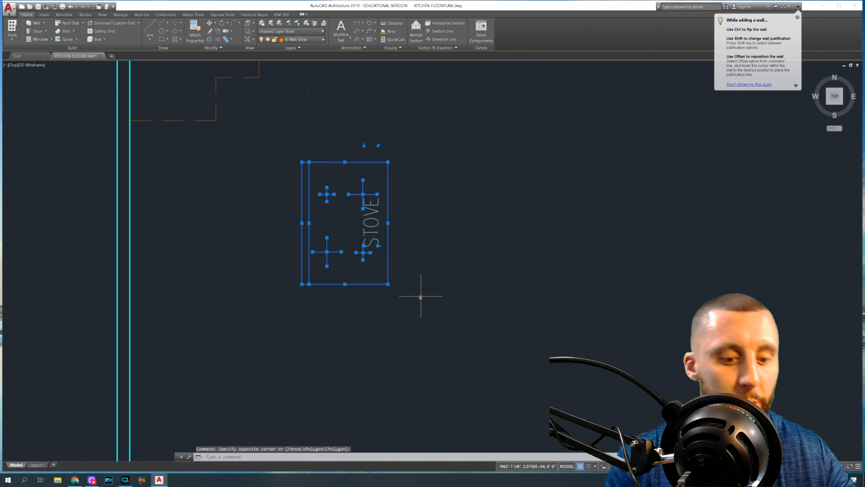
type("m")
key("Return")
left_click(301, 161)
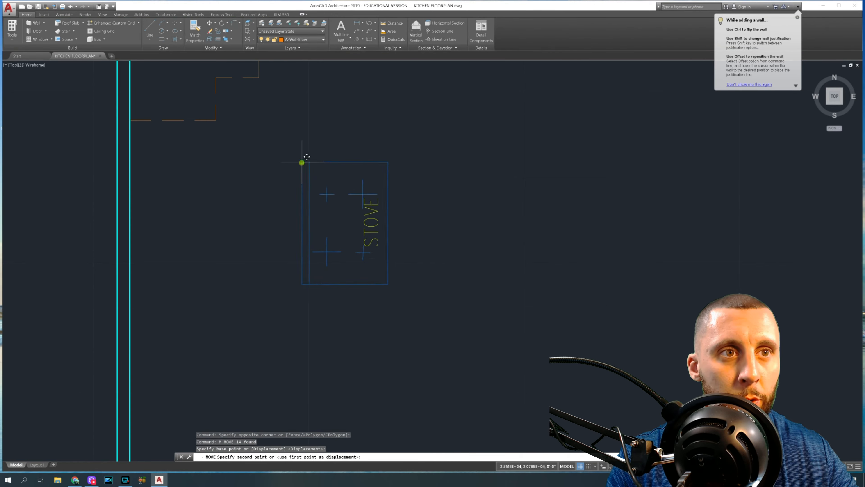
key("Escape")
- Group all the objects of the copied stove into a single group
left_click(260, 152)
left_click(420, 300)
type("g")
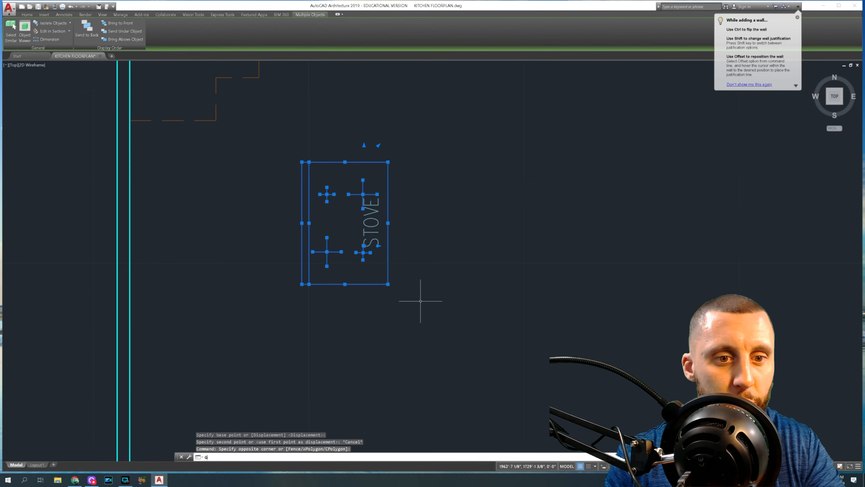
type("ROUP")
key("Return")
- Draw a closed stove rectangle east of the copied stove with lines 34" south, 24" east and 34" north
middle_click_drag(421, 253, 269, 234)
left_click(145, 23)
left_click(311, 126)
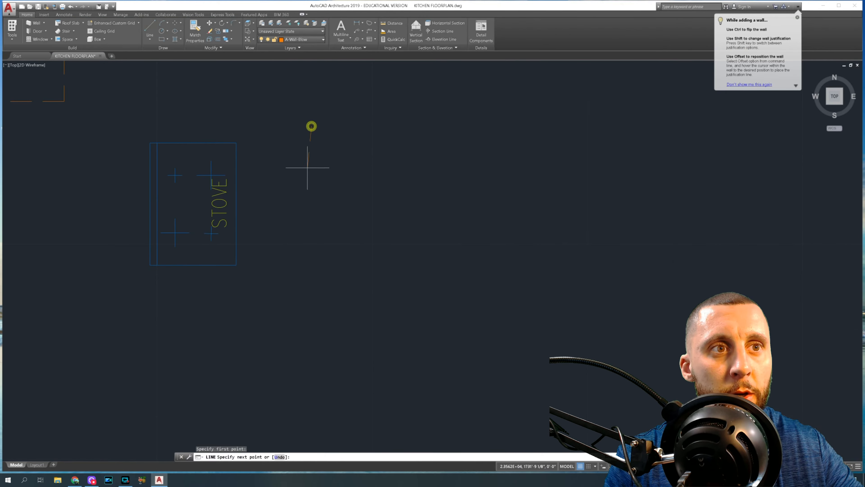
type("34")
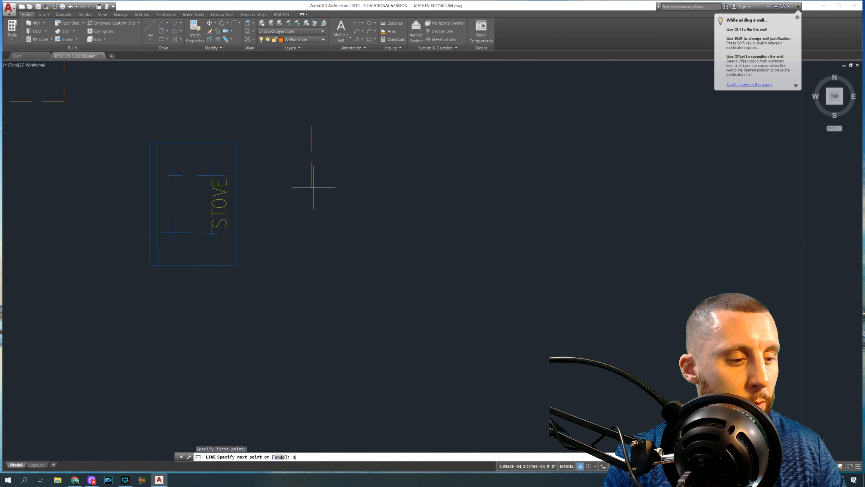
key("Return")
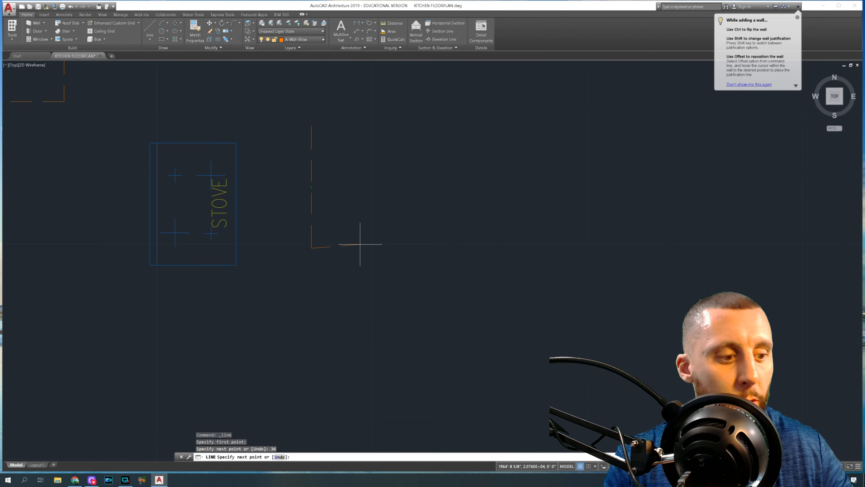
type("24")
key("Return")
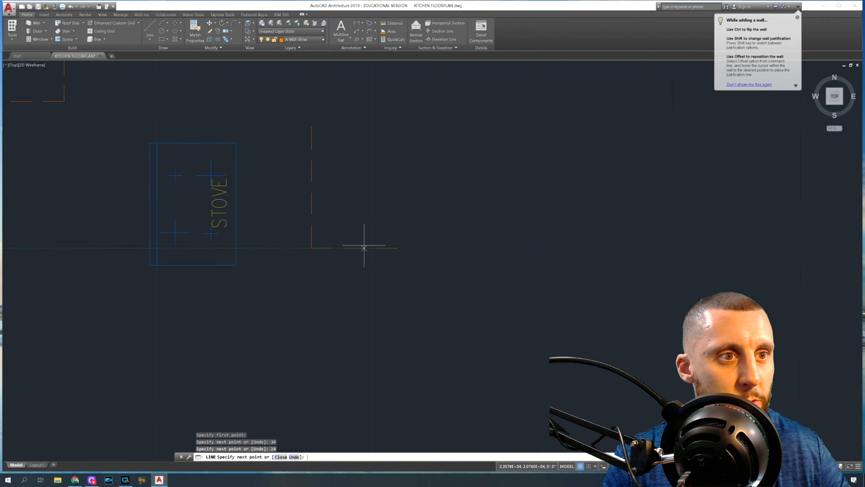
type("34")
key("Return")
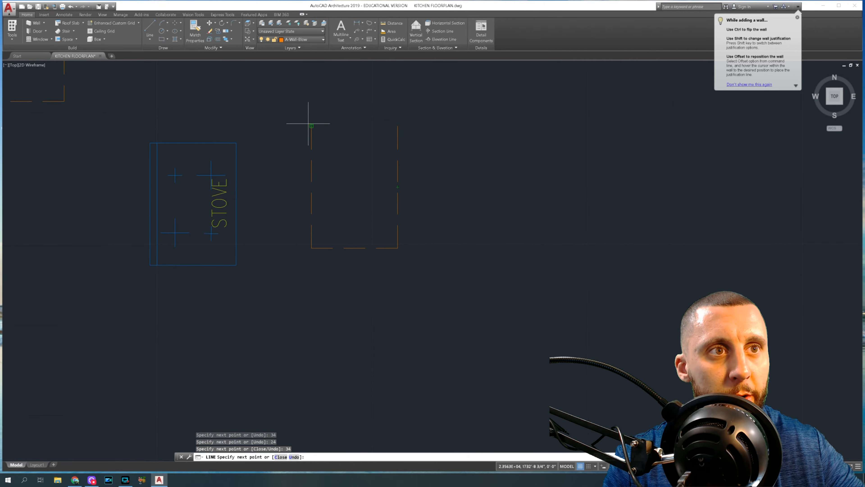
key("Escape")
- Offset the new rectangle's west edge 2" inward to form the stove's back strip
middle_click_drag(332, 139, 332, 166)
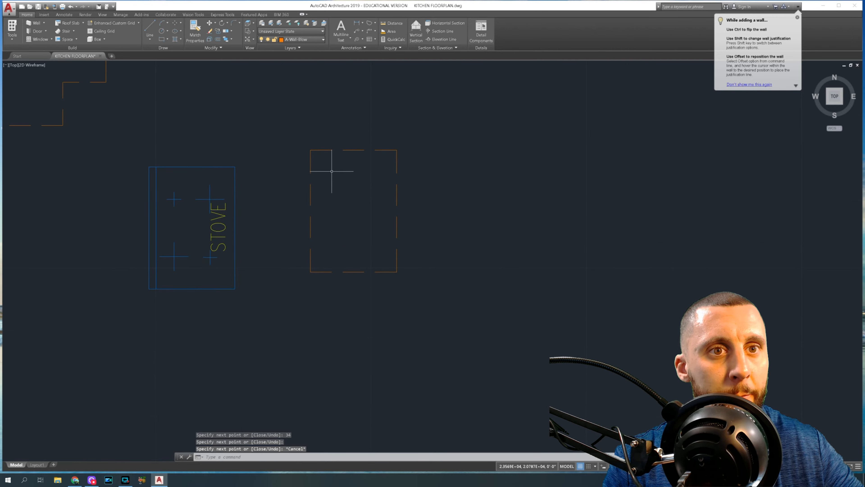
left_click(218, 41)
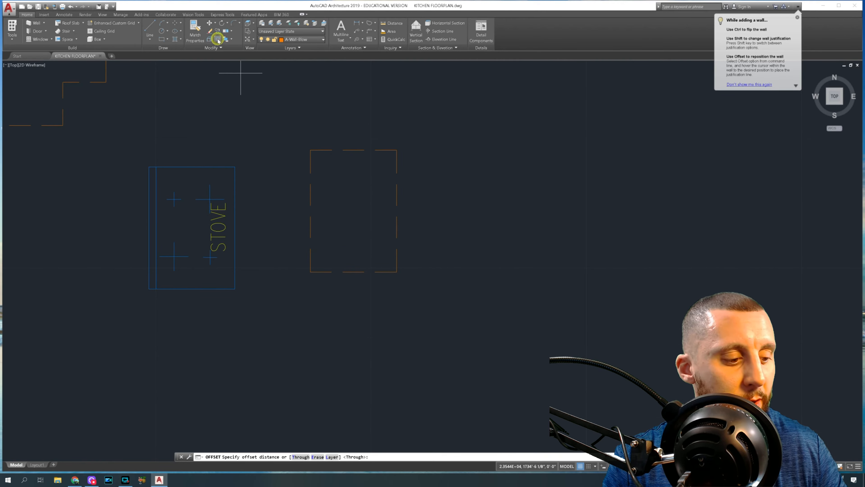
type("2")
key("Return")
left_click(310, 197)
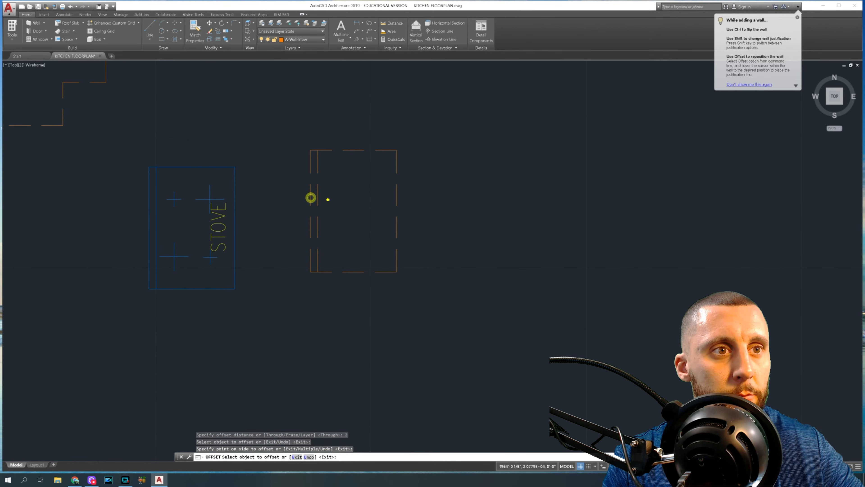
left_click(325, 197)
- Draw a diagonal helper line from the back strip line's north end to the rectangle's southeast corner
left_click(150, 29)
left_click(318, 150)
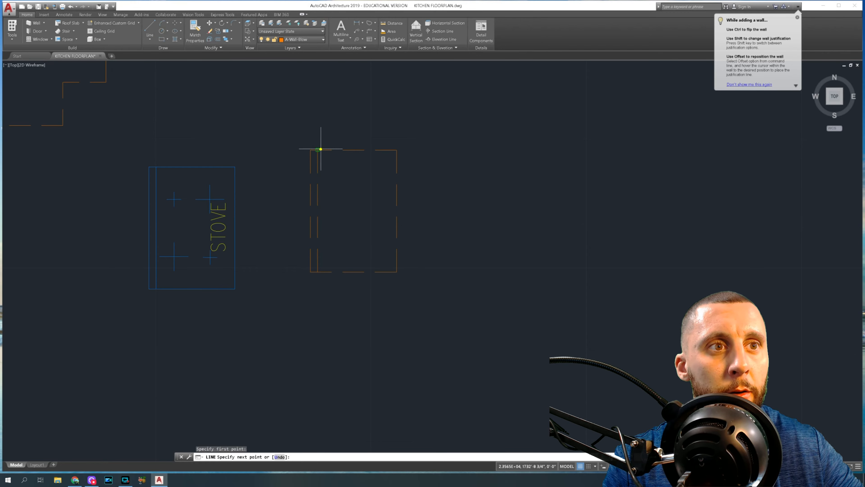
left_click(392, 271)
key("Escape")
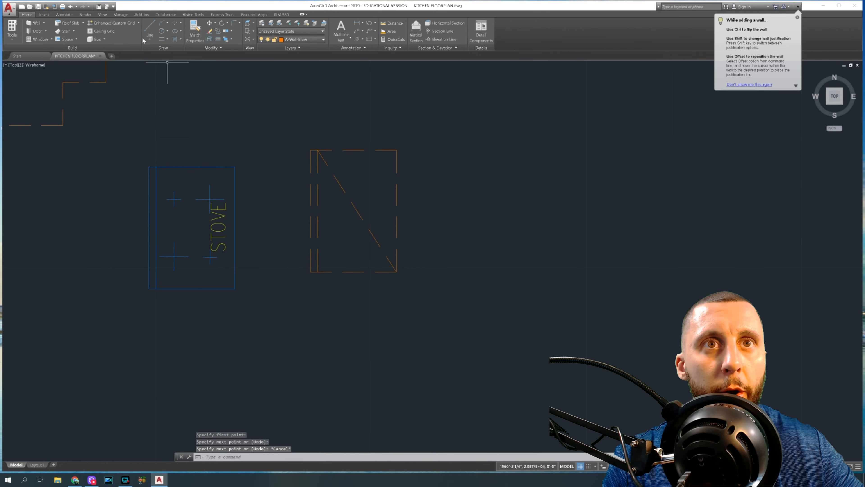
- Draw a vertical and a horizontal line crossing at the midpoint of the diagonal helper line
left_click(151, 38)
left_click(160, 51)
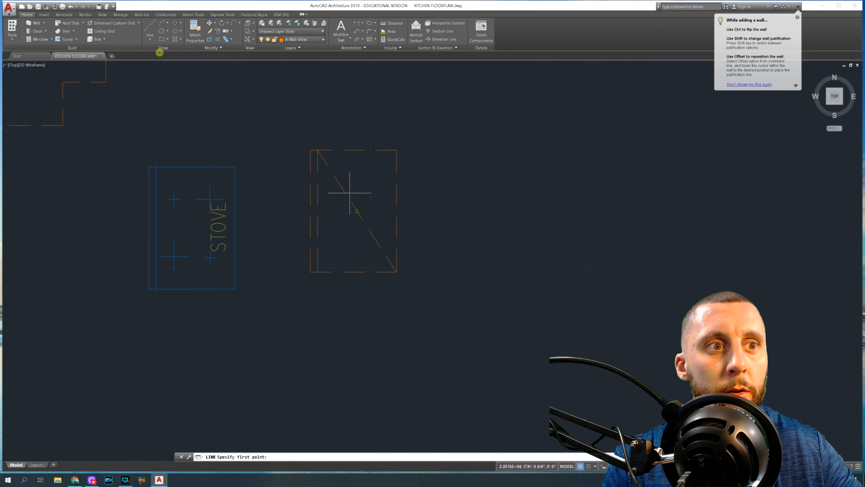
left_click(357, 168)
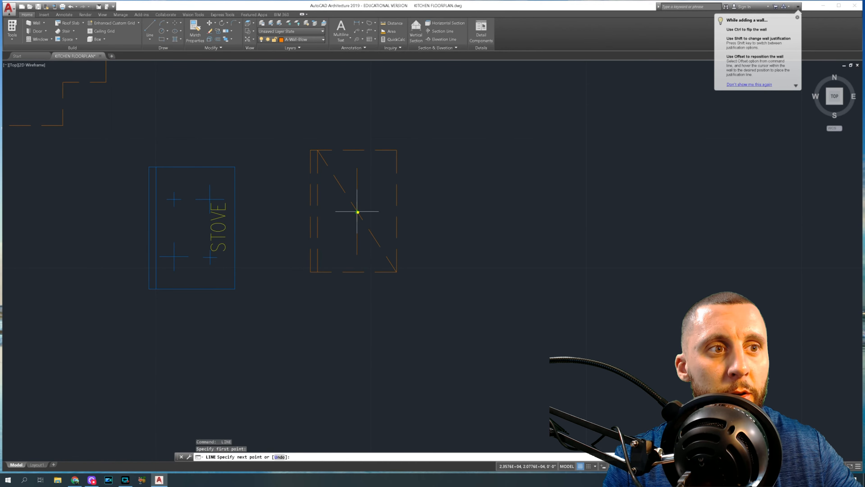
key("Escape")
left_click(378, 208)
left_click(357, 209)
left_click(334, 210)
key("Escape")
- Draw a circle of radius 5" centred on the intersection of the two crossing lines
type("c")
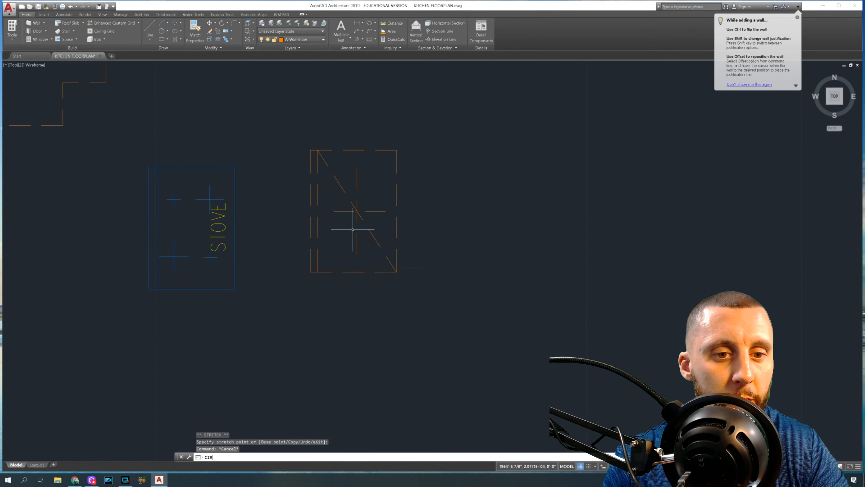
key("Return")
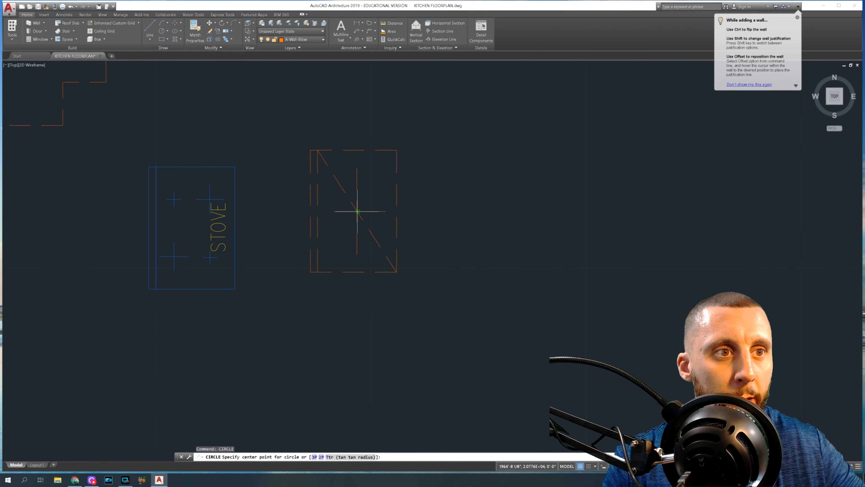
left_click(357, 211)
type("5")
key("Return")
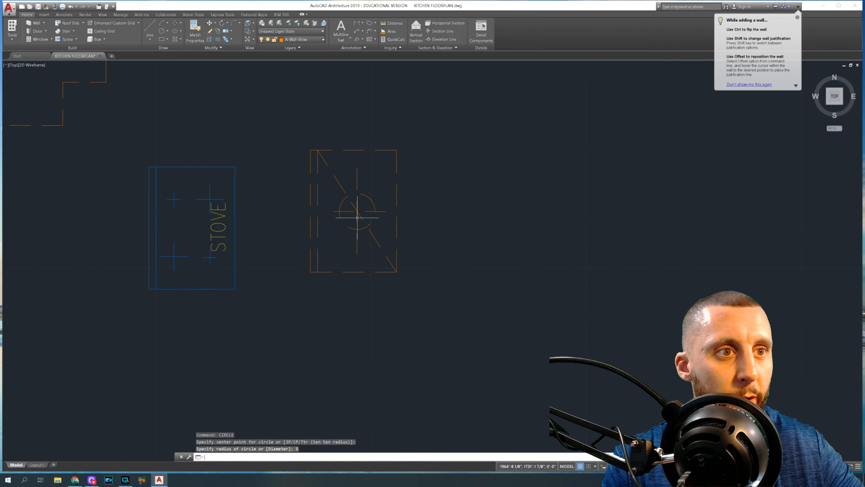
- Delete the diagonal helper line from the new stove rectangle
type("tr")
key("Escape")
key("Escape")
left_click(383, 236)
left_click(375, 248)
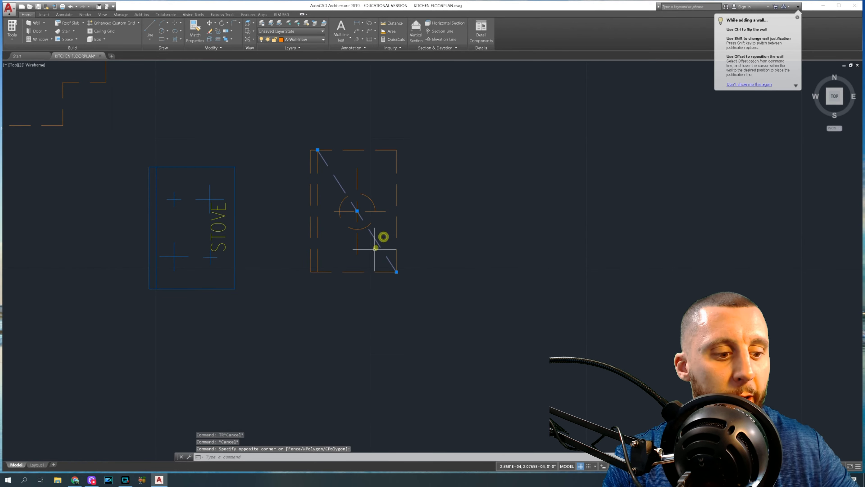
key("Delete")
- Match the new stove's outline, back strip, cross and circle to the properties of the copied stove's outline
left_click(193, 34)
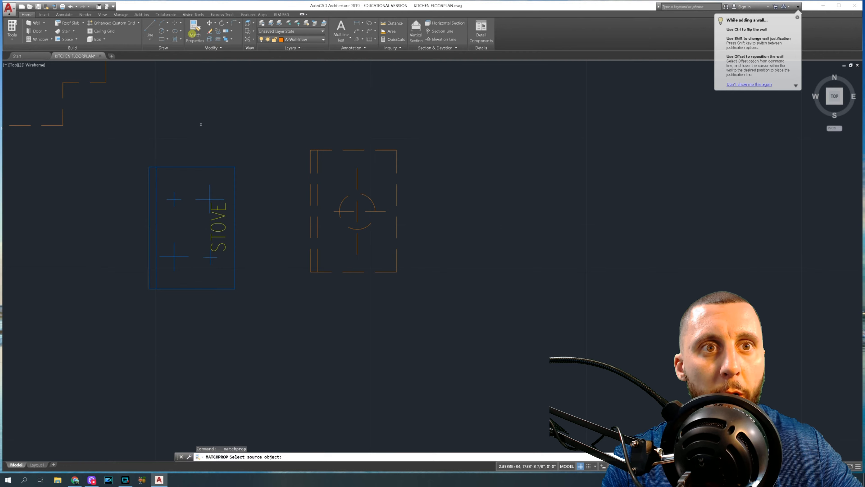
left_click(220, 167)
left_click(361, 181)
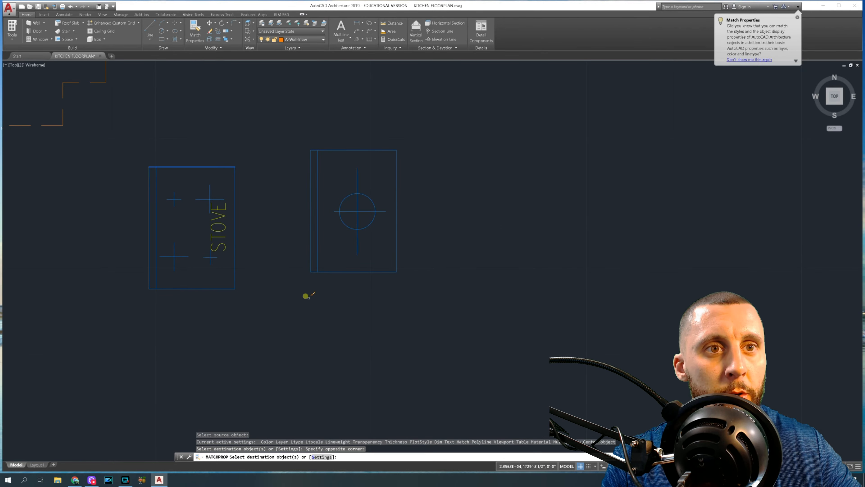
key("Escape")
left_click(203, 167)
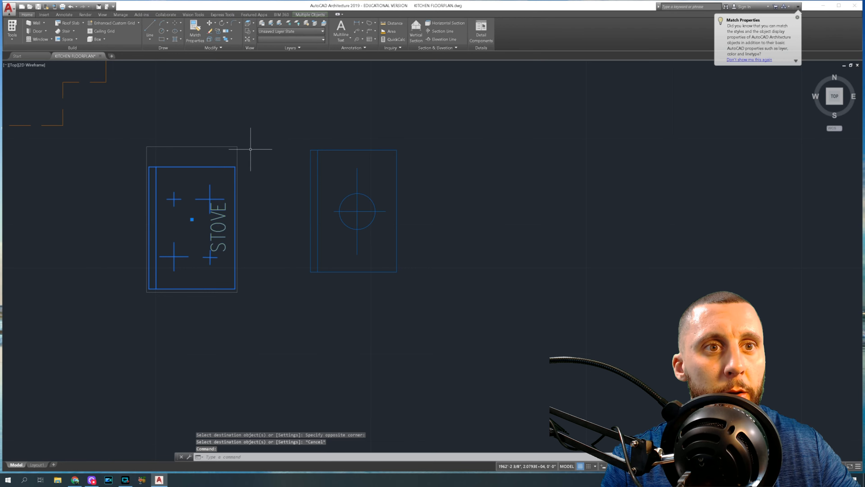
key("Escape")
left_click(326, 149)
left_click(319, 122)
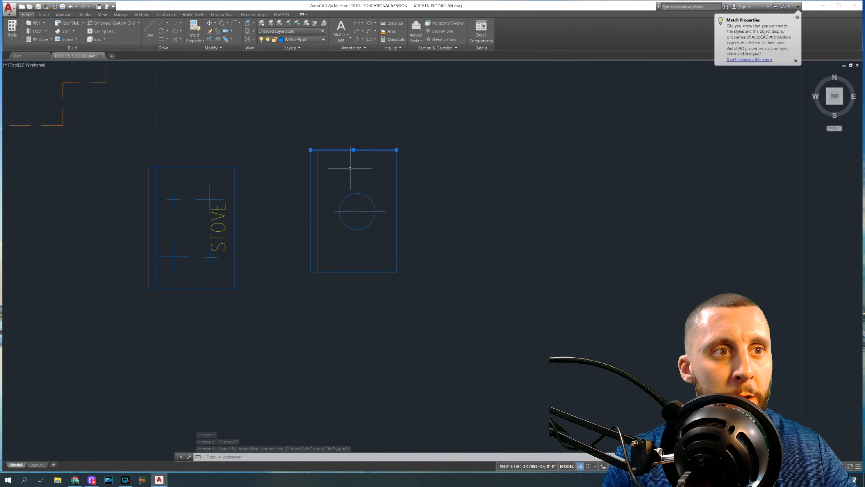
key("Escape")
- Trim the four arms of the cross back to the circle of radius 5"
type("TRT")
key("Return")
key("Return")
left_click(387, 198)
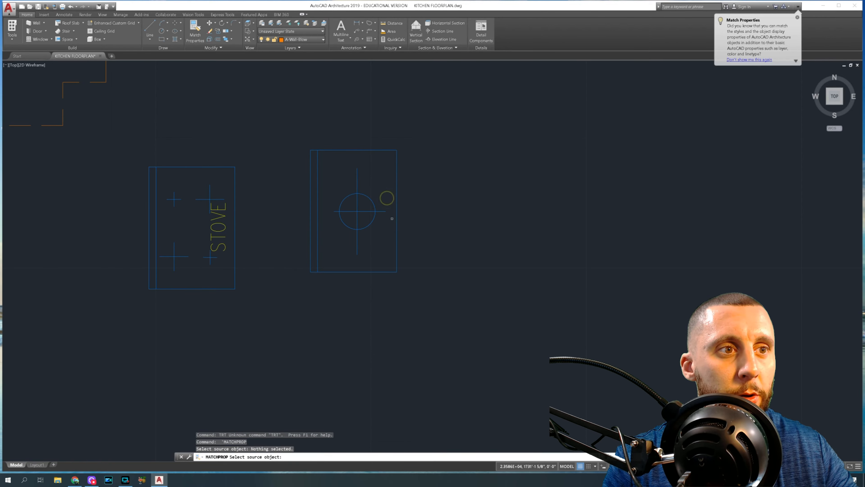
key("Escape")
type("TR")
key("Return")
key("Return")
left_click(387, 202)
left_click(367, 247)
left_click(348, 257)
left_click(338, 216)
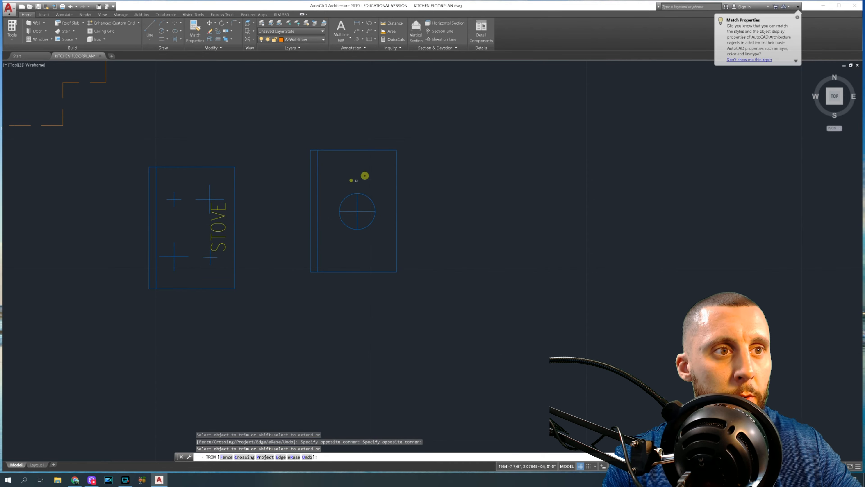
key("Escape")
- Delete the 5" radius guide circle around the burner cross
left_click(375, 188)
left_click(370, 201)
key("Delete")
- Move the burner cross 7" north within the new stove
left_click(368, 201)
left_click(356, 223)
type("m")
key("Return")
left_click(387, 239)
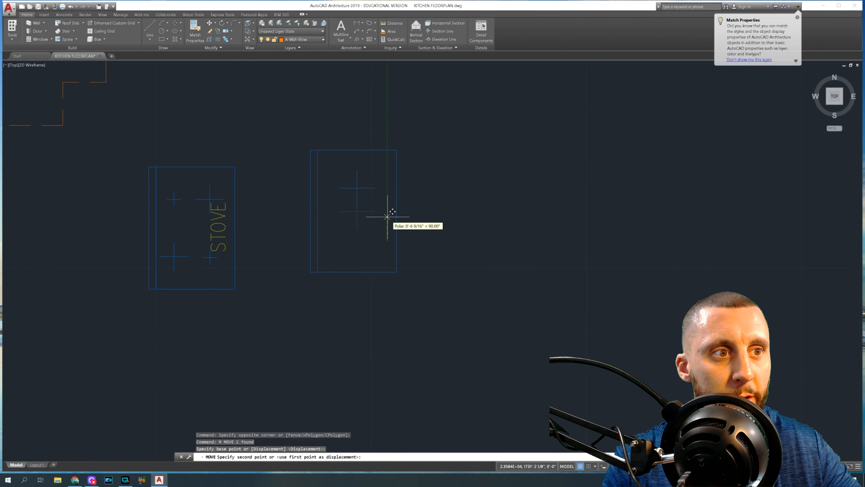
type("7")
key("Return")
- Copy the burner cross 14" south to make the lower burner
left_click(370, 181)
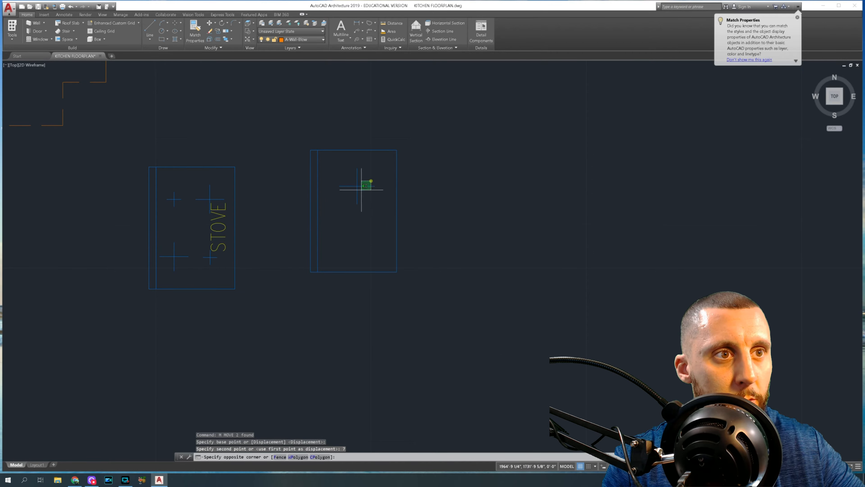
left_click(344, 204)
type("co")
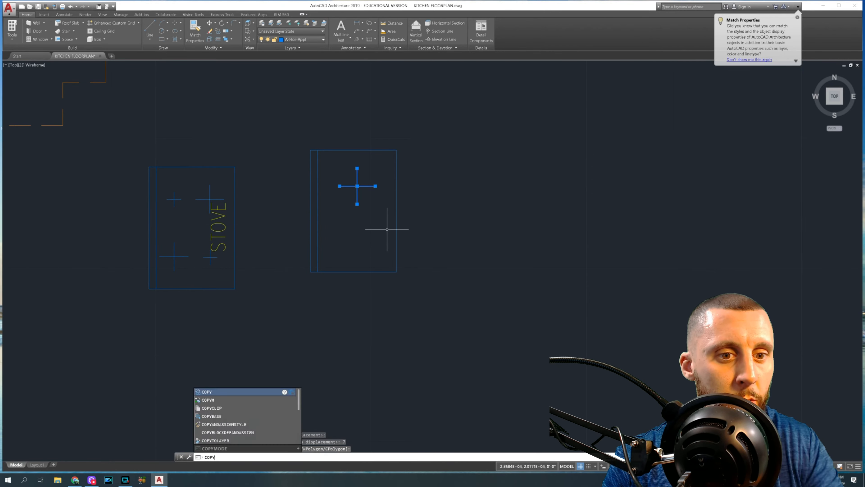
key("Return")
left_click(386, 214)
type("14")
key("Return")
key("Return")
- Move the southern burner cross 4" west toward the back strip
left_click(374, 228)
left_click(351, 244)
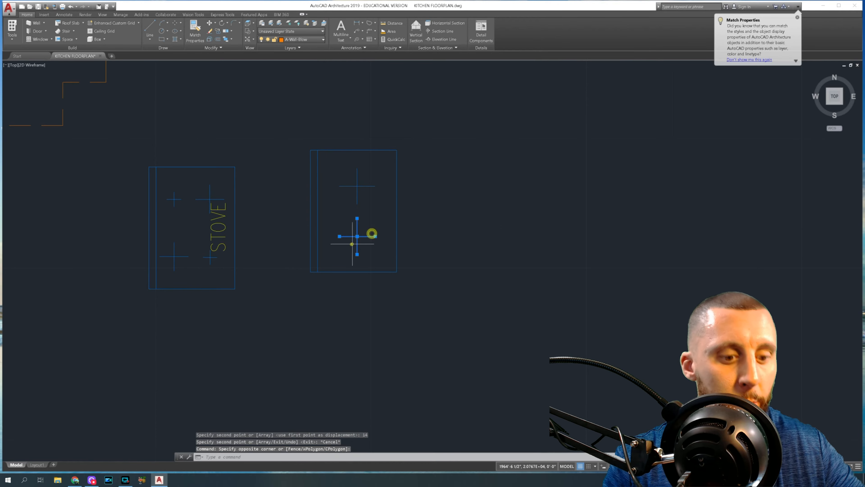
type("m")
key("Return")
left_click(480, 205)
type("4")
key("Return")
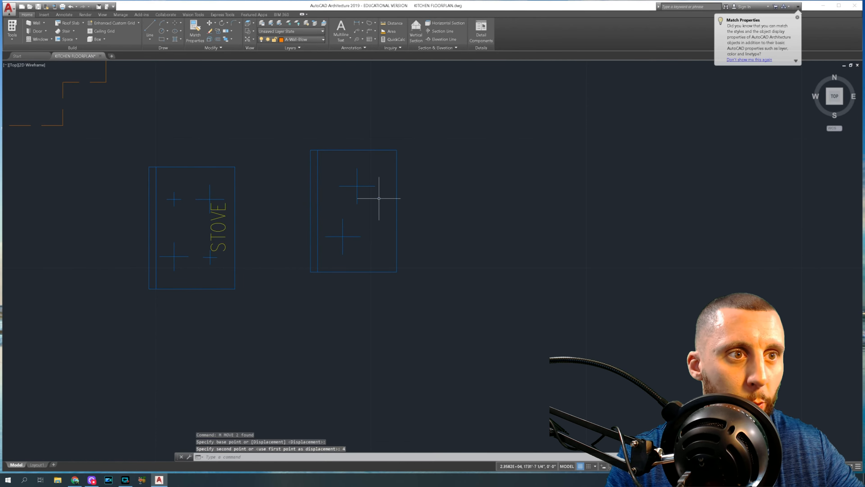
- Move the northern burner cross 4" east, away from the back strip
left_click(365, 181)
left_click(351, 195)
type("m")
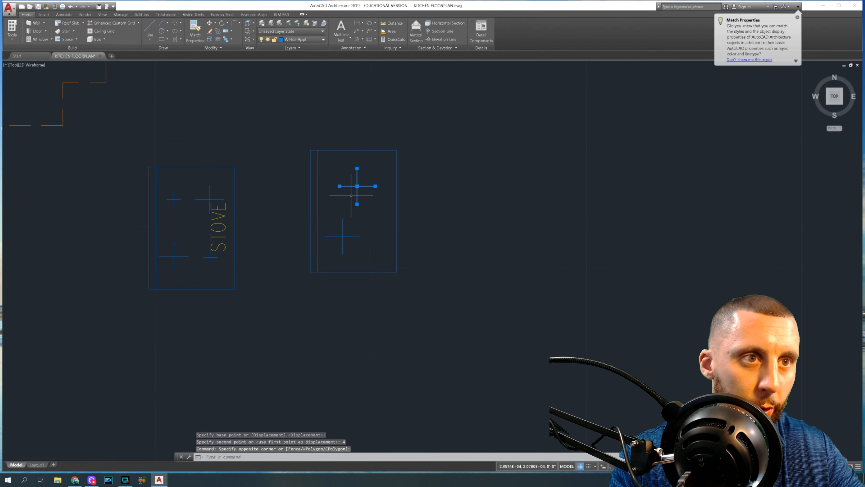
key("Return")
left_click(372, 174)
- Copy the northeast burner cross 8" west to make the northwest burner
left_click(385, 192)
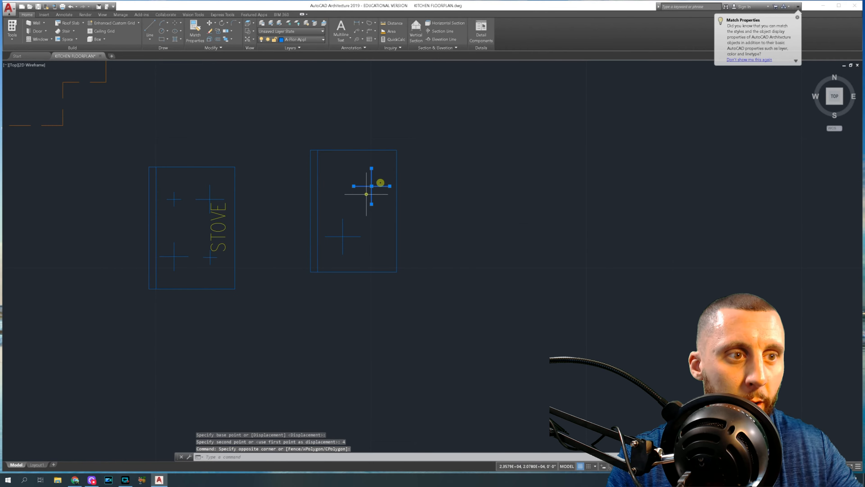
left_click(366, 194)
type("cop")
key("Return")
left_click(363, 159)
type("8")
key("Return")
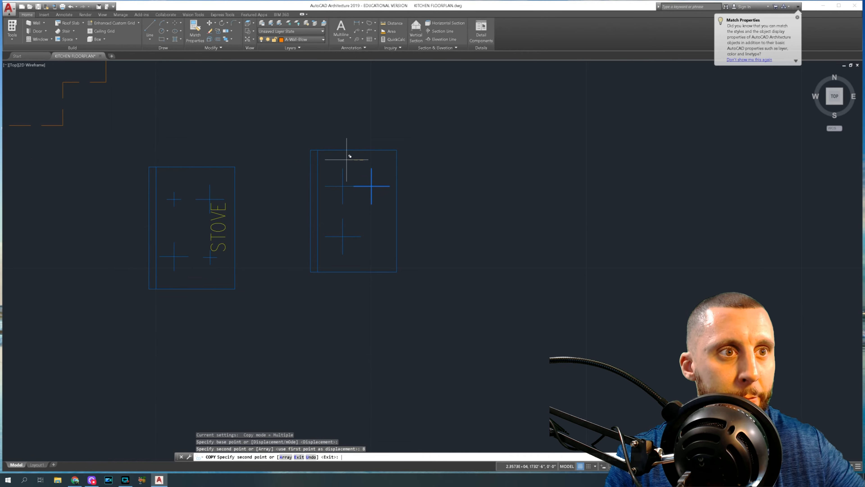
key("Escape")
left_click(343, 184)
key("Escape")
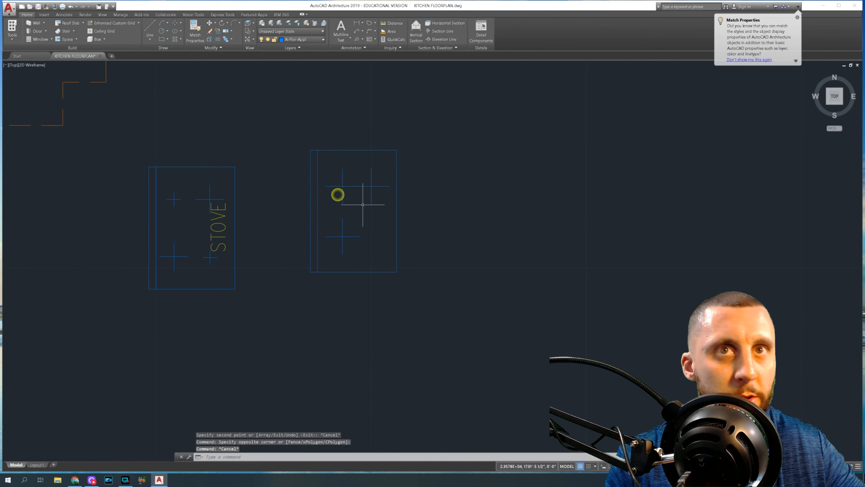
- Draw a circle of radius 3" centred on the northwest burner cross
left_click(162, 32)
left_click(343, 186)
type("3")
key("Return")
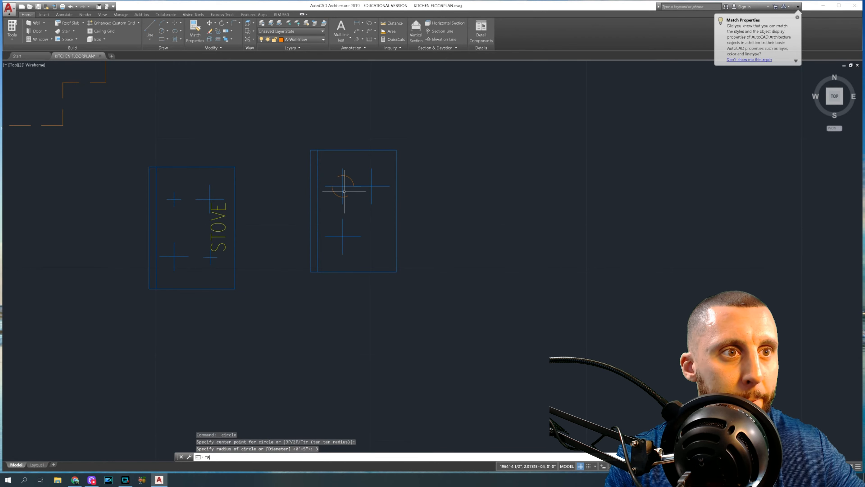
- Trim the arms of the northwest burner cross back to the circle of radius 3"
type("TR")
key("Return")
scroll(341, 193, "up", 4)
left_click(305, 166)
left_click(307, 202)
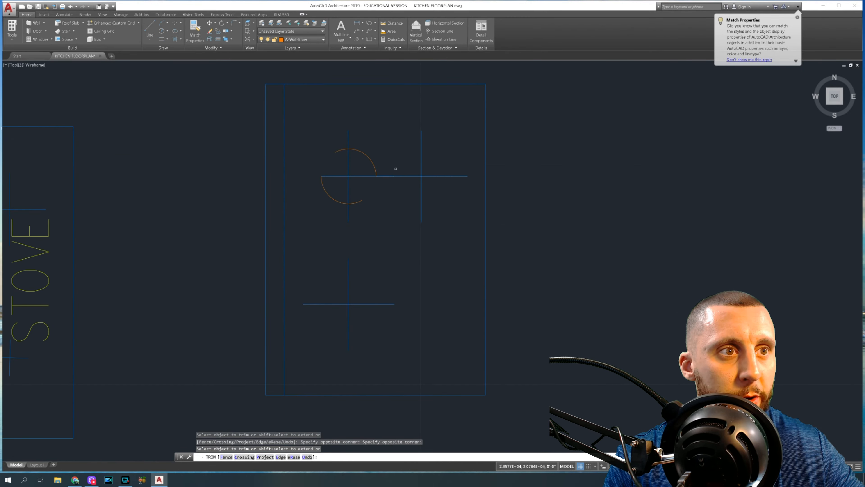
left_click(356, 129)
left_click(344, 137)
left_click(365, 211)
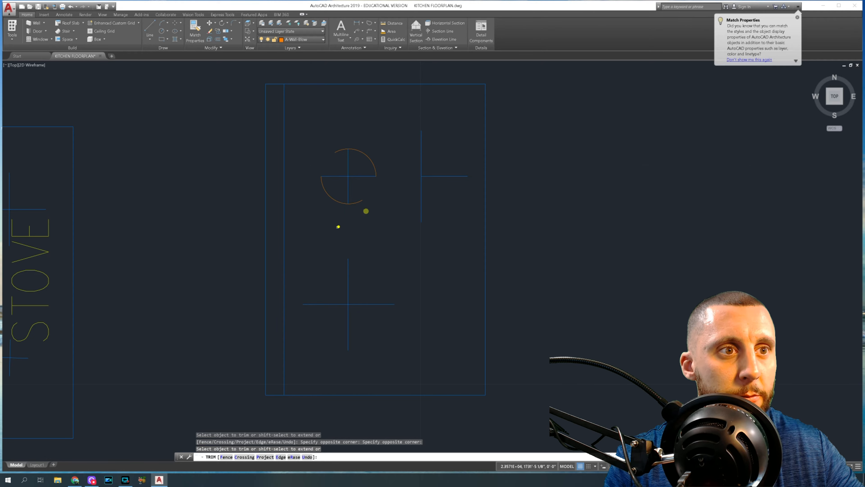
- Finish trimming and erase the 3" radius circle around the northwest burner cross
left_click(339, 226)
key("Escape")
left_click(368, 205)
left_click(363, 198)
key("Delete")
scroll(305, 147, "down", 2)
- Try to stretch the west end of the northeast burner cross's horizontal arm 7" west, and undo it
left_click(390, 166)
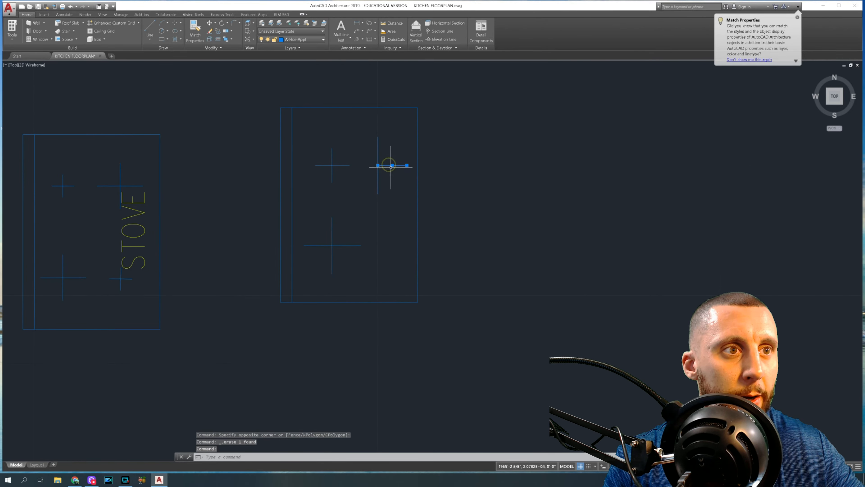
left_click(378, 166)
type("7")
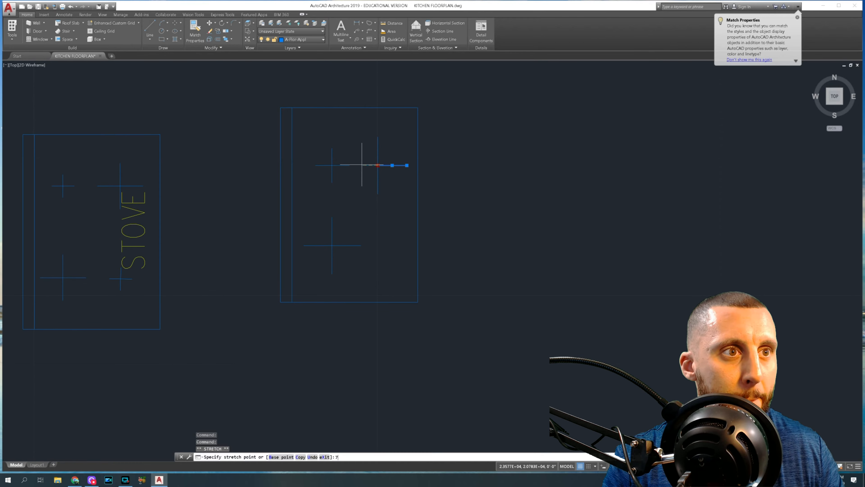
key("Return")
key("super")
type("calc")
key("Return")
key("Escape")
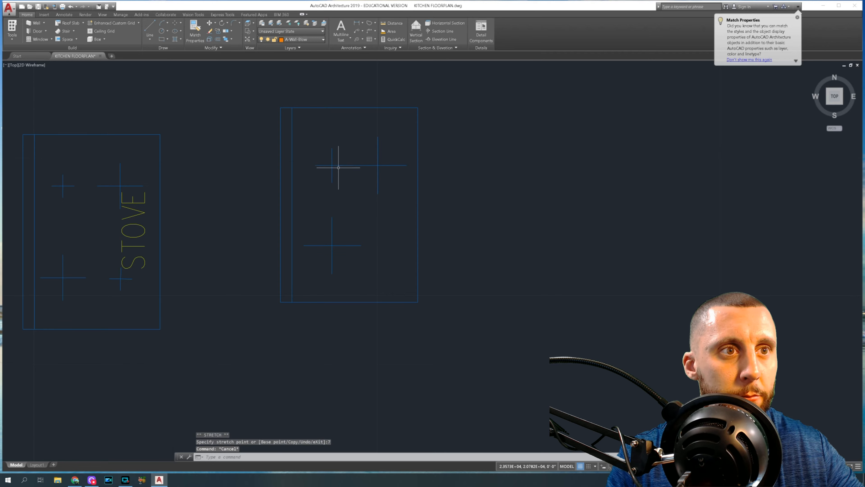
key("ctrl+z")
- Try to stretch the west end of the northeast burner cross's horizontal arm by 2.5", and undo it
left_click(394, 163)
left_click(390, 171)
left_click(378, 166)
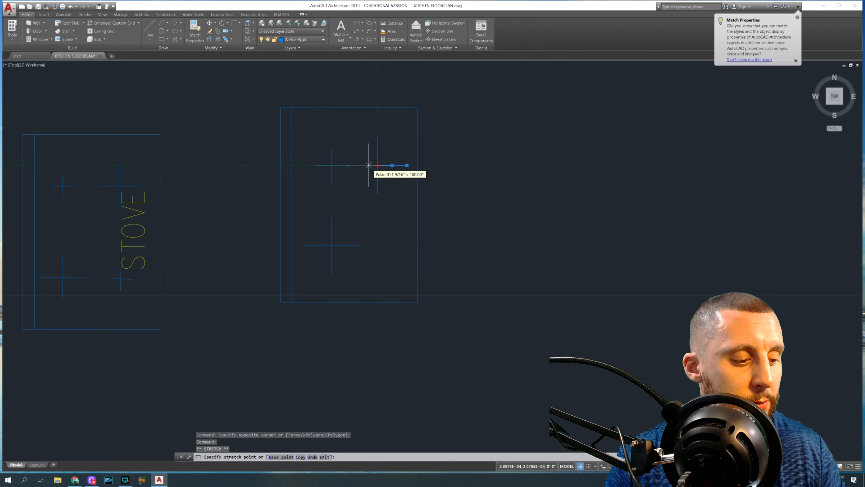
type("2.5")
key("Return")
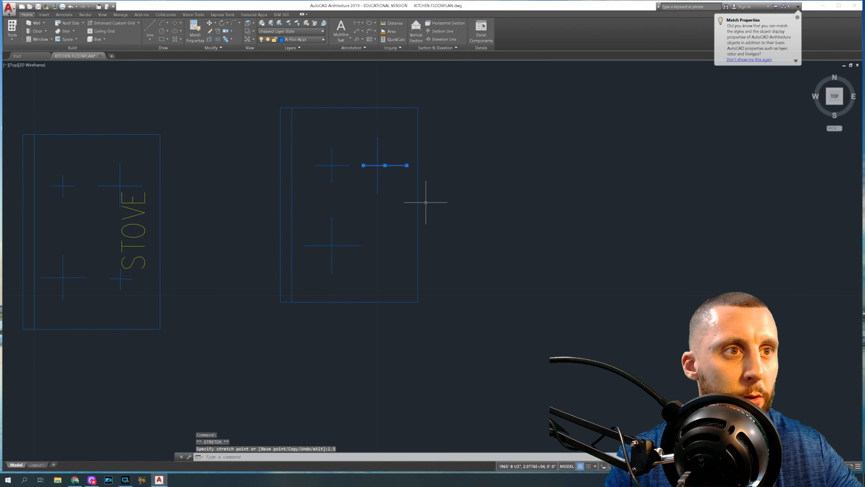
key("ctrl+z")
left_click(388, 171)
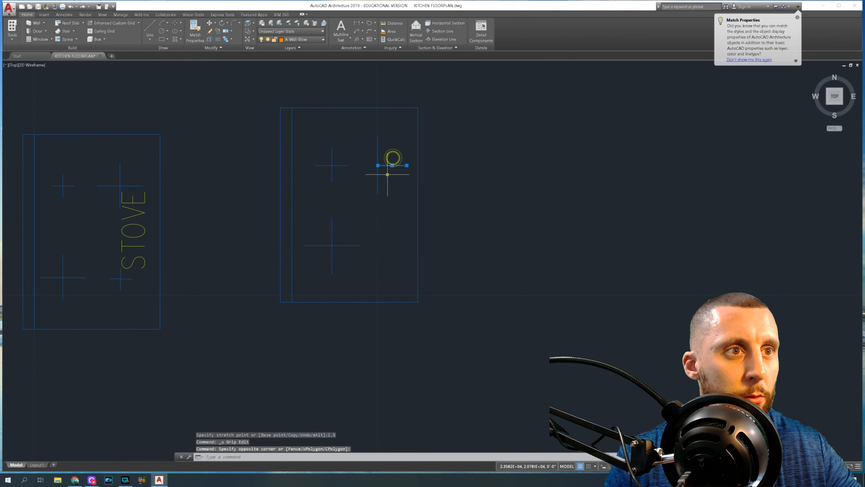
key("Escape")
- Draw a circle of radius 5" centred on the northeast burner cross and extend the cross's horizontal arm west to it
left_click(163, 32)
left_click(377, 165)
type("5")
key("Return")
type("ex")
key("Return")
key("Return")
key("Escape")
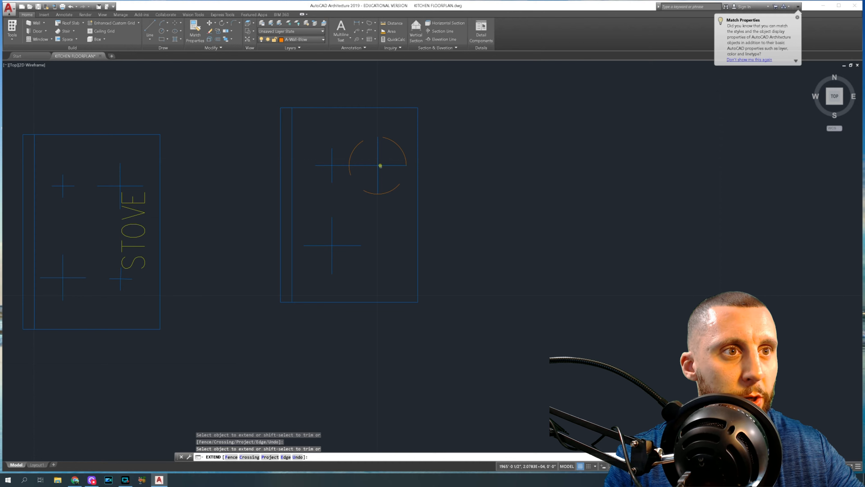
- Erase the 5" radius circle around the northeast burner cross
left_click(367, 150)
left_click(353, 140)
key("Delete")
- Move the northeast burner cross 1" east
left_click(383, 150)
left_click(369, 178)
type("m")
key("Return")
left_click(454, 153)
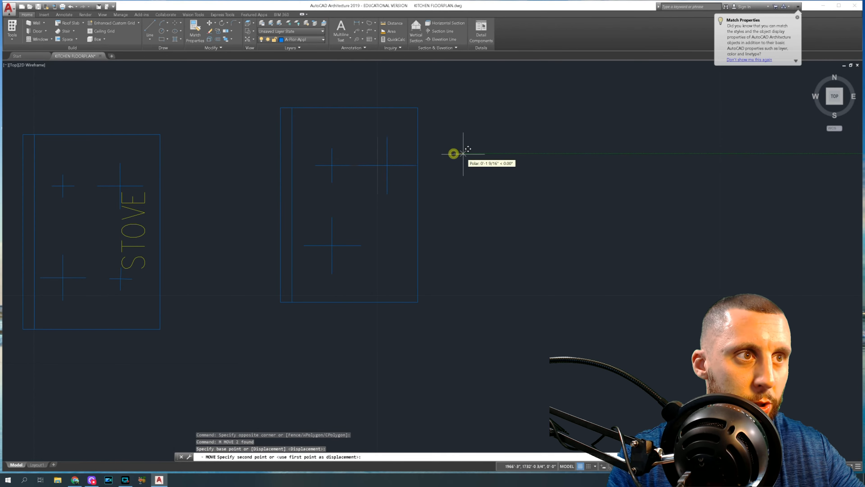
type("1")
key("Return")
- Move the northwest burner cross 1" west
left_click(347, 162)
left_click(323, 172)
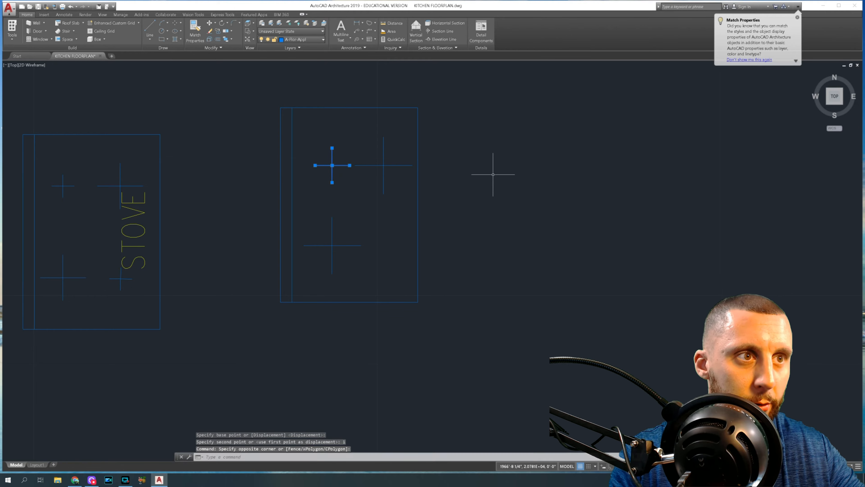
type("m")
key("Return")
left_click(515, 173)
type("1")
key("Return")
- Move the southwest burner cross 1" west
left_click(374, 228)
left_click(338, 242)
type("m")
key("Return")
left_click(475, 221)
type("1")
key("Return")
left_click(342, 159)
left_click(318, 175)
type("mi")
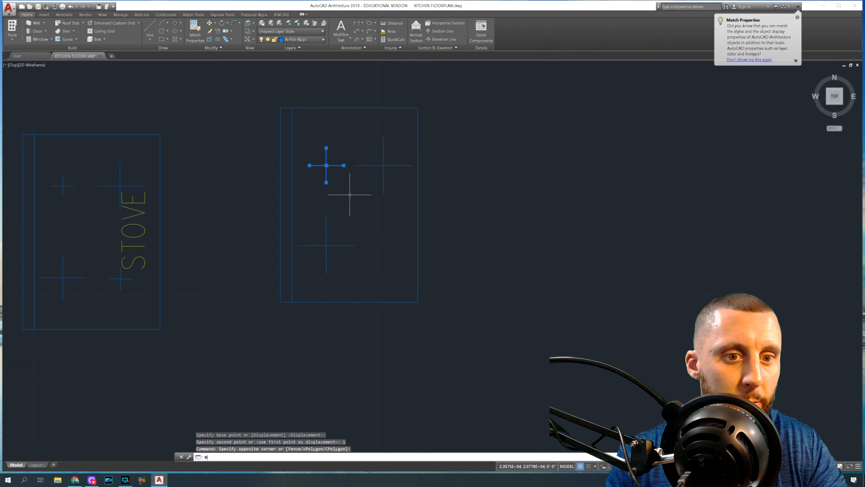
key("Return")
left_click(417, 302)
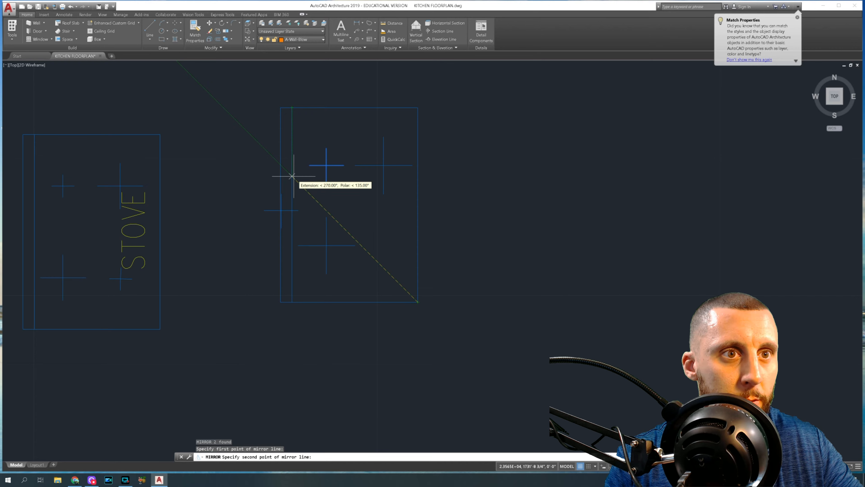
key("Escape")
key("Escape")
key("Escape")
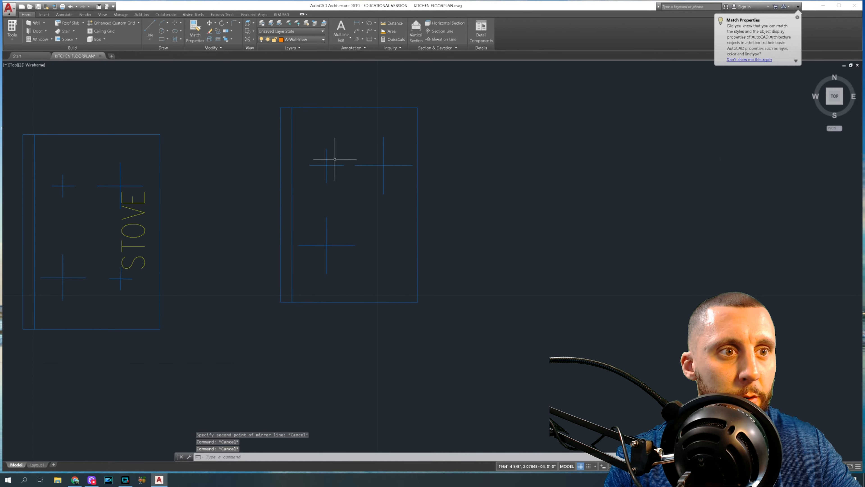
- Draw the southeast burner cross with a line south from the northeast cross and a line east from the southwest cross
left_click(150, 29)
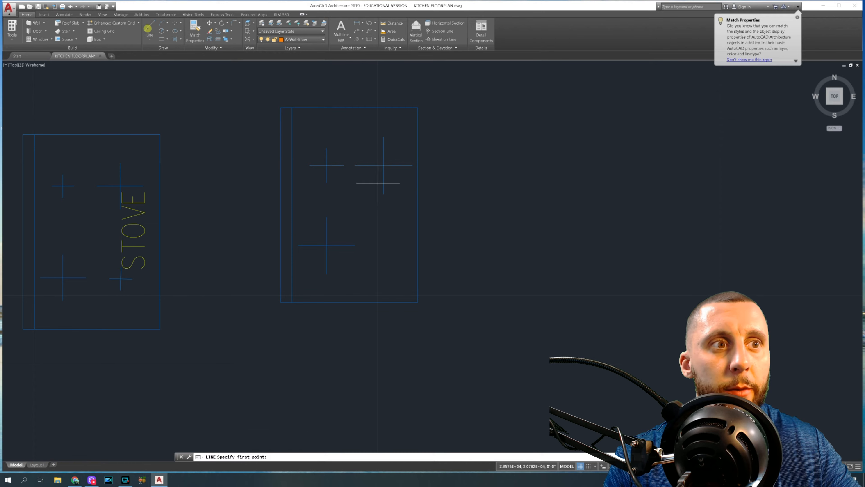
left_click(384, 193)
left_click(383, 274)
key("Return")
key("Return")
left_click(356, 245)
left_click(406, 245)
key("Escape")
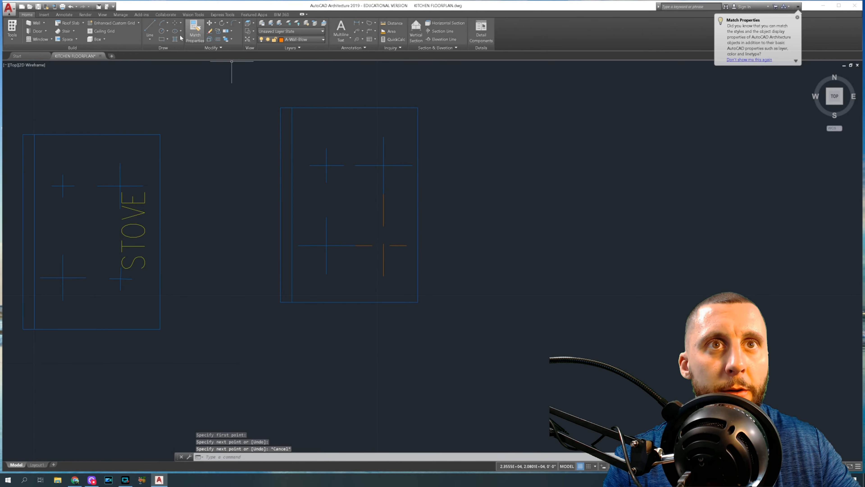
- Draw a circle of radius 3" centred on the crossing of the southeast burner lines
left_click(165, 32)
left_click(383, 245)
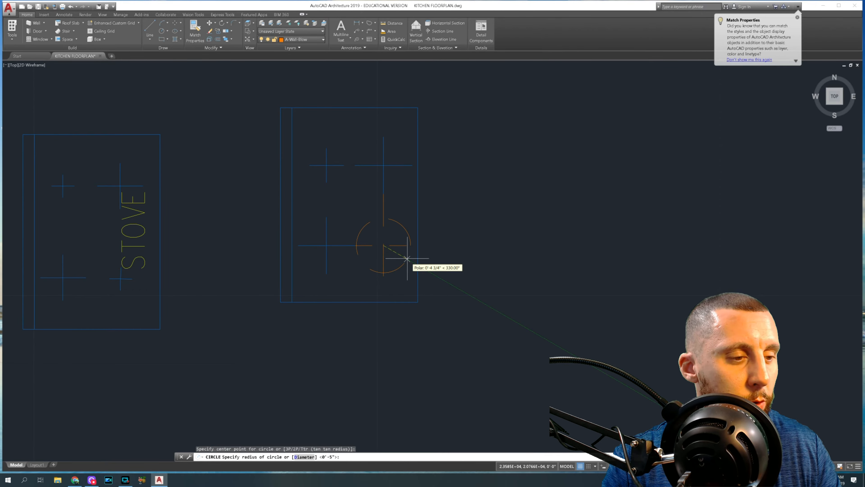
type("3")
key("Return")
- Trim the arms of the southeast burner cross back to its circle, and erase the circle
type("TR")
key("Return")
key("Return")
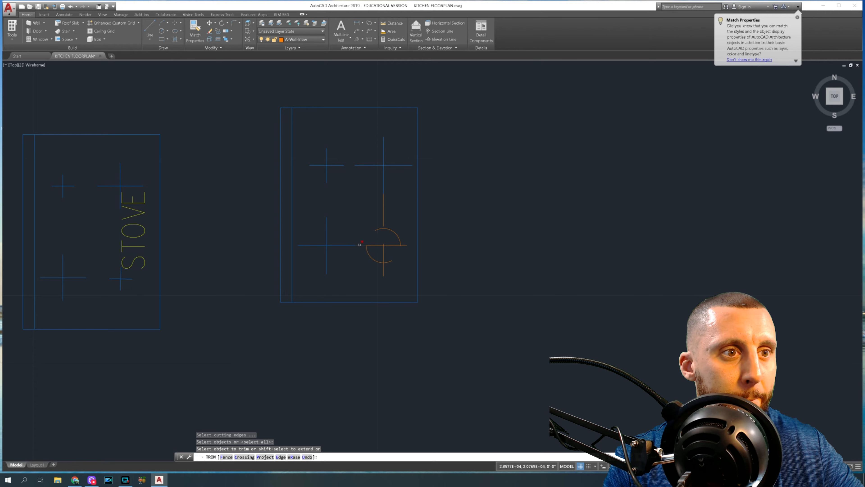
left_click(359, 244)
left_click(407, 241)
left_click(404, 250)
left_click(397, 265)
left_click(373, 278)
key("Escape")
left_click(390, 260)
key("Delete")
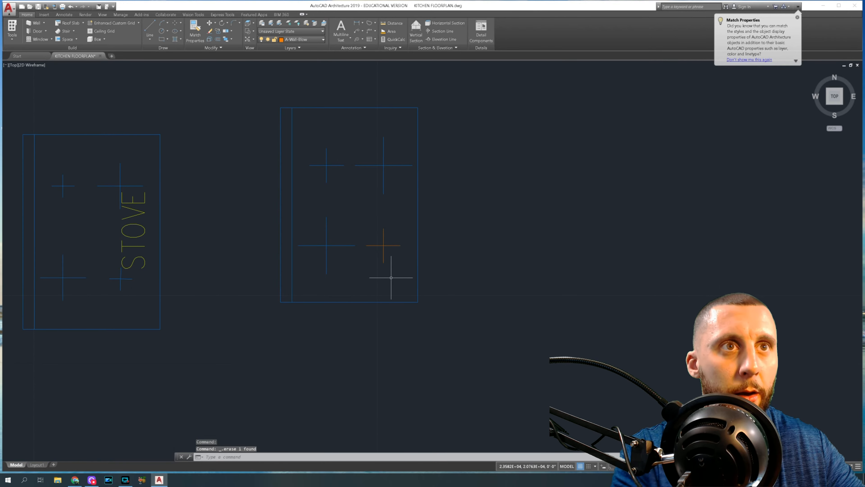
- Match the properties of the northwest burner cross onto both lines of the southeast burner cross
left_click(194, 30)
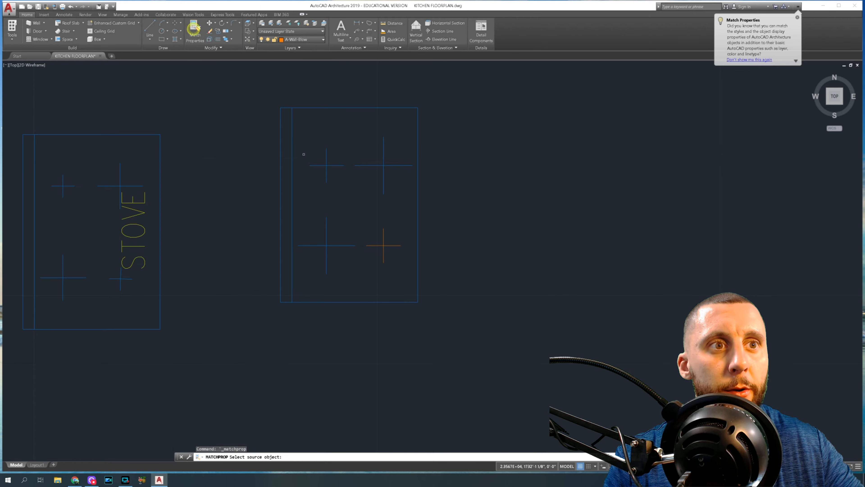
left_click(315, 166)
left_click(392, 232)
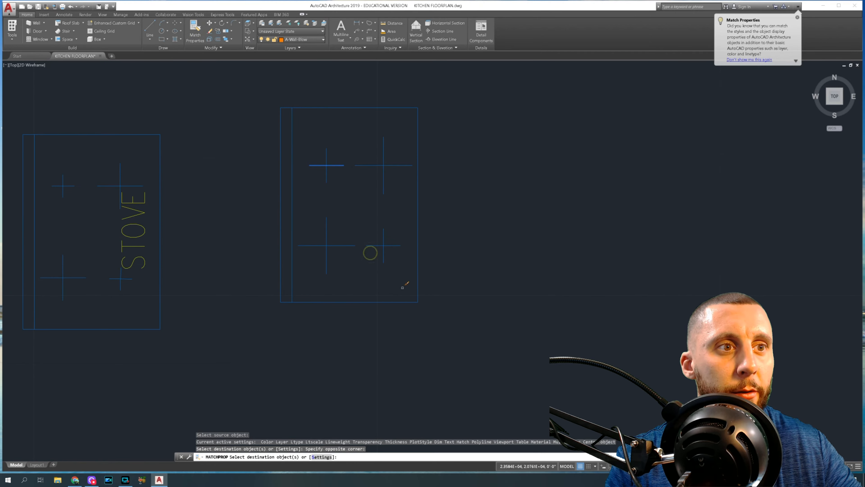
key("Escape")
- Ungroup the copied reference stove and its STOVE label
scroll(381, 247, "down", 3)
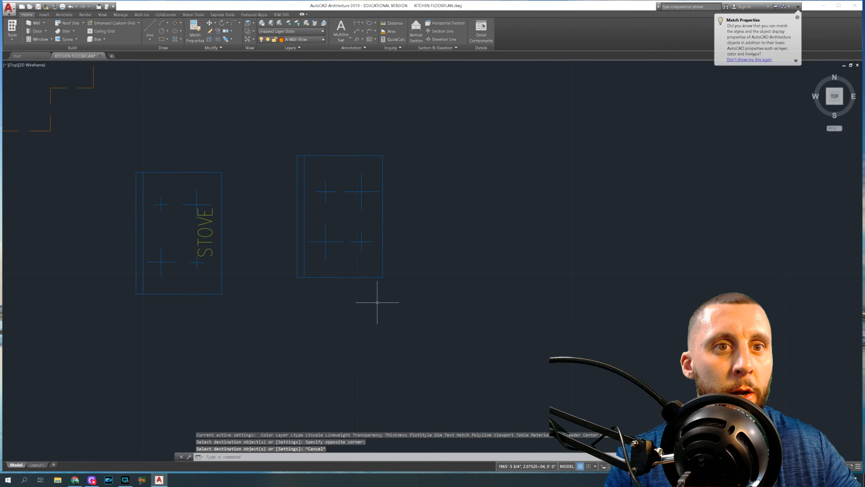
left_click(201, 227)
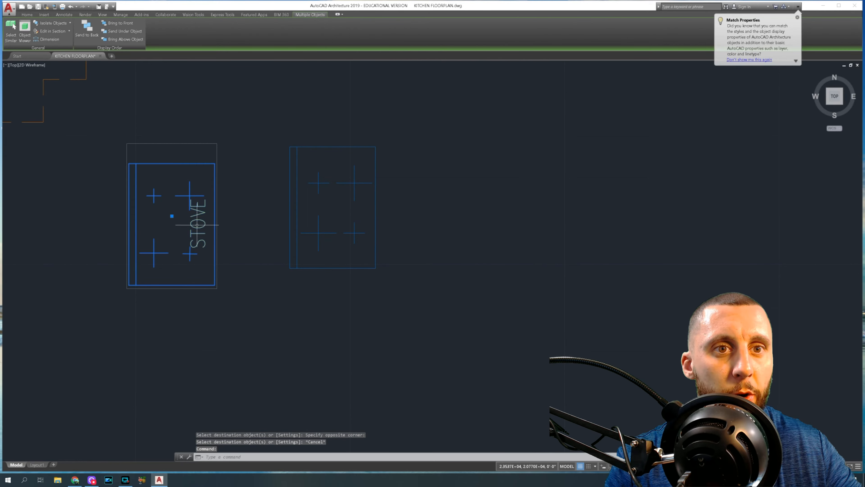
key("Escape")
left_click(239, 188)
left_click(196, 228)
type("ungroup")
key("Return")
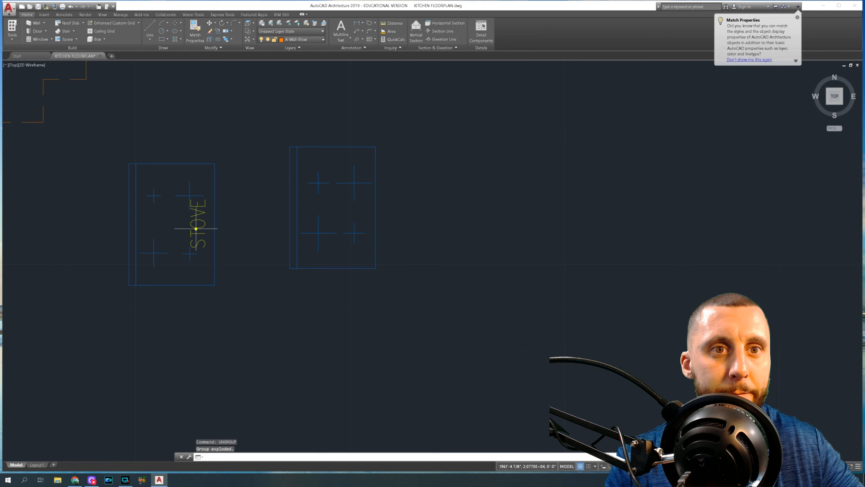
- Move the STOVE label from the copied stove to the matching place on the newly drawn stove
left_click(196, 229)
left_click(201, 232)
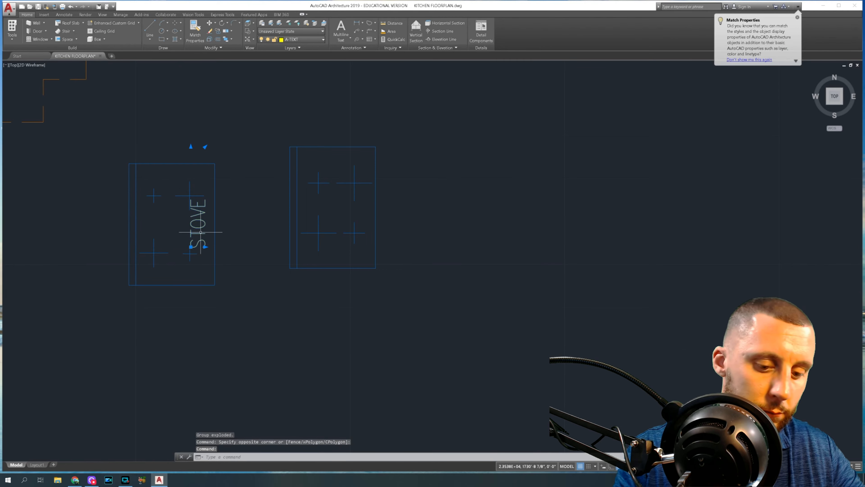
type("m")
key("Return")
left_click(215, 224)
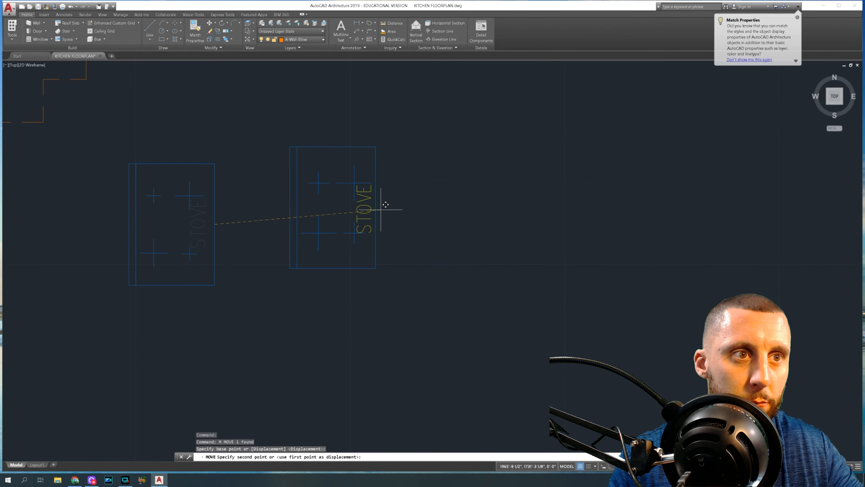
left_click(380, 209)
- Move the new stove with its label so its northwest corner meets the inner west wall at the cabinet's south edge
scroll(381, 210, "down", 5)
left_click(395, 176)
left_click(345, 247)
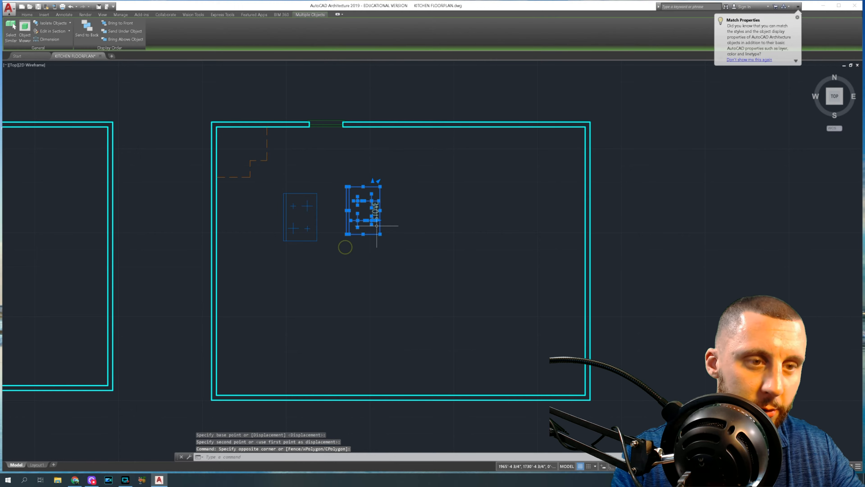
type("m")
key("Return")
scroll(354, 190, "up", 3)
left_click(332, 189)
middle_click_drag(185, 172, 555, 169)
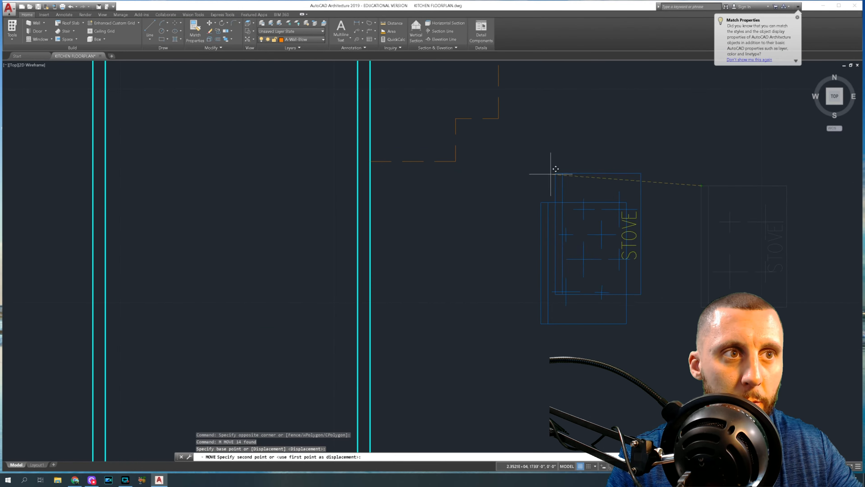
left_click(370, 158)
key("Escape")
- Move the new stove and its label 1" south, away from the cabinet's south edge
left_click(367, 159)
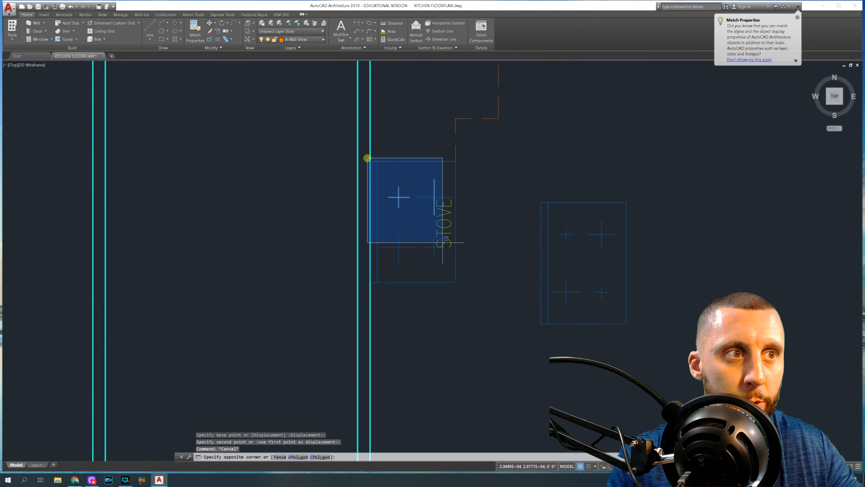
left_click(459, 286)
scroll(425, 159, "up", 8)
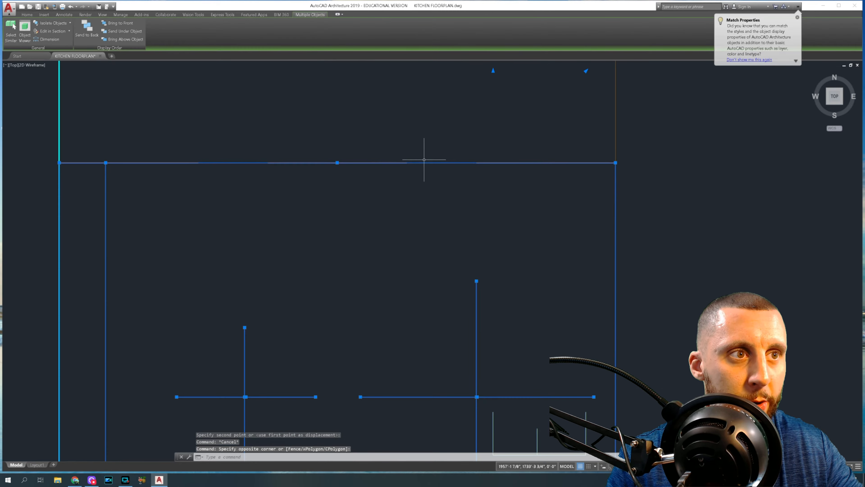
left_click(401, 149)
left_click(381, 176)
scroll(412, 168, "down", 6)
middle_click_drag(480, 192, 430, 177)
type("m")
key("Return")
left_click(452, 153)
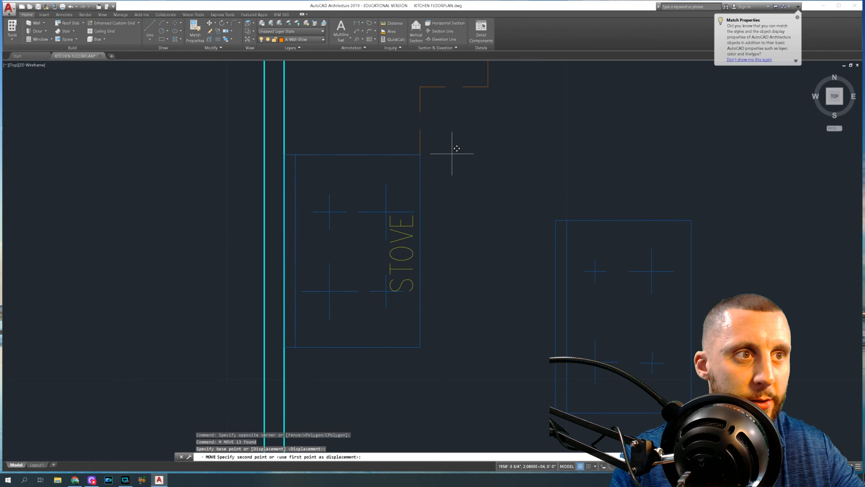
type("1")
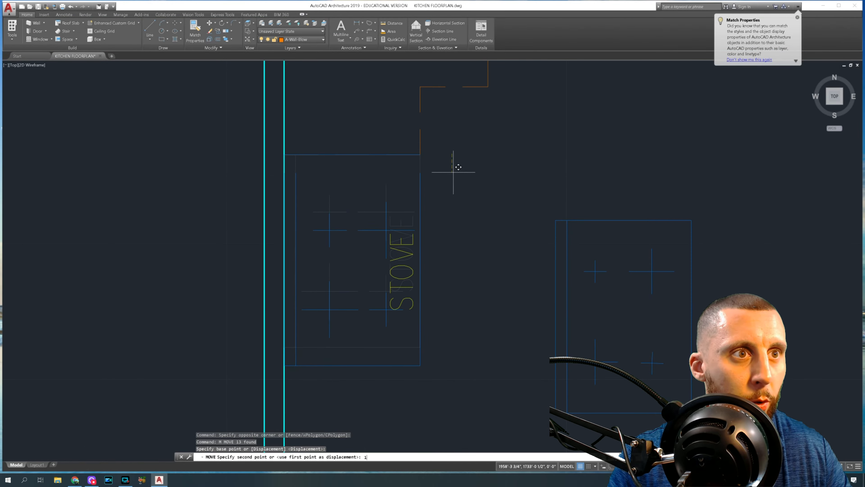
key("Return")
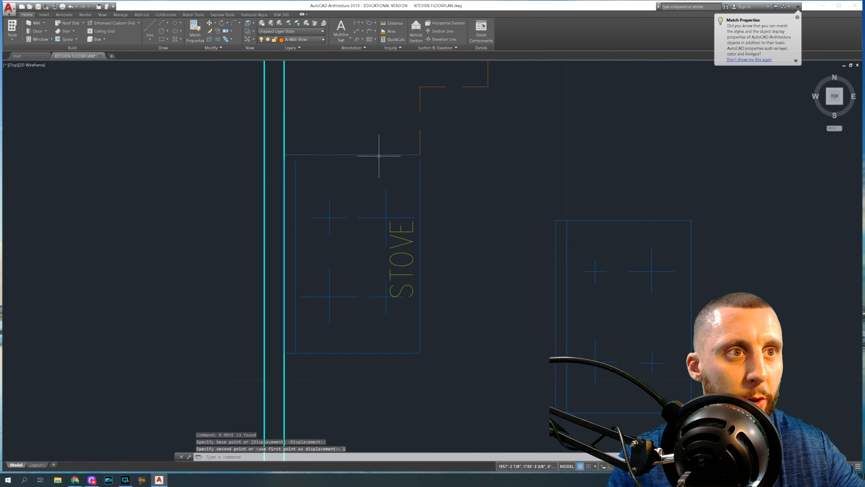
- Move the stove's leftover north edge south so it meets the ends of the stove's side lines
left_click(379, 155)
type("m")
key("Return")
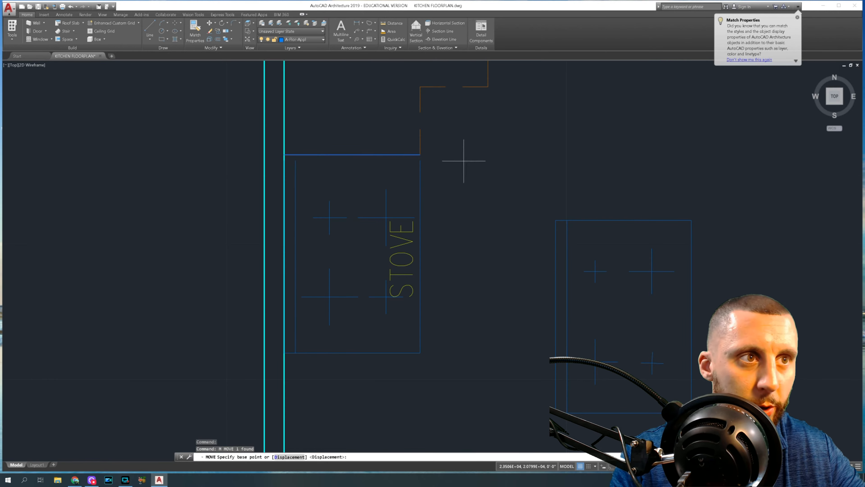
left_click(420, 155)
left_click(421, 160)
- Delete the copied reference stove in the middle of the room
scroll(476, 234, "down", 2)
middle_click_drag(475, 232, 380, 184)
left_click(420, 143)
left_click(581, 339)
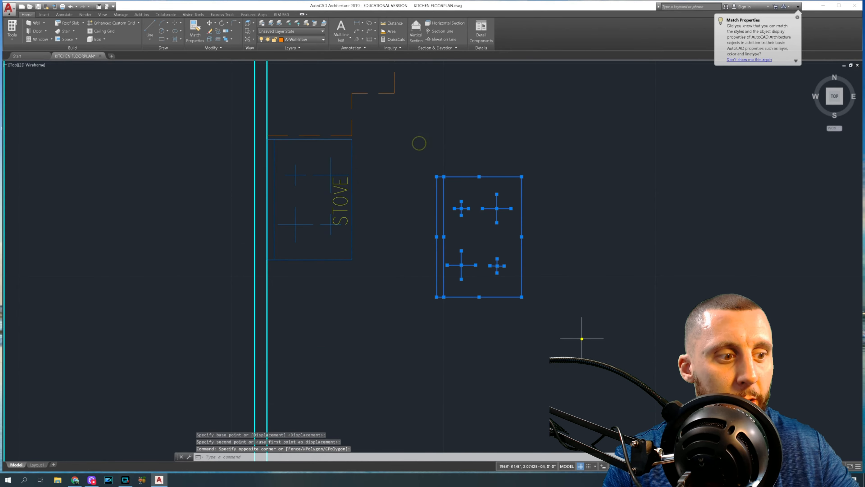
key("Delete")
- Offset the stove's south edge 1" to the south
middle_click_drag(294, 144, 289, 97)
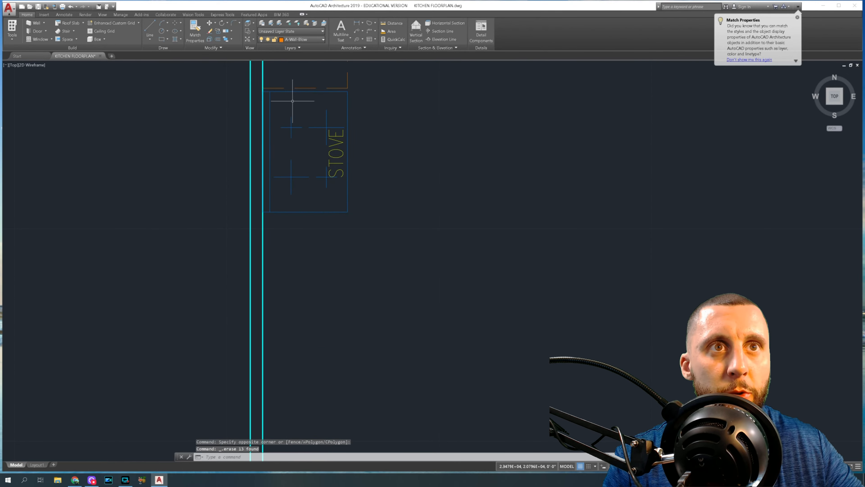
left_click(217, 40)
type("1")
key("Return")
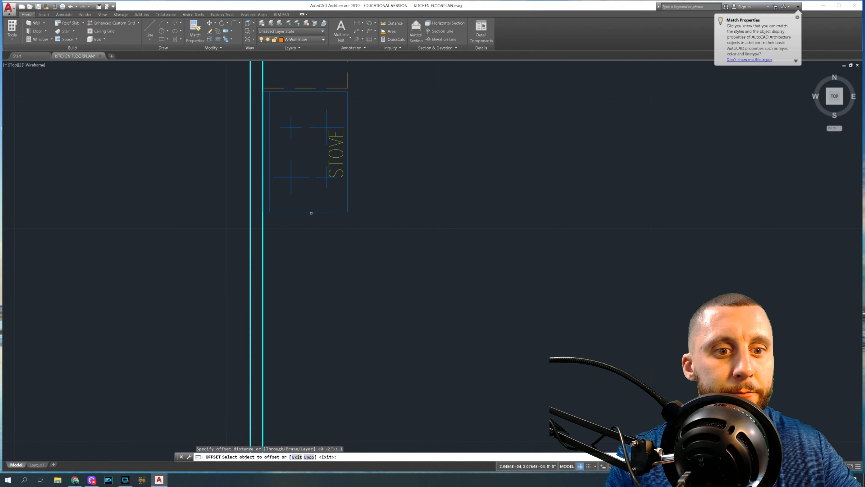
key("Escape")
key("Return")
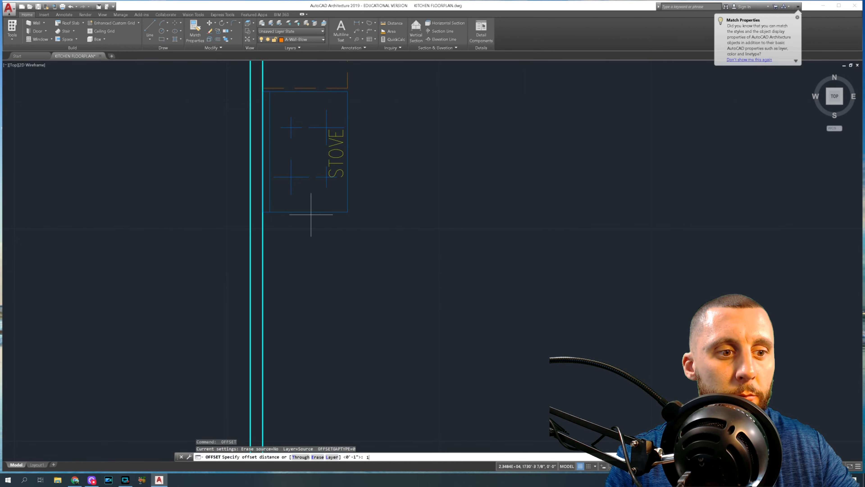
type("1")
key("Return")
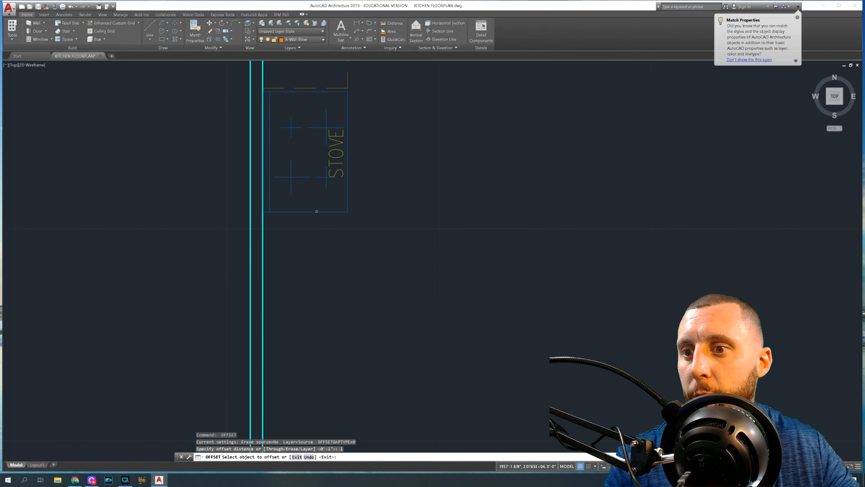
left_click(317, 211)
left_click(320, 231)
key("Escape")
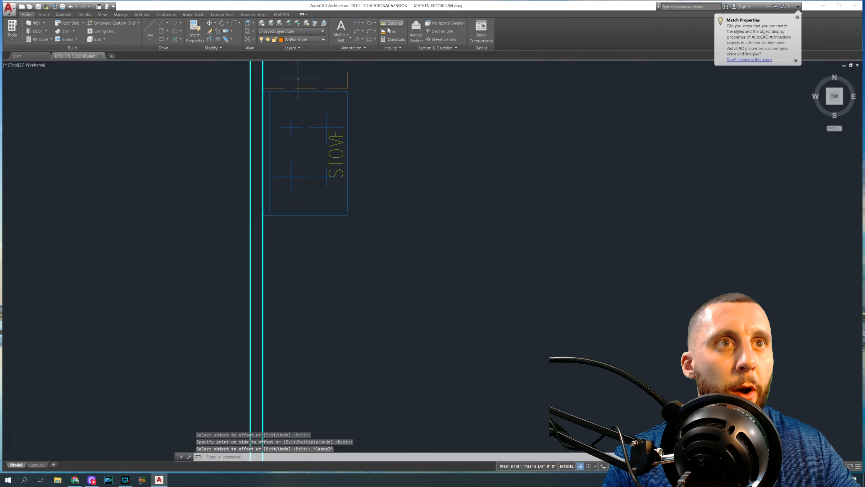
- Match the line offset south of the stove to the properties of the dashed cabinet line north of the stove
left_click(195, 31)
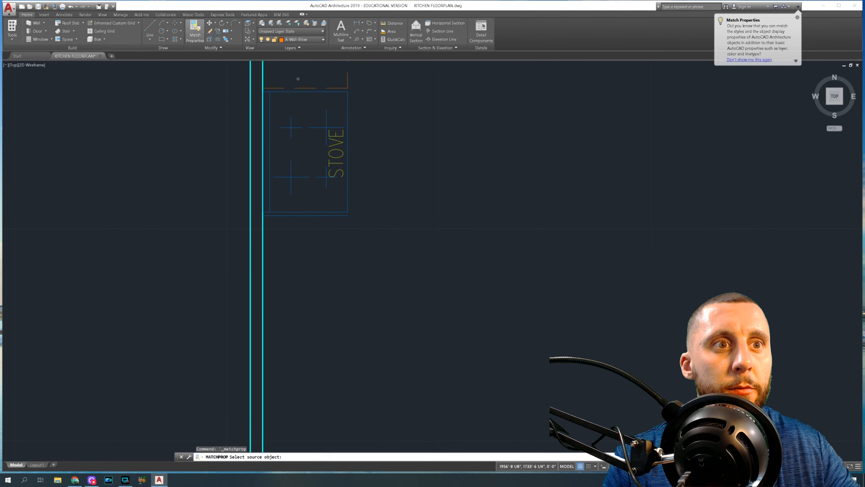
left_click(331, 89)
left_click(318, 215)
key("Escape")
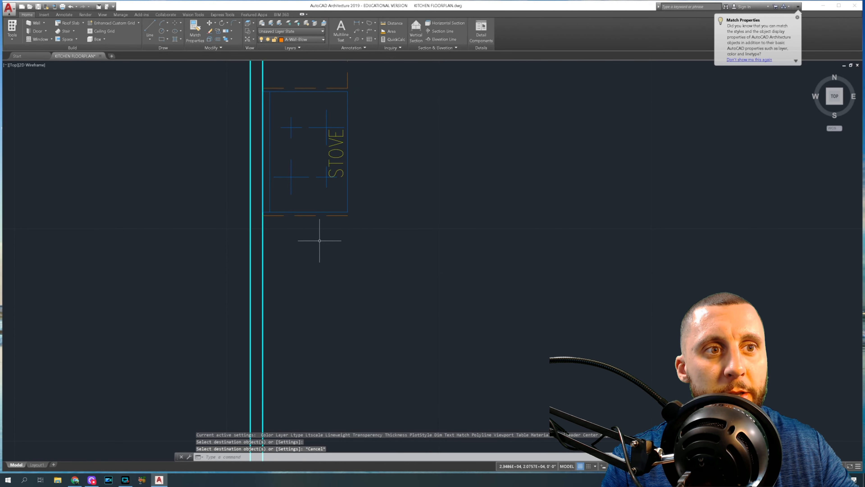
mouse_move(310, 212)
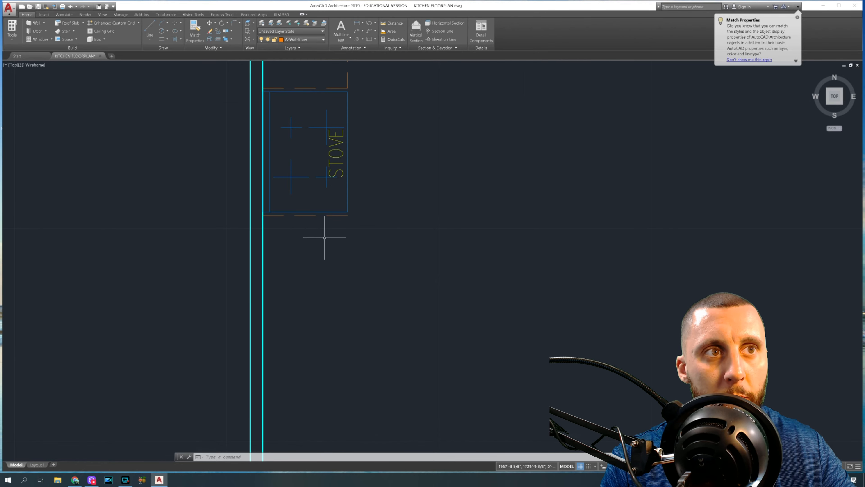
left_click(150, 29)
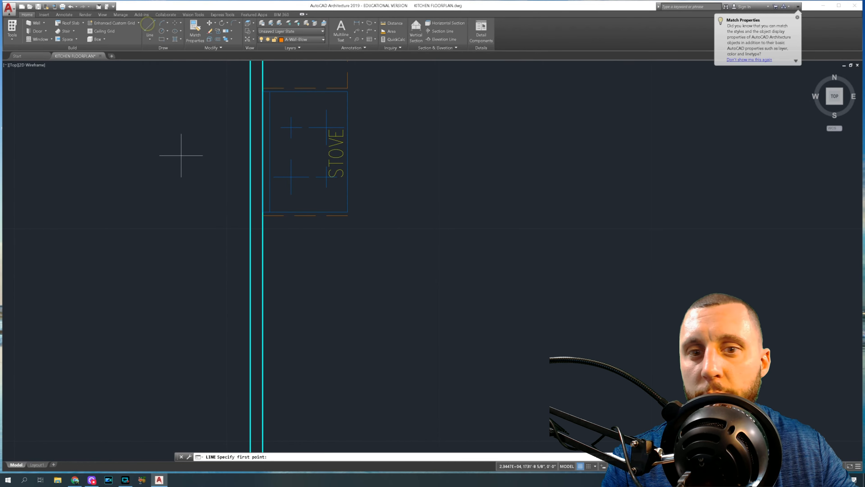
key("Escape")
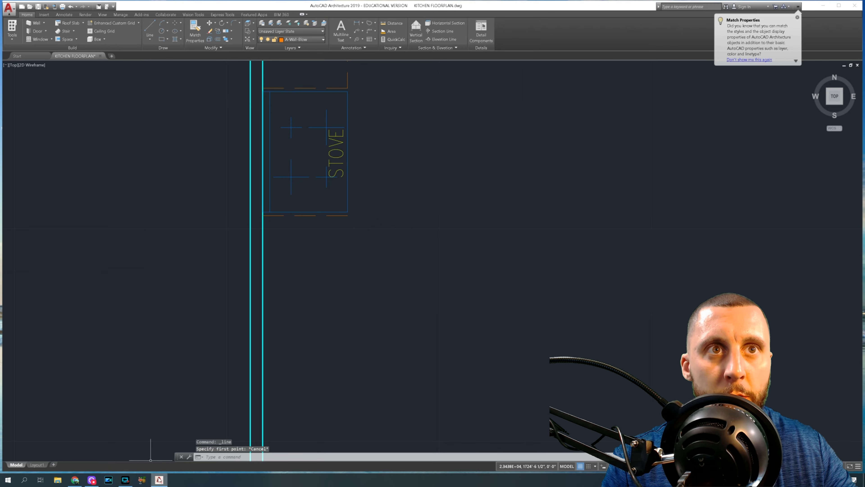
- Check the cabinets south of the stove in the original plan and offset the dashed line below the new stove 30" south
scroll(138, 128, "down", 4)
middle_click_drag(262, 159, 510, 158)
middle_click_drag(112, 189, 227, 145)
scroll(225, 151, "up", 4)
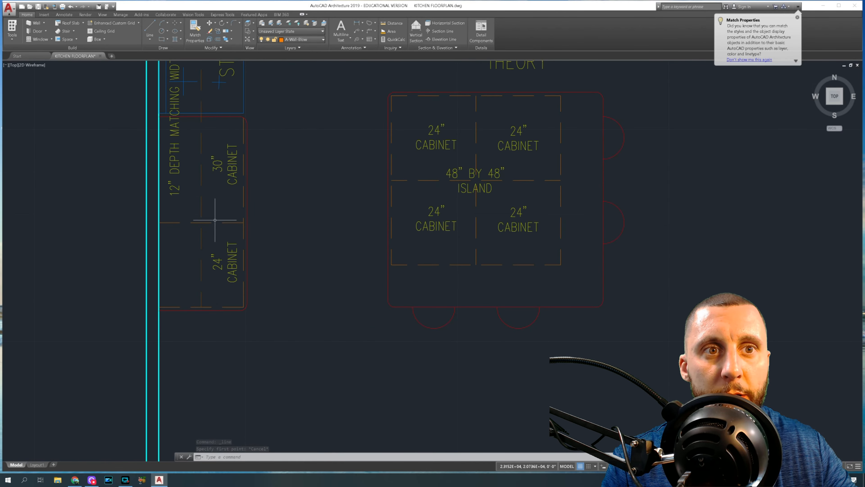
scroll(213, 210, "down", 5)
middle_click_drag(505, 142, 283, 145)
scroll(285, 146, "up", 5)
scroll(285, 183, "up", 3)
left_click(218, 40)
type("30")
key("Return")
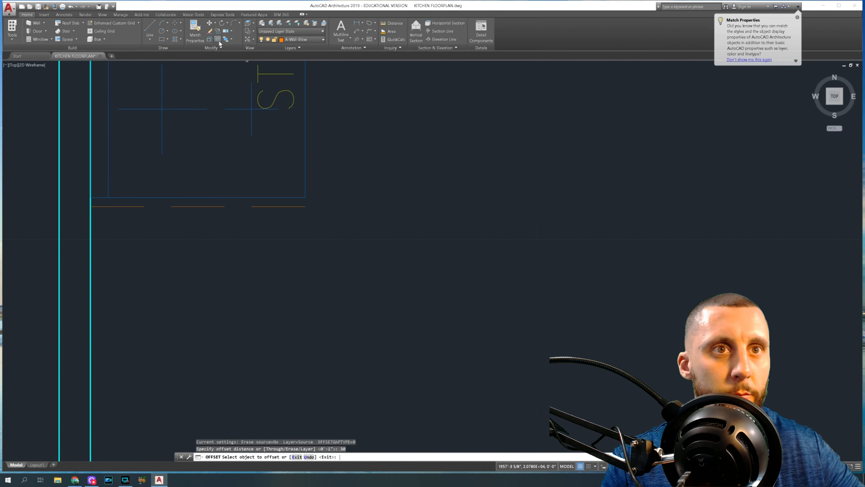
scroll(270, 157, "down", 5)
left_click(247, 180)
left_click(256, 224)
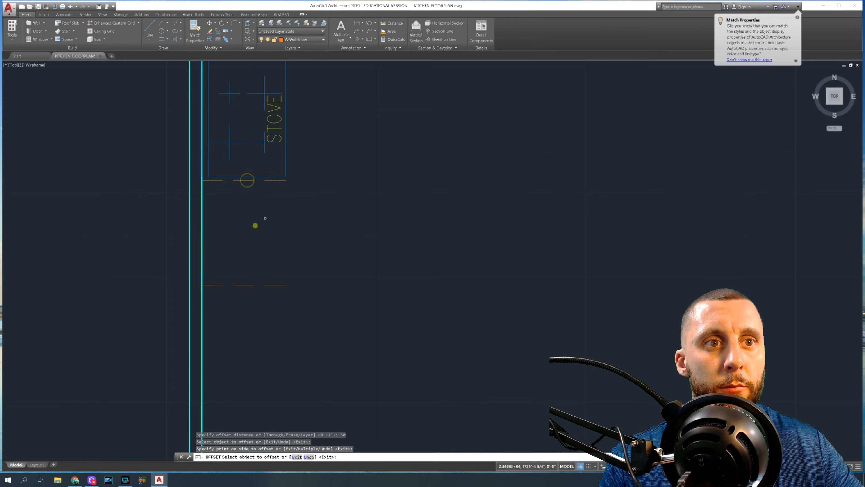
- Offset the 30" cabinet's south line another 24" south to mark the end of the second cabinet
scroll(283, 198, "down", 3)
middle_click_drag(65, 228, 286, 201)
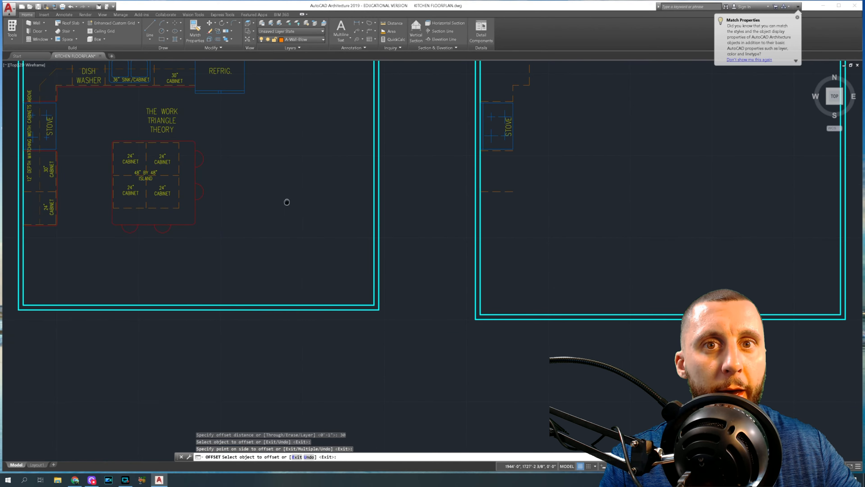
middle_click_drag(47, 236, 213, 192)
scroll(213, 192, "up", 5)
scroll(213, 192, "down", 7)
middle_click_drag(427, 190, 323, 190)
scroll(350, 189, "up", 3)
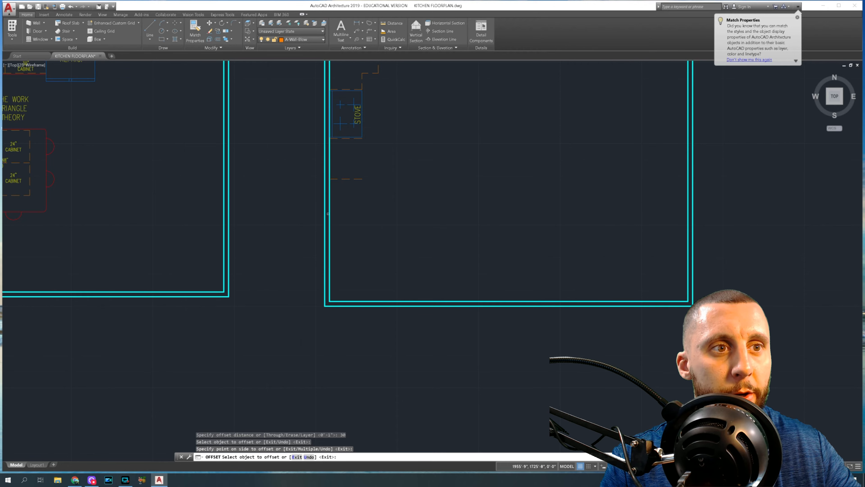
key("Return")
key("Return")
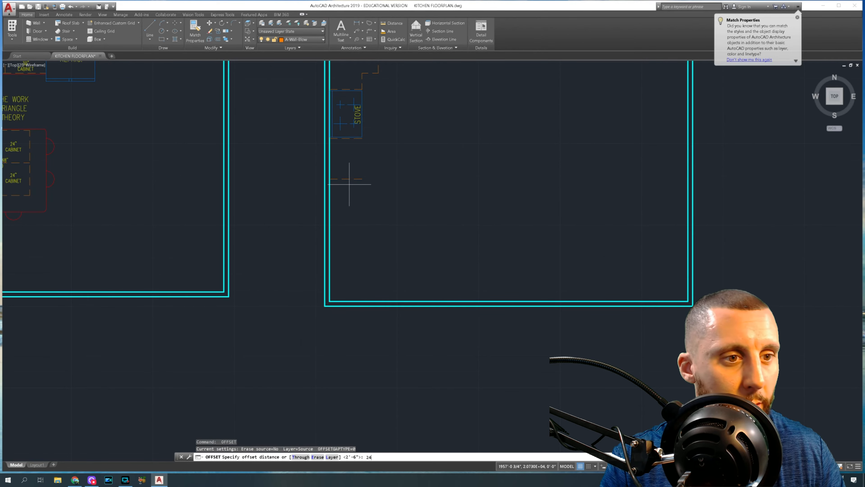
key("Return")
left_click(348, 181)
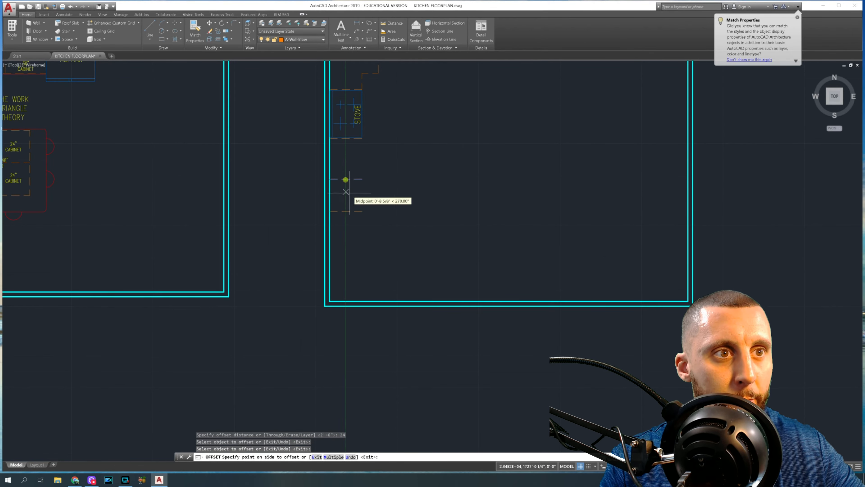
left_click(351, 198)
key("Escape")
- Offset the 24" cabinet's south line 6" south to mark the near side of a door opening
scroll(344, 220, "up", 3)
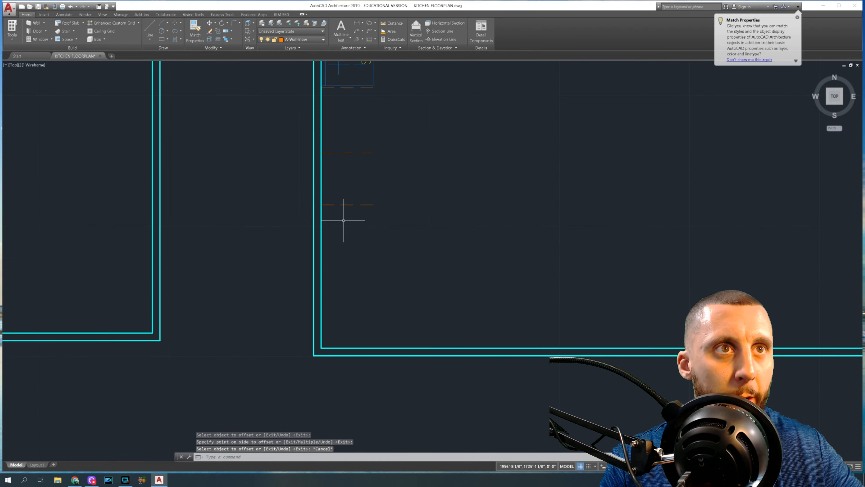
left_click(218, 40)
type("6")
key("Return")
left_click(346, 205)
left_click(352, 229)
key("Escape")
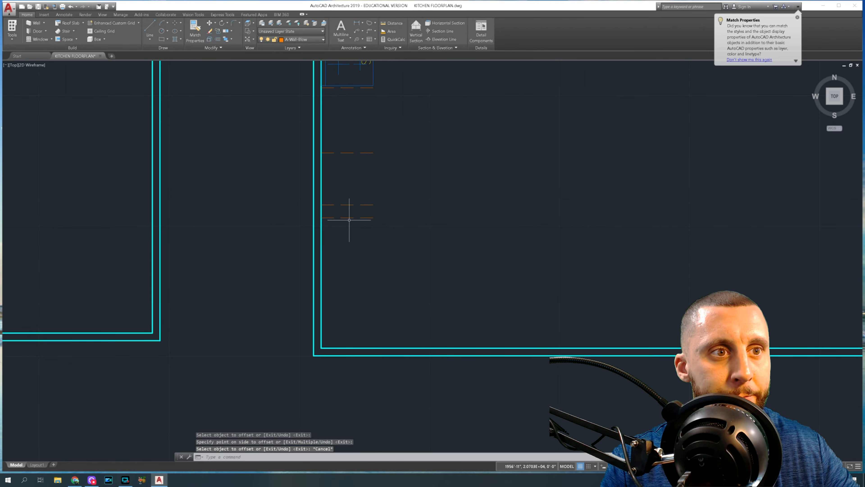
- Examine the door between the mud room and garage in the house plan for its size
left_click(37, 30)
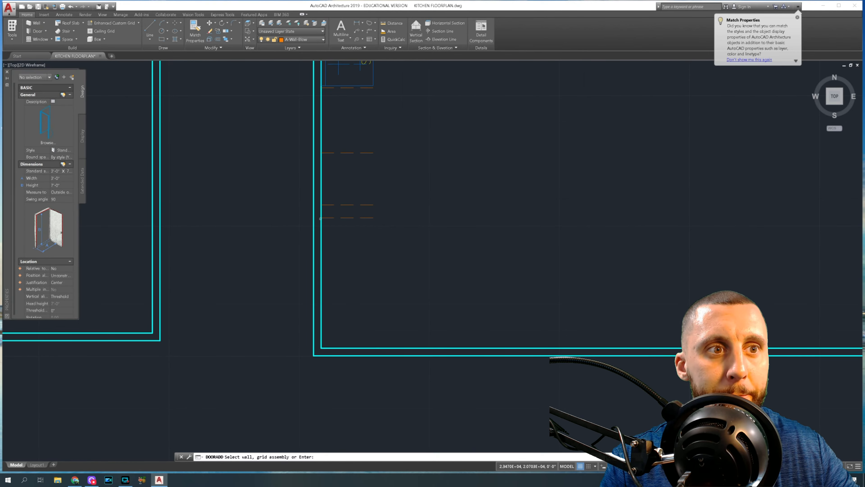
key("Escape")
scroll(259, 157, "down", 8)
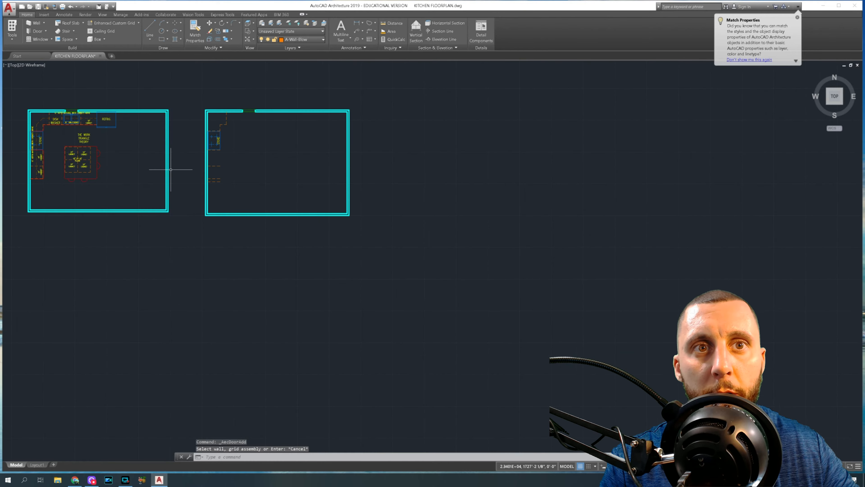
scroll(321, 155, "up", 4)
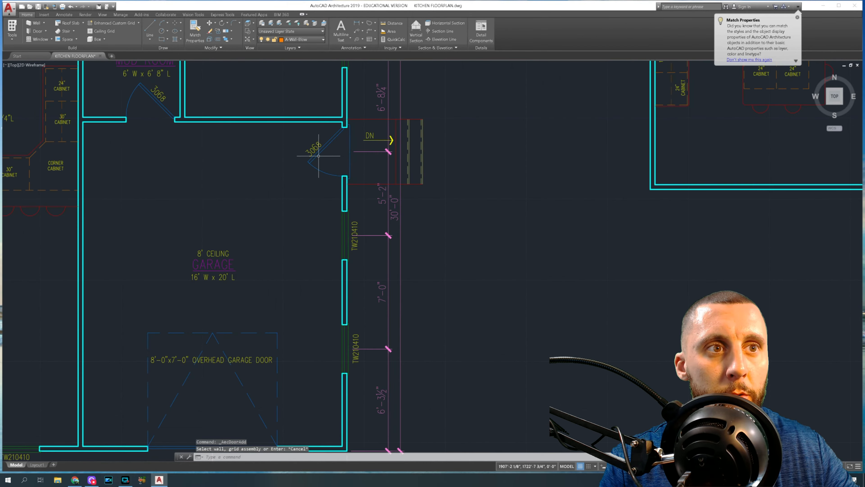
left_click(145, 125)
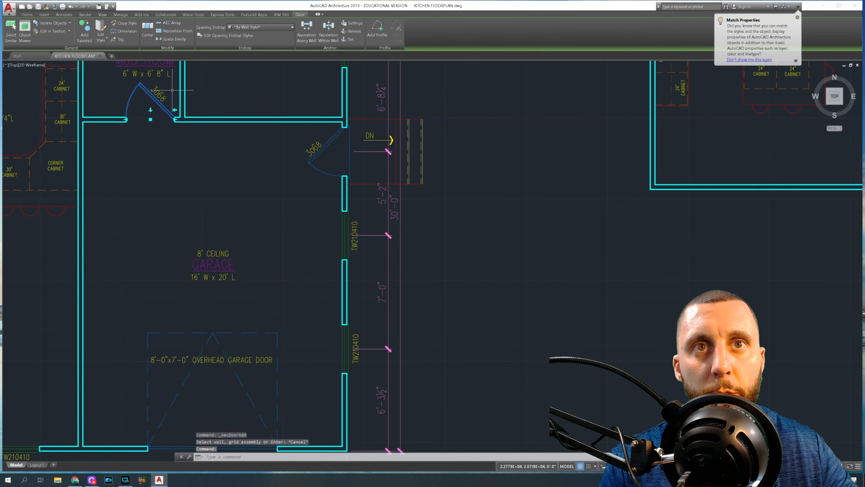
scroll(334, 125, "down", 5)
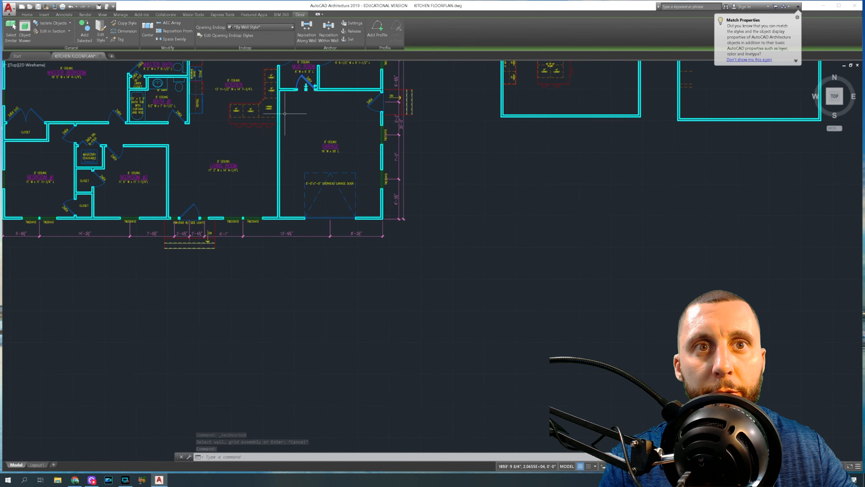
scroll(226, 169, "up", 7)
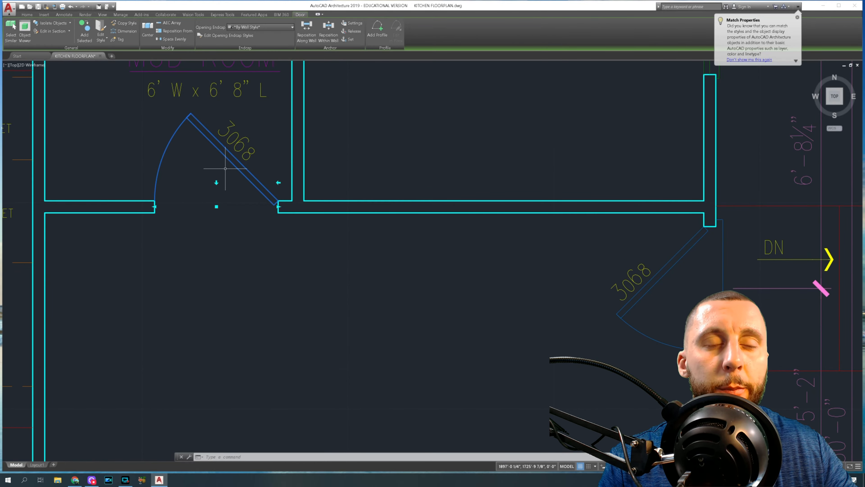
key("Escape")
scroll(225, 168, "down", 7)
mouse_move(370, 163)
middle_mouse_down()
mouse_move(332, 177)
mouse_move(321, 156)
middle_mouse_up()
- Offset the door opening's north line 36" south to mark the far side of the opening
scroll(332, 177, "up", 8)
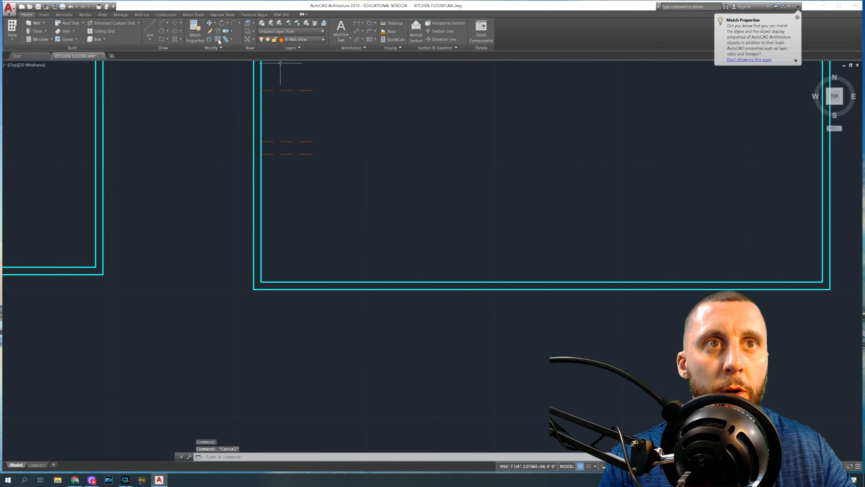
left_click(218, 39)
type("36")
key("Return")
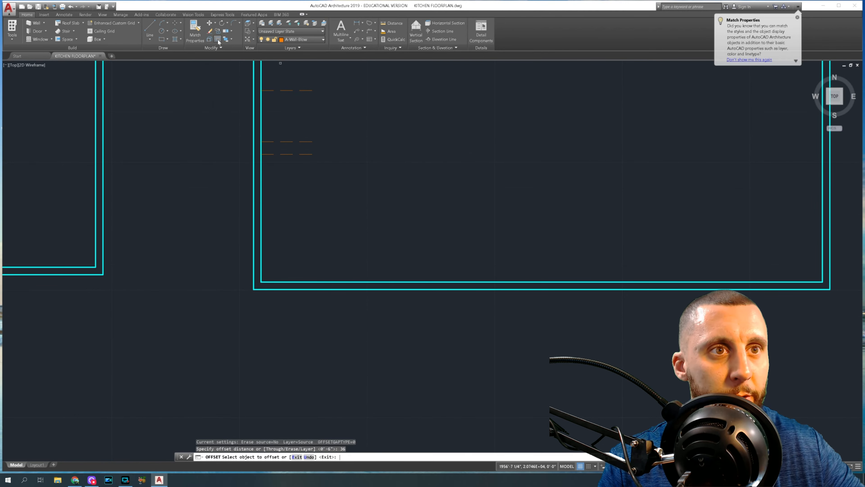
left_click(290, 153)
left_click(295, 185)
key("Escape")
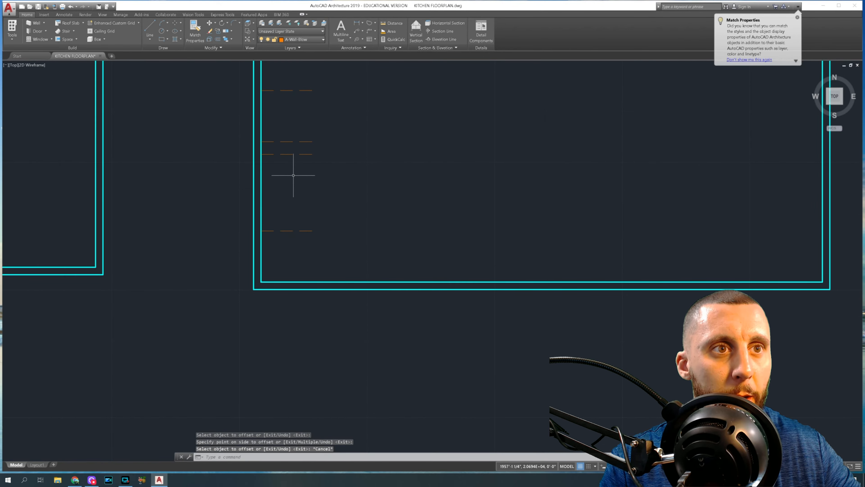
- Stretch the west ends of the two door opening lines westward past the outer face of the west wall
left_click(279, 148)
left_click(239, 238)
left_click(272, 185, "shift")
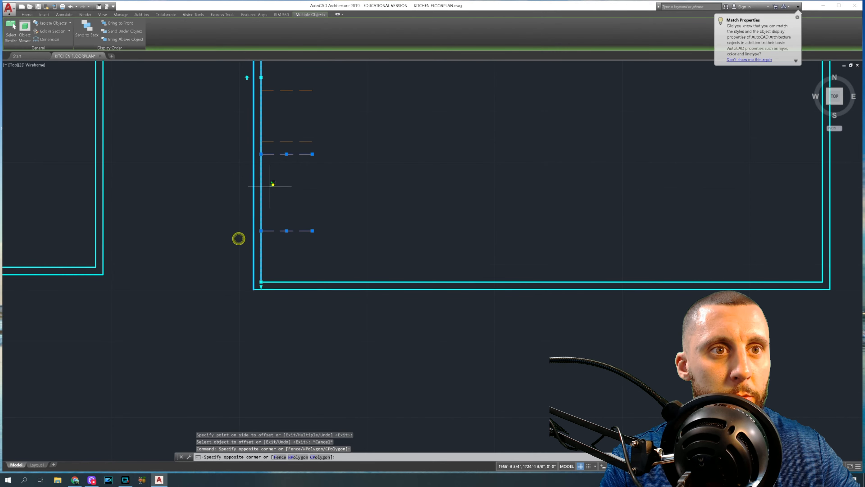
left_click(246, 194, "shift")
type("s")
key("Return")
left_click(260, 154)
left_click(239, 155)
key("Escape")
- Trim the west wall between the two door opening lines
type("tr")
key("Return")
key("Return")
left_click(265, 180)
left_click(254, 188)
key("Escape")
- Delete the two guide lines that bound the door opening in the west wall
left_click(249, 145)
left_click(233, 225)
left_click(247, 218)
left_click(231, 250)
key("Delete")
- Draw the east front line of the two cabinets from the dashed line below the stove to the 24" cabinet's south line
scroll(307, 187, "down", 5)
middle_click_drag(309, 187, 245, 261)
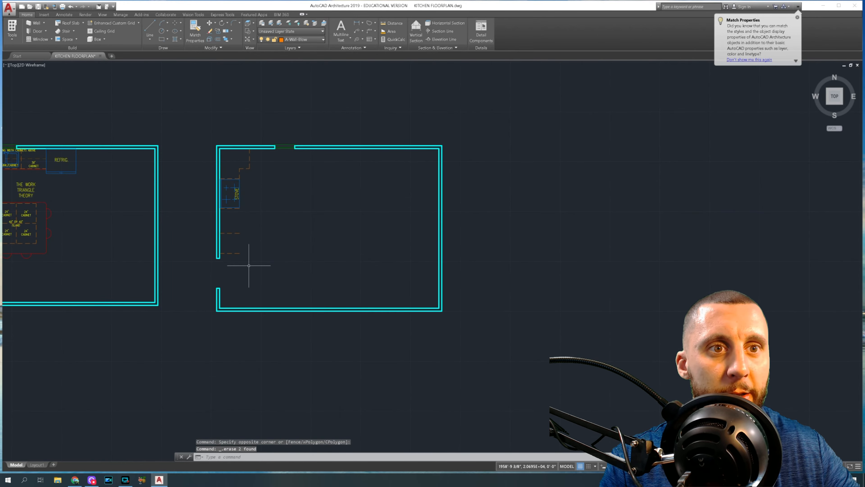
scroll(237, 247, "up", 2)
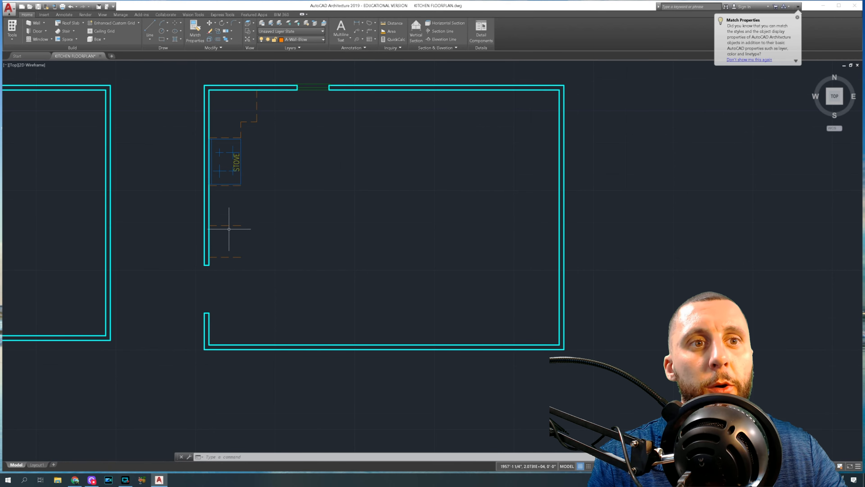
left_click(146, 28)
scroll(223, 189, "up", 4)
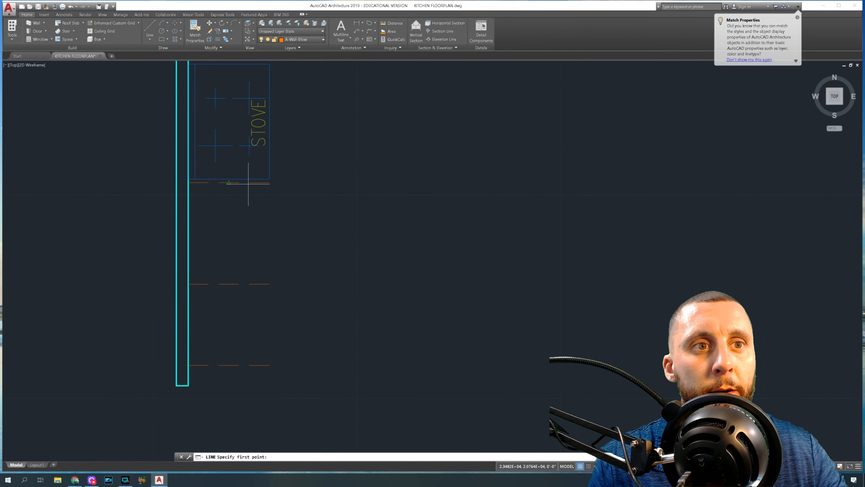
left_click(268, 184)
left_click(270, 364)
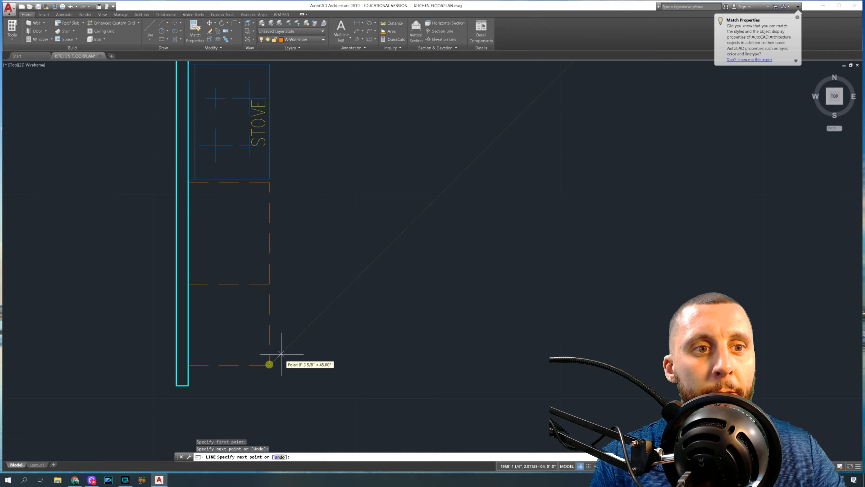
key("Escape")
scroll(323, 284, "down", 4)
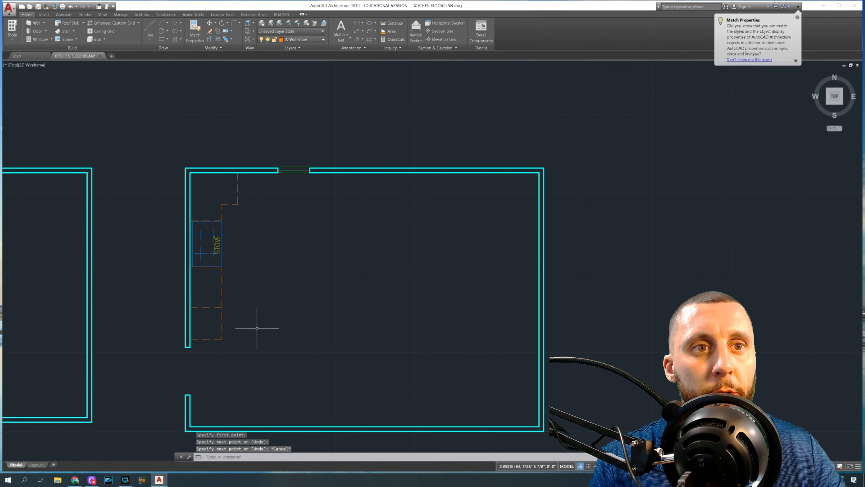
scroll(268, 183, "up", 4)
middle_click_drag(267, 183, 350, 197)
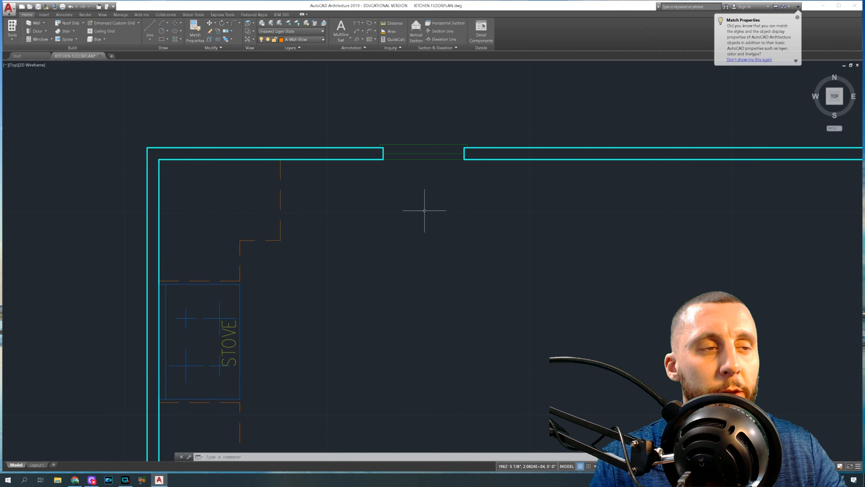
- Examine the cabinet layout along the original plan's north wall, from the dishwasher to the refrigerator
scroll(409, 216, "down", 6)
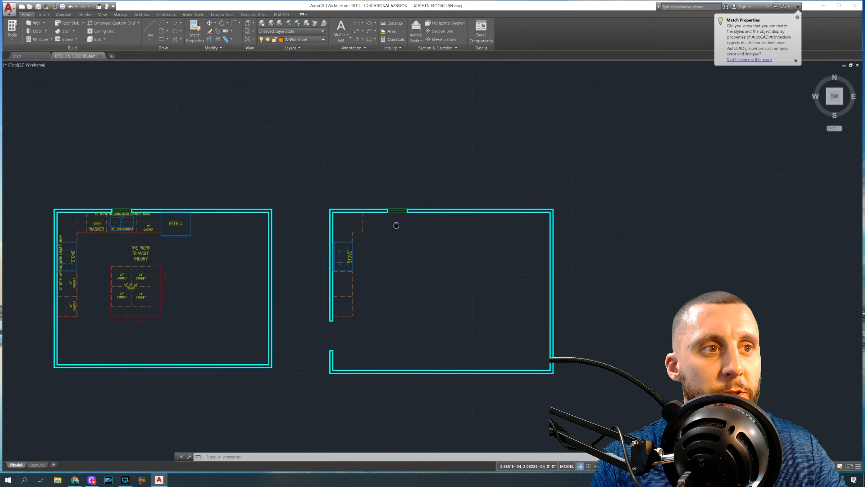
middle_click_drag(395, 224, 345, 261)
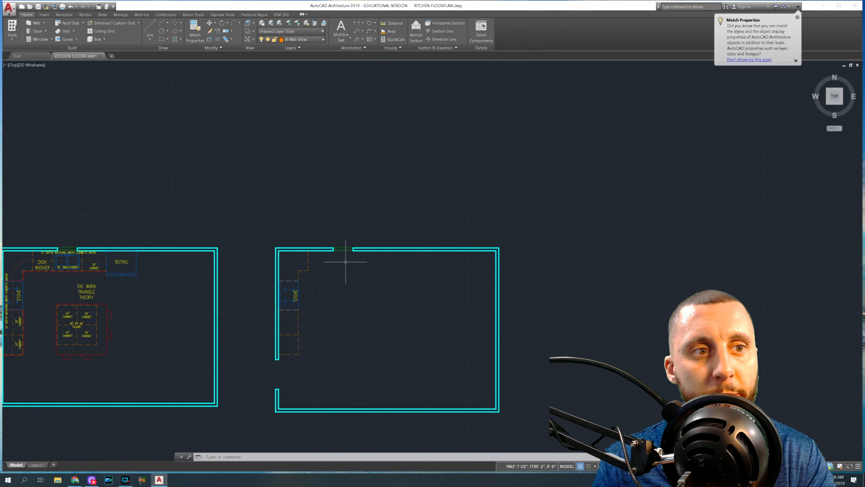
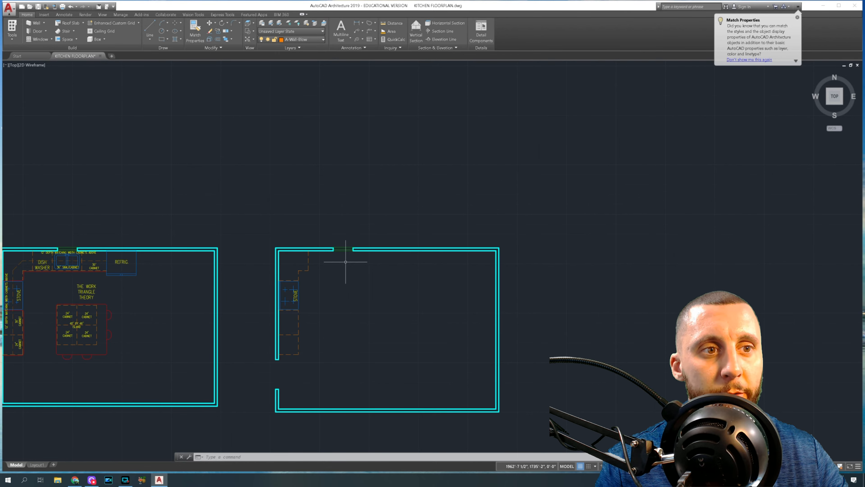
scroll(346, 262, "up", 3)
scroll(344, 257, "down", 8)
scroll(322, 252, "up", 10)
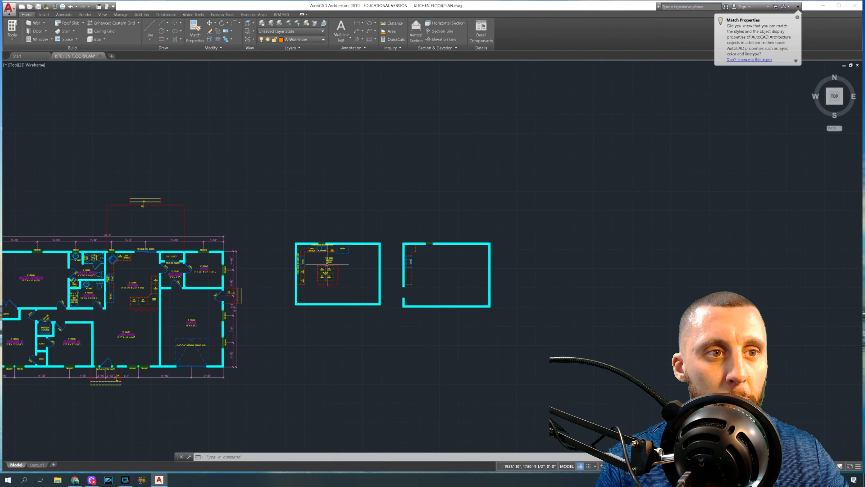
scroll(318, 251, "up", 4)
scroll(283, 252, "down", 1)
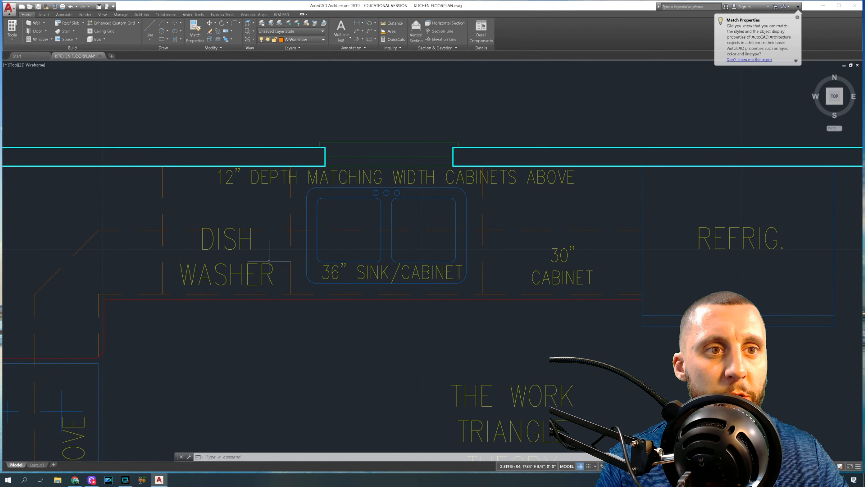
scroll(278, 252, "down", 6)
middle_click_drag(465, 262, 204, 248)
scroll(383, 234, "up", 2)
middle_click_drag(453, 248, 341, 268)
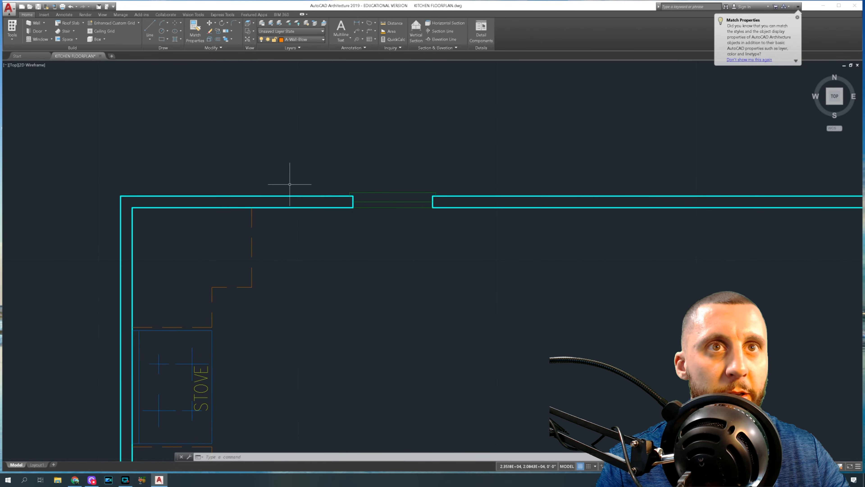
- Offset the dashed east line of the northwest corner cabinet 24" eastward to mark the dishwasher's east side
left_click(218, 39)
type("24")
key("Return")
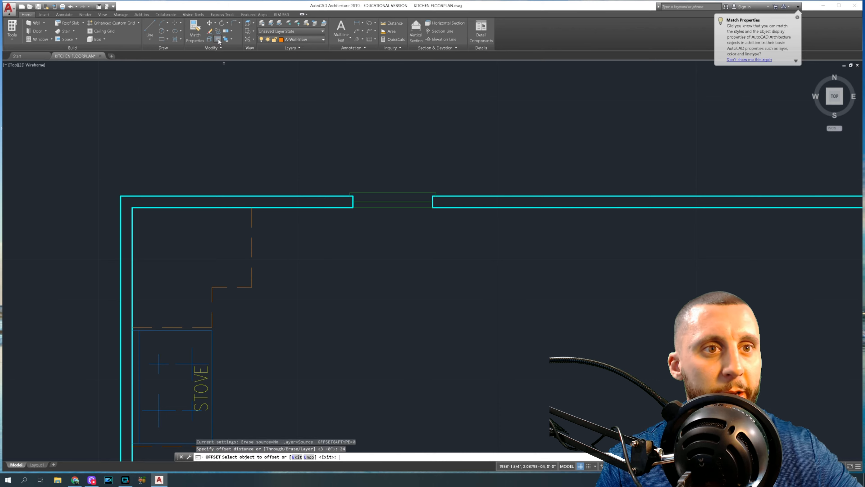
left_click(252, 250)
left_click(307, 244)
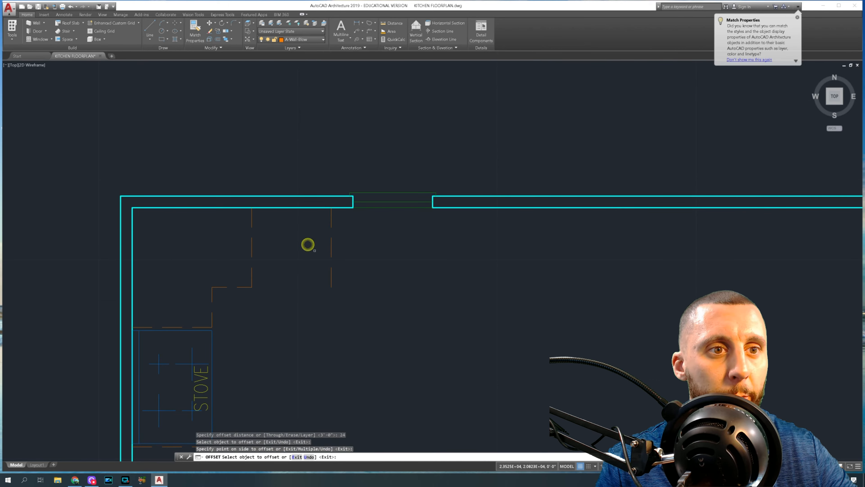
key("Escape")
- Check the width labelled on the sink cabinet under the window in the original plan
scroll(319, 248, "down", 8)
middle_click_drag(318, 248, 414, 212)
scroll(256, 219, "up", 4)
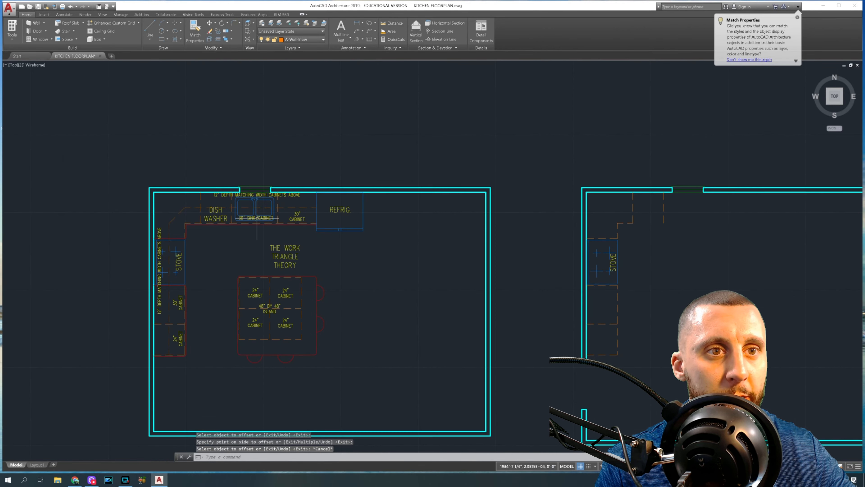
scroll(252, 219, "up", 6)
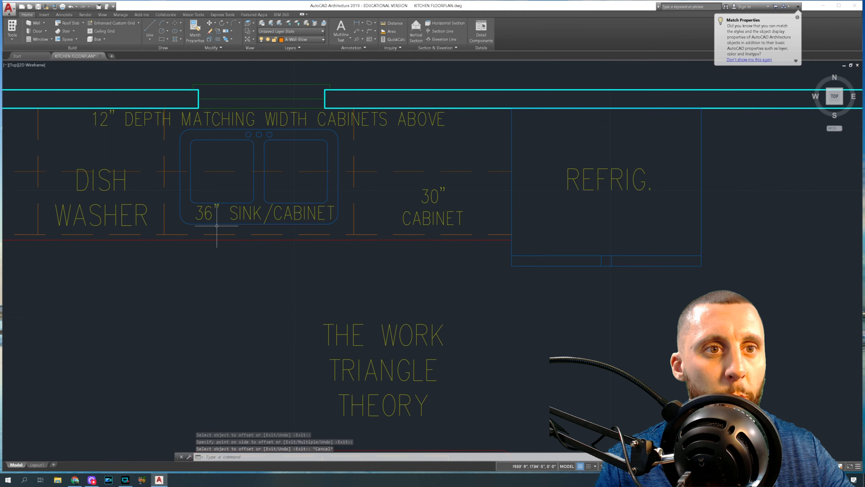
mouse_move(260, 224)
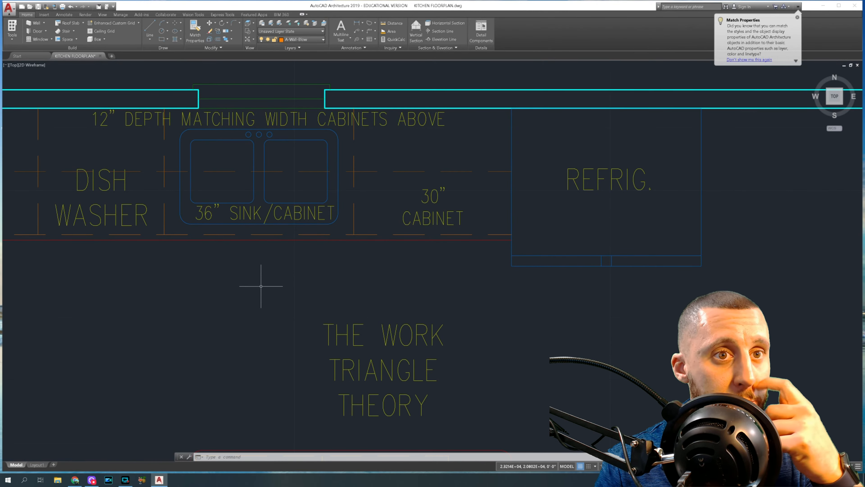
scroll(267, 286, "down", 3)
middle_click_drag(592, 255, 303, 211)
scroll(425, 199, "up", 2)
middle_click_drag(425, 199, 337, 221)
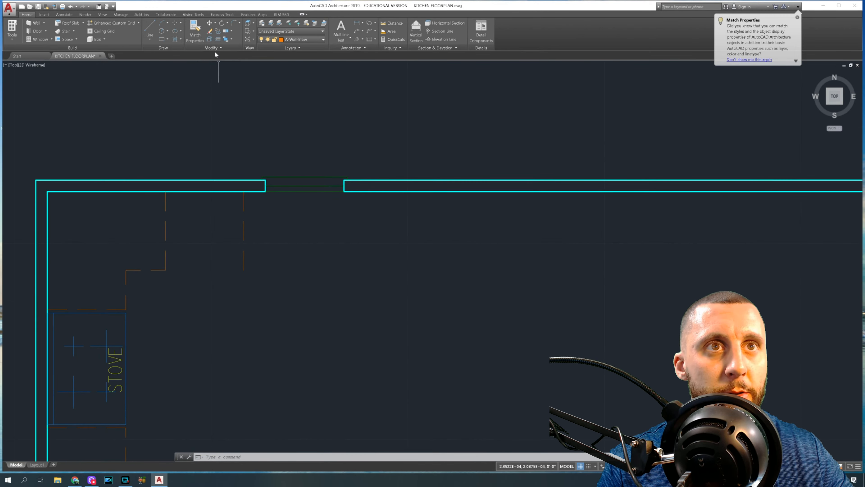
- Offset the dishwasher's dashed east line 36" eastward to mark the far side of the sink cabinet
left_click(218, 39)
type("36")
key("Return")
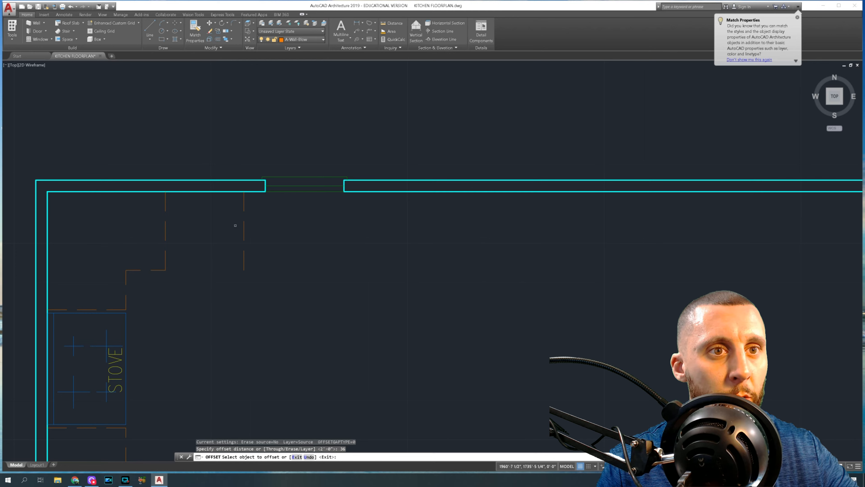
left_click(243, 229)
left_click(359, 232)
key("Escape")
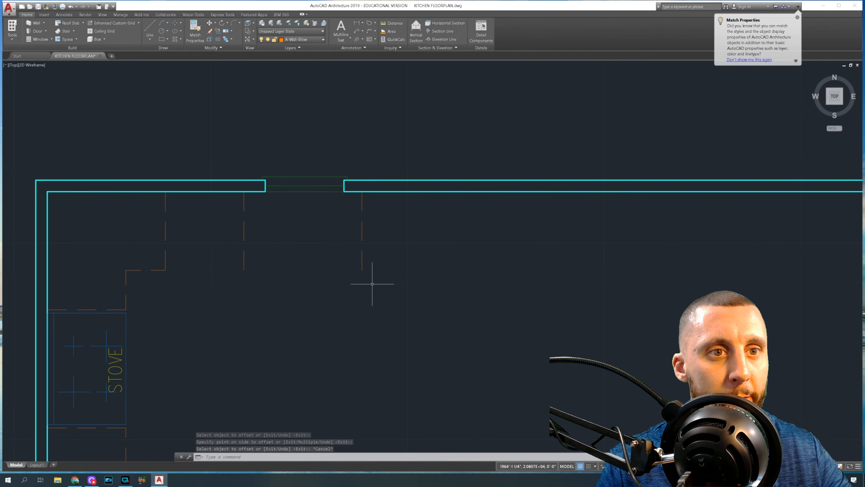
- Stretch the corner cabinet's short south front line eastward to the south end of the sink cabinet's east line
left_click(146, 30)
key("Escape")
left_click(158, 270)
left_click(166, 270)
key("Escape")
- Check the width of the cabinet between the sink and the refrigerator in the original plan
scroll(372, 299, "down", 5)
mouse_move(273, 285)
middle_mouse_down()
mouse_move(471, 225)
mouse_move(414, 219)
middle_mouse_up()
scroll(324, 199, "up", 2)
scroll(324, 198, "down", 2)
scroll(227, 206, "up", 5)
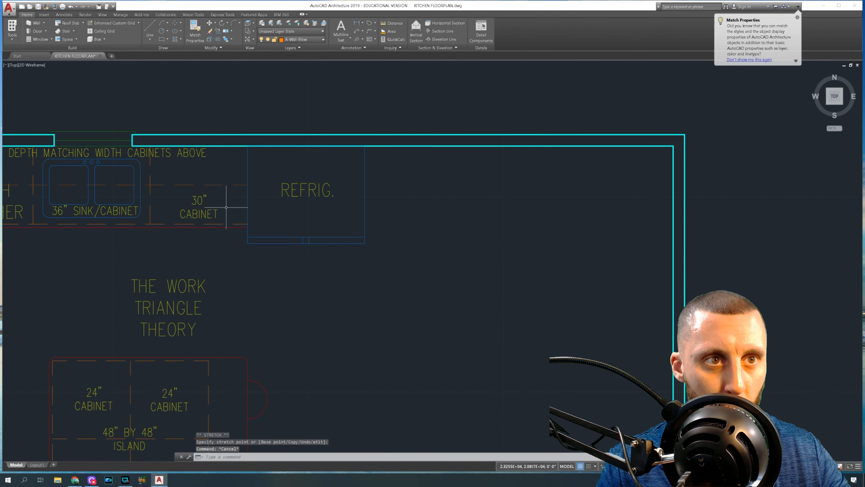
middle_click_drag(311, 202, 432, 173)
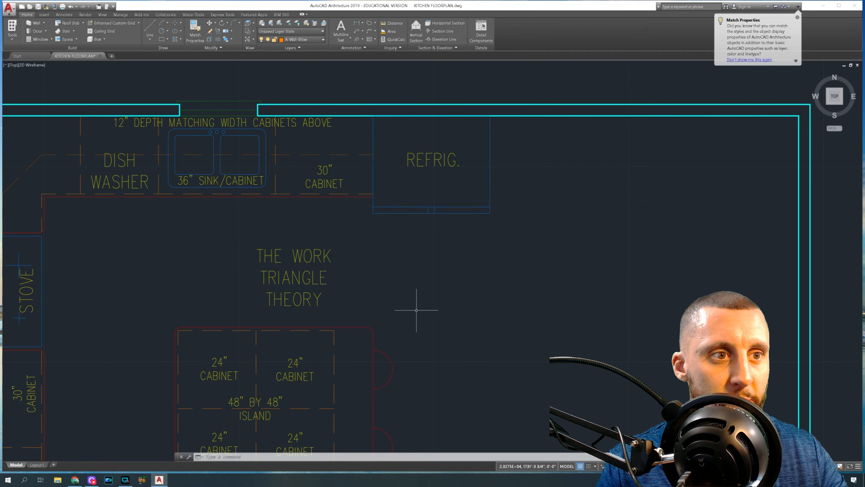
scroll(301, 238, "down", 4)
mouse_move(432, 295)
middle_mouse_down()
mouse_move(378, 292)
mouse_move(377, 272)
middle_mouse_up()
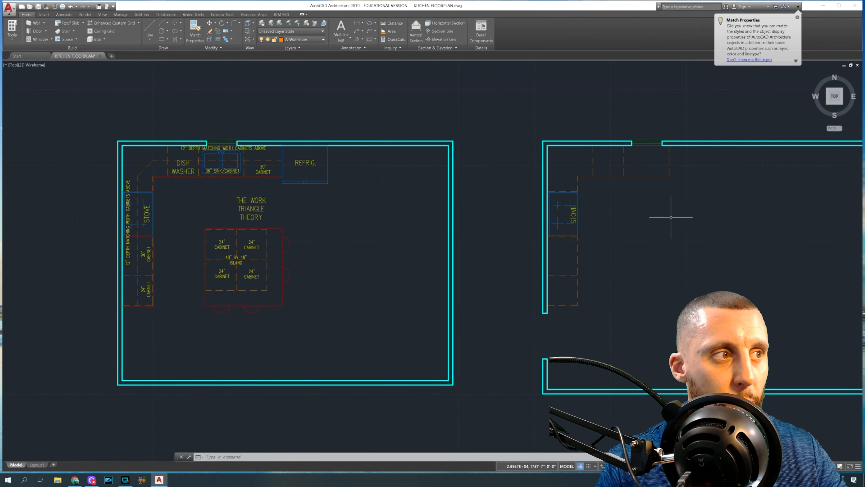
middle_click_drag(676, 213, 445, 237)
scroll(452, 197, "up", 4)
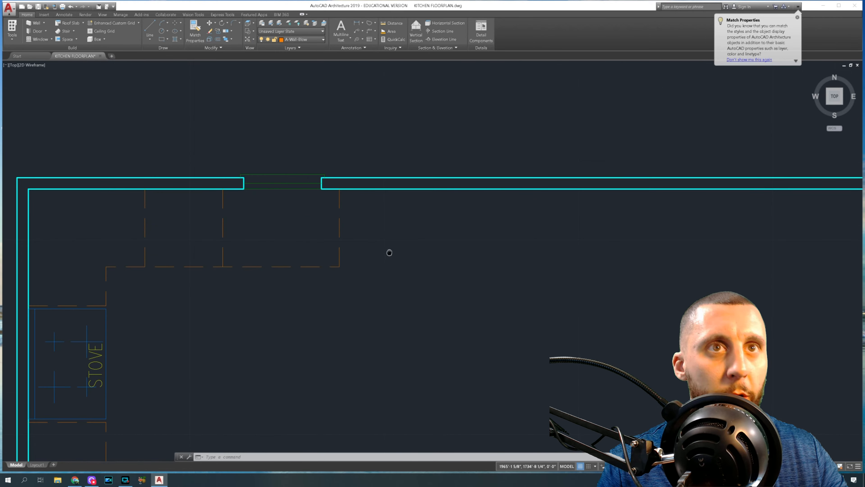
- Offset the sink cabinet's dashed east line 30" eastward to mark the next cabinet's far side
left_click(217, 40)
type("30")
key("Return")
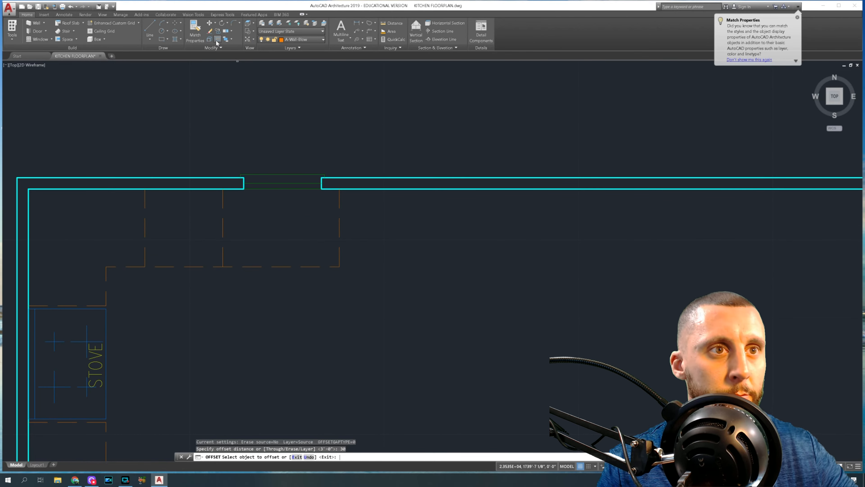
left_click(340, 217)
left_click(406, 220)
key("Escape")
- Select the dashed south front line of the cabinets along the north wall
left_click(307, 241)
left_click(269, 303)
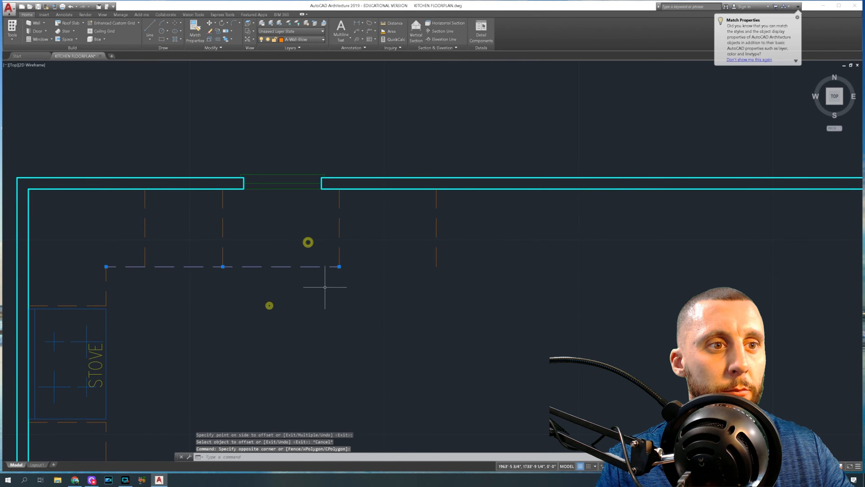
- Stretch the window-wall cabinet front line to the end of the last cabinet divider
left_click(339, 266)
key("Escape")
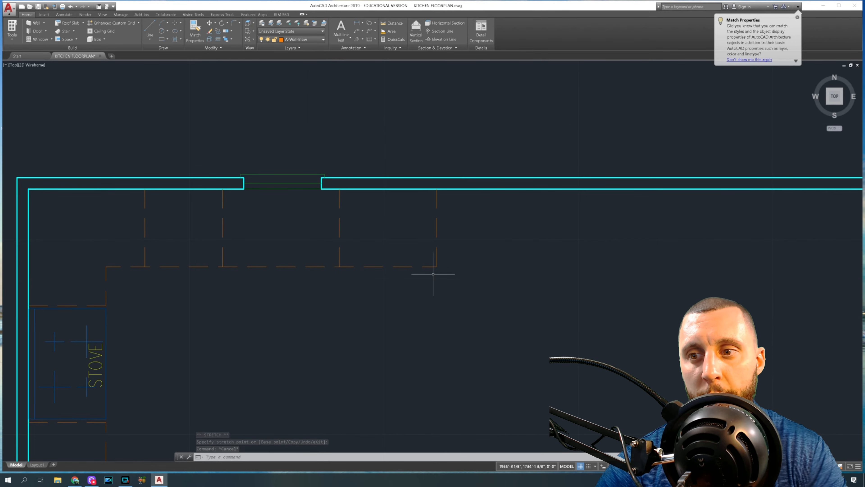
scroll(440, 270, "down", 3)
middle_click_drag(454, 248, 478, 202)
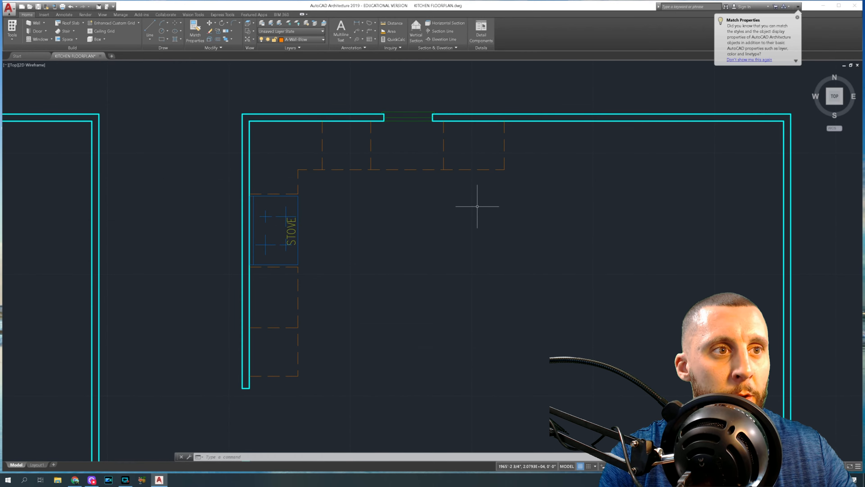
- Examine the island's cabinet layout, overhang and clearances in the finished reference kitchen plan
left_click(217, 39)
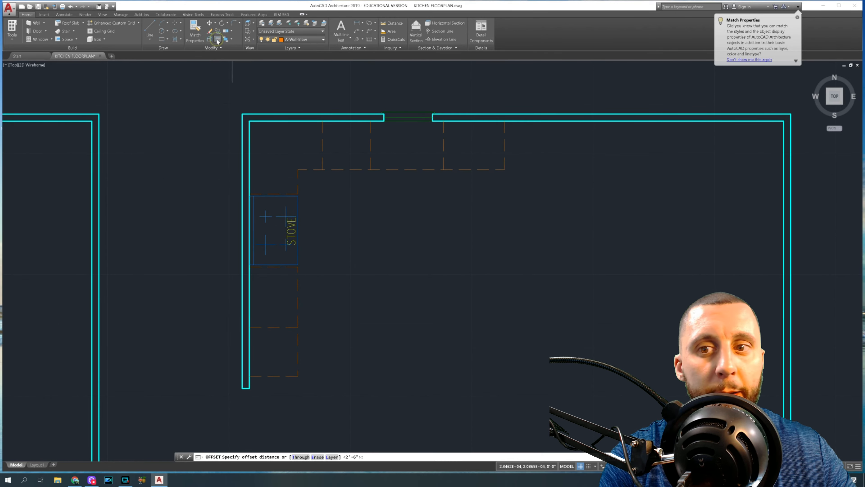
scroll(332, 183, "down", 2)
middle_click_drag(169, 207, 224, 197)
scroll(225, 197, "up", 6)
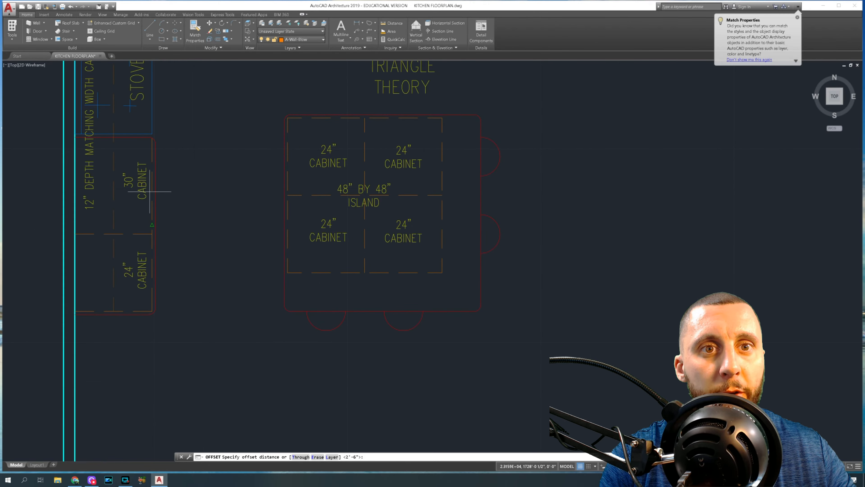
middle_click_drag(330, 123, 326, 229)
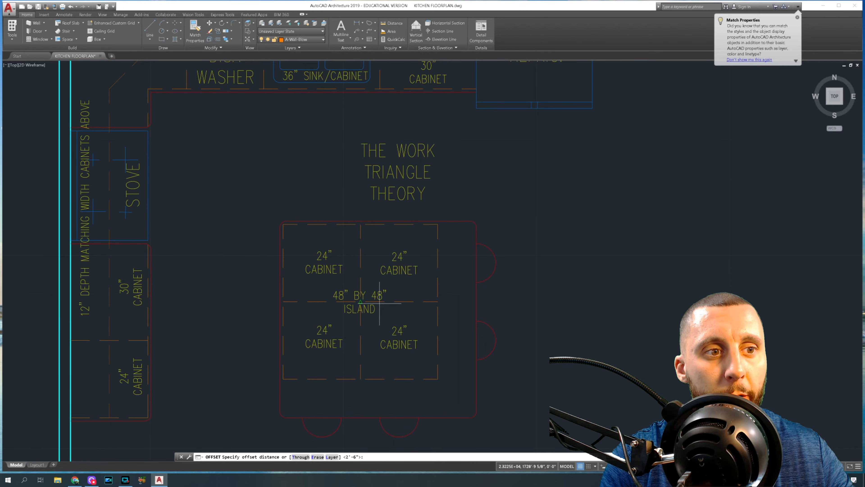
middle_click_drag(380, 303, 377, 235)
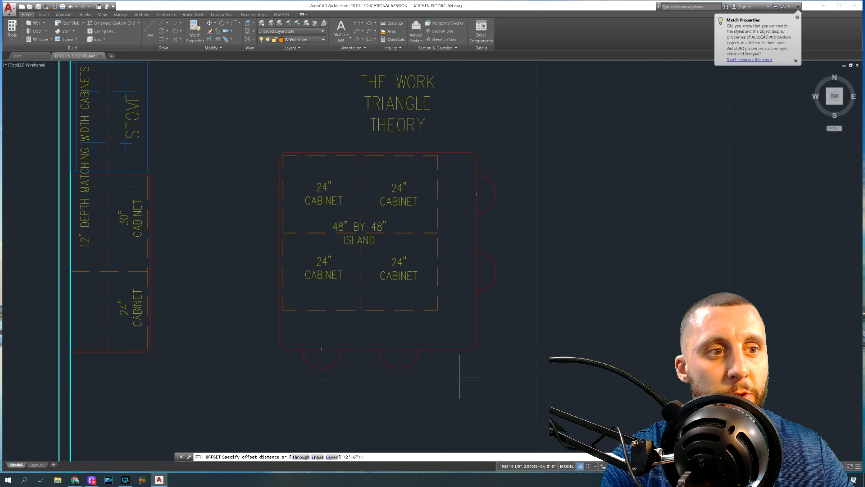
scroll(351, 301, "down", 2)
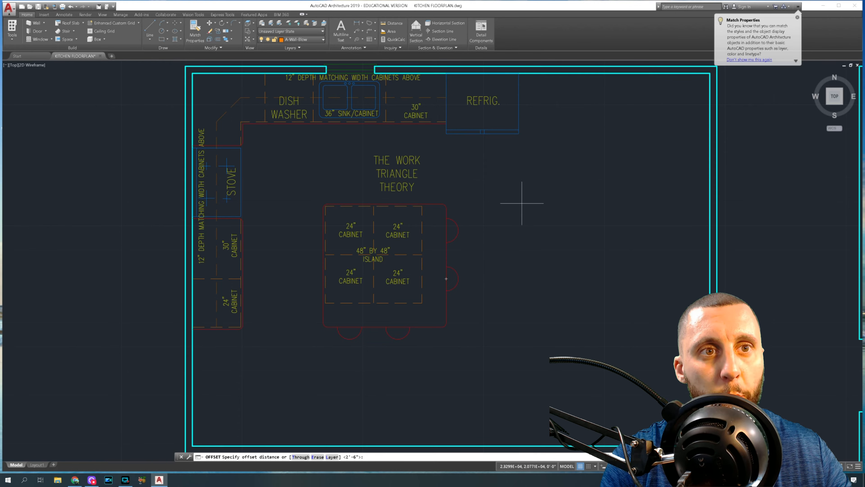
middle_click_drag(523, 202, 489, 219)
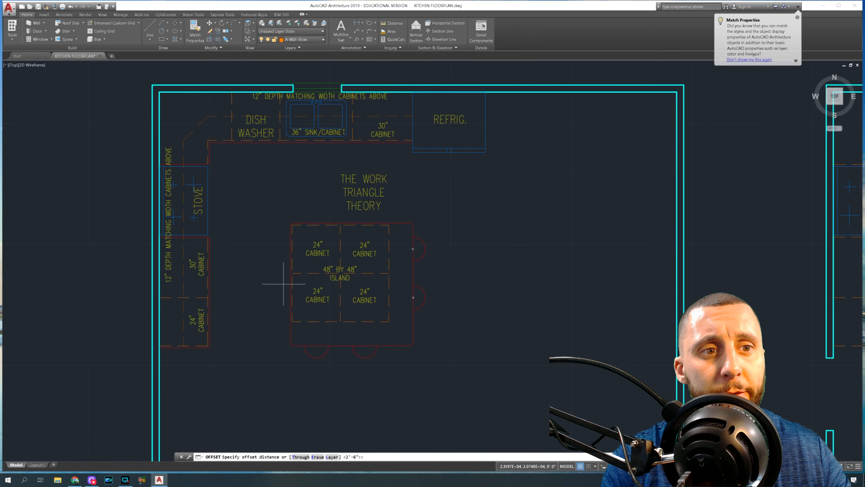
scroll(286, 284, "down", 4)
middle_click_drag(399, 263, 343, 239)
scroll(386, 251, "up", 6)
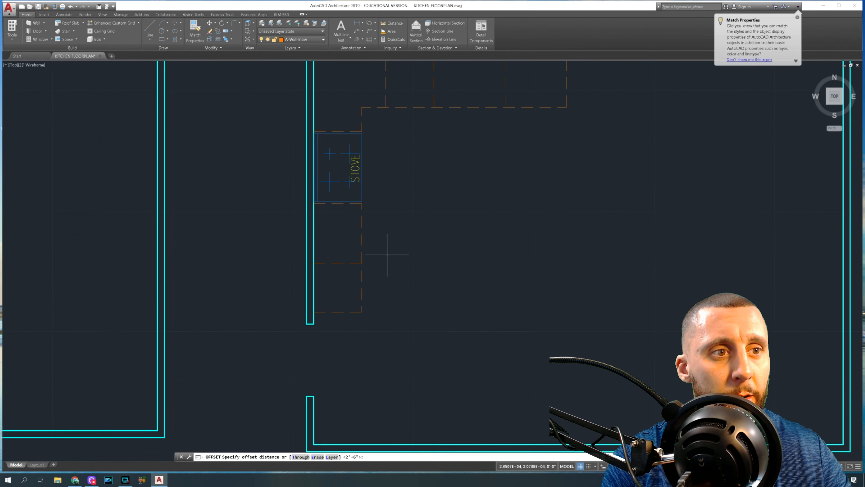
key("Escape")
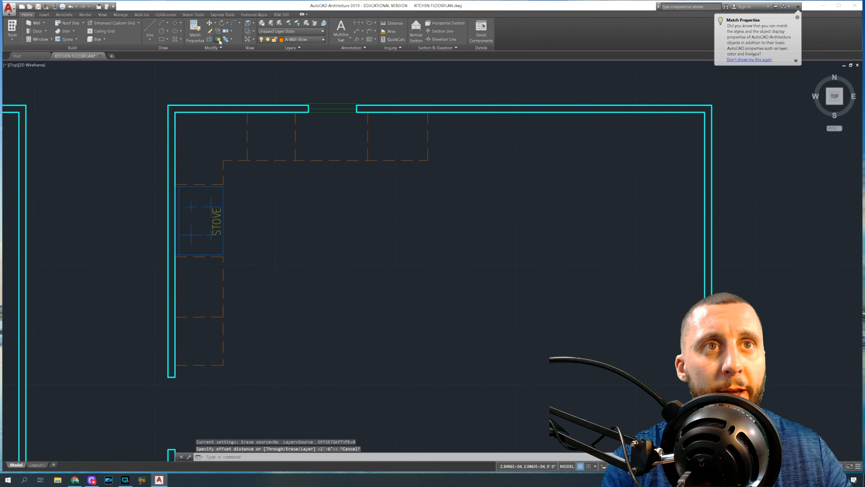
- Offset the cabinet front line below the stove and the window-wall cabinet front line 42 inches into the room
left_click(219, 40)
type("42")
key("Return")
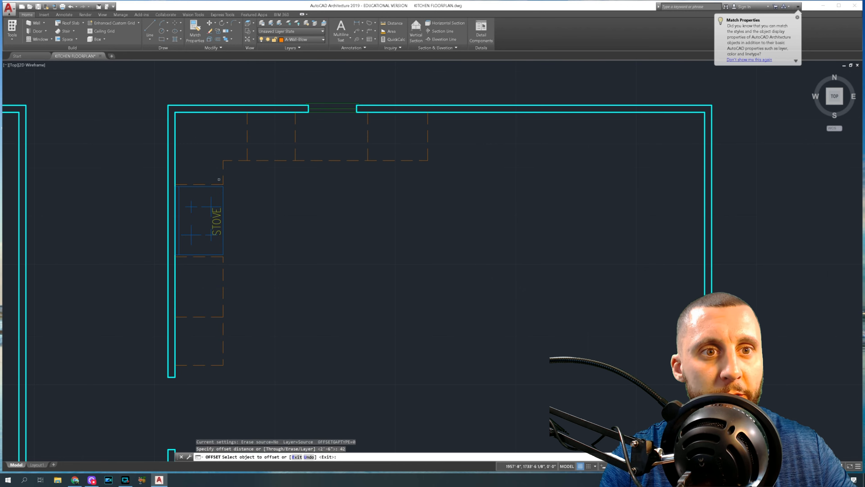
left_click(223, 275)
left_click(290, 278)
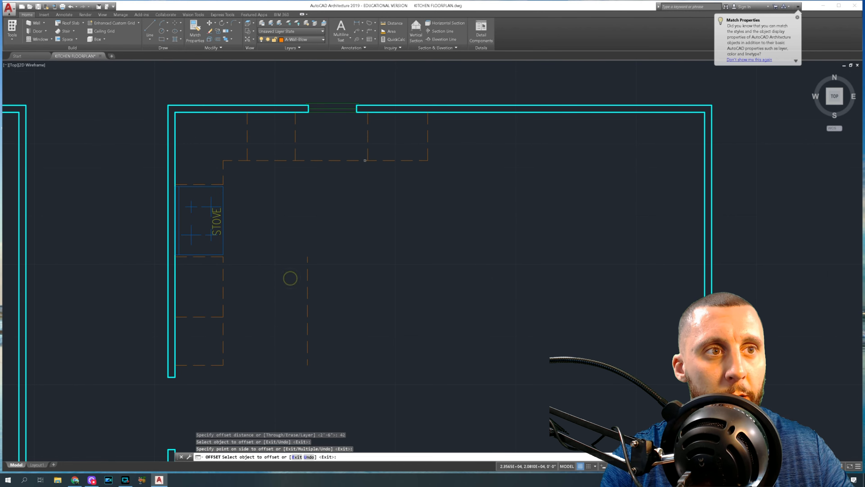
left_click(356, 160)
left_click(362, 208)
- Offset both new island edge lines another 48 inches to mark the island's opposite sides
key("Return")
key("Return")
type("48")
key("Return")
left_click(354, 245)
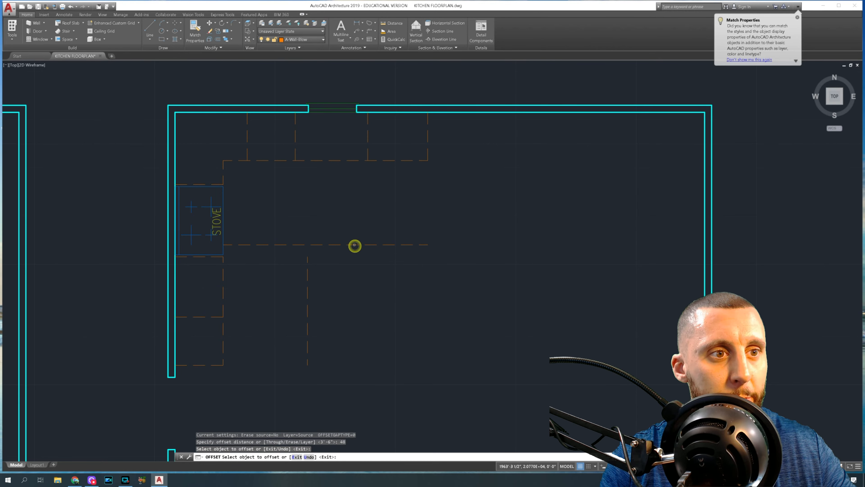
left_click(369, 293)
left_click(307, 296)
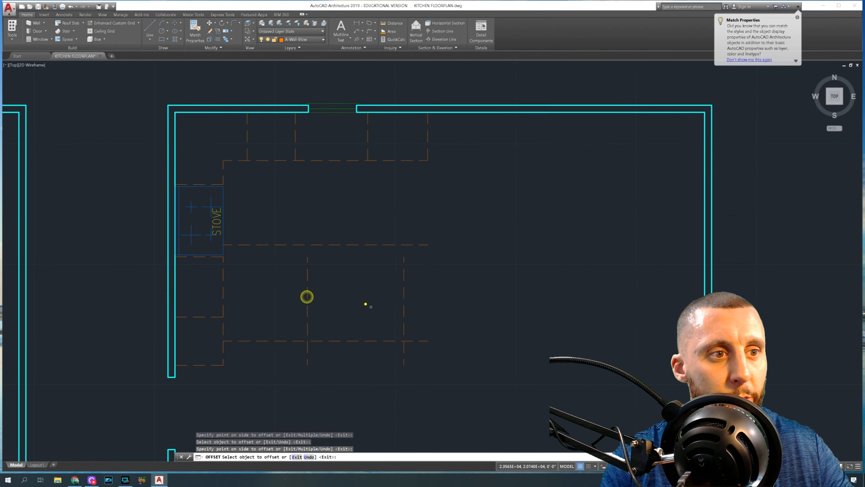
left_click(364, 303)
key("Escape")
- Fillet the island outline's upper-left corner with a radius of 0
type("FILLET")
key("Return")
type("R")
key("Return")
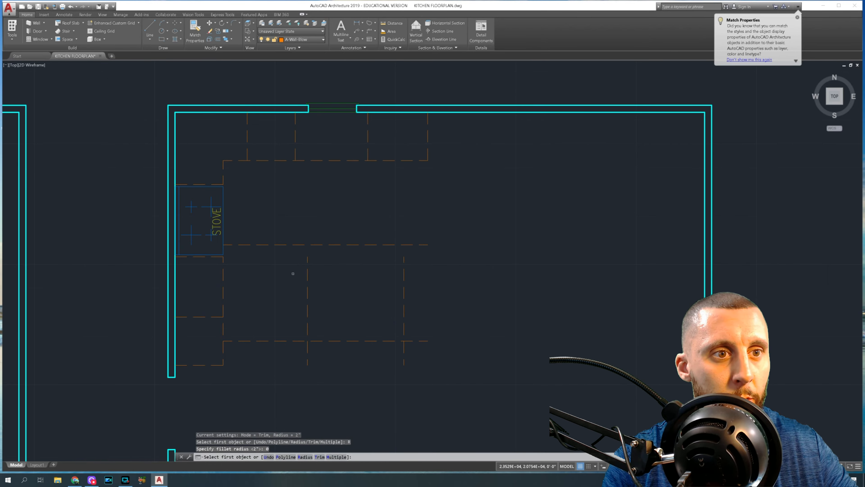
left_click(308, 260)
left_click(331, 245)
- Close the island outline's remaining three corners with the same zero-radius fillet
key("space")
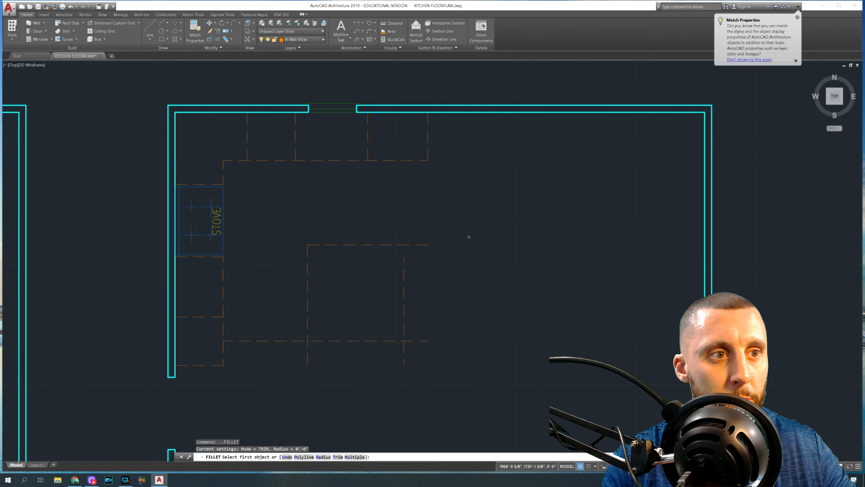
left_click(390, 244)
left_click(402, 254)
key("space")
left_click(404, 326)
left_click(391, 340)
key("space")
left_click(332, 342)
left_click(328, 340)
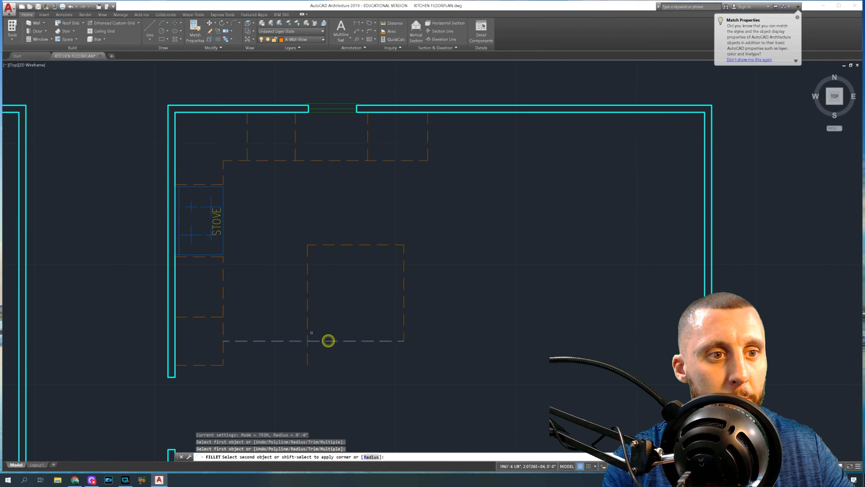
left_click(308, 325)
- Divide the island into four equal cabinets with midpoint lines across its width and depth
scroll(331, 289, "down", 2)
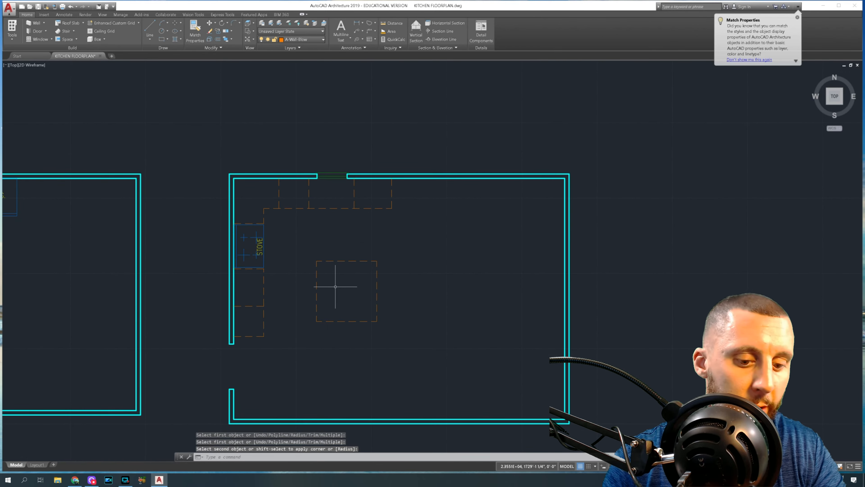
type("L")
key("Return")
left_click(316, 290)
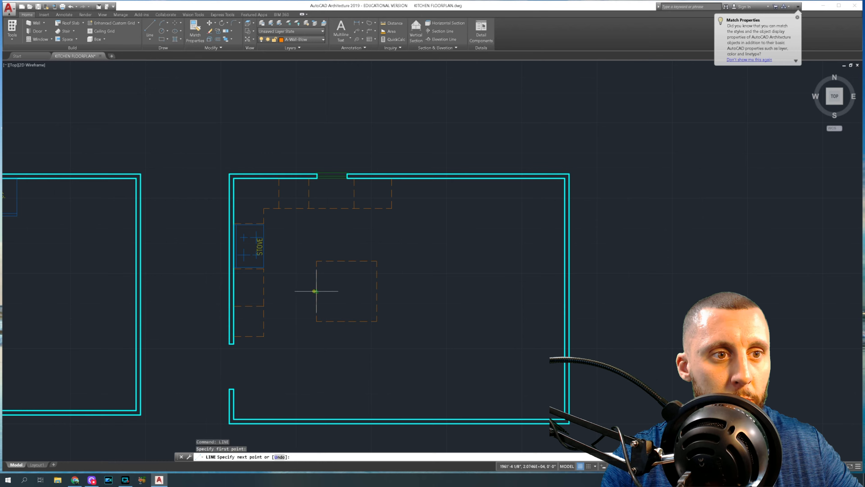
left_click(376, 290)
key("Return")
key("Return")
left_click(347, 262)
left_click(347, 320)
key("Escape")
- Copy the DISH WASHER label from the reference plan into the cabinet space beside the window in the new plan
scroll(346, 320, "up", 4)
scroll(383, 325, "down", 2)
scroll(377, 192, "down", 4)
middle_click_drag(377, 192, 479, 176)
scroll(187, 167, "up", 4)
left_click(185, 165)
left_click(178, 168)
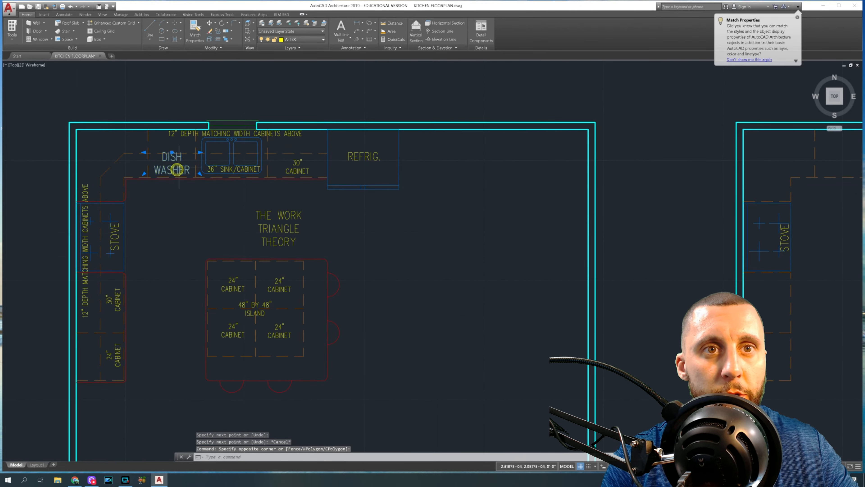
key("ctrl+c")
key("ctrl+v")
scroll(185, 165, "down", 5)
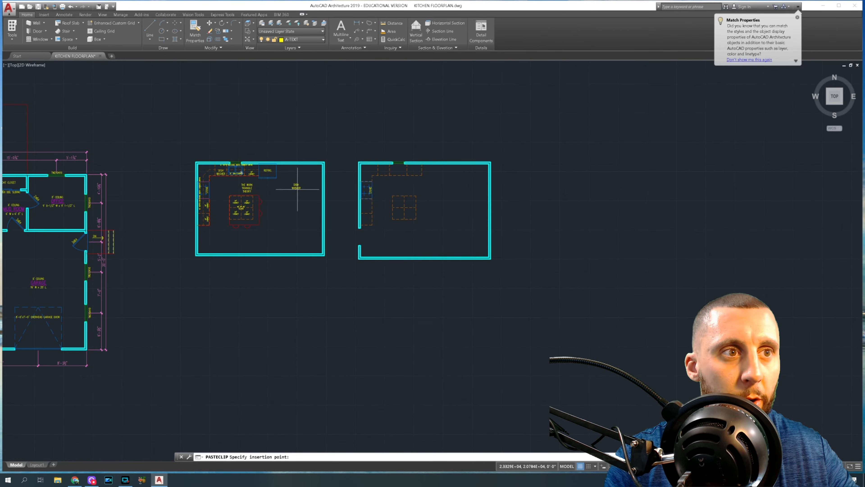
scroll(411, 172, "up", 5)
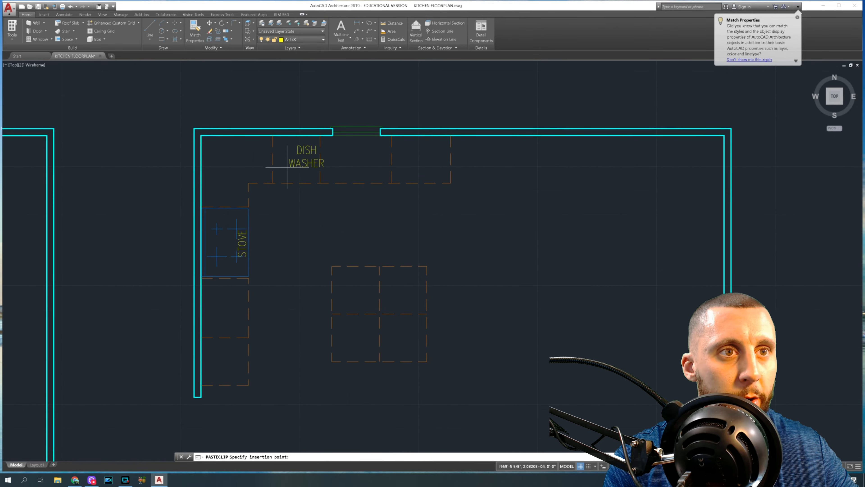
scroll(286, 168, "up", 4)
left_click(265, 183)
- Copy the refrigerator symbol with its REFRIG. label from the reference plan into empty space outside the new kitchen
scroll(265, 181, "down", 4)
mouse_move(315, 187)
middle_mouse_down()
mouse_move(444, 183)
mouse_move(549, 199)
mouse_move(582, 218)
middle_mouse_up()
scroll(332, 165, "up", 4)
left_click(369, 212)
left_click(253, 140)
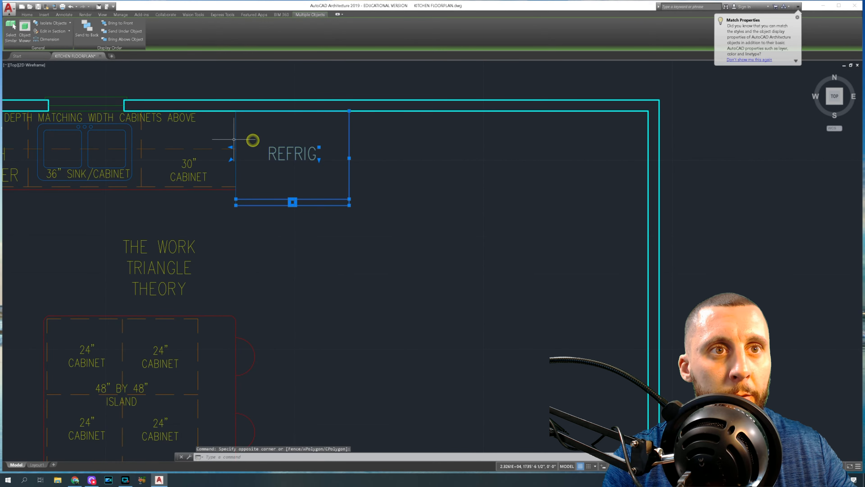
key("ctrl+c")
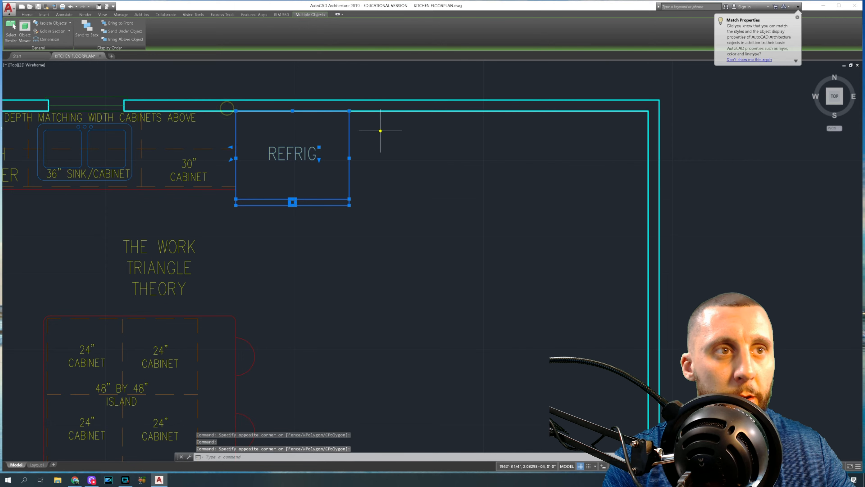
key("ctrl+v")
scroll(393, 148, "down", 5)
middle_click_drag(394, 148, 174, 149)
scroll(406, 189, "up", 6)
left_click(419, 187)
- Draw a 36 by 30 inch rectangle beside the copied refrigerator, using relative coordinates
scroll(422, 177, "up", 4)
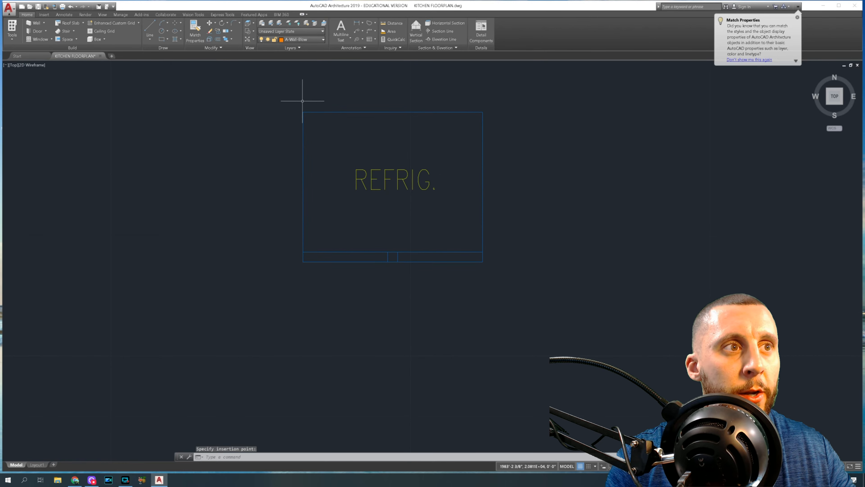
scroll(516, 273, "down", 2)
middle_click_drag(514, 267, 372, 265)
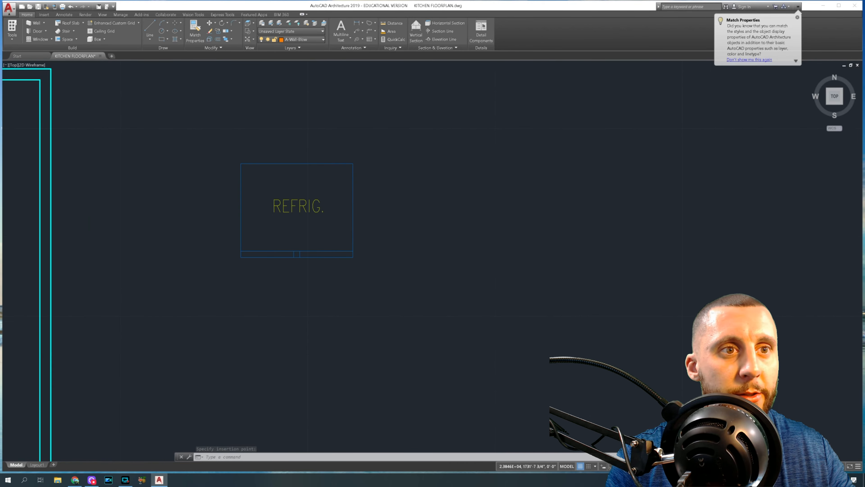
left_click(162, 40)
left_click(378, 202)
key("F8")
type("@")
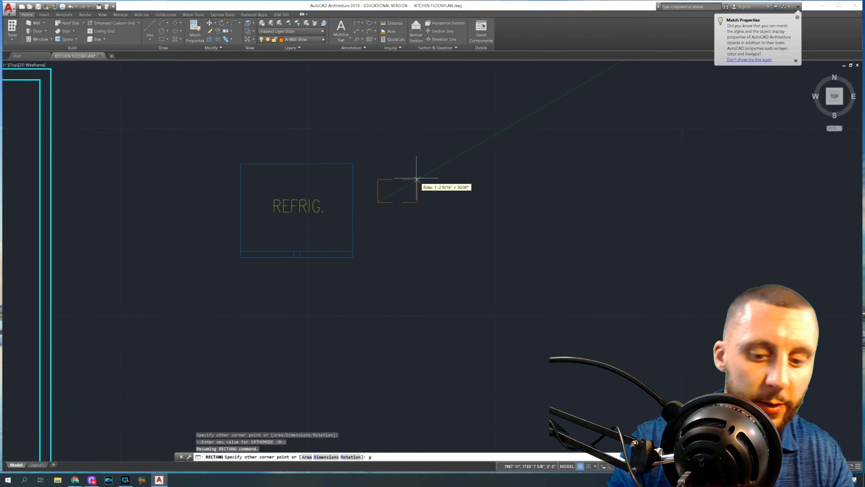
type("36,30")
key("Return")
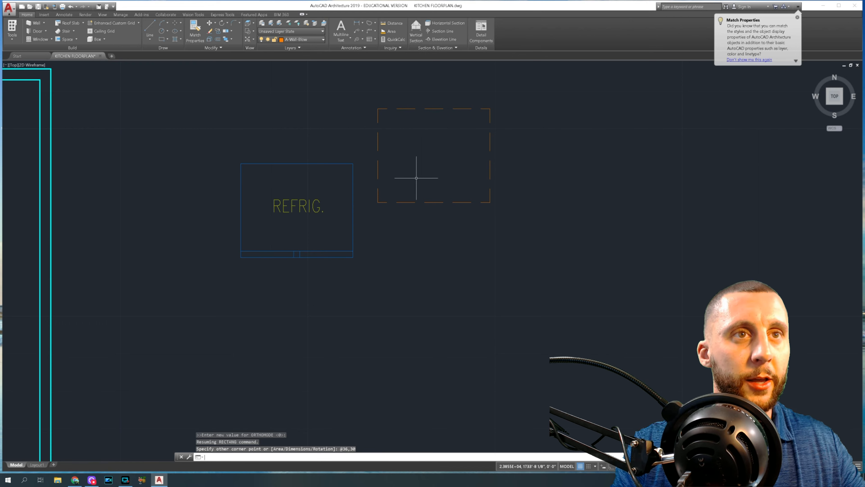
- Match the new rectangle's properties to the copied refrigerator's outline
left_click(195, 30)
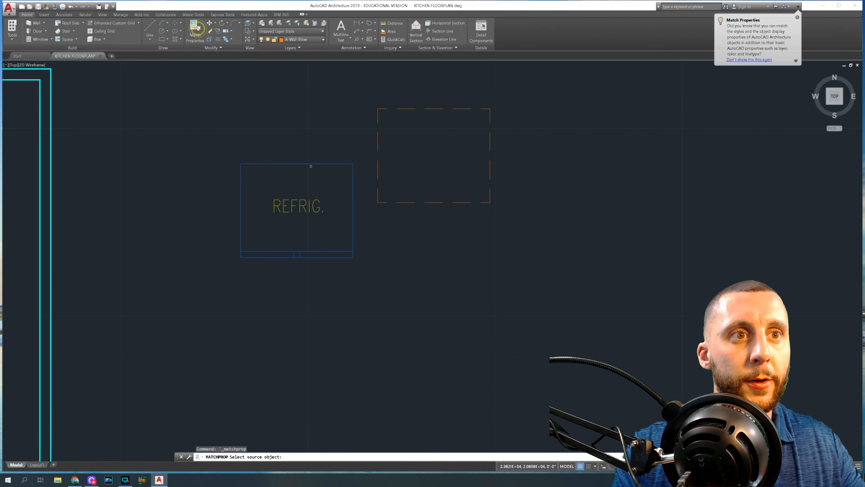
left_click(309, 163)
left_click(378, 147)
key("Escape")
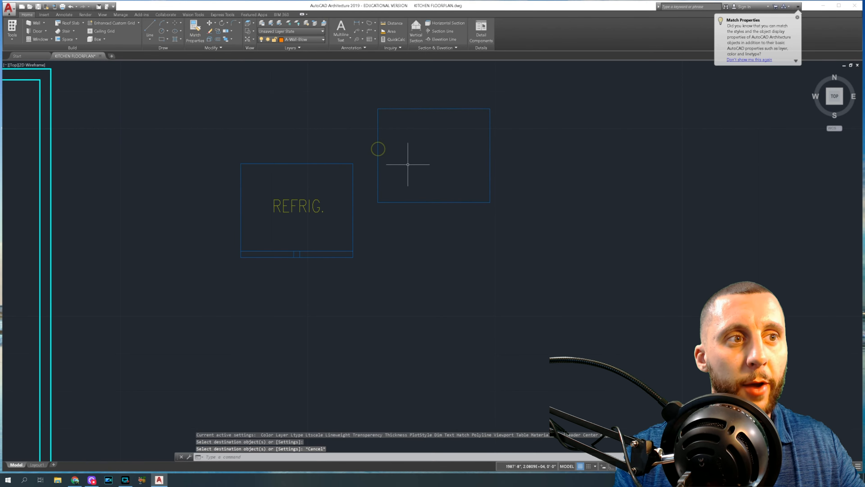
type("pFFSE")
key("Return")
type("1")
key("Return")
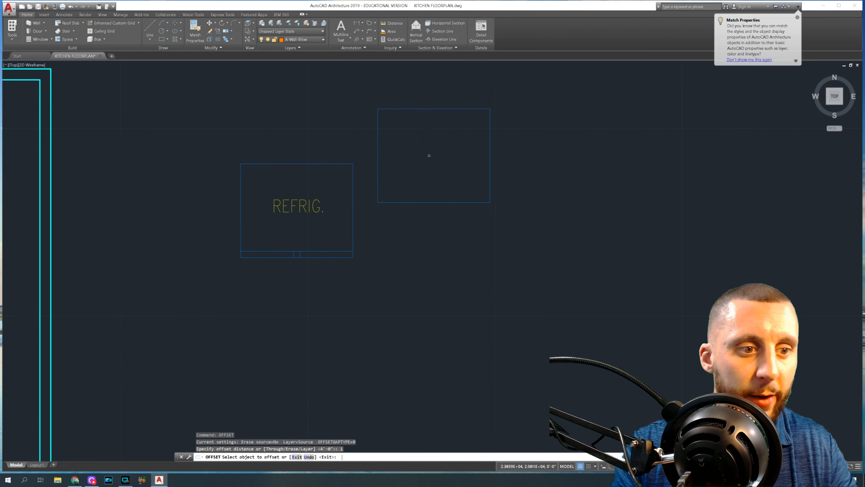
left_click(441, 203)
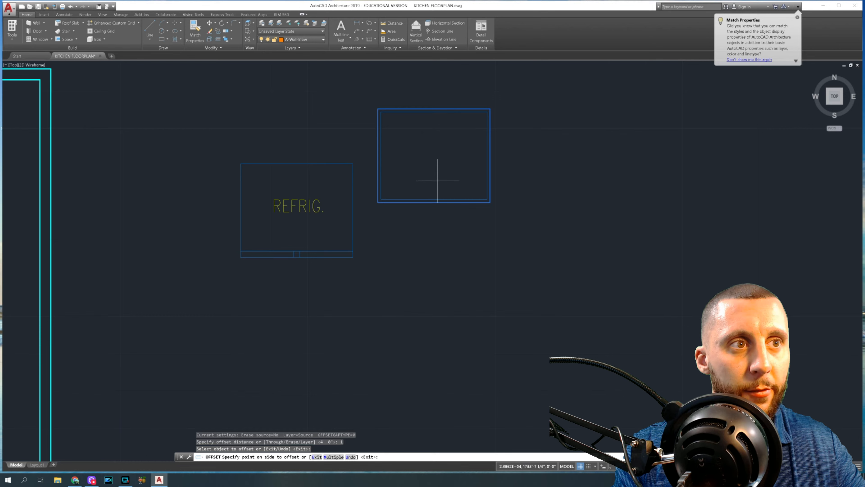
key("Escape")
- Explode the 36 by 30 inch rectangle into separate lines
type("EXPLODE")
key("Return")
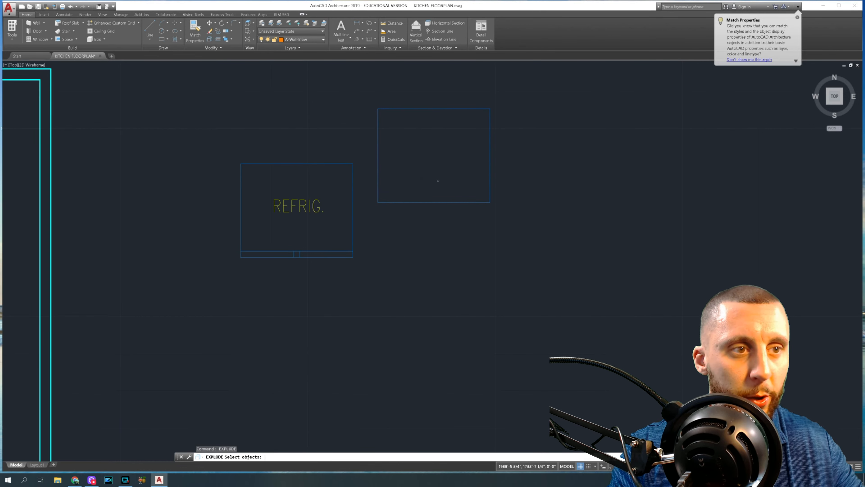
left_click(450, 195)
left_click(440, 217)
key("Return")
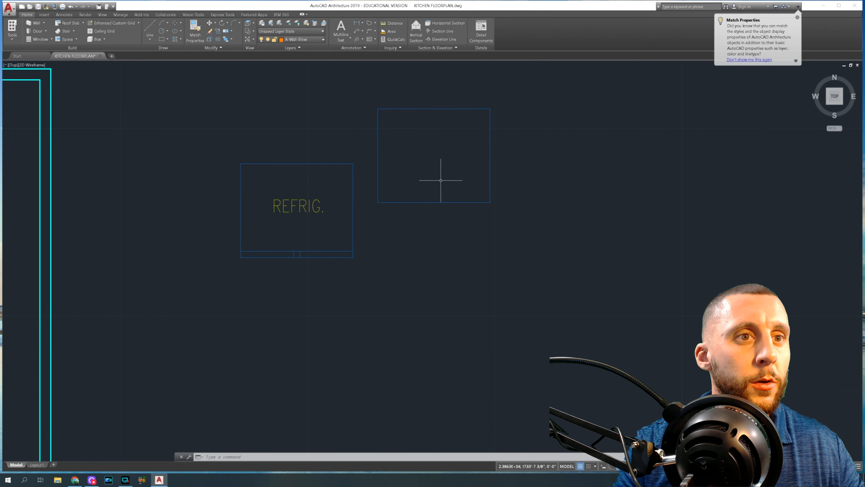
scroll(441, 180, "up", 2)
middle_click_drag(444, 189, 454, 211)
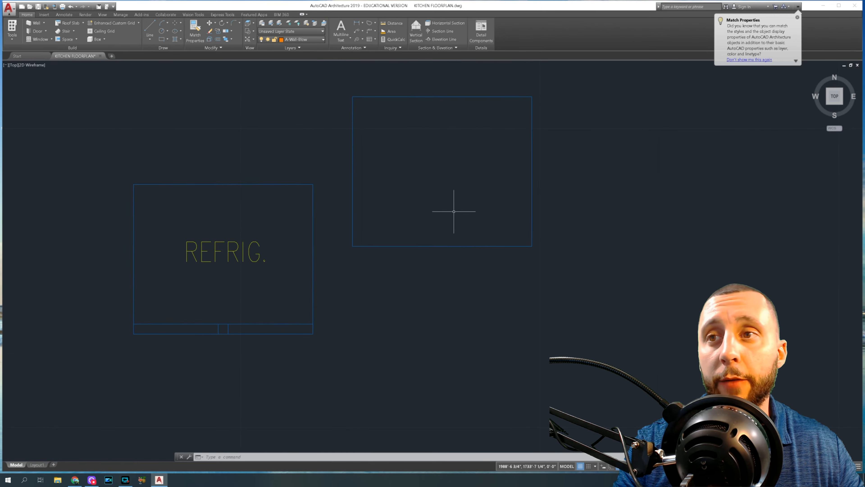
- Offset the new refrigerator rectangle's front line 2 inches inward to form the door
left_click(222, 40)
type("2")
key("Return")
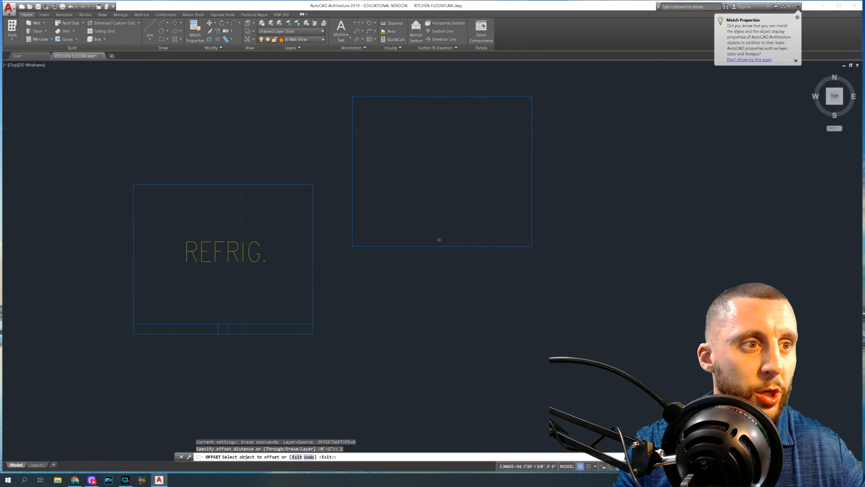
left_click(440, 245)
left_click(439, 246)
left_click(441, 228)
key("Escape")
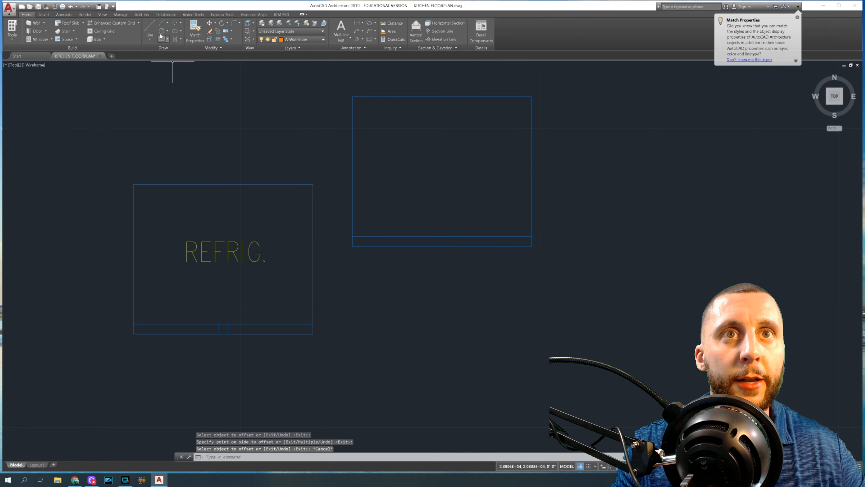
- Draw a short line across the new refrigerator's door strip at its midpoint
left_click(150, 30)
left_click(442, 245)
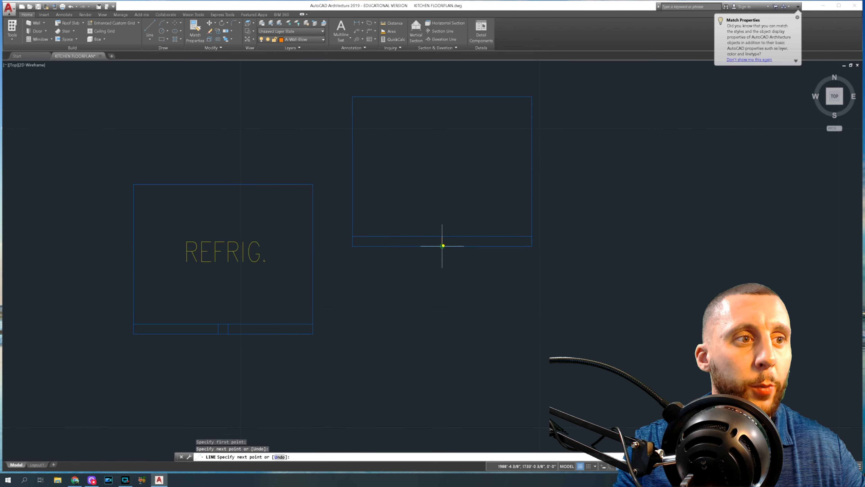
key("Escape")
- Offset the door strip's centre line 1 inch to both sides and delete the original centre line
left_click(218, 39)
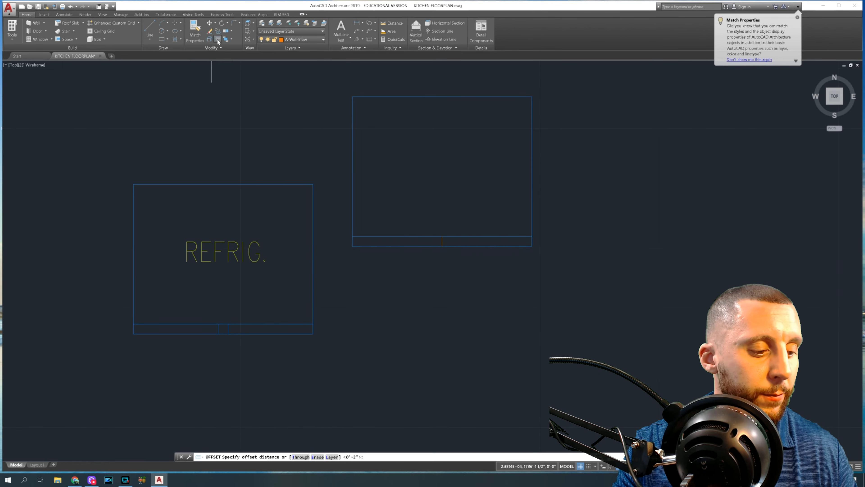
type("1")
key("Return")
left_click(443, 243)
left_click(431, 242)
left_click(442, 242)
left_click(455, 242)
key("Escape")
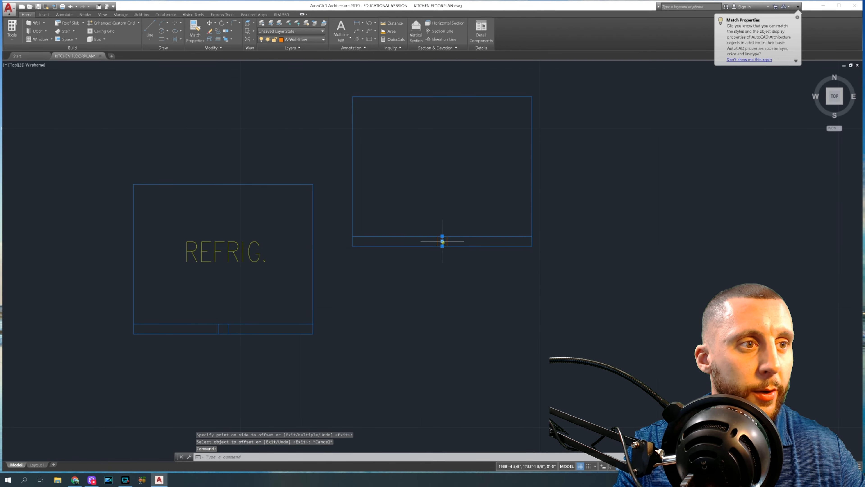
left_click(442, 241)
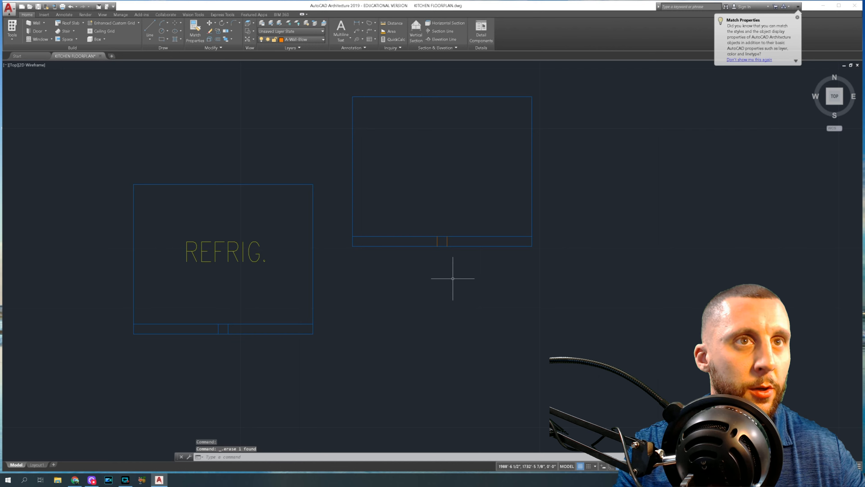
- Match the two short door lines' properties to the new refrigerator's outline
left_click(193, 33)
left_click(352, 156)
left_click(394, 182)
left_click(506, 280)
key("Escape")
- Move the REFRIG. label from the copied refrigerator into the middle of the new one
left_click(255, 226)
left_click(214, 265)
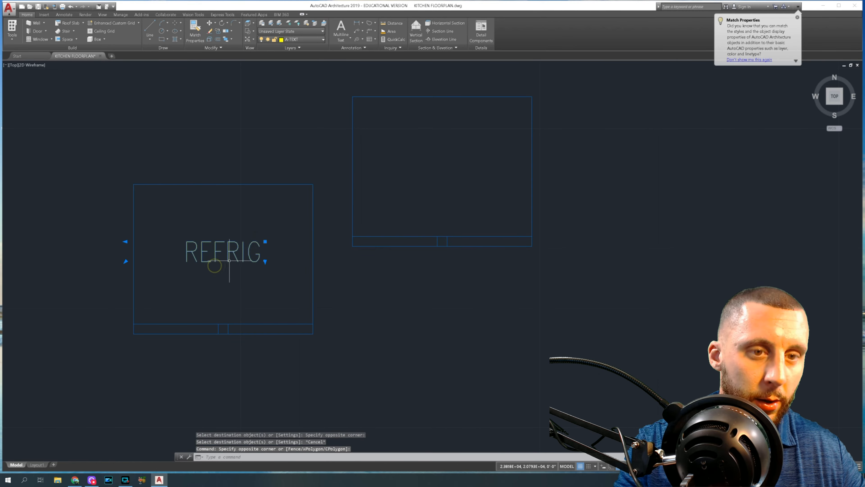
type("m")
key("Return")
left_click(214, 266)
left_click(430, 171)
scroll(431, 172, "down", 4)
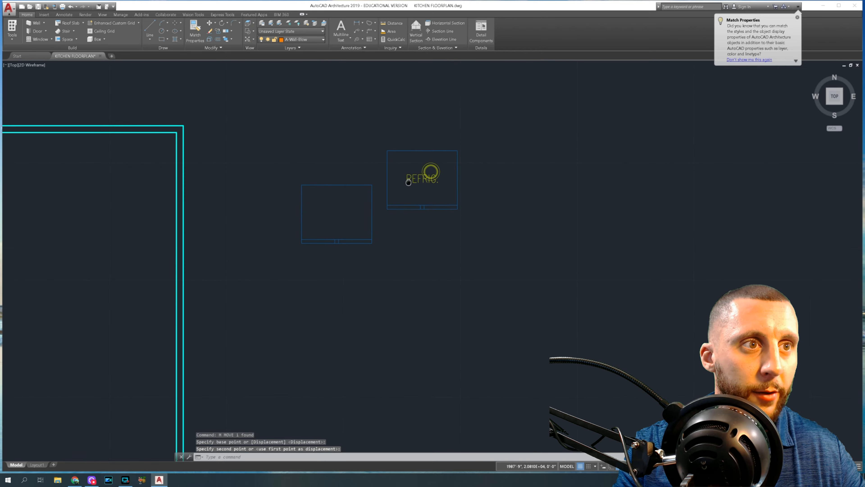
- Move the new refrigerator by its back corner to the upper kitchen wall at the end of the base cabinets
left_click(383, 140)
left_click(480, 228)
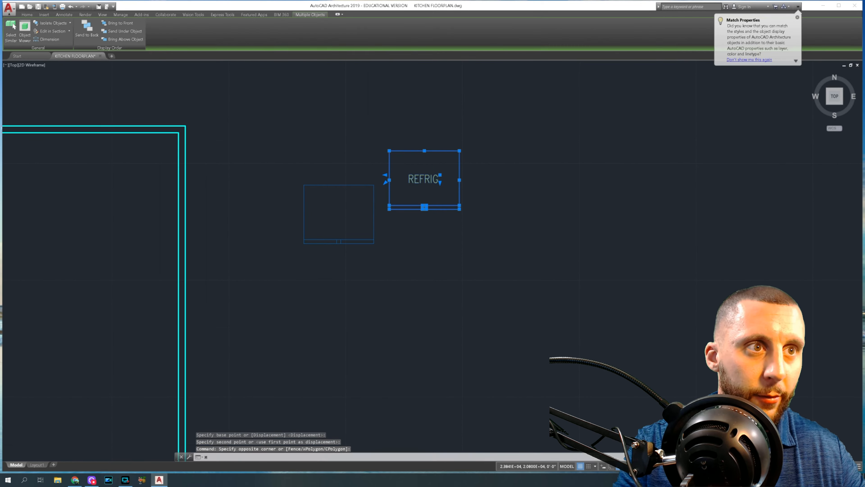
key("Return")
left_click(389, 151)
middle_click_drag(172, 156, 517, 166)
scroll(247, 148, "up", 4)
left_click(265, 149)
- Move the refrigerator, except its side line next to the cabinets, 1 inch away from the cabinet run
left_click(259, 145)
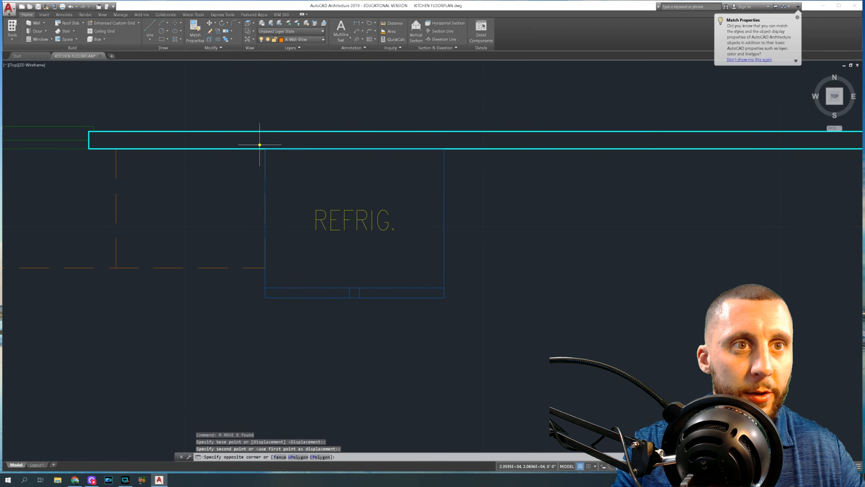
left_click(462, 304)
left_click(276, 246, "shift")
left_click(253, 253, "shift")
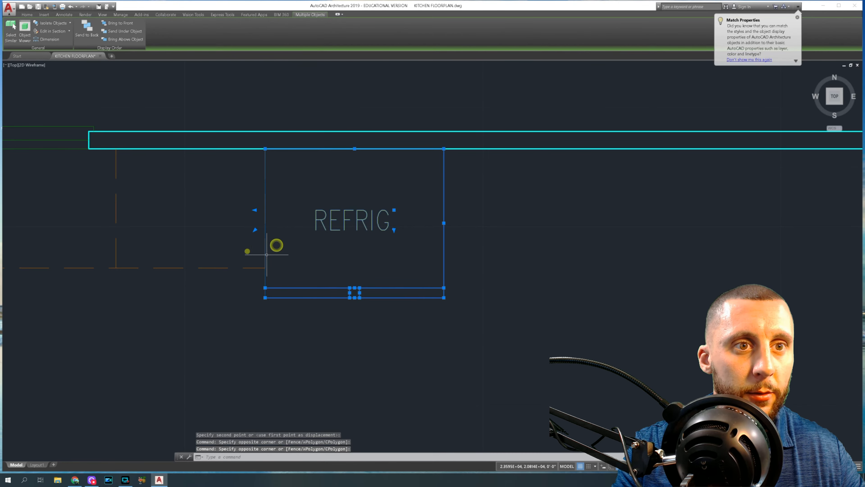
type("m")
key("Return")
left_click(320, 259)
type("1")
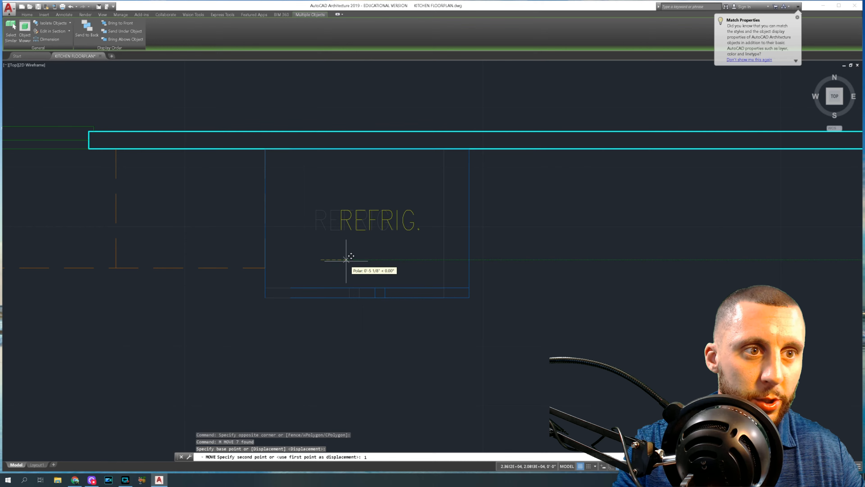
key("Return")
- Move the refrigerator's remaining side line 1 inch away from the cabinets to rejoin the outline
left_click(265, 281)
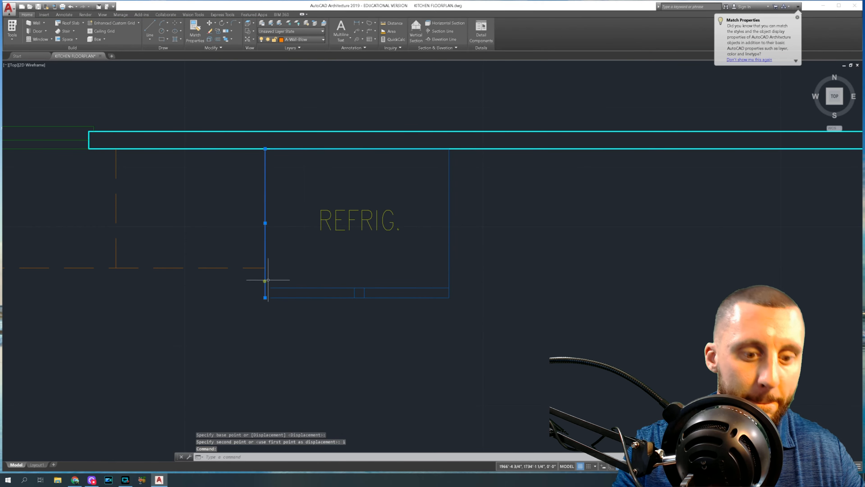
type("m")
key("Return")
left_click(300, 267)
type("1")
key("Return")
- Delete the leftover copied refrigerator outside the new kitchen
scroll(453, 242, "down", 3)
scroll(502, 235, "down", 3)
middle_click_drag(535, 252, 403, 200)
left_click(497, 150)
left_click(629, 259)
key("Delete")
middle_click_drag(384, 264, 413, 253)
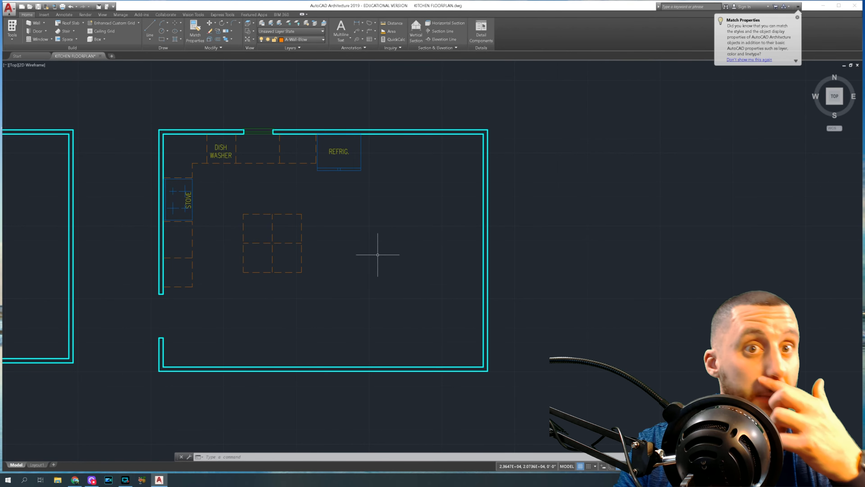
- Make A-Flor-Case the current layer by picking the reference island's countertop outline
middle_click_drag(228, 219, 361, 184)
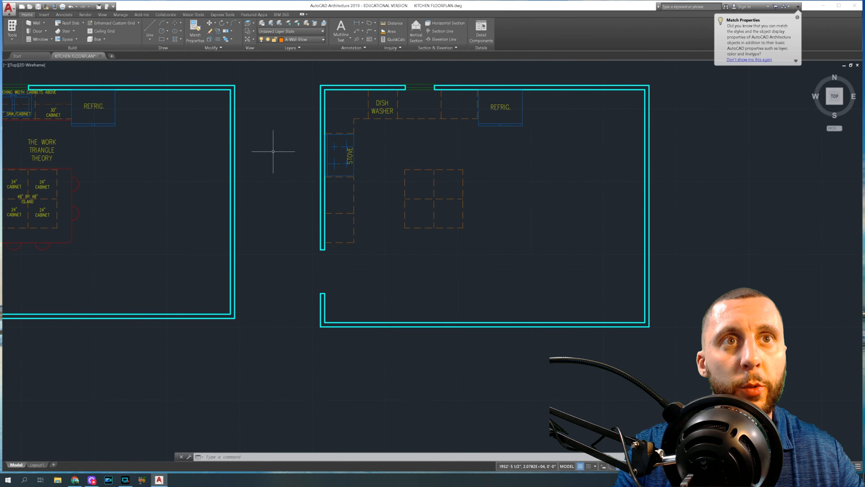
scroll(286, 174, "up", 6)
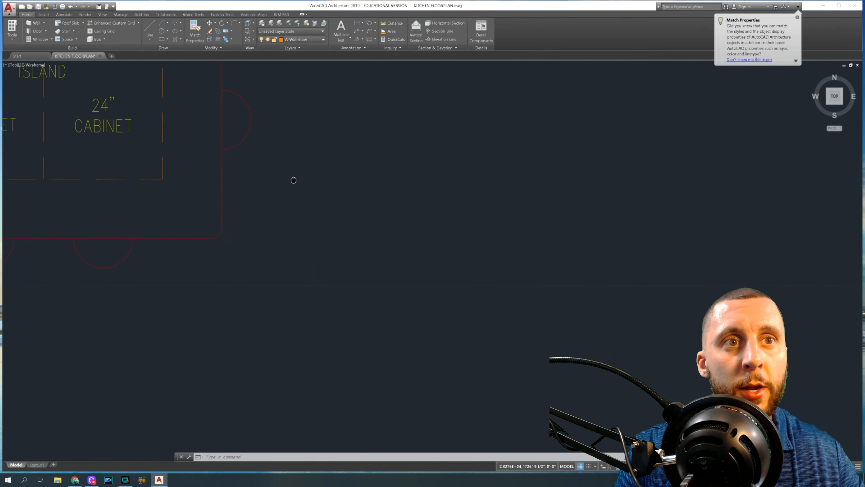
left_click(195, 30)
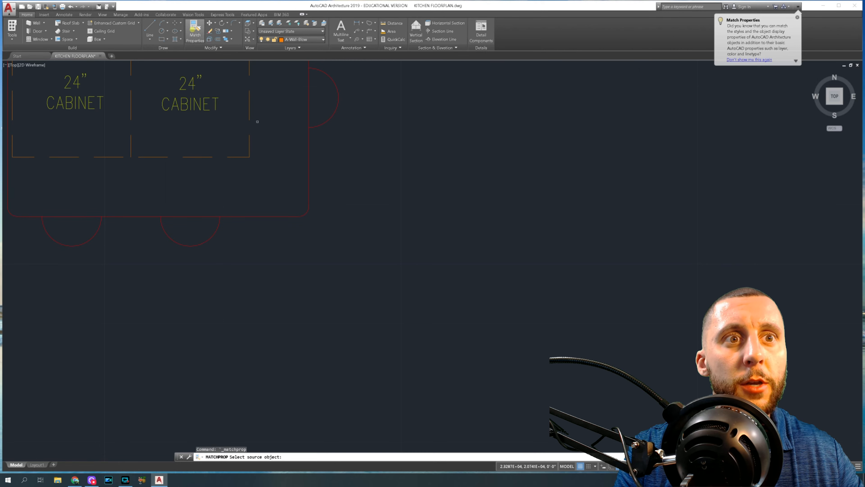
key("Escape")
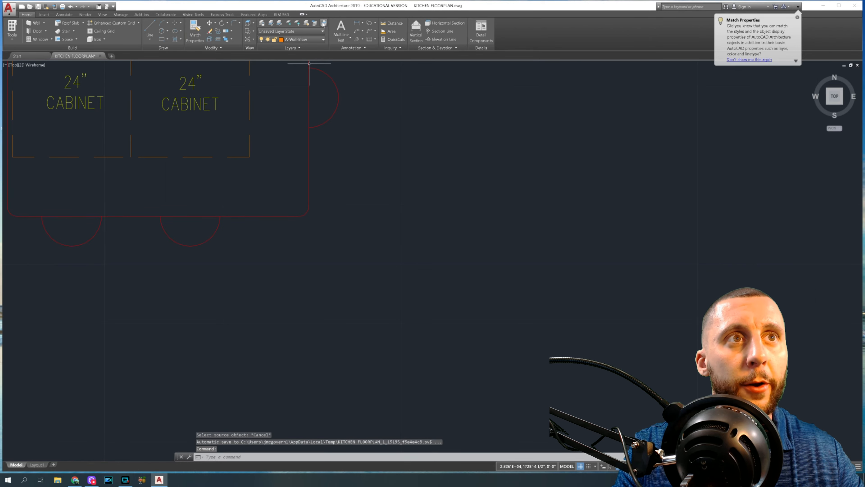
left_click(322, 24)
left_click(322, 122)
scroll(324, 129, "down", 8)
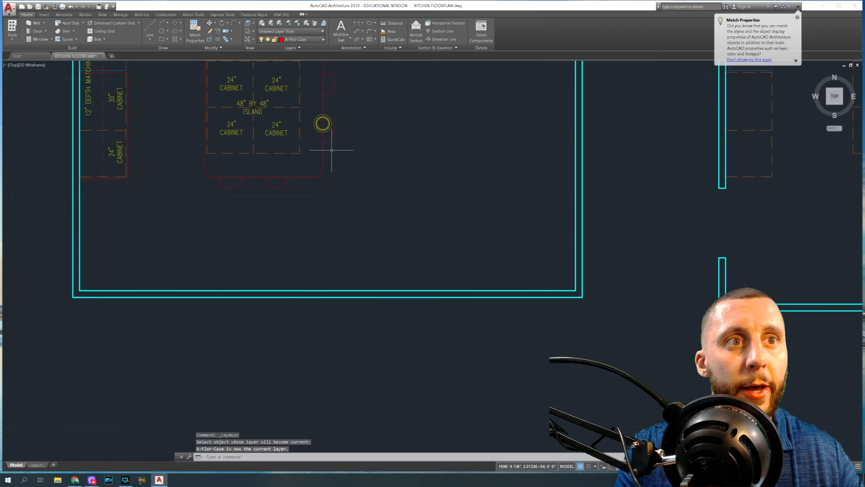
middle_click_drag(338, 177, 304, 198)
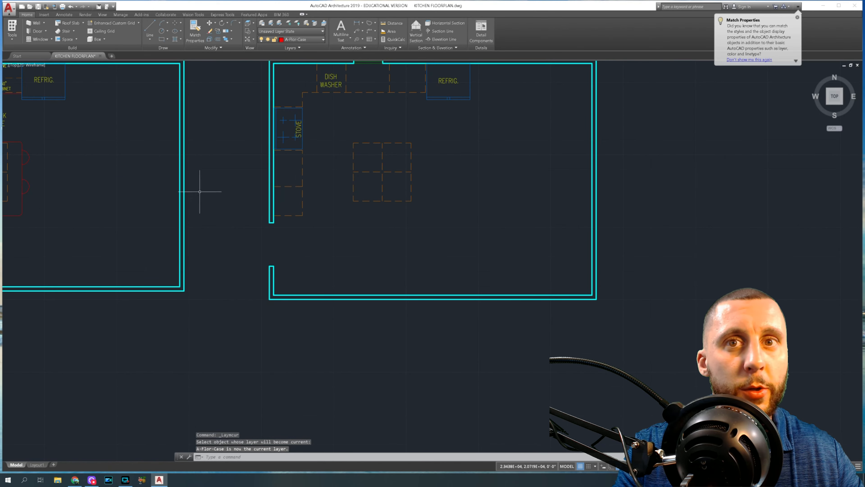
middle_click_drag(163, 165, 271, 178)
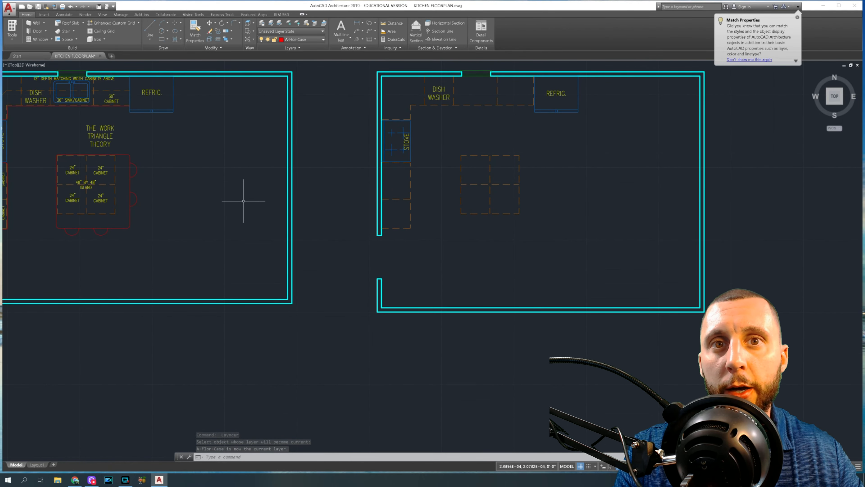
- Offset the four outer sides of the new kitchen's island 1 inch outward
middle_click_drag(352, 202, 200, 178)
scroll(355, 170, "up", 4)
left_click(217, 39)
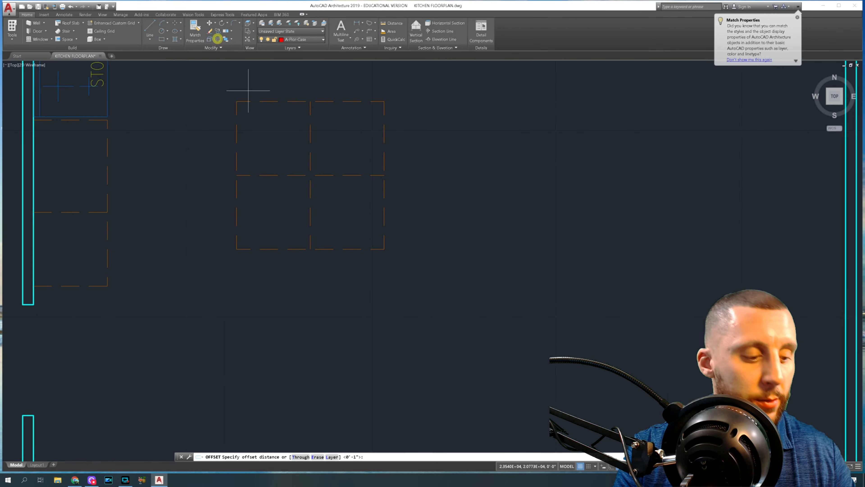
key("Return")
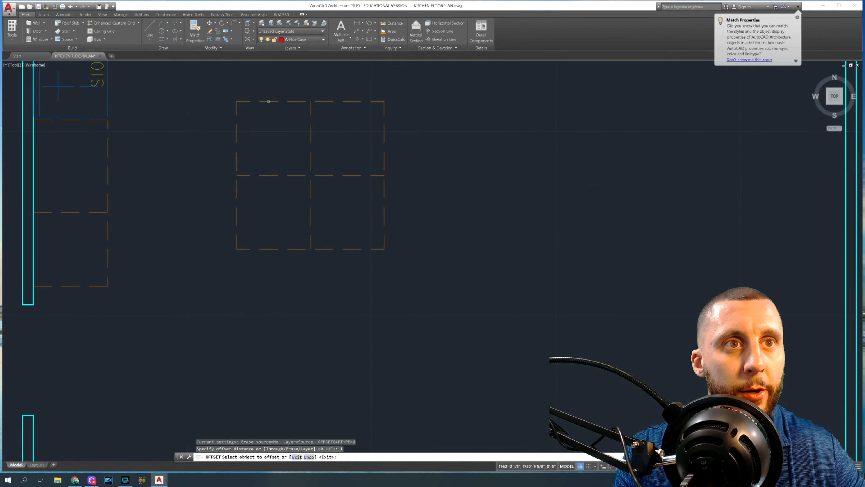
left_click(268, 101)
left_click(267, 81)
left_click(237, 126)
left_click(227, 131)
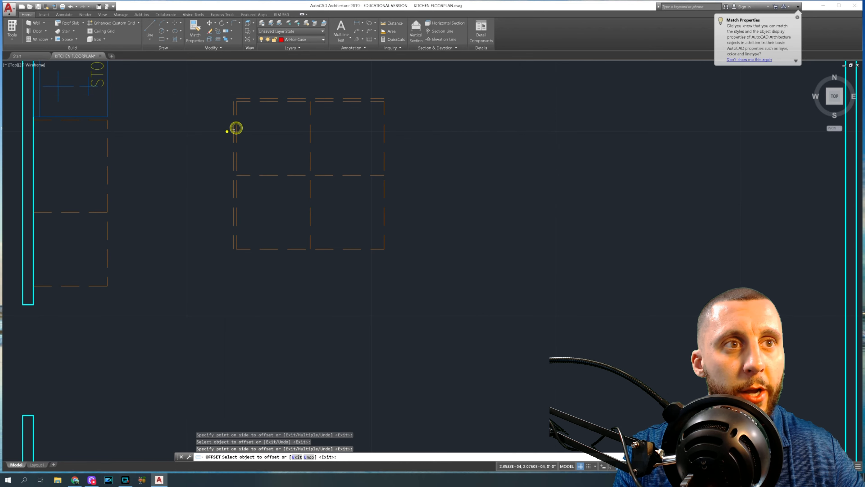
left_click(379, 138)
left_click(385, 135)
left_click(394, 137)
left_click(327, 250)
left_click(330, 265)
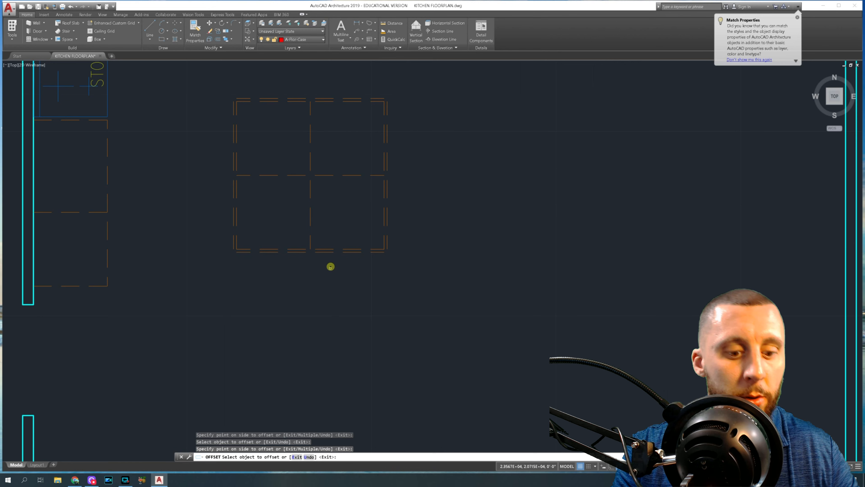
key("Escape")
- Fillet the lower-right corner of the island's offset outline with a 2 inch radius
type("FILLET")
key("Return")
type("R")
key("Return")
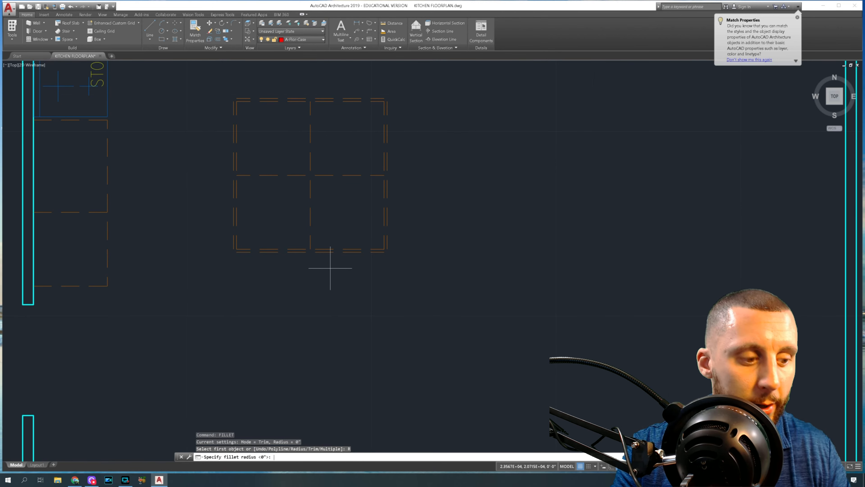
type("2")
key("Return")
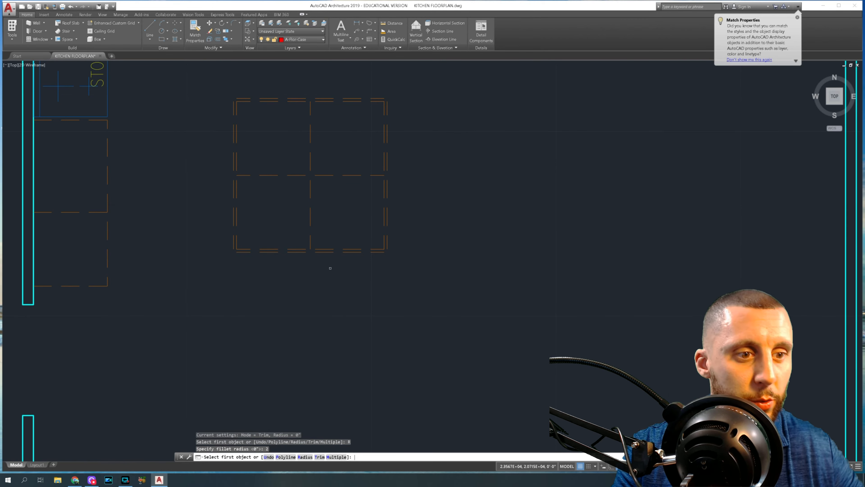
left_click(386, 244)
left_click(383, 252)
- Fillet the remaining three corners of the island's offset outline with the same 2 inch radius
key("Return")
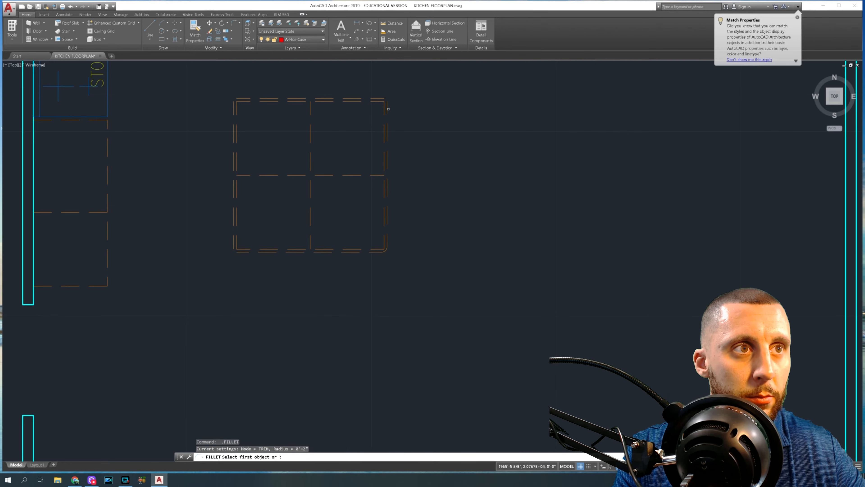
left_click(388, 106)
left_click(361, 100)
key("Return")
left_click(236, 100)
left_click(234, 105)
key("Return")
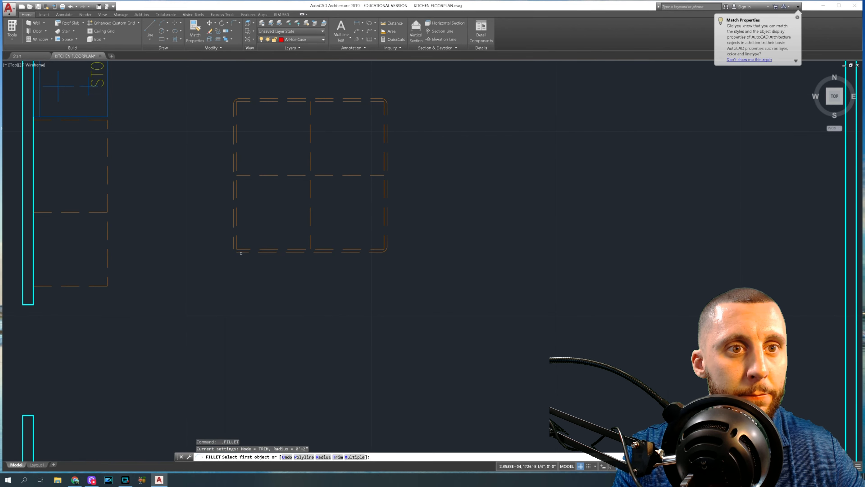
left_click(241, 252)
left_click(234, 241)
key("Return")
key("Escape")
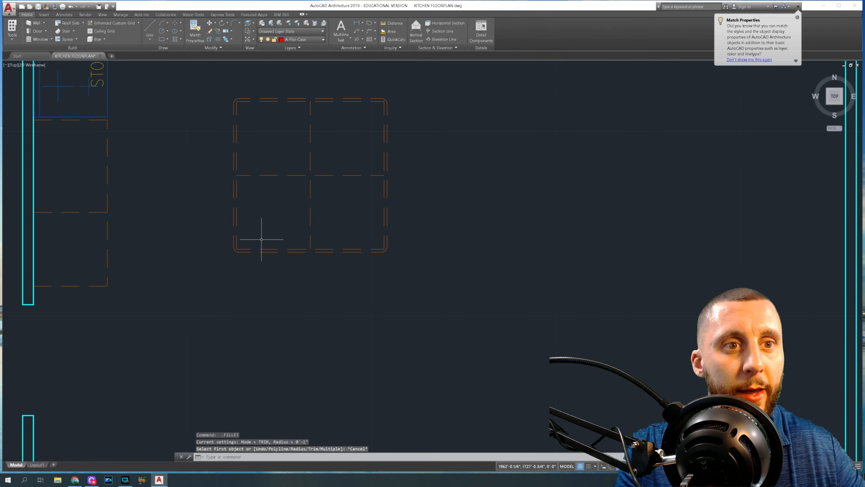
key("Escape")
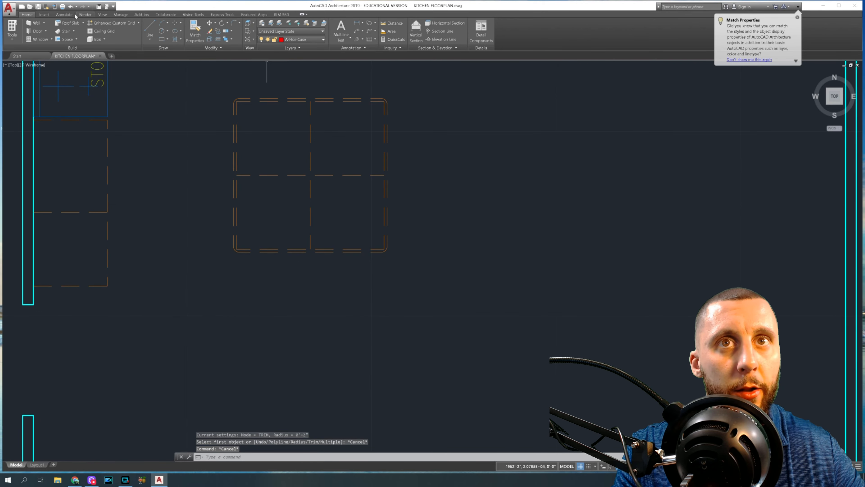
- Draw a diagonal sample line on the current layer in the empty space beside the island
left_click(155, 37)
left_click(445, 143)
left_click(521, 203)
key("Escape")
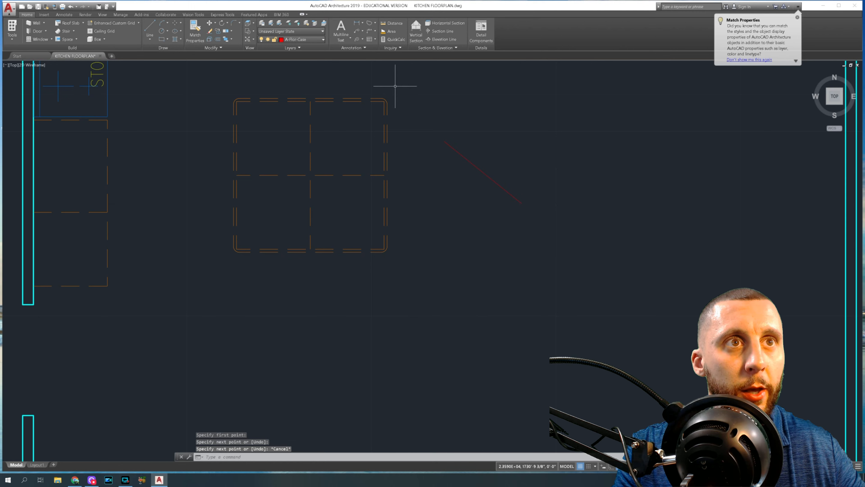
- Match the diagonal sample line's properties onto the top edge, upper-right corner and right side of the island's countertop outline
left_click(195, 30)
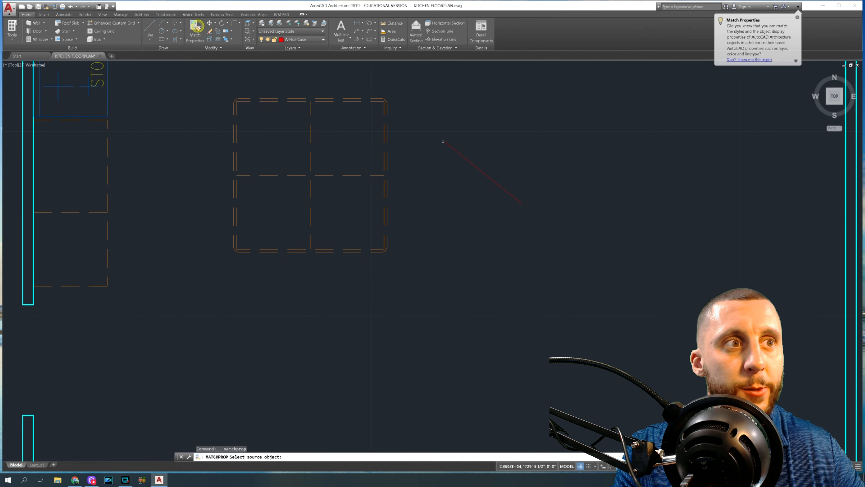
left_click(473, 161)
scroll(392, 103, "up", 5)
left_click(361, 72)
left_click(288, 90)
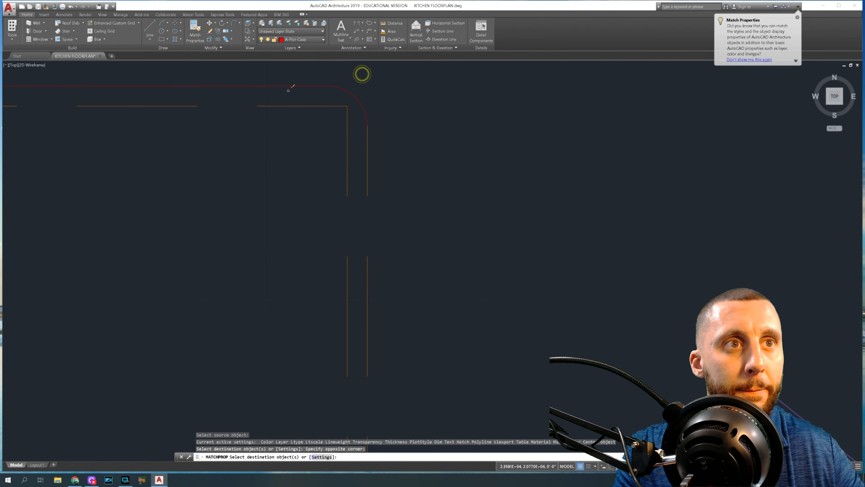
left_click(418, 121)
left_click(364, 173)
scroll(364, 173, "down", 5)
middle_click_drag(429, 393, 429, 246)
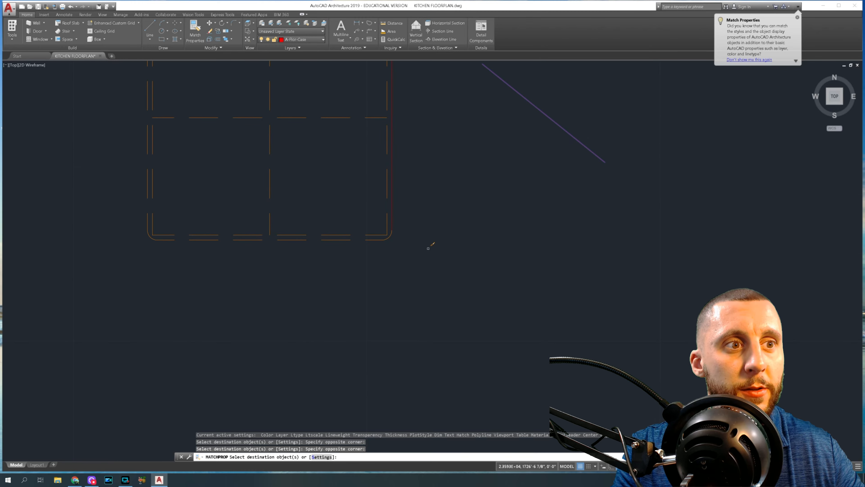
- Match the sample line's properties onto the bottom edge, left side and remaining rounded corners of the island's countertop outline
left_click(394, 234)
left_click(388, 240)
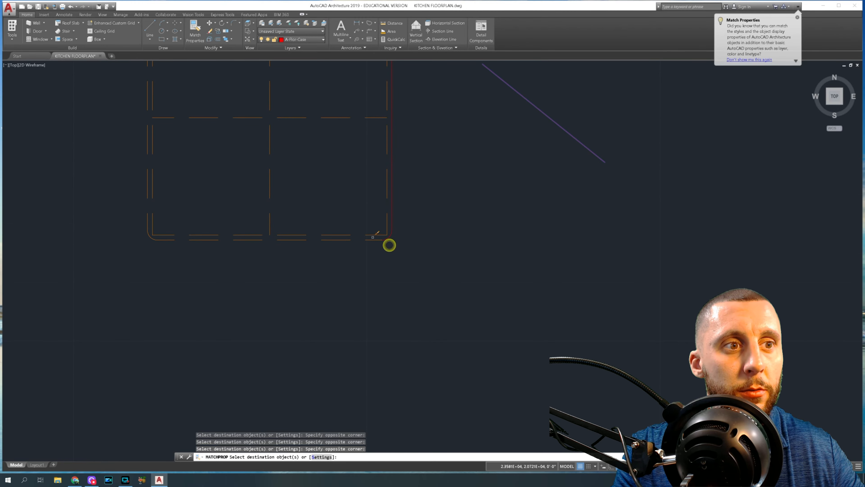
middle_click_drag(373, 237, 490, 200)
scroll(265, 193, "up", 5)
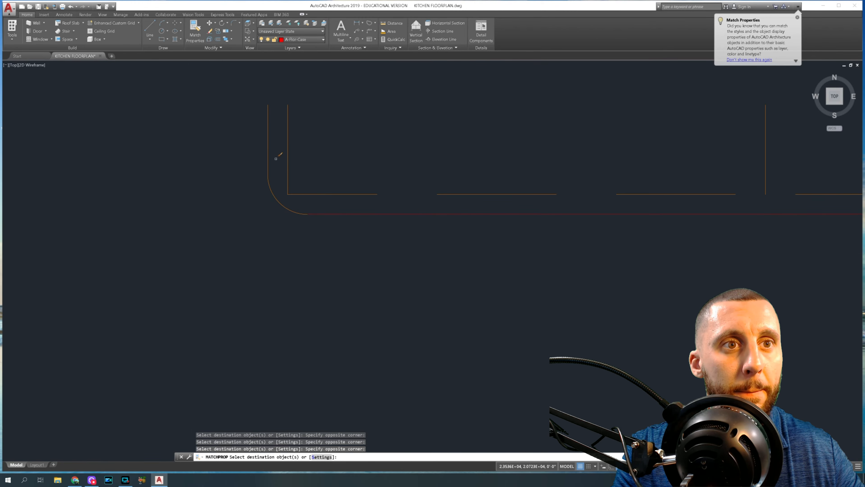
scroll(248, 192, "down", 8)
scroll(328, 185, "up", 4)
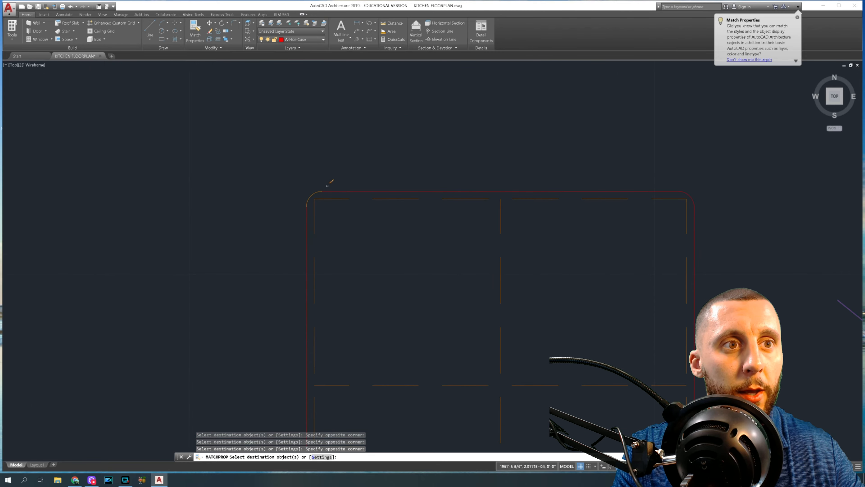
key("Escape")
- Delete the diagonal sample line beside the island
scroll(313, 191, "down", 5)
middle_click_drag(414, 205, 386, 178)
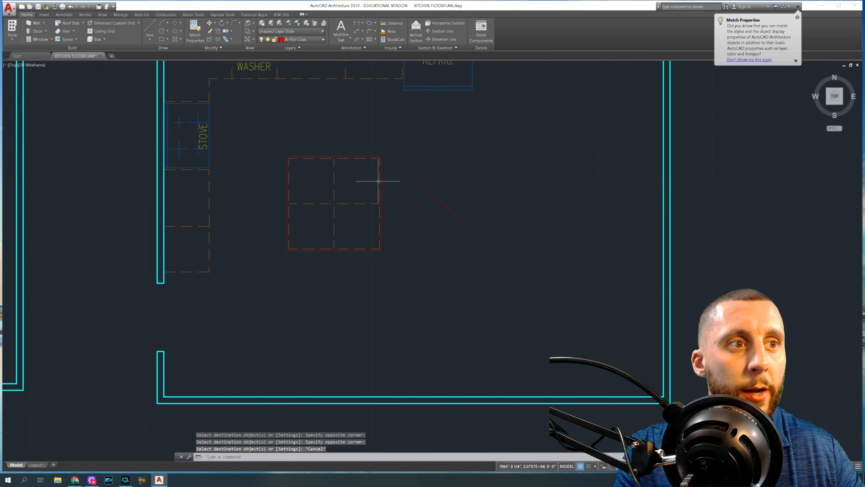
left_click(441, 206)
key("Delete")
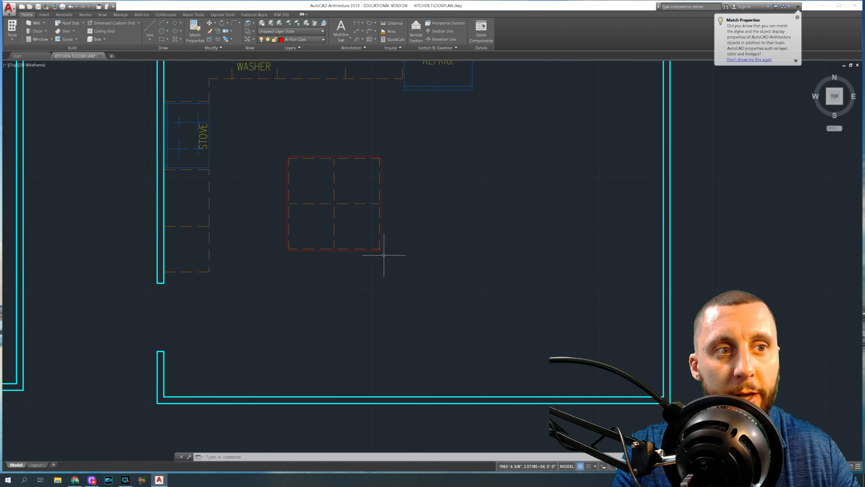
- Stretch the bottom edge of the countertop outline with its two rounded corners 11 inches downward, leaving the cabinet lines out
scroll(349, 254, "up", 4)
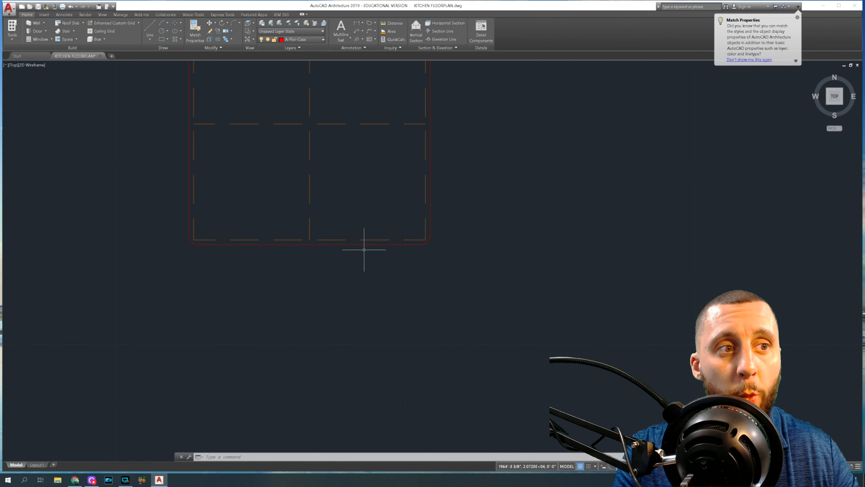
left_click(449, 258)
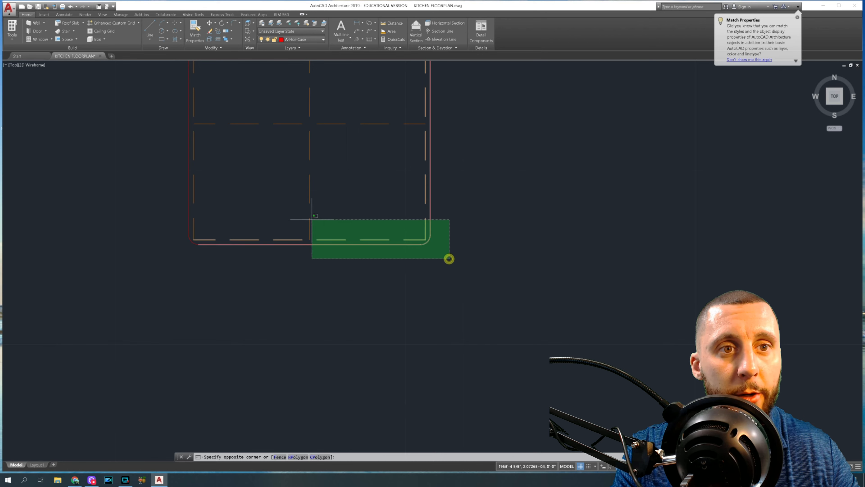
left_click(173, 220)
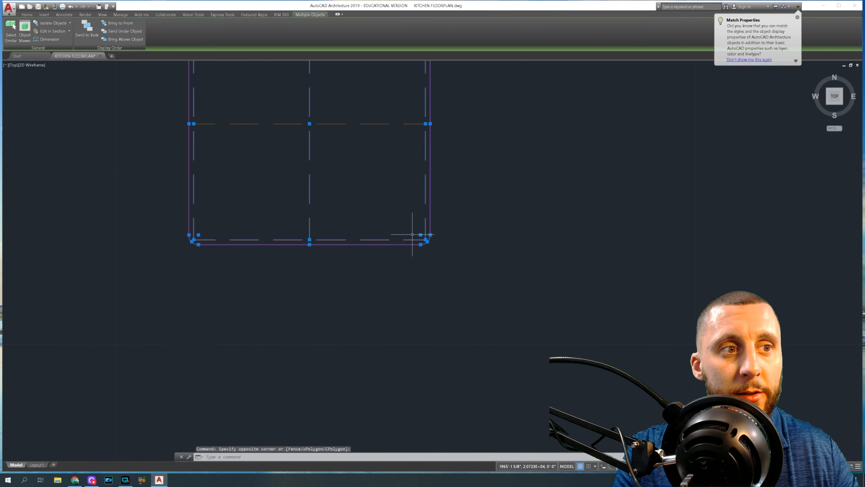
left_click(428, 218)
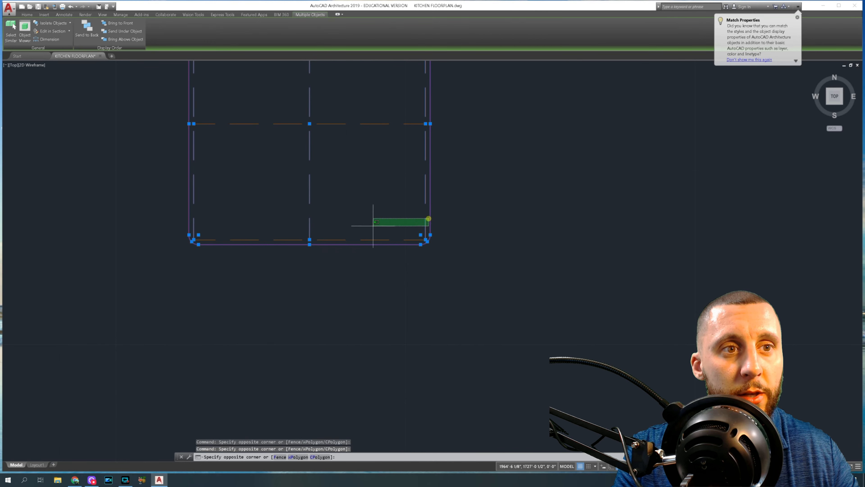
left_click(193, 228, "shift")
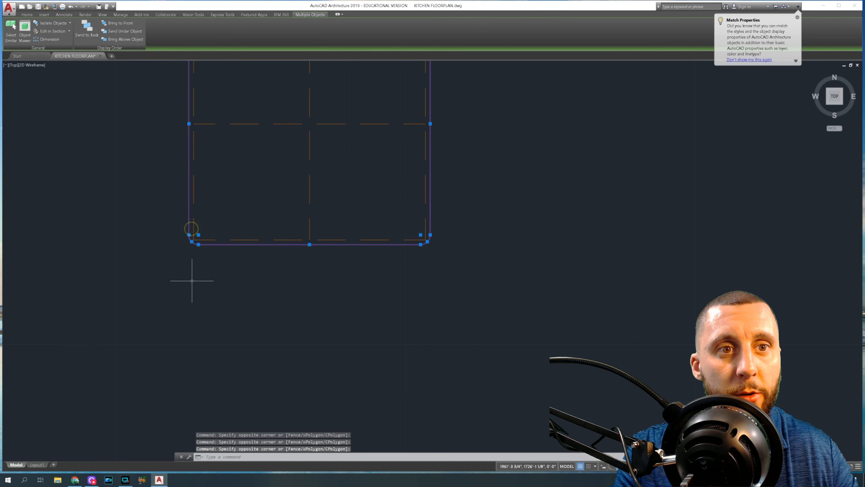
type("s")
key("Return")
left_click(241, 258)
type("11")
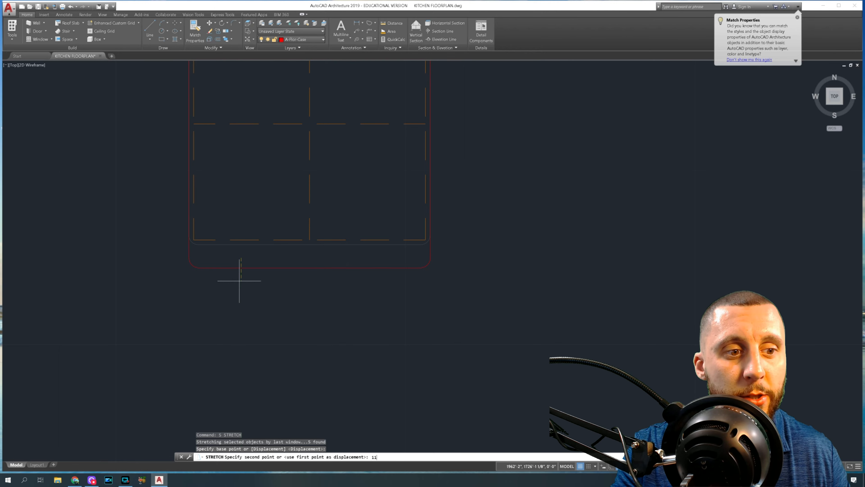
key("Return")
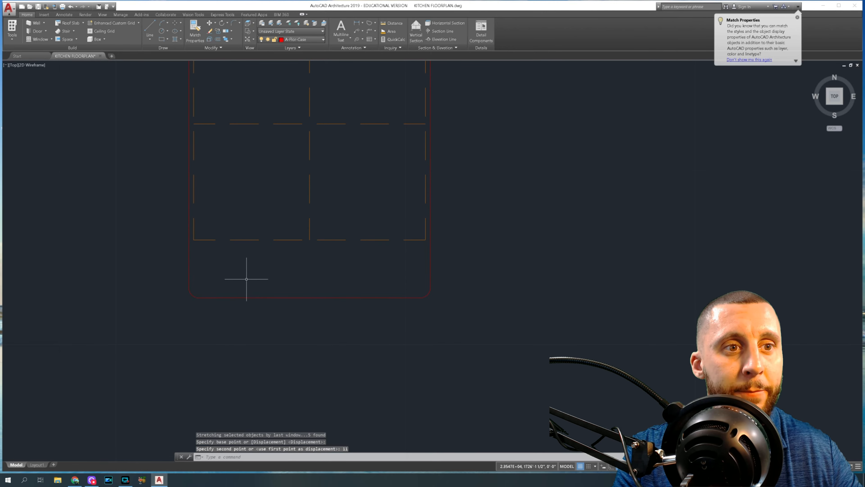
- Stretch the lower-right corner of the countertop outline 11 inches to the right
scroll(303, 290, "down", 2)
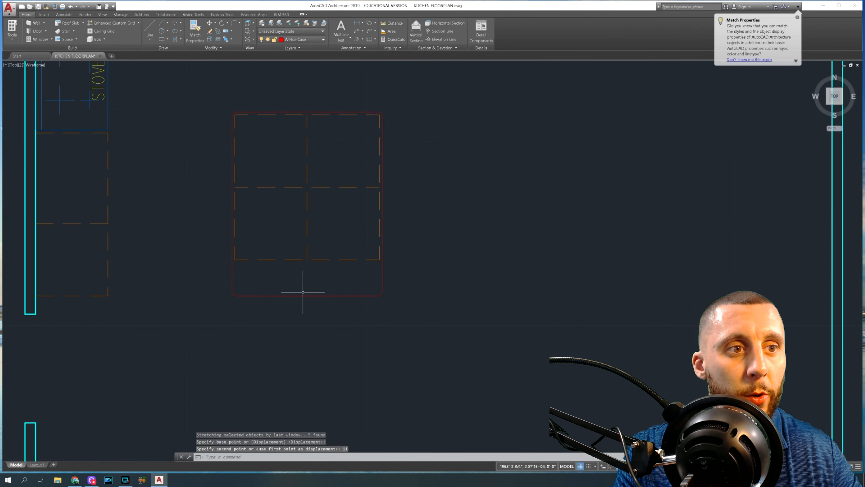
left_click(392, 303)
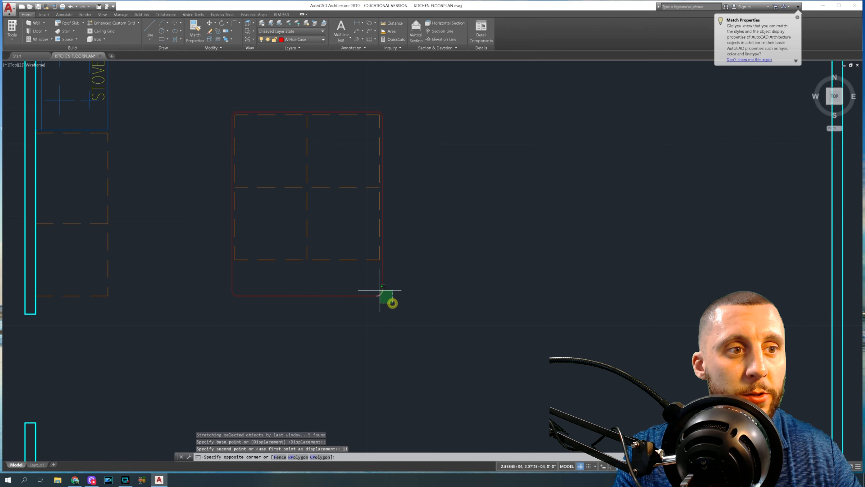
left_click(369, 279)
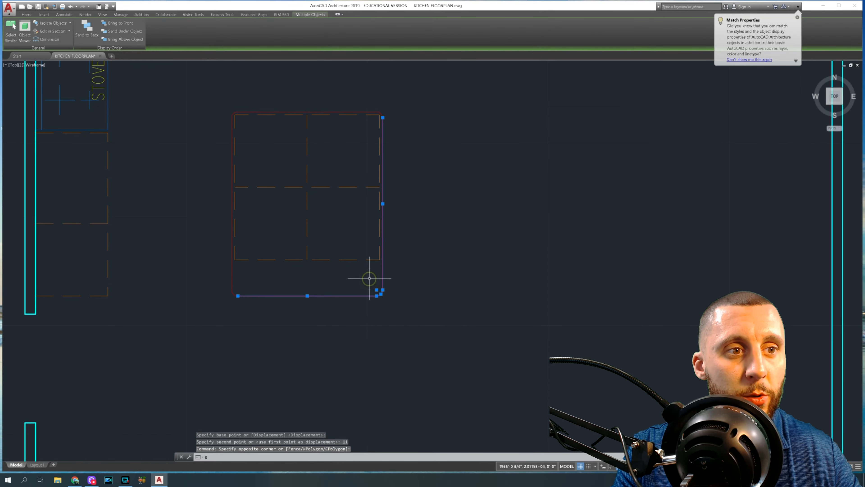
type("s")
key("Return")
left_click(351, 276)
type("1")
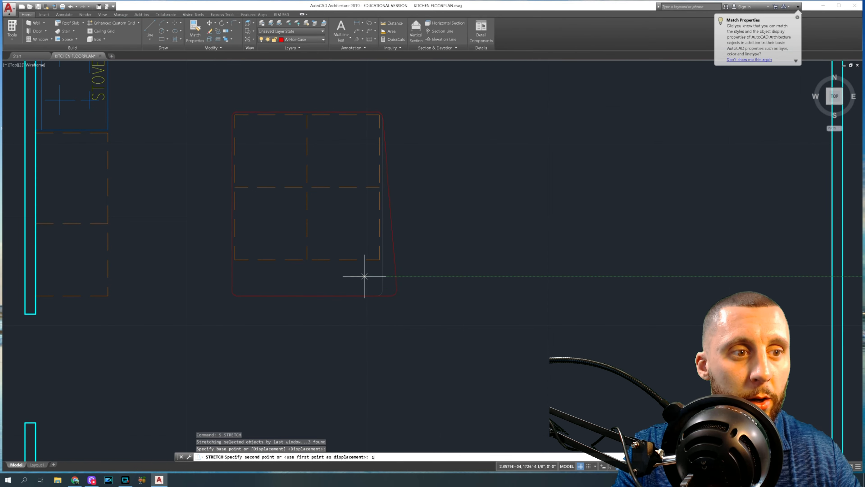
key("Return")
- Stretch the upper-right corner of the countertop outline 11 inches to the right, leaving the cabinet lines out
scroll(376, 91, "up", 4)
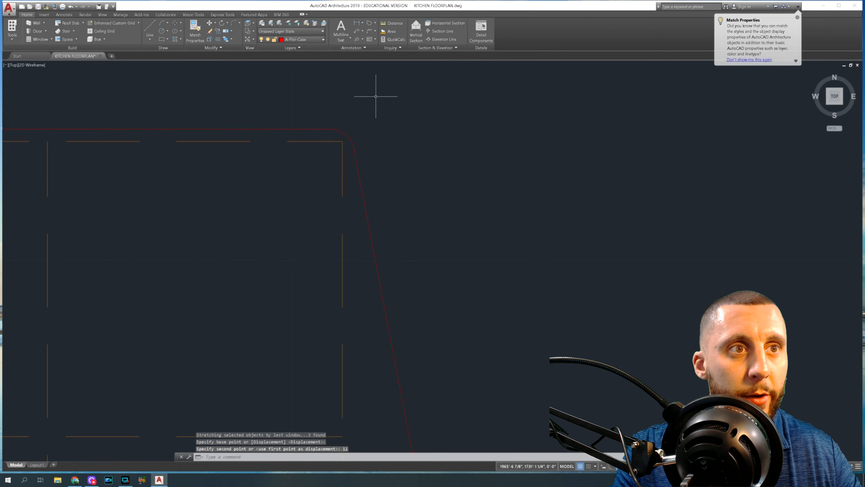
left_click(374, 96)
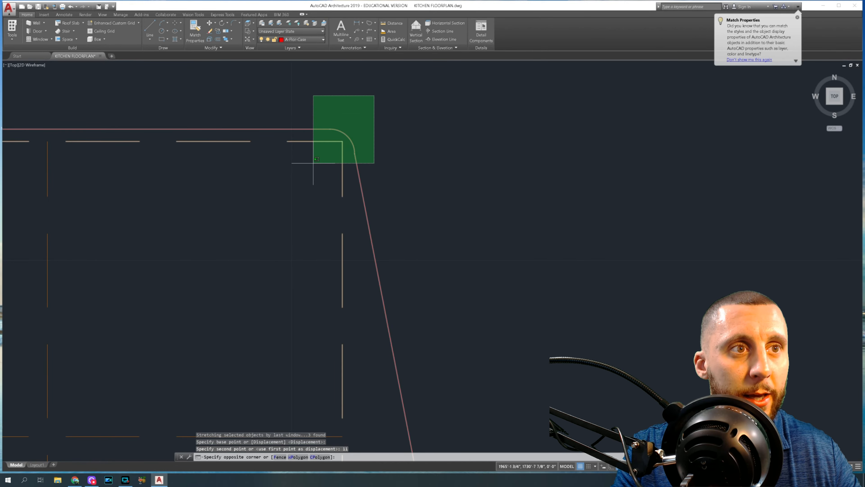
left_click(330, 133)
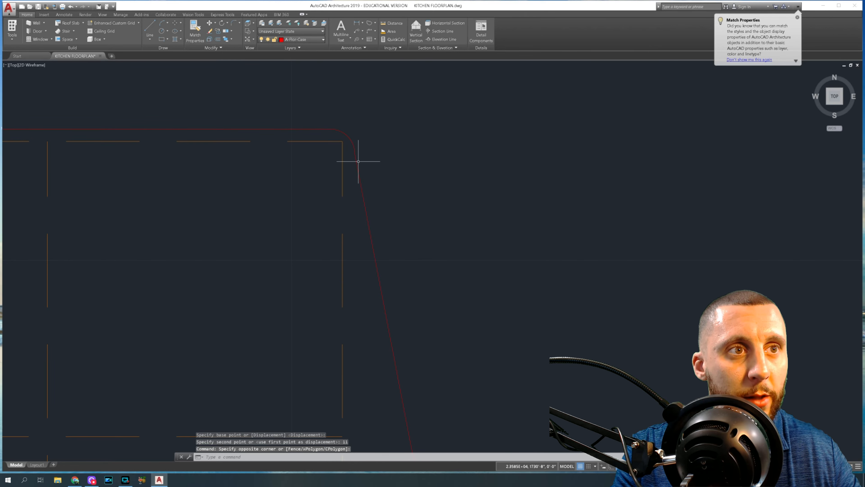
left_click(360, 98)
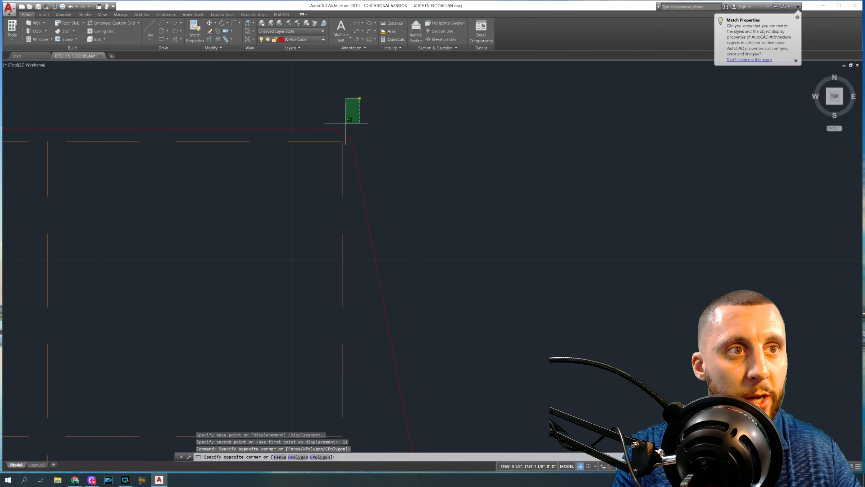
left_click(312, 170)
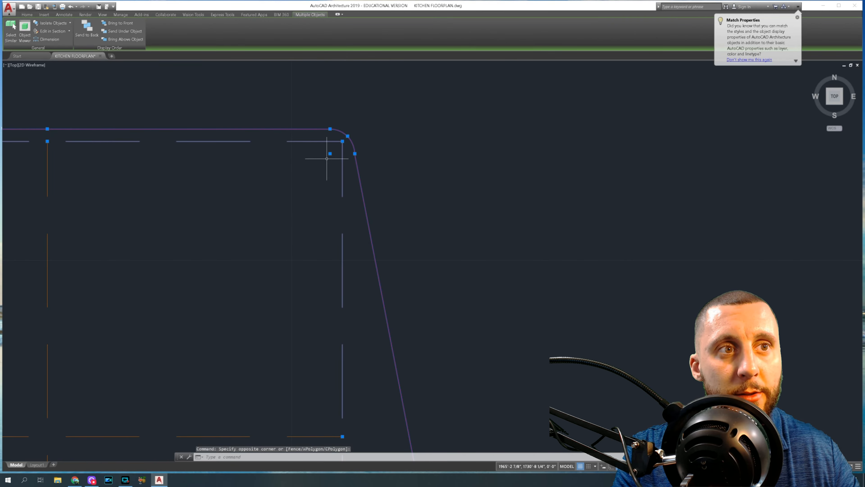
left_click(308, 141, "shift")
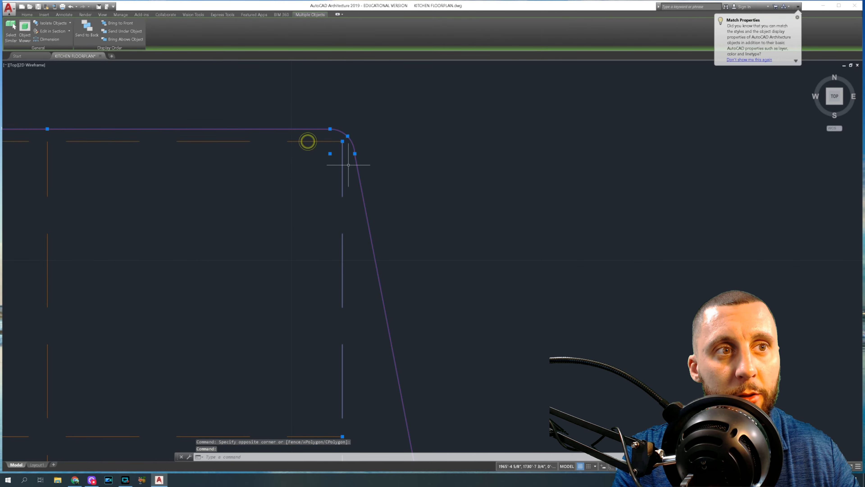
type("s")
key("Return")
left_click(379, 134)
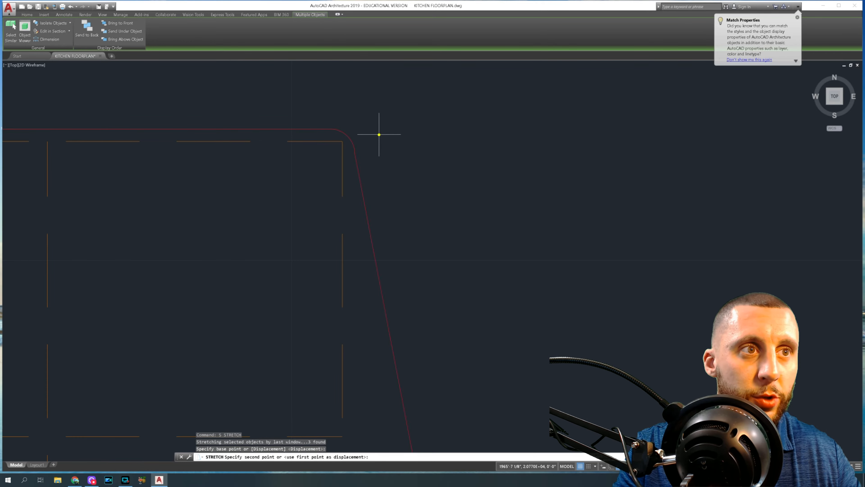
type("11")
key("Return")
scroll(426, 178, "down", 5)
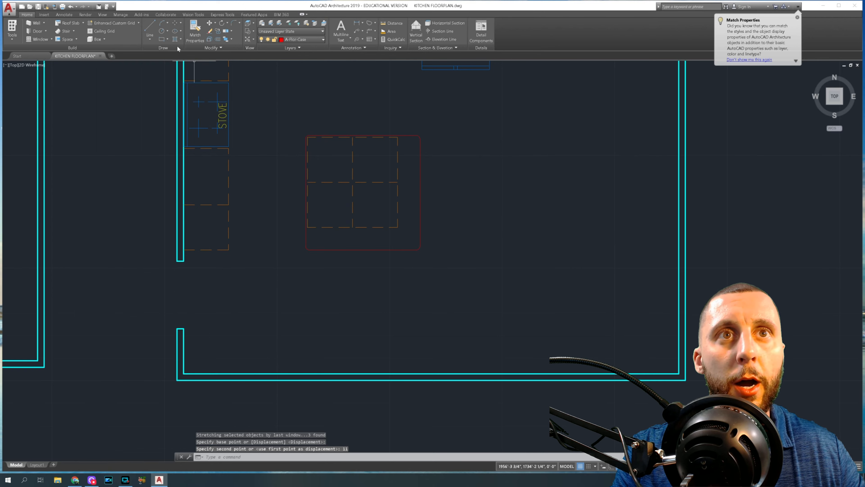
- Draw a circle of 6 inch radius centred on the countertop's bottom edge, in line with the island's vertical cabinet divider
left_click(163, 31)
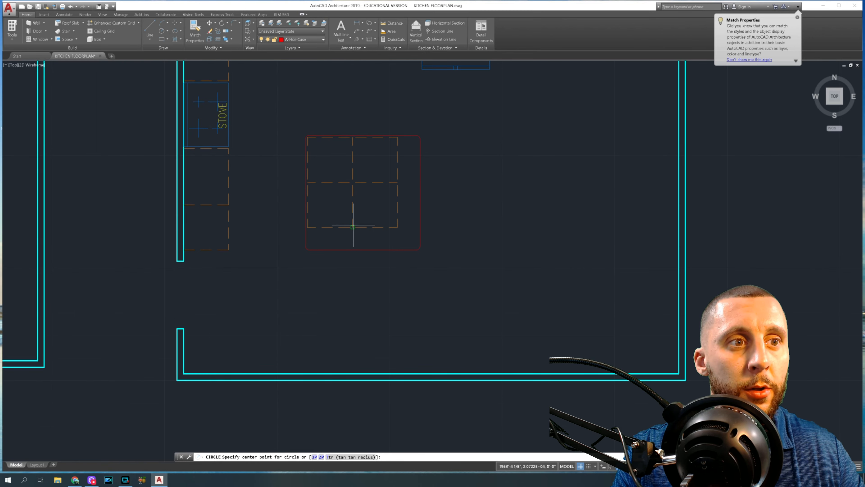
left_click(353, 249)
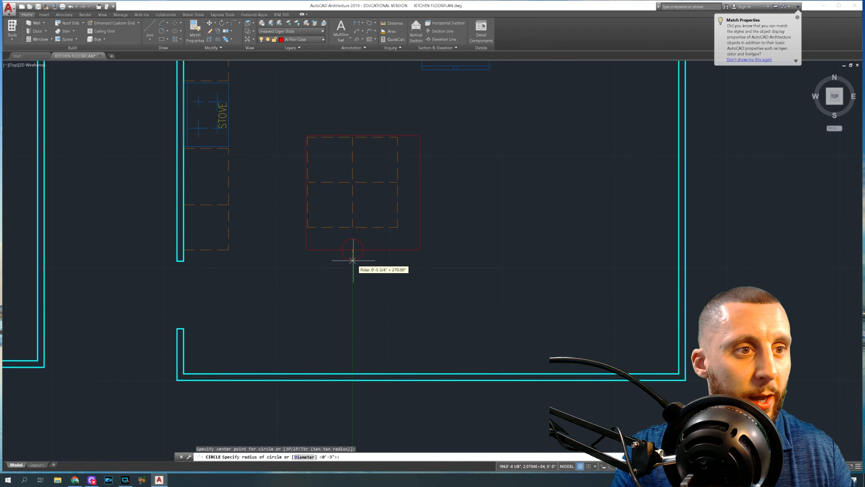
type("6")
key("Return")
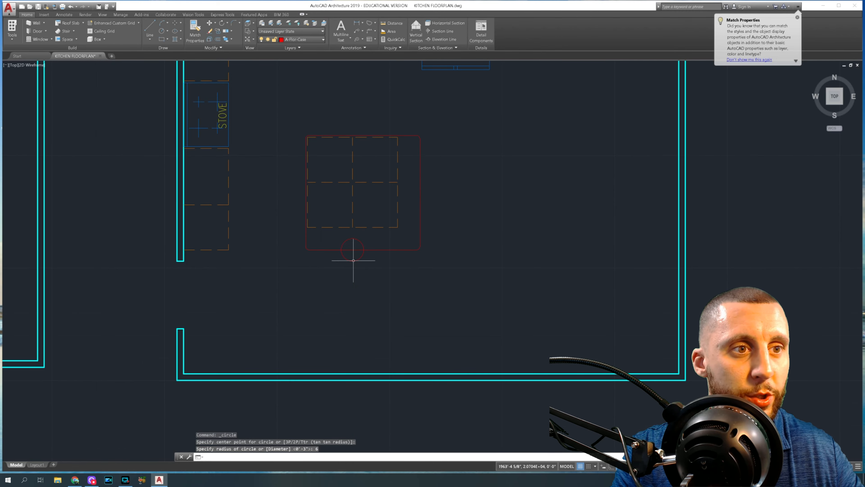
- Move the circle 12 inches to the left along the countertop's bottom edge
scroll(354, 260, "up", 4)
middle_click_drag(355, 256, 353, 271)
left_click(352, 270)
left_click(337, 287)
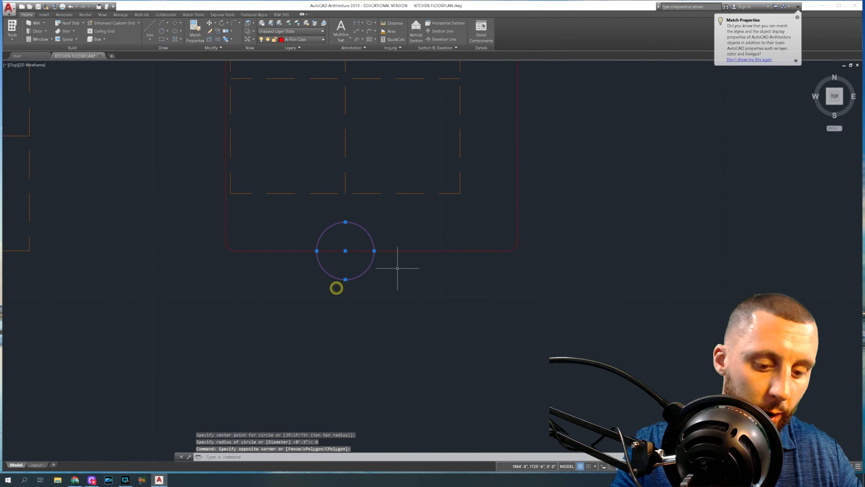
type("m")
key("Return")
left_click(451, 268)
type("12")
key("Return")
- Copy the circle 24 inches to the right along the countertop's bottom edge
left_click(324, 263)
left_click(297, 282)
type("copy")
key("Return")
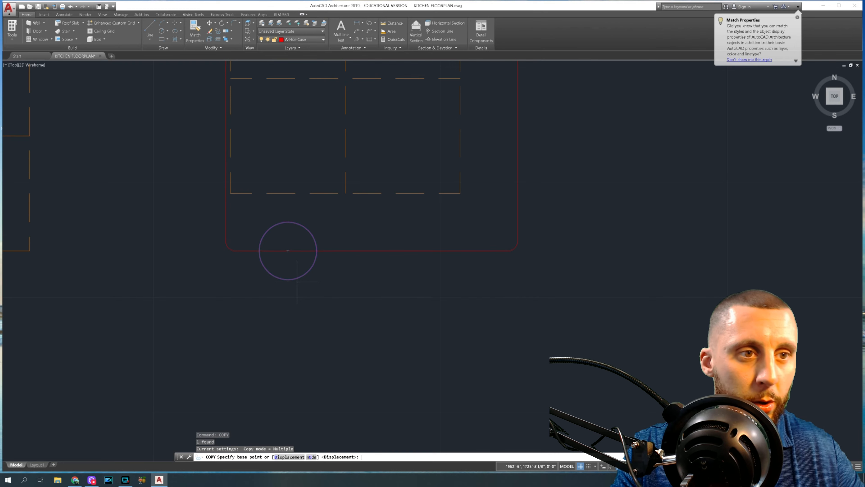
left_click(323, 283)
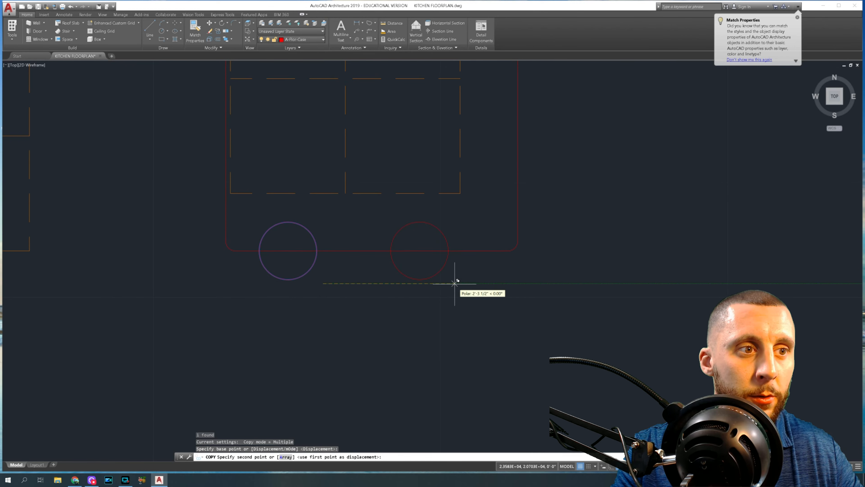
type("24")
key("Return")
key("Escape")
- Mirror both seat circles across the island's diagonal onto the countertop's right edge, keeping the originals
left_click(441, 260)
left_click(306, 290)
scroll(306, 289, "down", 2)
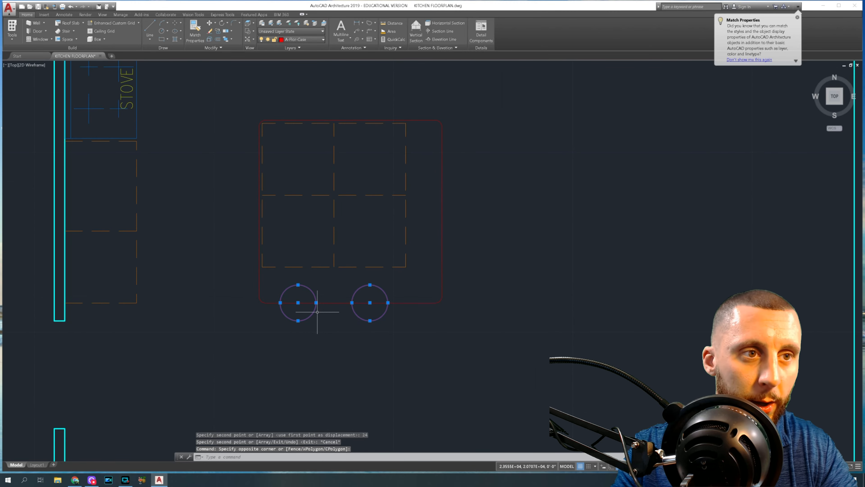
type("mi")
key("Return")
left_click(404, 266)
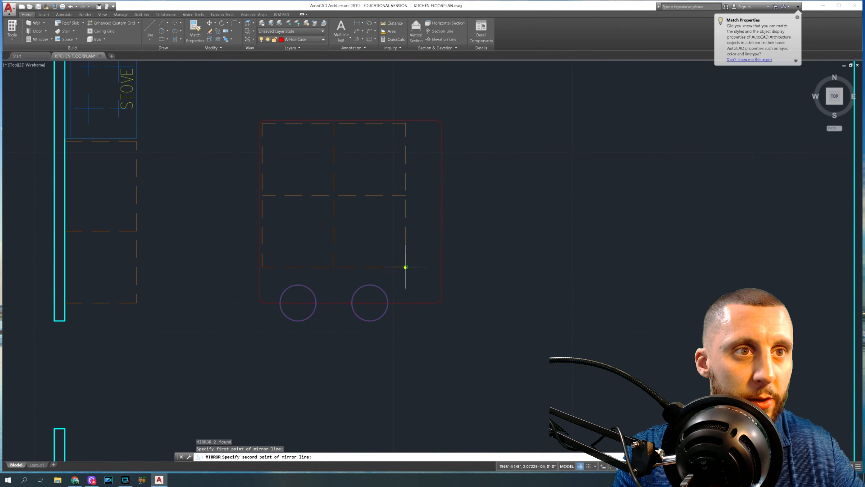
left_click(262, 124)
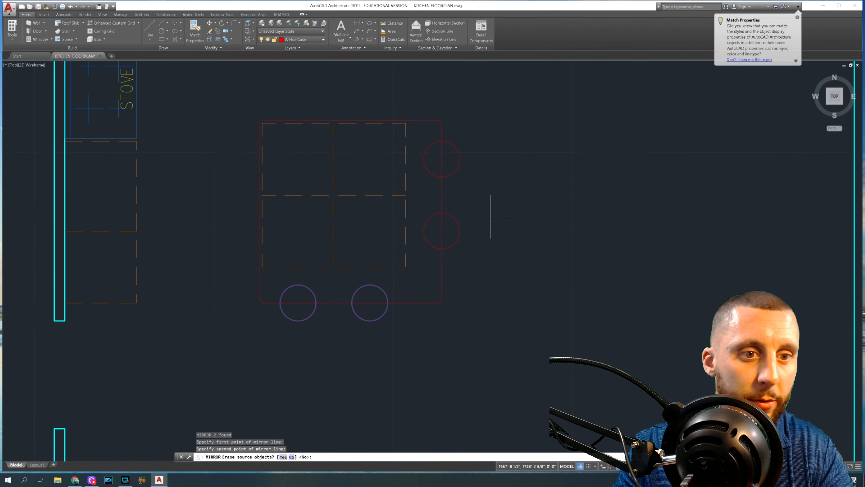
key("Return")
- Trim away the halves of the four seat circles that lie inside the countertop outline
type("tr")
key("Return")
key("Return")
left_click(438, 167)
left_click(435, 234)
left_click(387, 282)
left_click(292, 295)
scroll(292, 296, "down", 3)
key("Escape")
scroll(340, 291, "down", 2)
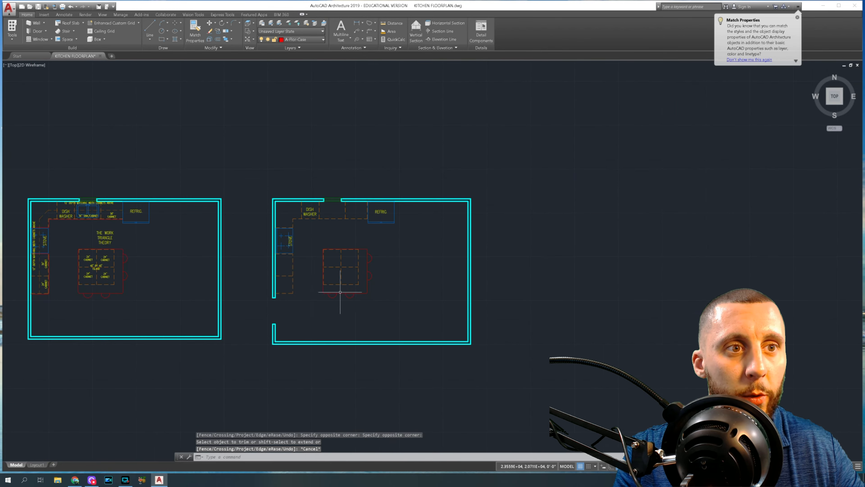
- Copy the four 24" CABINET labels and the 48" BY 48" ISLAND label from the reference island to the same position on the new island
middle_click_drag(309, 294, 448, 226)
scroll(253, 208, "up", 3)
left_click(222, 191)
left_click(195, 214)
left_click(150, 186)
left_click(139, 208)
left_click(154, 126)
left_click(132, 147)
left_click(228, 127)
left_click(209, 144)
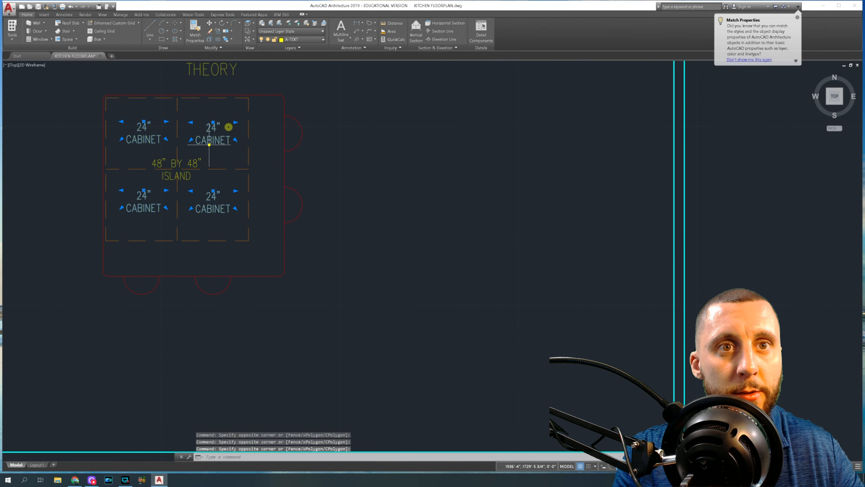
left_click(197, 161)
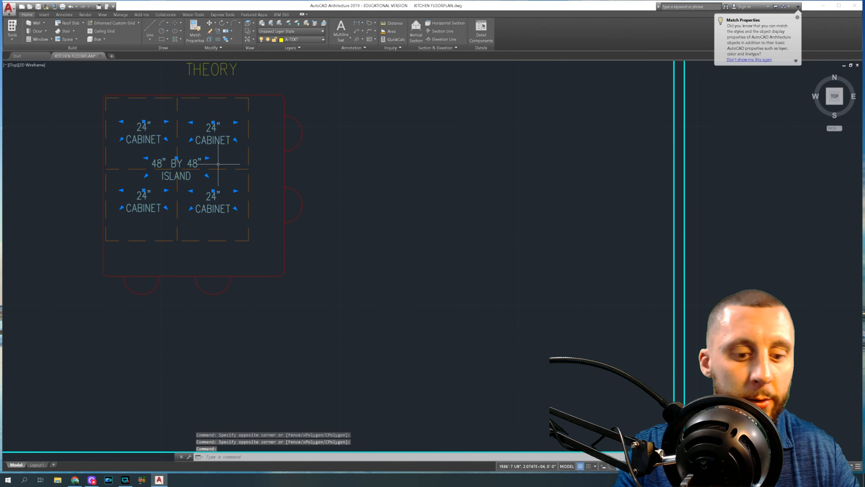
type("c")
key("Return")
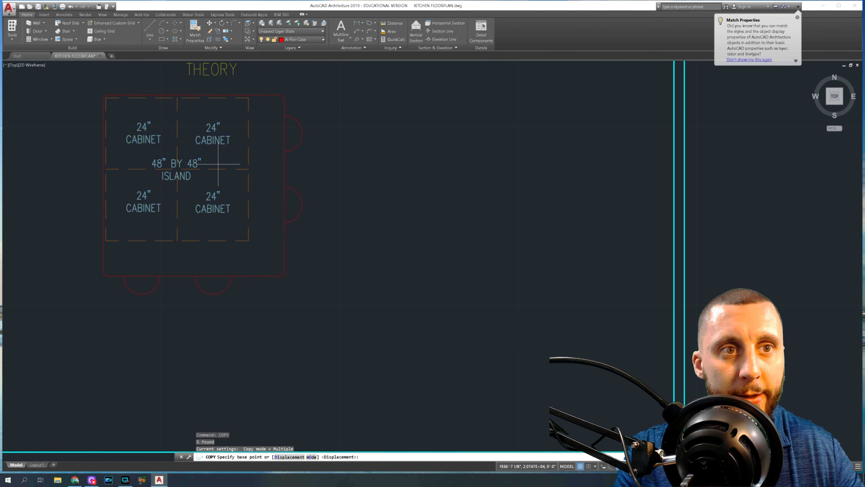
left_click(248, 240)
scroll(444, 231, "down", 4)
scroll(487, 232, "up", 4)
left_click(510, 247)
scroll(510, 248, "down", 4)
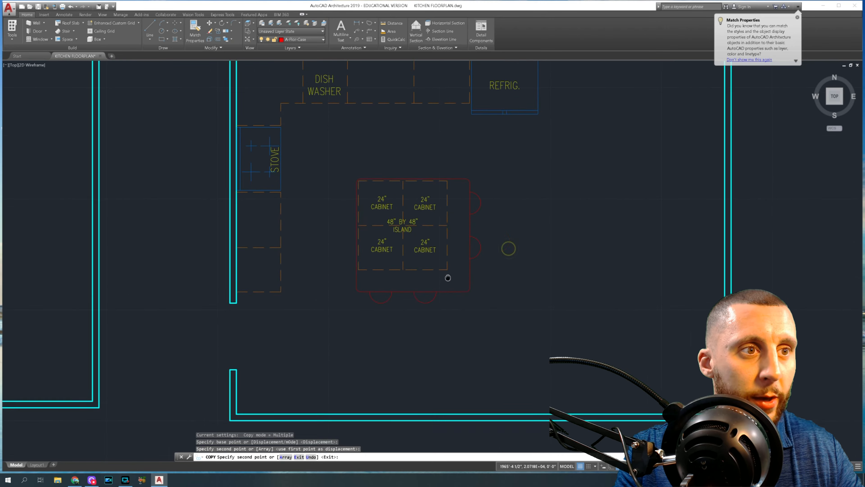
key("Escape")
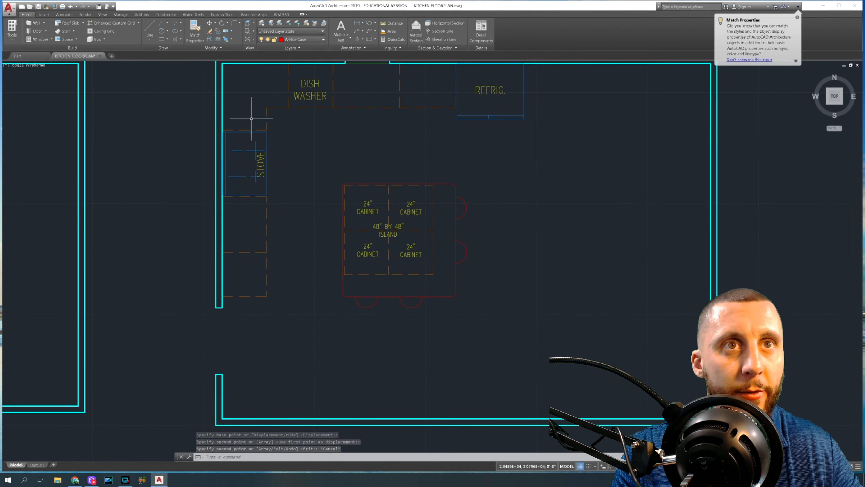
left_click(150, 30)
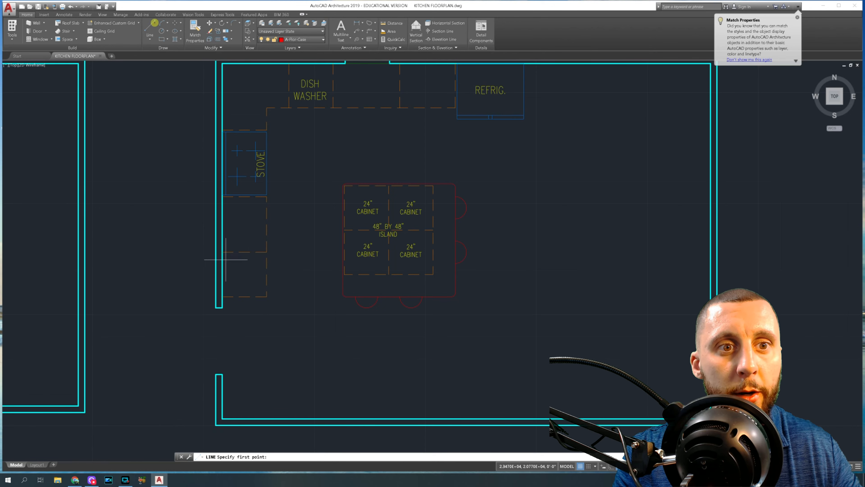
scroll(230, 298, "up", 5)
type("1")
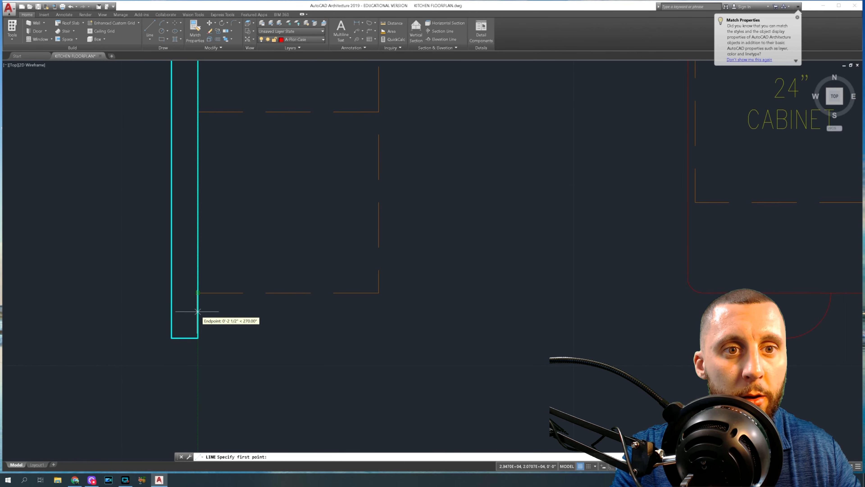
key("Return")
key("Escape")
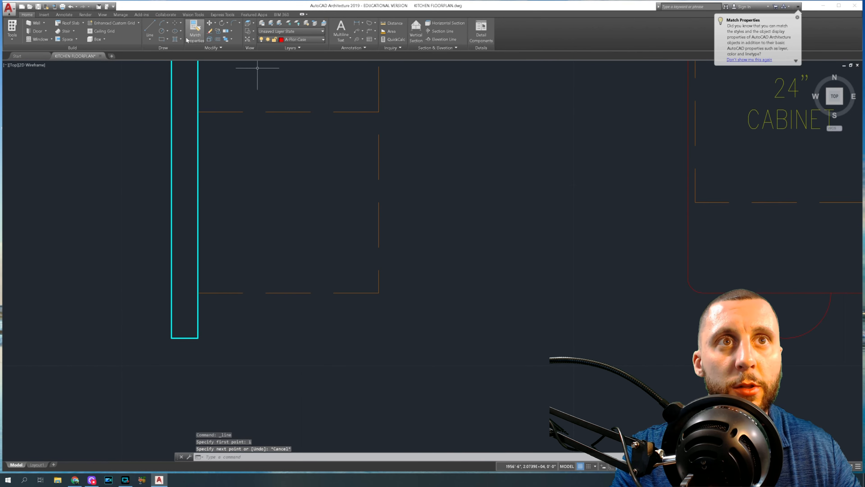
- Offset the bottom and right edges of the base cabinets below the stove 1 inch outward
left_click(219, 39)
type("1")
key("Return")
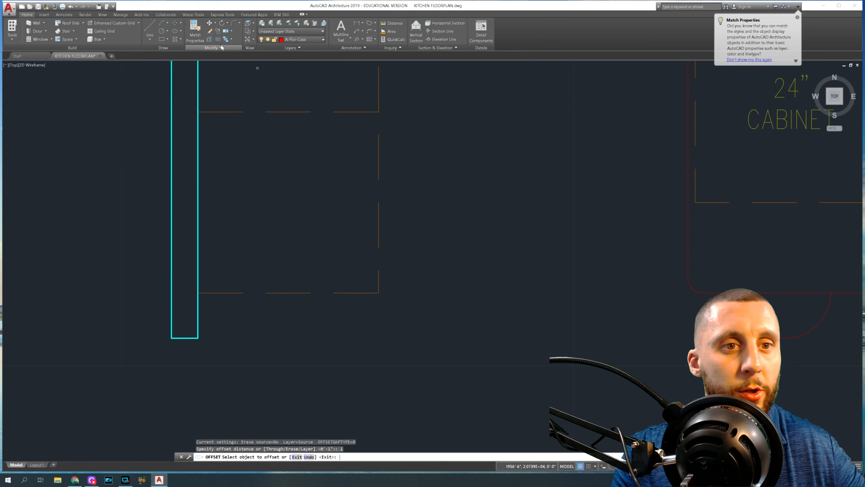
left_click(289, 293)
left_click(293, 310)
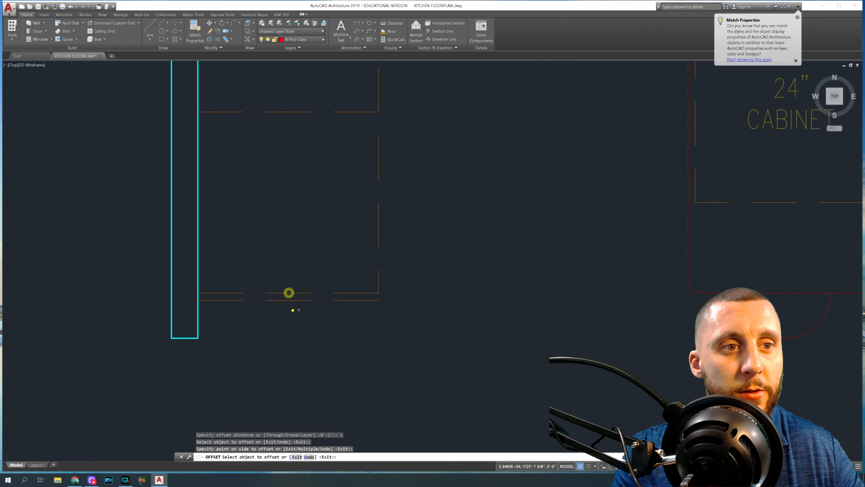
left_click(380, 231)
left_click(419, 218)
key("Escape")
key("Escape")
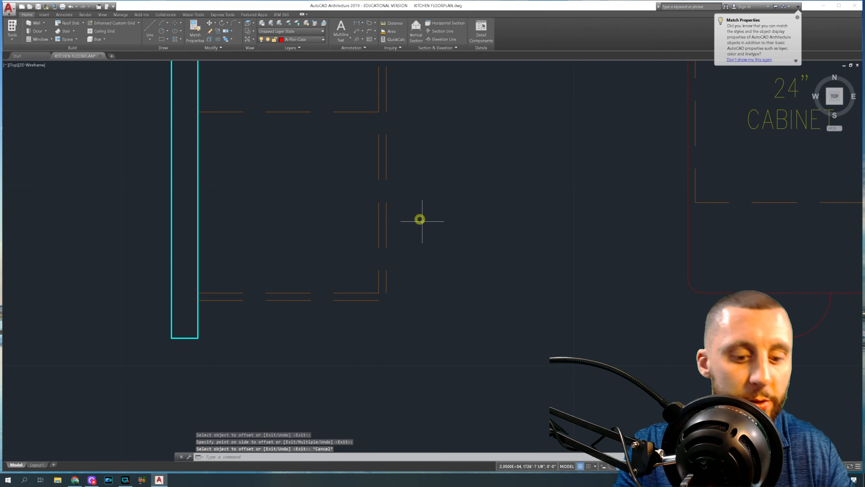
- Fillet the lower-right corner between the two offset countertop lines with a 2 inch radius
type("FILLET")
key("Return")
type("R")
key("Return")
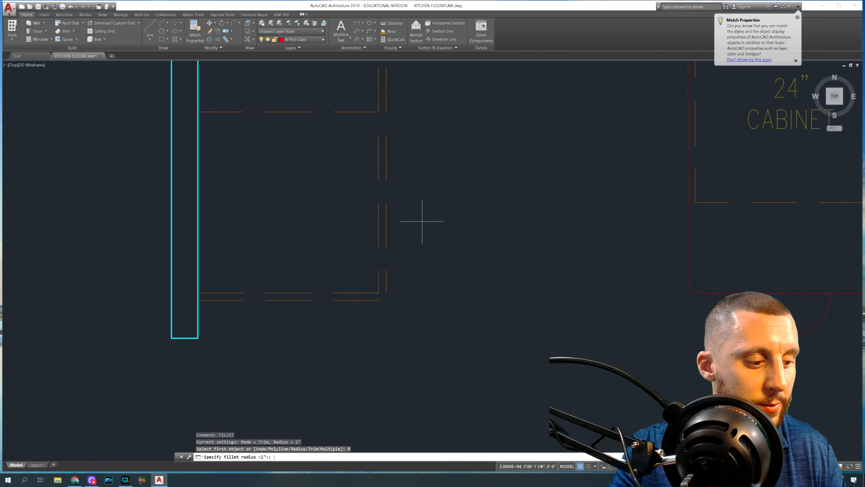
type("2")
key("Return")
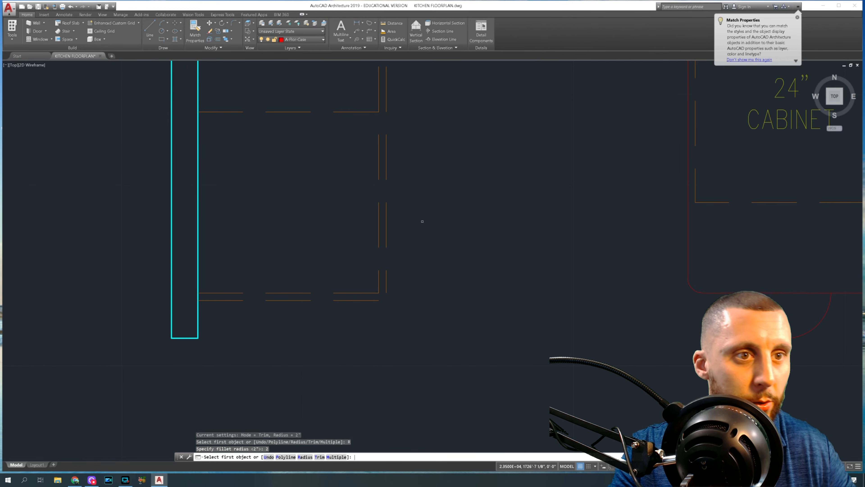
left_click(371, 301)
left_click(385, 286)
scroll(388, 283, "down", 4)
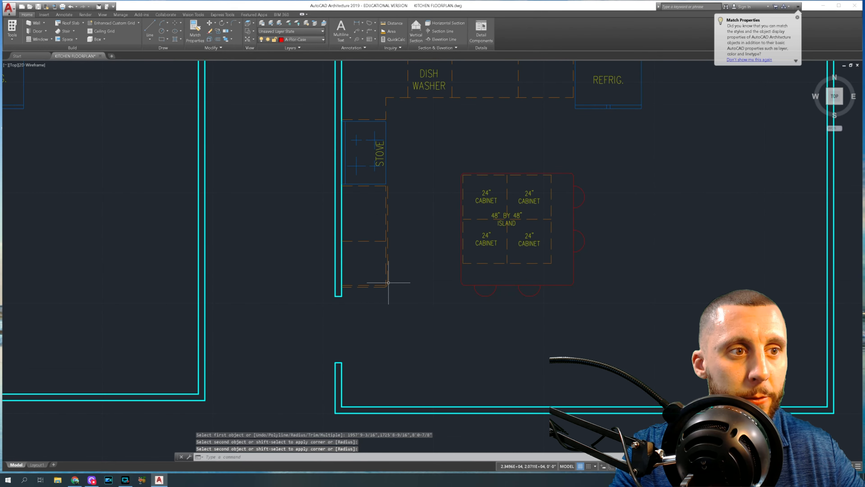
- Match the properties of an island seat arc onto the two offset countertop lines below the stove
left_click(195, 30)
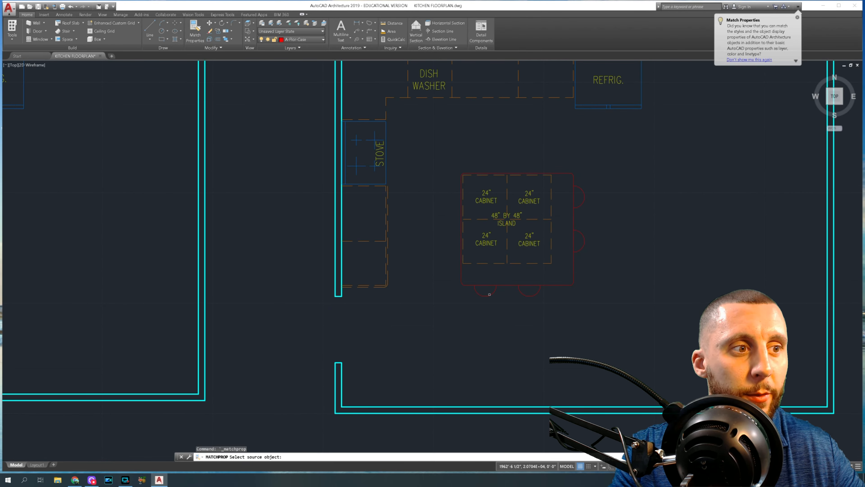
left_click(476, 293)
scroll(382, 282, "up", 5)
left_click(405, 352)
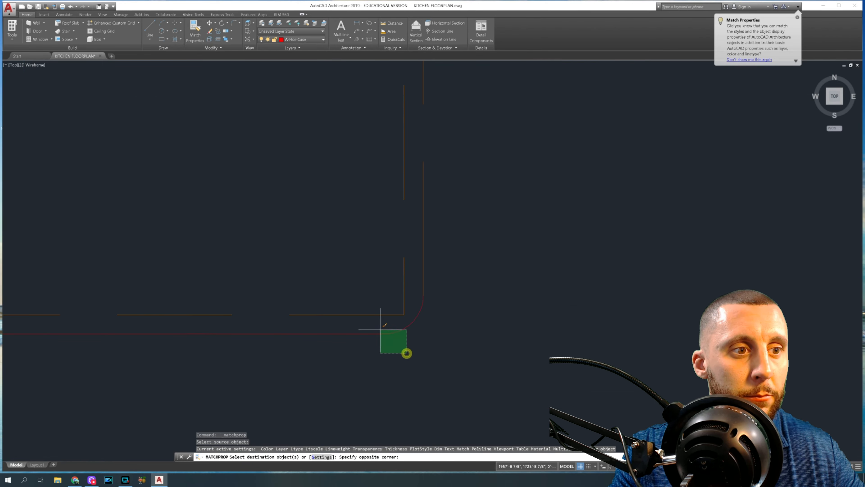
left_click(381, 328)
left_click(430, 279)
left_click(423, 295)
scroll(418, 299, "down", 4)
scroll(446, 236, "up", 2)
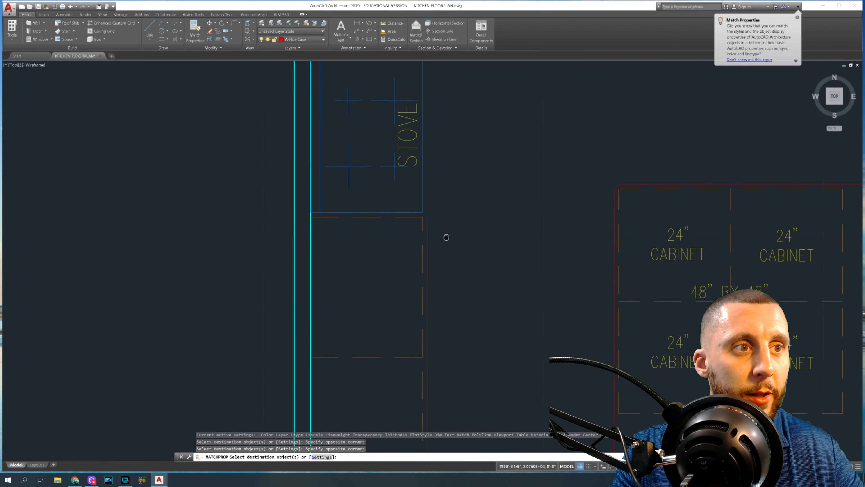
scroll(436, 291, "up", 3)
key("Escape")
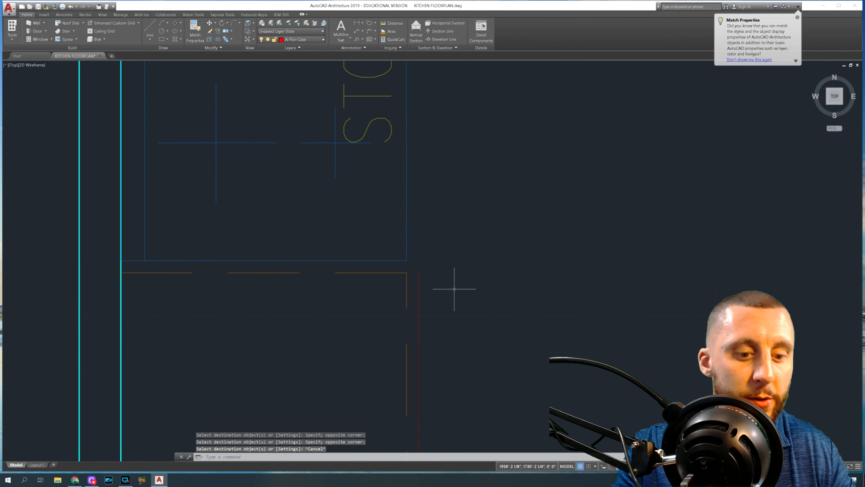
- Fillet the countertop's right edge with the cabinet line just below the stove, using a 2 inch radius
type("FIL")
key("Return")
type("R")
key("Return")
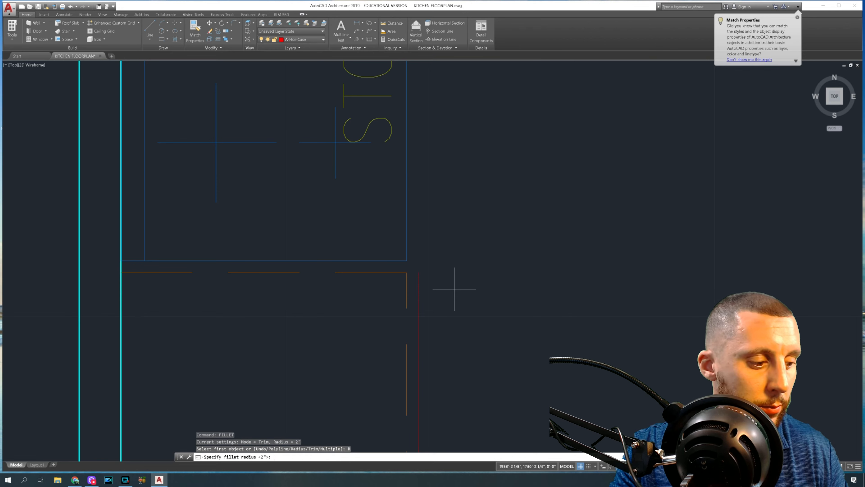
type("2")
key("Return")
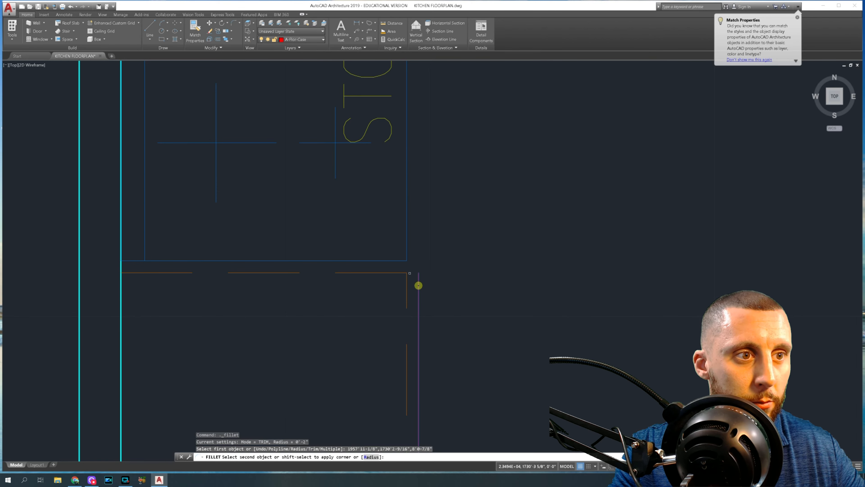
left_click(418, 285)
- Trim the end of the cabinet's vertical front line that projects past the new fillet arc below the stove
type("TR")
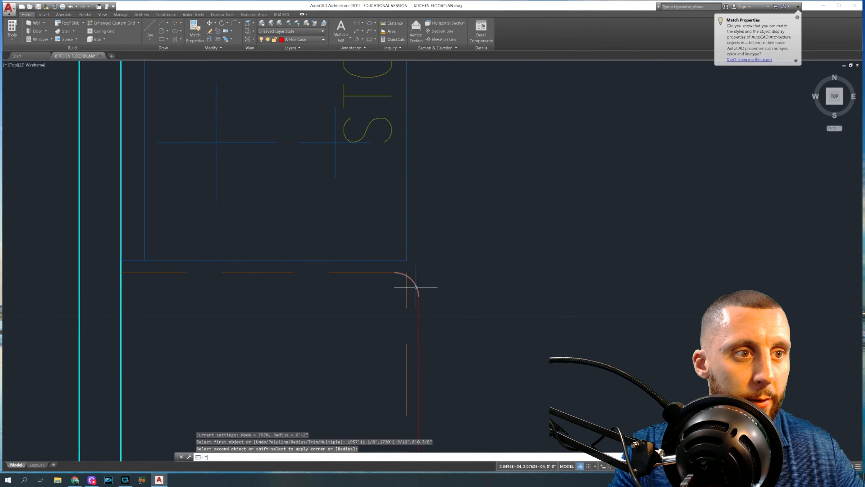
key("Return")
key("Return")
scroll(409, 272, "up", 3)
left_click(404, 271)
left_click(397, 276)
scroll(406, 275, "down", 3)
key("Escape")
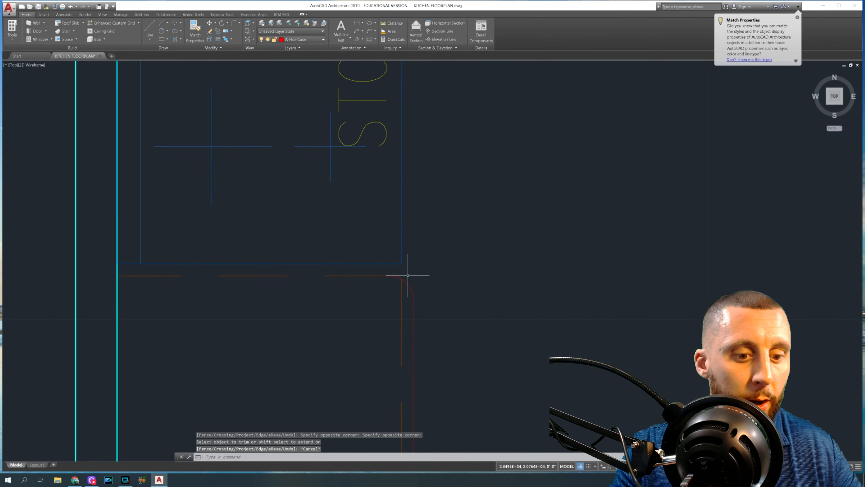
type("M")
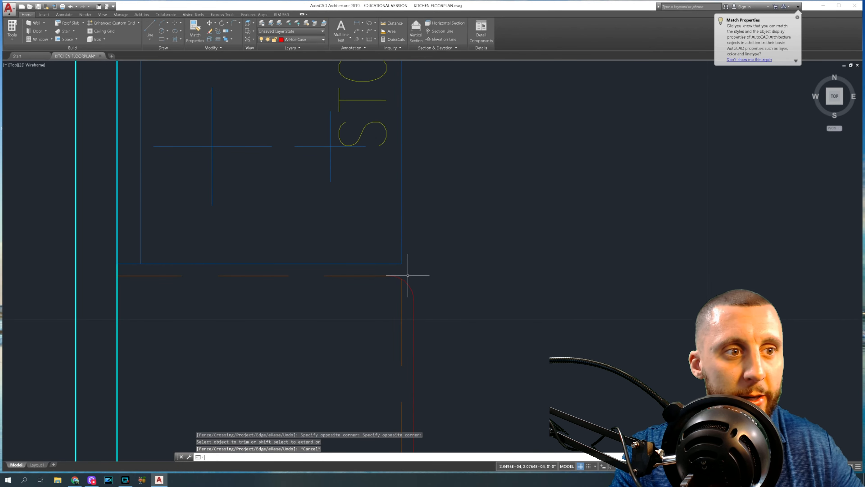
key("Escape")
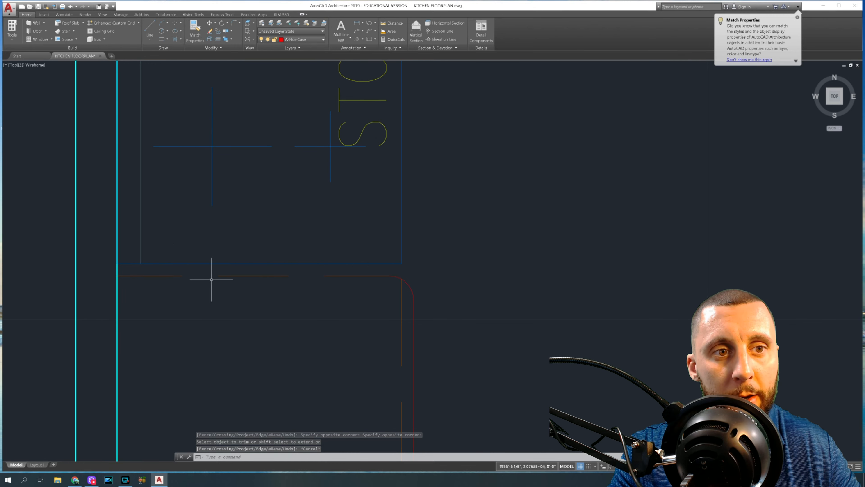
left_click(246, 282)
left_click(240, 273)
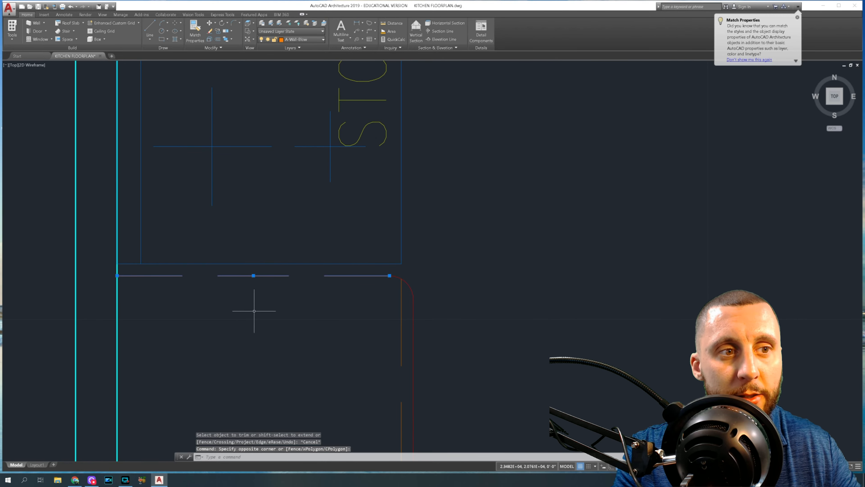
key("Escape")
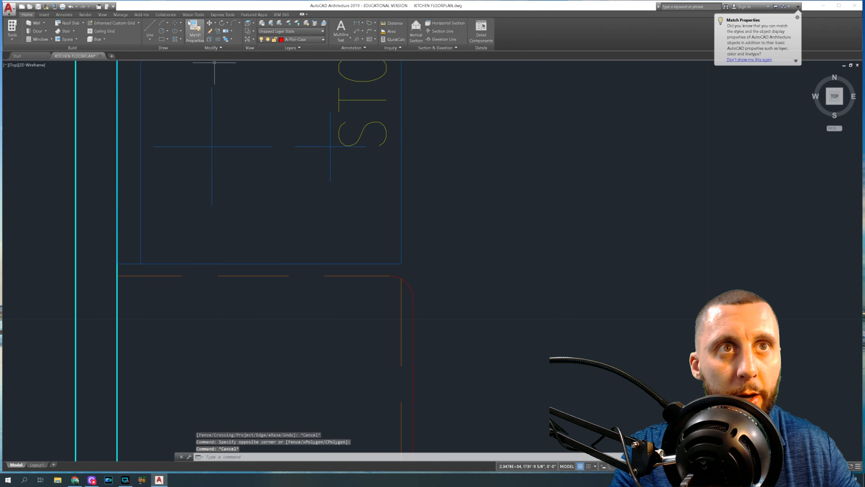
- Match the properties of the countertop's fillet arc onto the horizontal line just below the stove
left_click(200, 31)
left_click(407, 287)
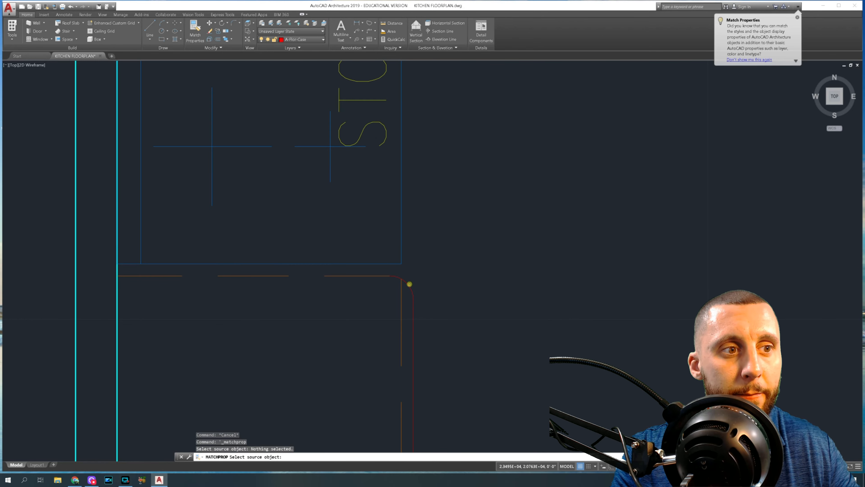
left_click(367, 284)
scroll(395, 294, "down", 3)
key("Escape")
- Copy the 30" CABINET and 24" CABINET labels from the reference layout into the two cabinets below the stove in the new plan
middle_click_drag(412, 315, 410, 210)
scroll(420, 289, "down", 4)
middle_click_drag(396, 290, 585, 244)
scroll(220, 233, "up", 4)
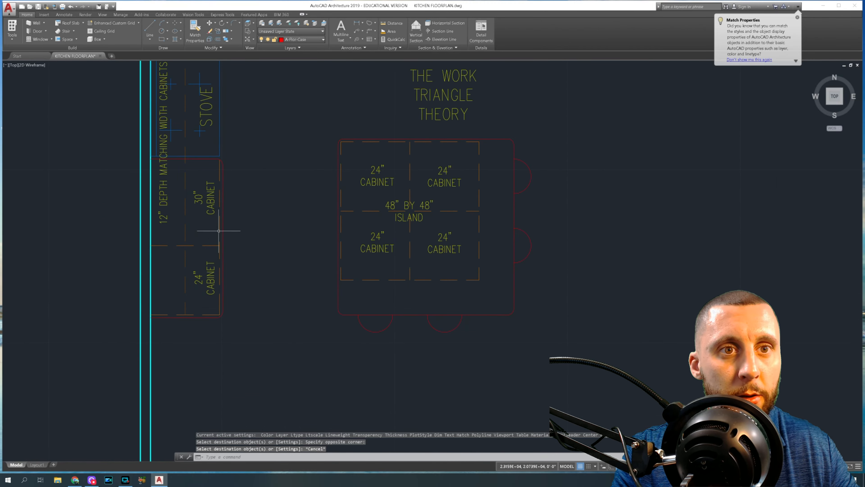
left_click(203, 196)
left_click(201, 274)
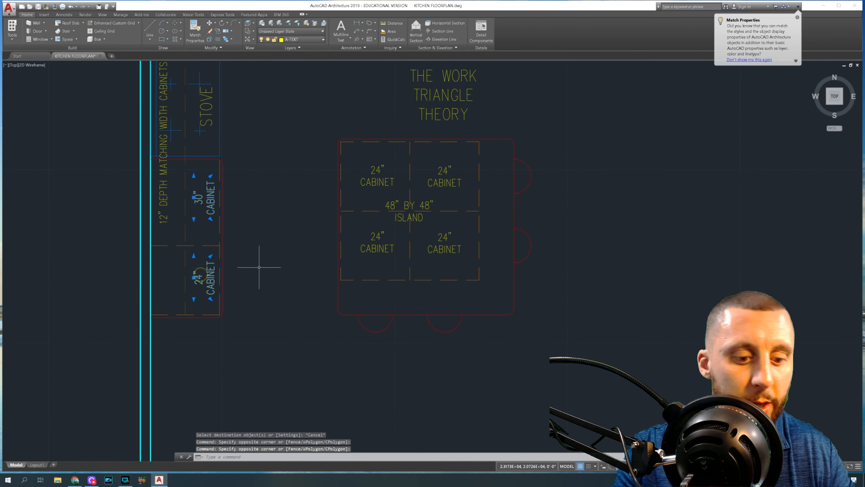
key("ctrl+c")
key("ctrl+v")
scroll(174, 298, "down", 6)
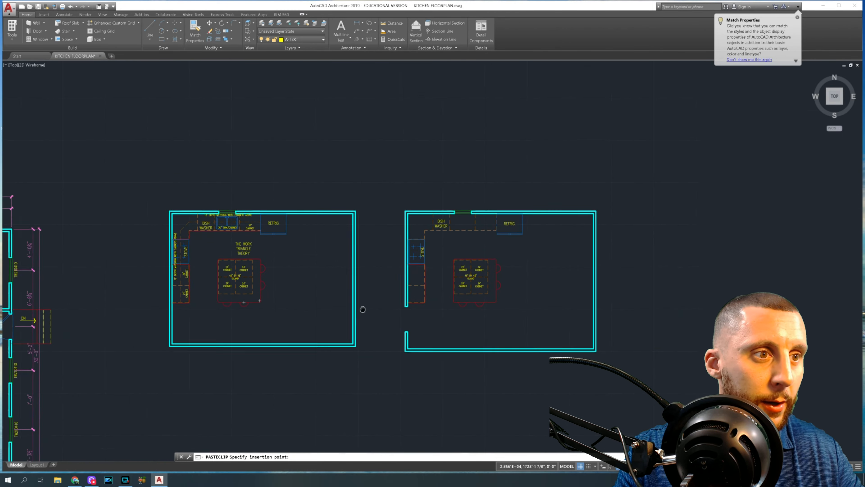
scroll(420, 294, "up", 6)
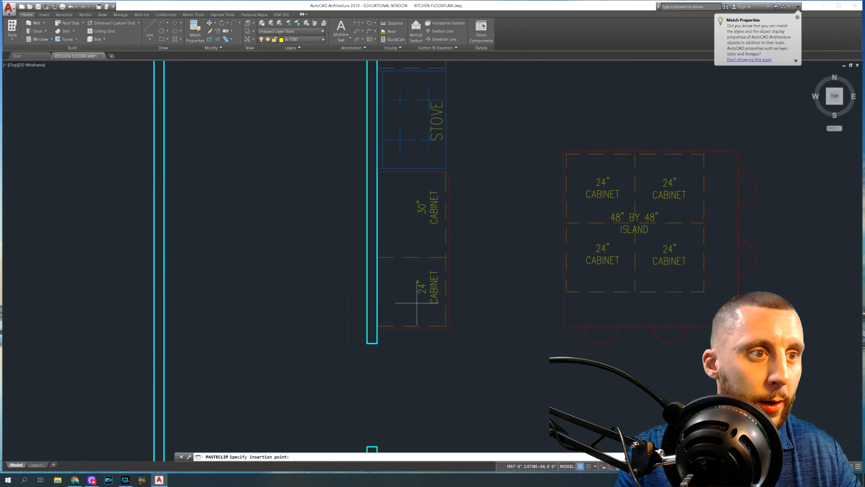
key("Escape")
- Offset the front line of the cabinets under the window and the short vertical cabinet line above the stove outward as countertop edges
scroll(327, 403, "down", 3)
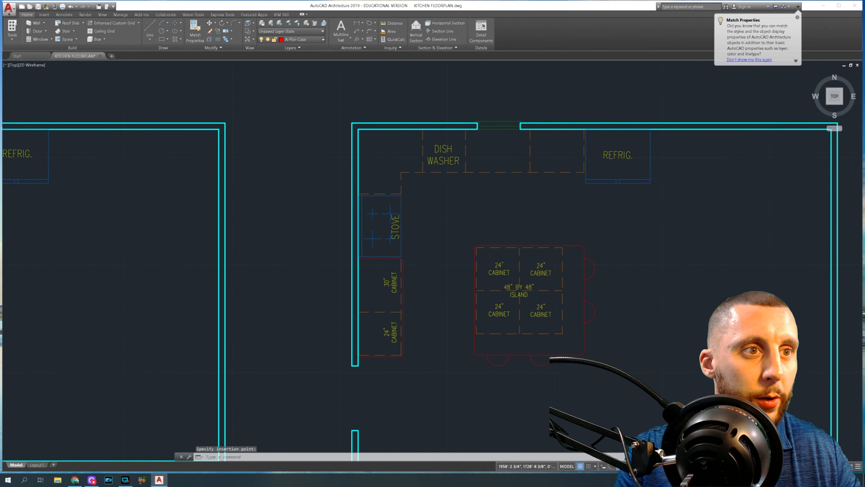
middle_click_drag(379, 219, 367, 270)
scroll(389, 223, "up", 5)
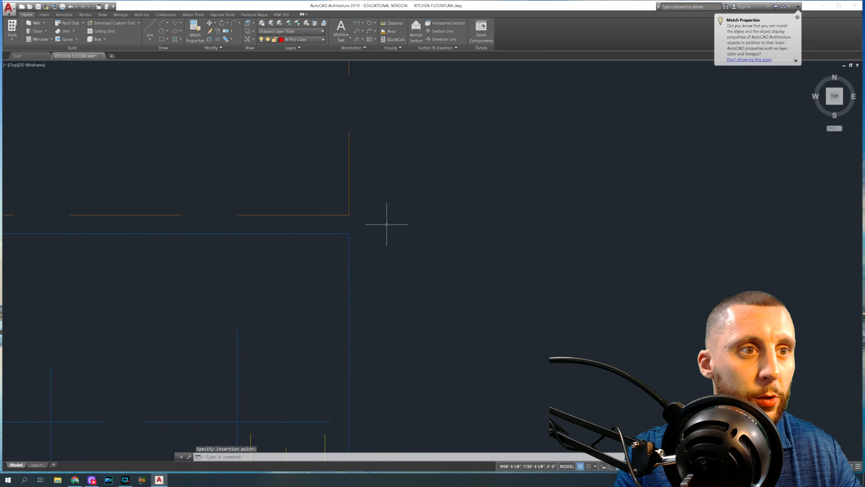
scroll(257, 83, "up", 3)
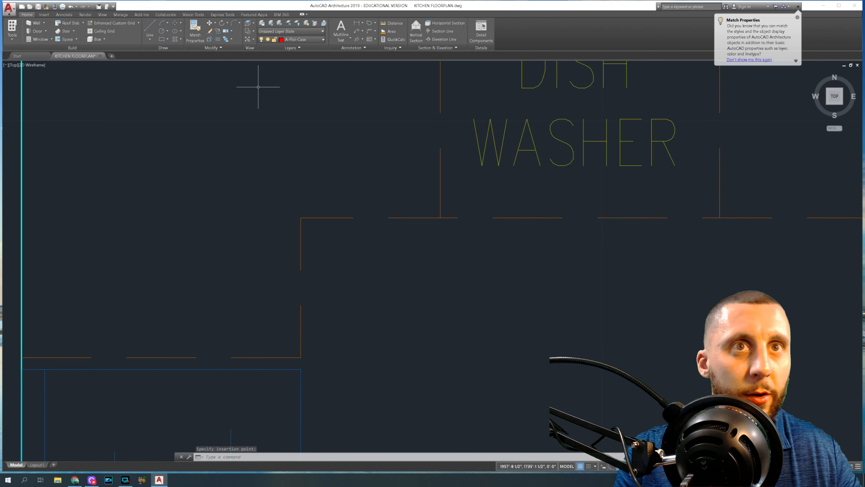
left_click(219, 39)
key("Return")
left_click(342, 218)
left_click(314, 245)
left_click(313, 254)
left_click(301, 253)
scroll(336, 253, "down", 5)
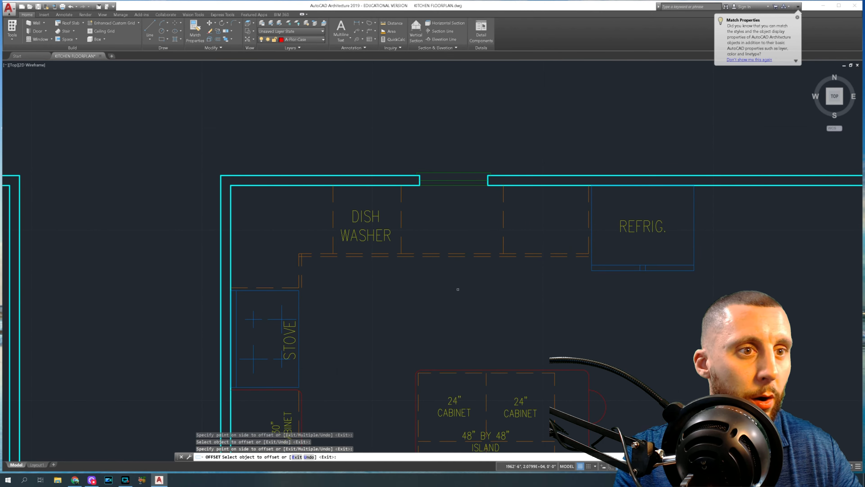
key("Return")
- Fillet the offset countertop lines at the inner corner and at the corner just above the stove, using a 2 inch radius
type("fillet")
key("Return")
type("r")
key("Return")
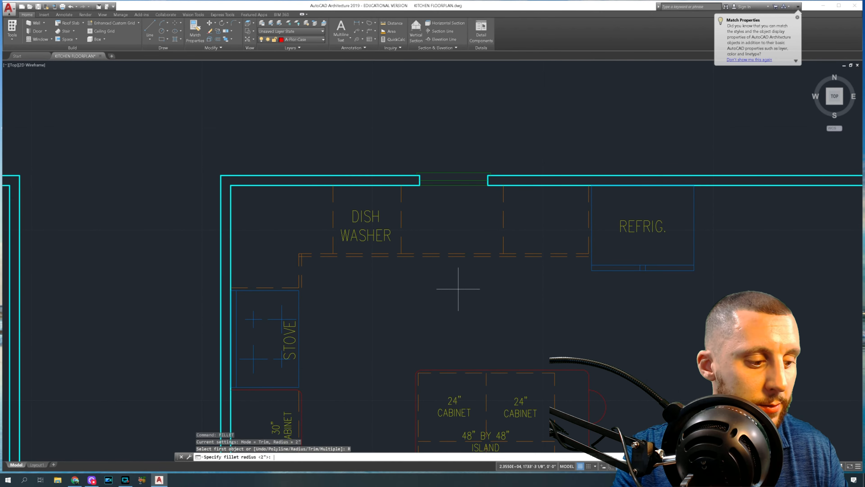
type("2")
key("Return")
scroll(302, 259, "up", 5)
left_click(306, 260)
left_click(324, 248)
key("Return")
left_click(305, 355)
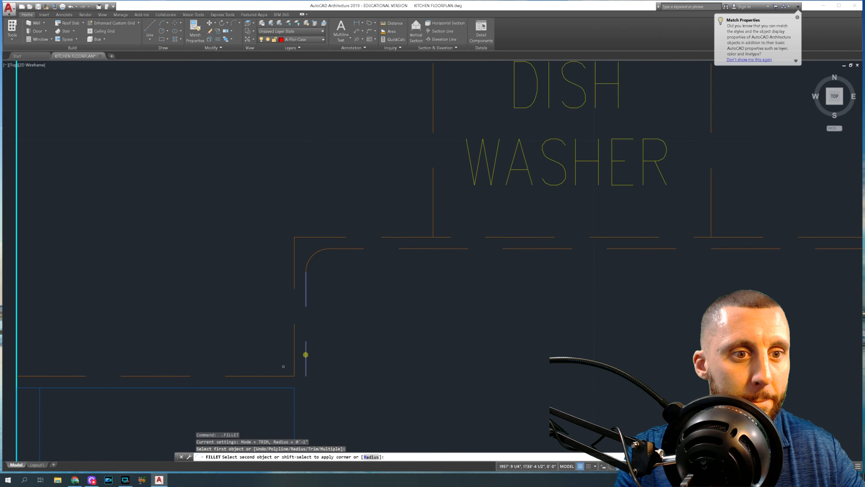
left_click(273, 376)
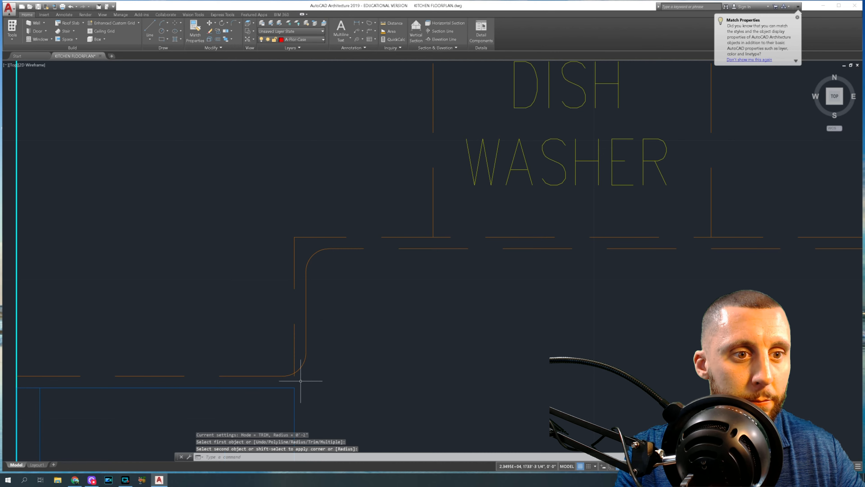
- Trim the end of the vertical cabinet line that projects past the fillet arc just above the stove
type("tr")
key("Return")
scroll(300, 380, "up", 3)
left_click(293, 367)
left_click(287, 376)
scroll(324, 323, "down", 4)
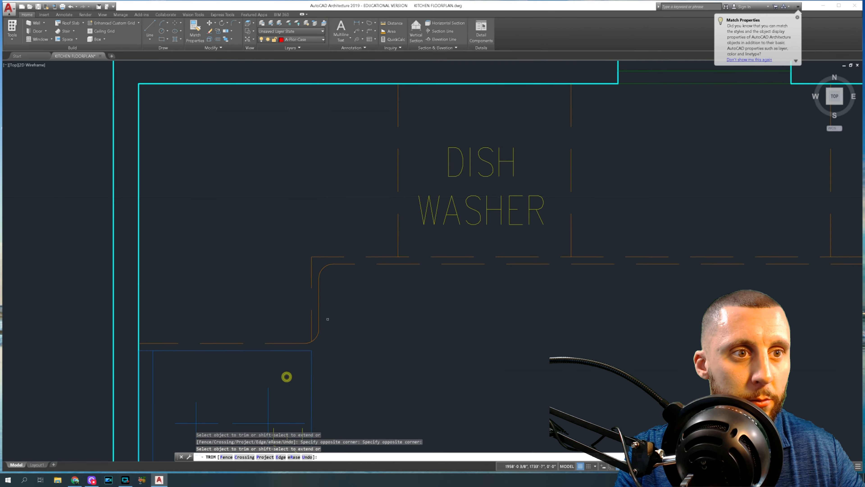
- Extend the upper countertop line to the side of the refrigerator
mouse_move(457, 287)
middle_mouse_down()
mouse_move(267, 286)
mouse_move(304, 289)
middle_mouse_up()
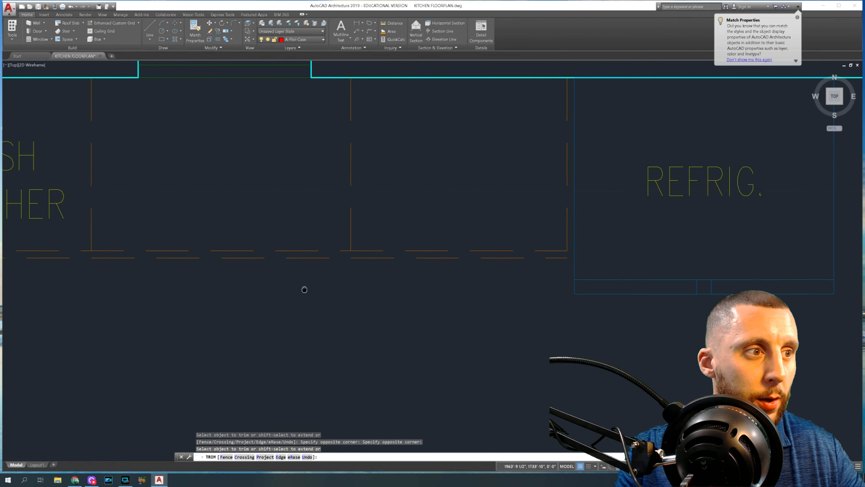
scroll(578, 259, "up", 4)
key("Escape")
type("ex")
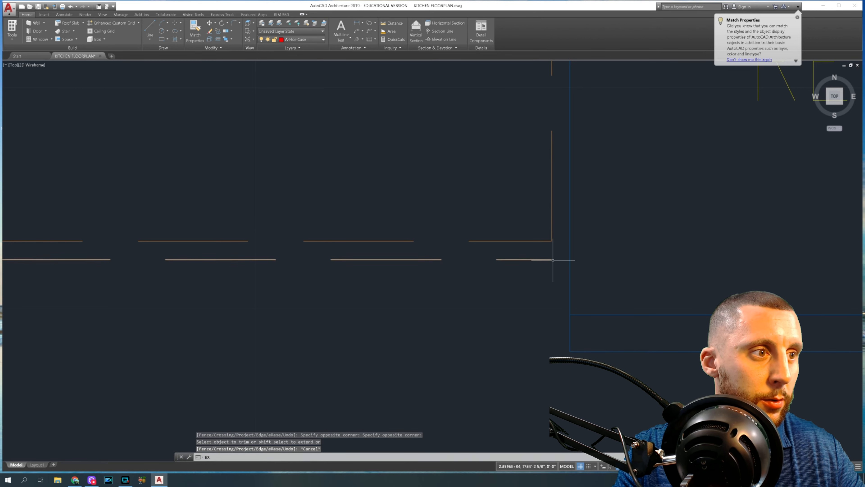
key("Return")
key("Return")
left_click(568, 239)
left_click(531, 278)
left_click(549, 253)
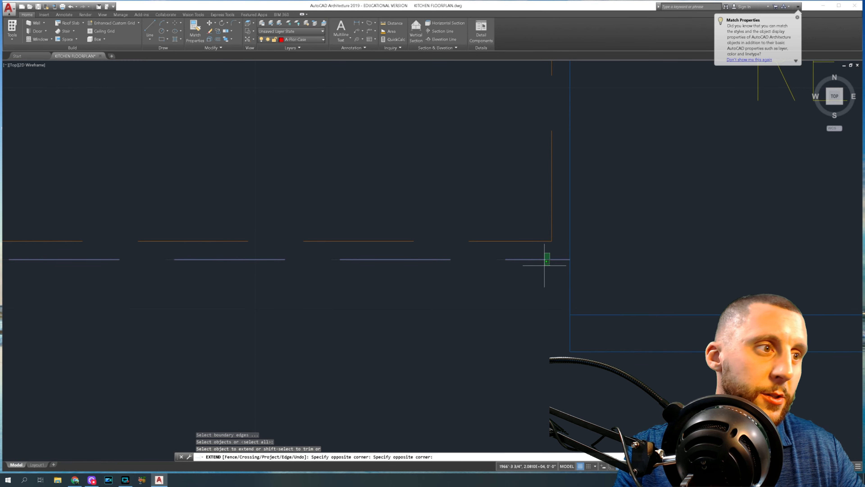
left_click(544, 261)
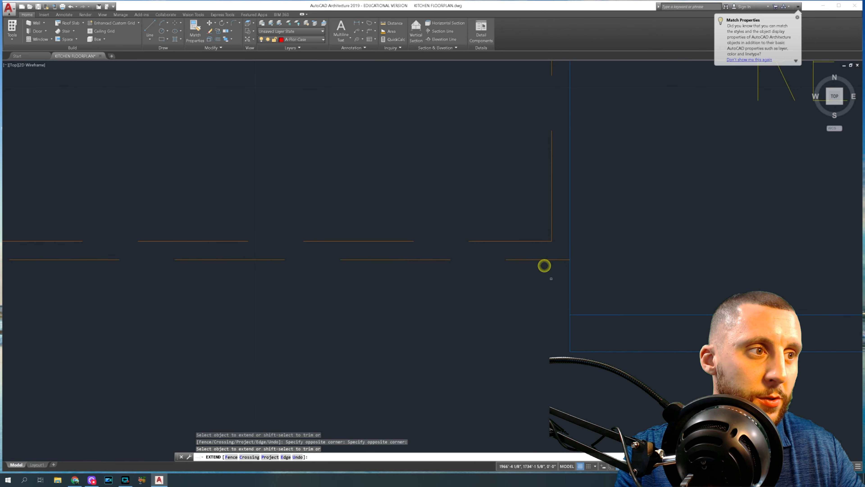
key("Escape")
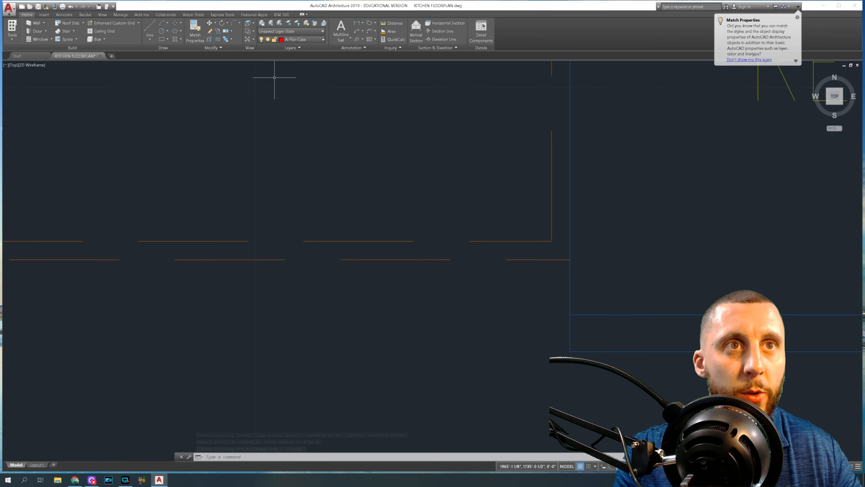
- Match the properties of the countertop line below the stove onto the upper countertop lines, their fillet arcs and the line above the stove
scroll(419, 178, "down", 6)
scroll(427, 181, "up", 2)
scroll(487, 195, "down", 3)
middle_click_drag(409, 213, 458, 212)
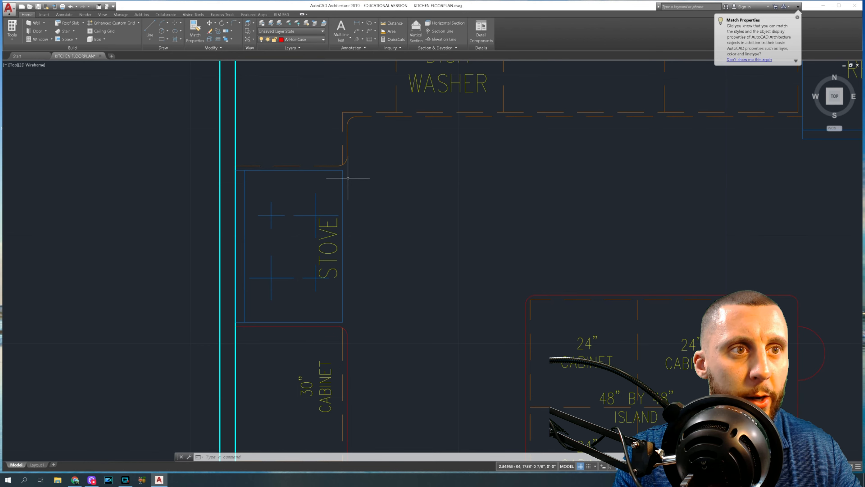
scroll(360, 186, "down", 2)
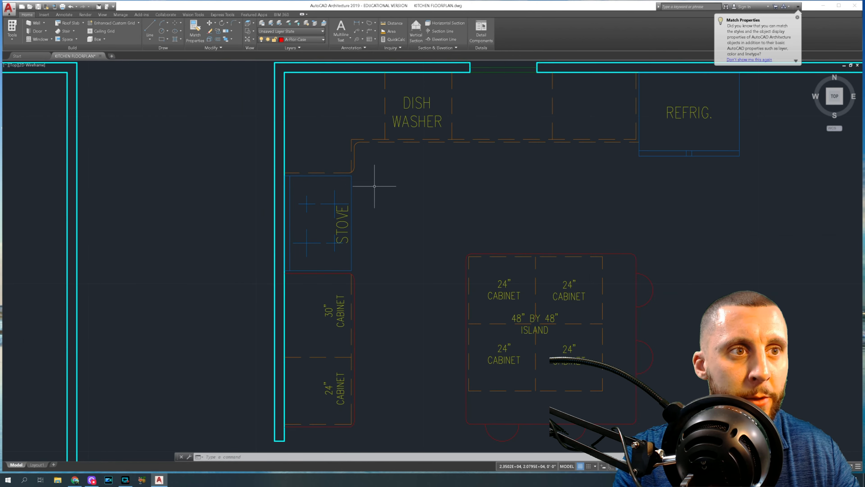
middle_click_drag(395, 186, 309, 269)
left_click(195, 31)
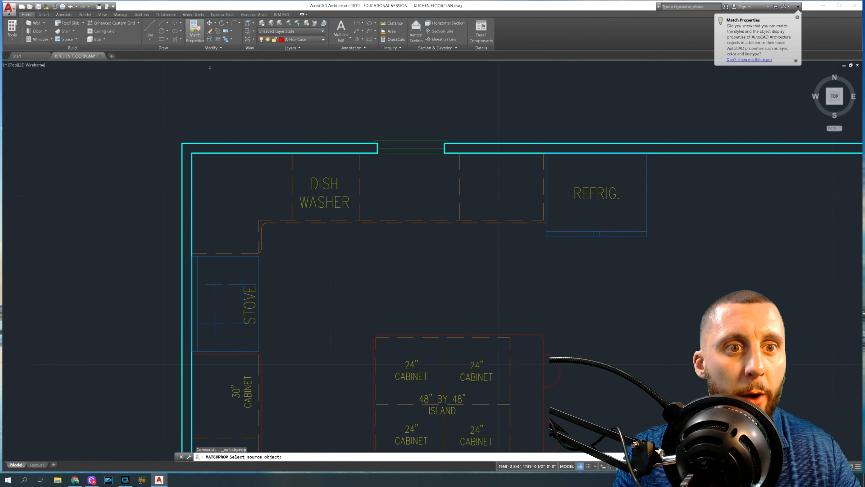
scroll(249, 354, "up", 4)
left_click(253, 344)
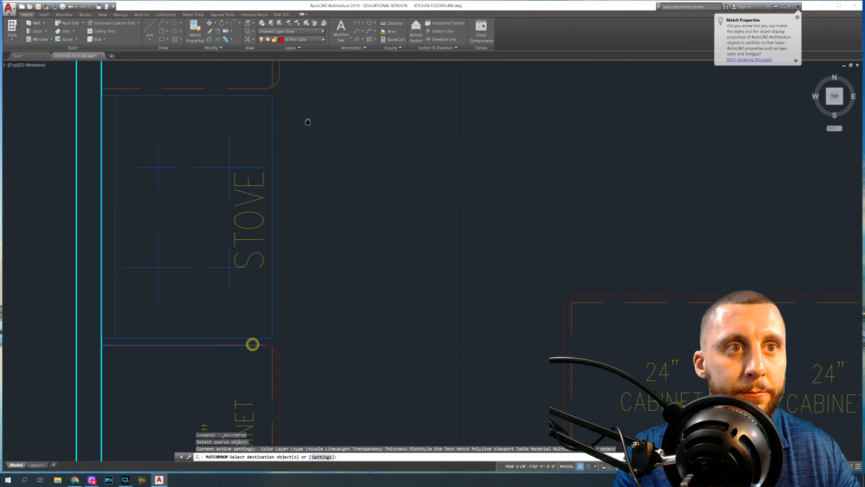
middle_click_drag(305, 120, 318, 235)
scroll(315, 189, "up", 2)
left_click(318, 193)
left_click(307, 177)
left_click_drag(302, 208, 286, 221)
left_click(296, 282)
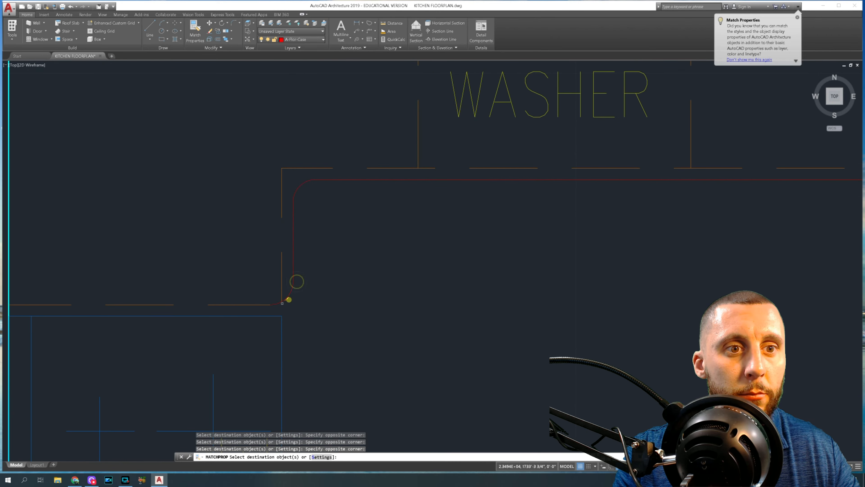
left_click(262, 304)
middle_click_drag(554, 201, 157, 248)
middle_click_drag(556, 260, 235, 230)
scroll(318, 216, "down", 2)
scroll(325, 214, "down", 2)
middle_click_drag(324, 251, 418, 197)
key("Escape")
scroll(374, 199, "down", 4)
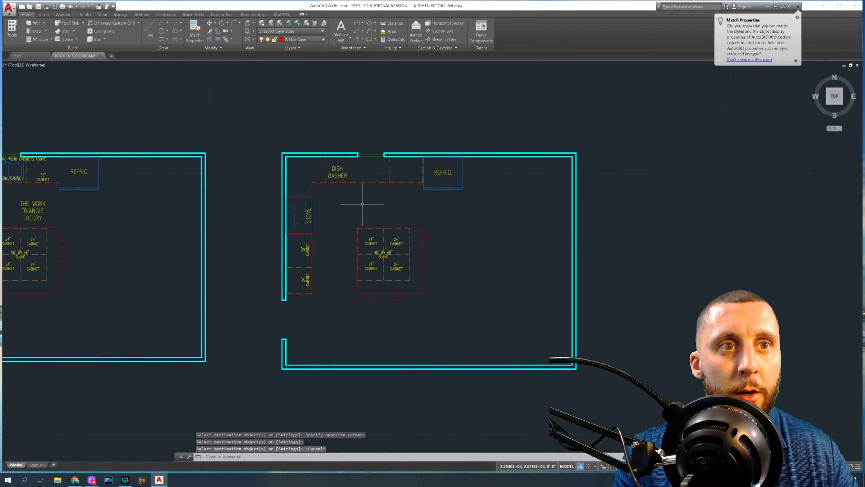
- Copy the double sink with its 36" SINK/CABINET label from the reference layout into the empty area beside the new plan
middle_click_drag(272, 197, 368, 180)
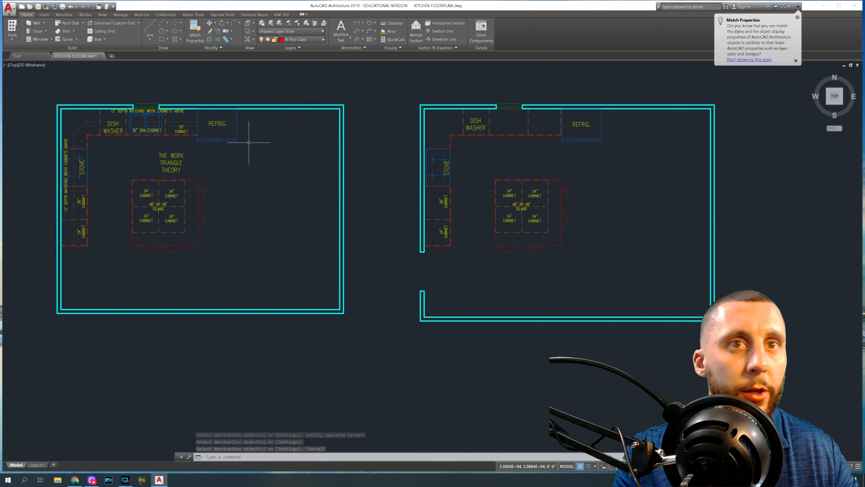
scroll(142, 118, "up", 6)
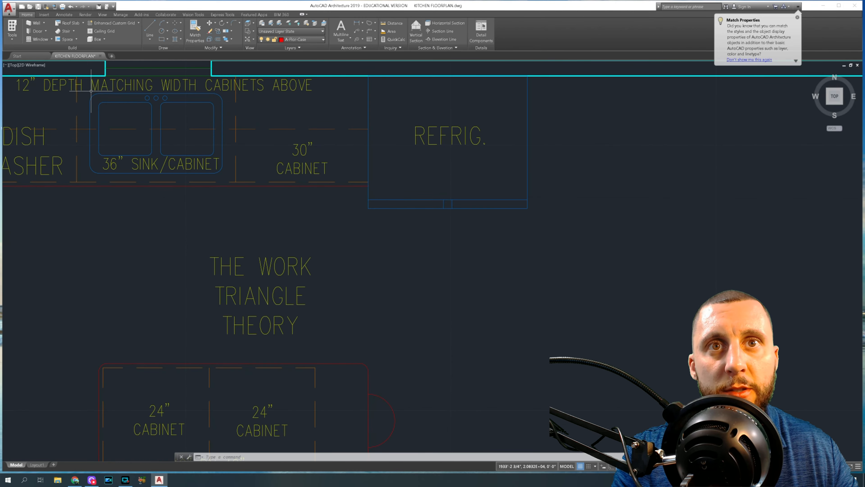
left_click(86, 91)
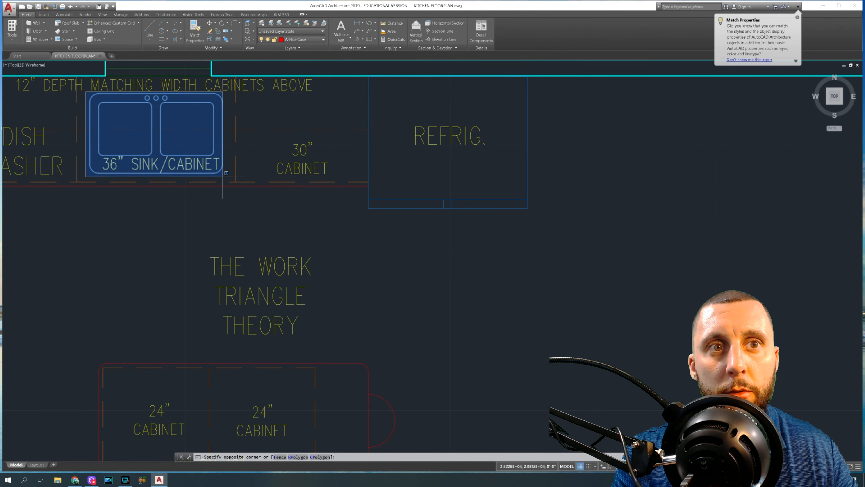
left_click(225, 174)
key("ctrl+c")
key("ctrl+v")
scroll(229, 160, "down", 6)
middle_click_drag(231, 158, 141, 168)
scroll(361, 170, "up", 6)
scroll(356, 175, "down", 8)
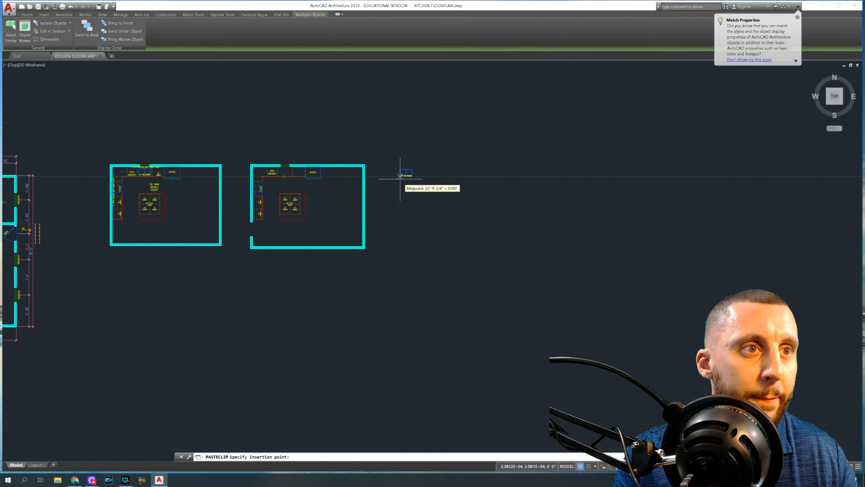
left_click(402, 183)
- Measure the overall width of the copied sink with a temporary linear dimension
scroll(400, 179, "up", 10)
middle_click_drag(407, 180, 386, 216)
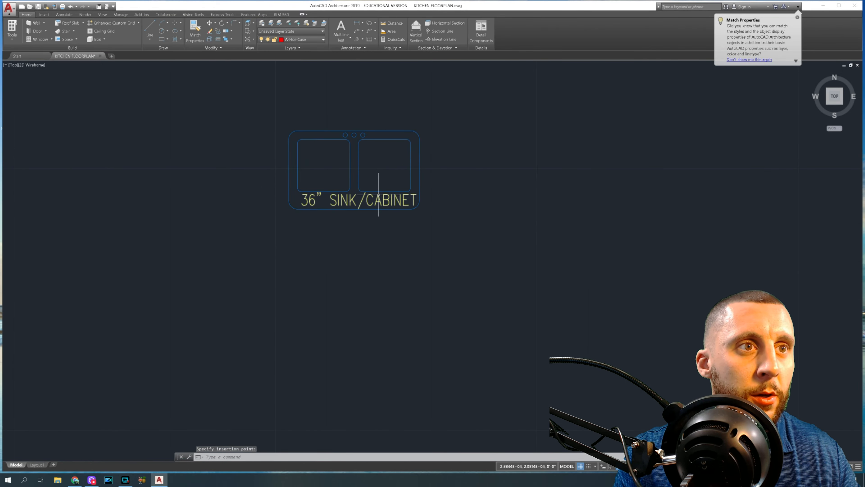
scroll(403, 121, "up", 2)
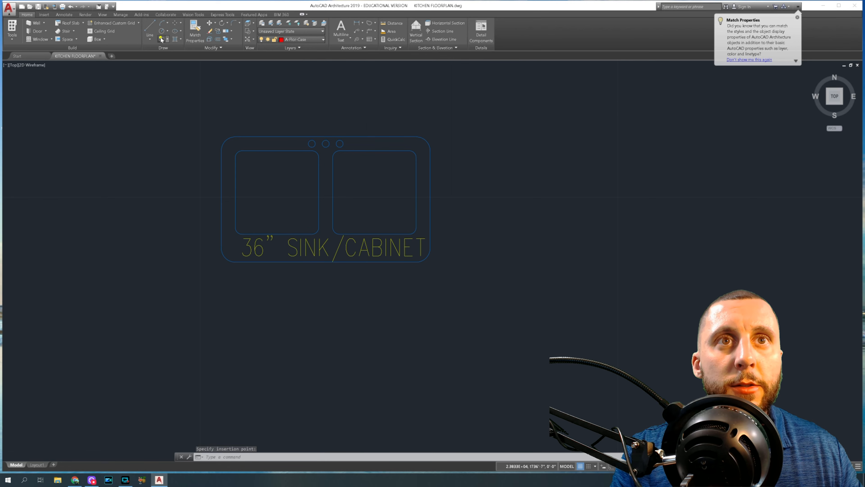
type("dli")
key("Return")
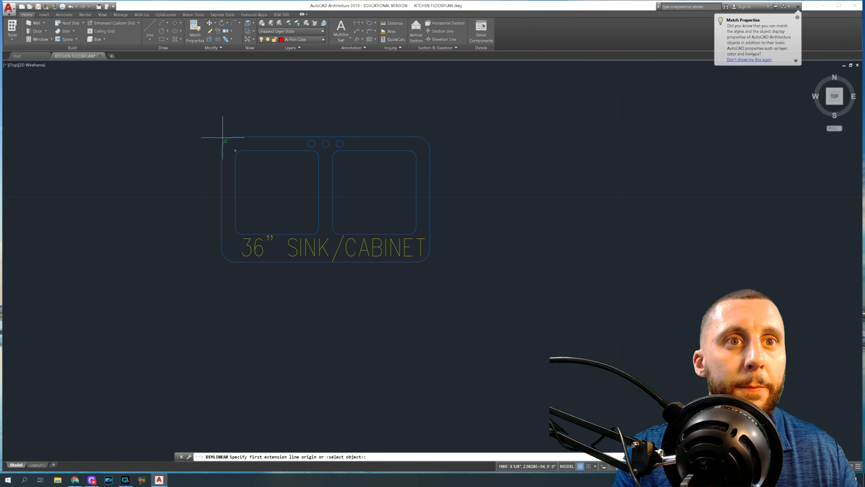
left_click(221, 150)
left_click(416, 151)
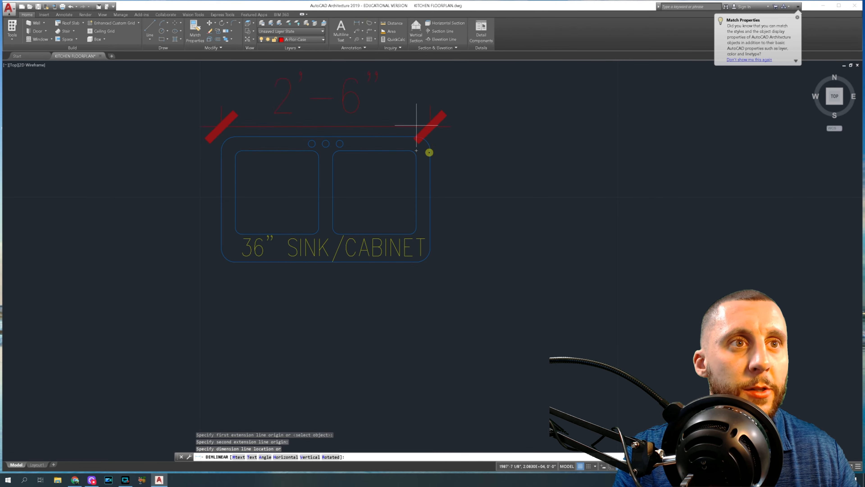
middle_click_drag(412, 113, 424, 155)
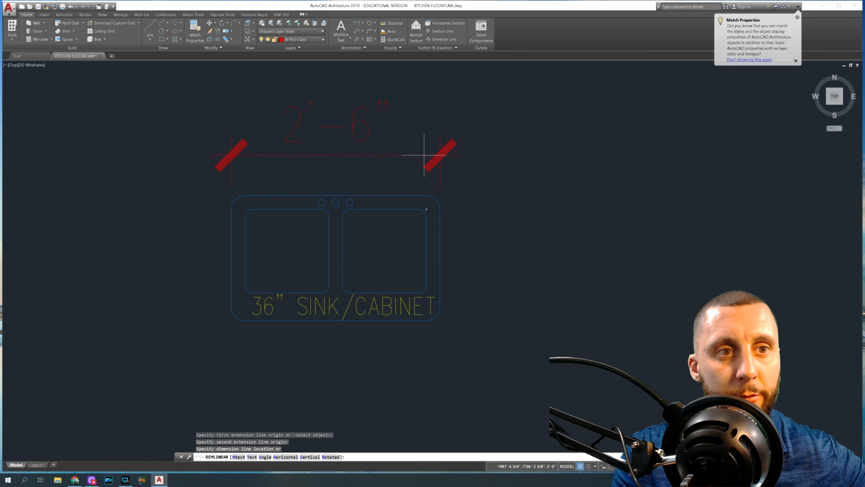
key("Escape")
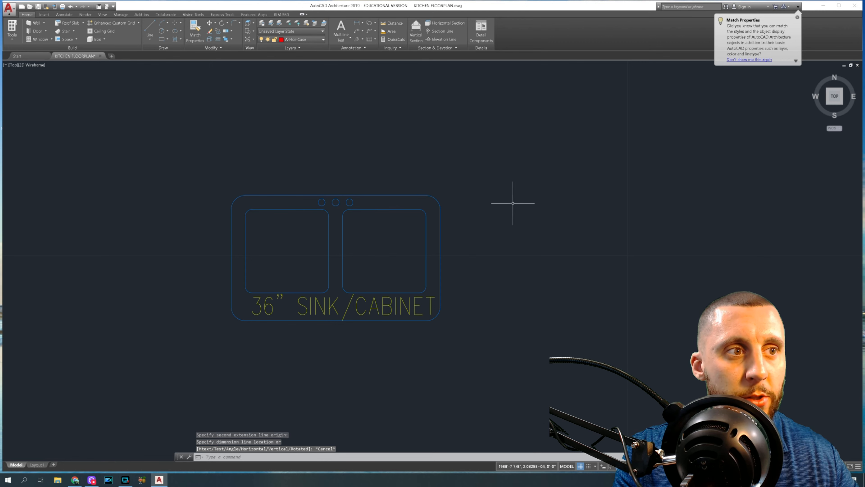
- Measure the overall depth of the copied sink with a temporary linear dimension
key("Return")
left_click(423, 195)
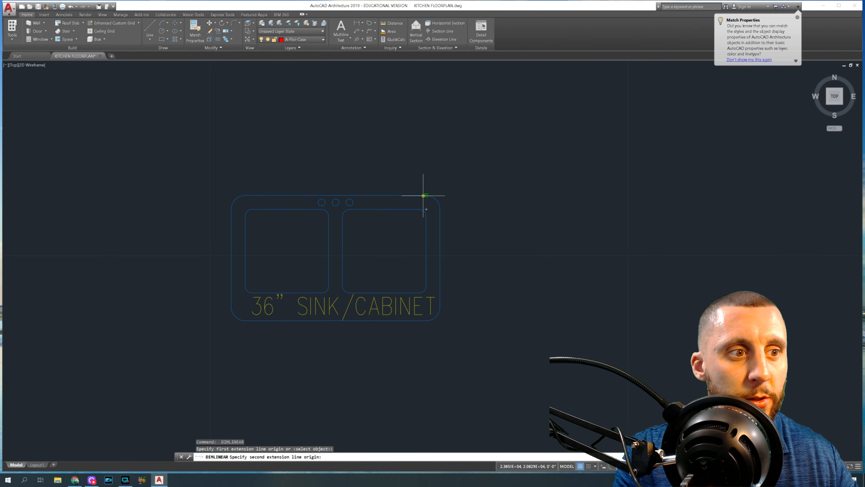
left_click(427, 322)
key("Escape")
- Draw a 30 by 18 inch rectangle in the empty space to the right of the copied reference sink
scroll(392, 218, "down", 4)
left_click(163, 39)
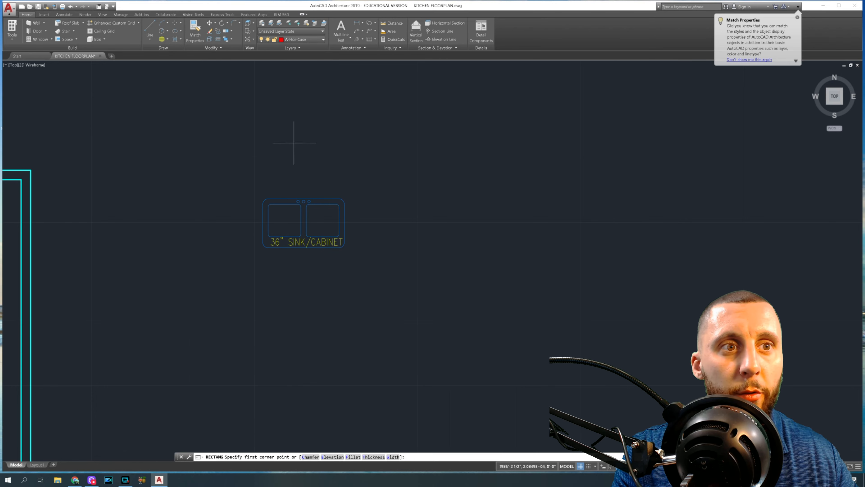
left_click(377, 224)
type("@3")
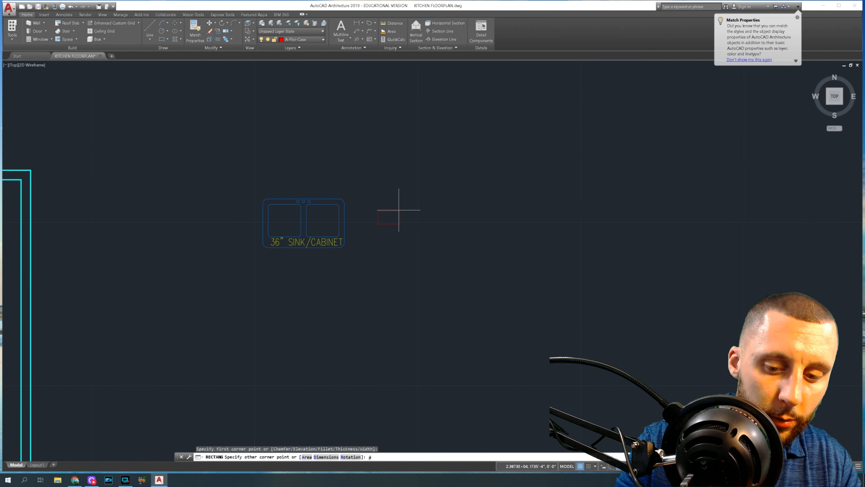
type("0,1")
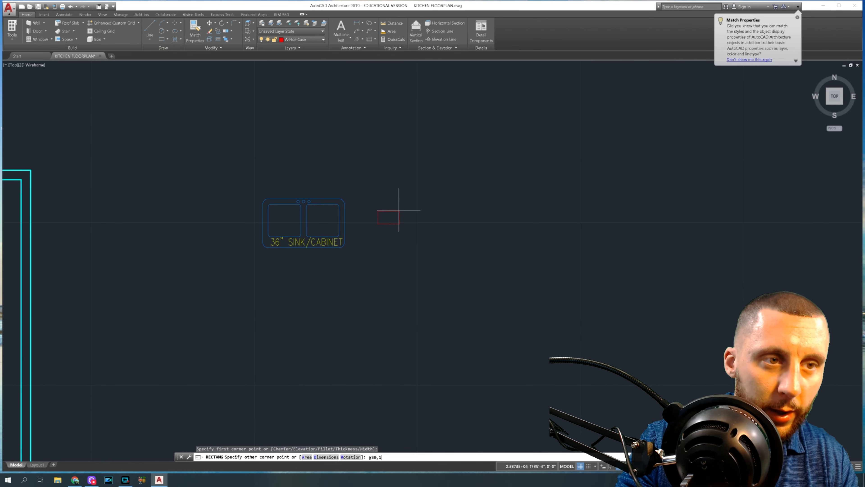
type("8")
key("Return")
- Fillet all four corners of the new 30 by 18 rectangle with a 2-inch radius
type("FILLET")
key("Return")
type("R")
key("Return")
type("2")
key("Return")
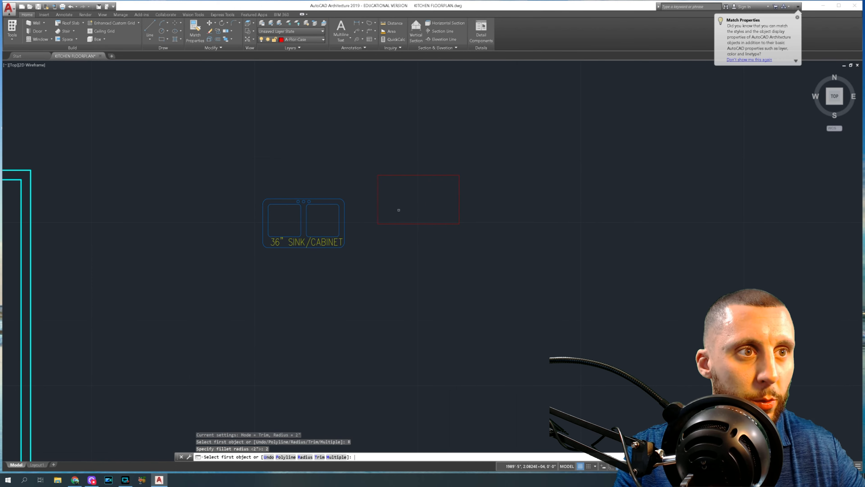
left_click(377, 180)
key("Return")
left_click(452, 175)
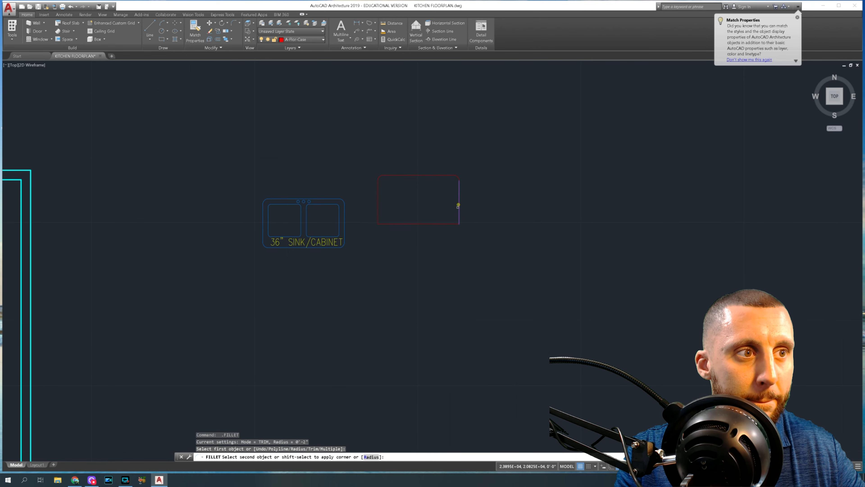
left_click(451, 223)
key("Return")
left_click(400, 223)
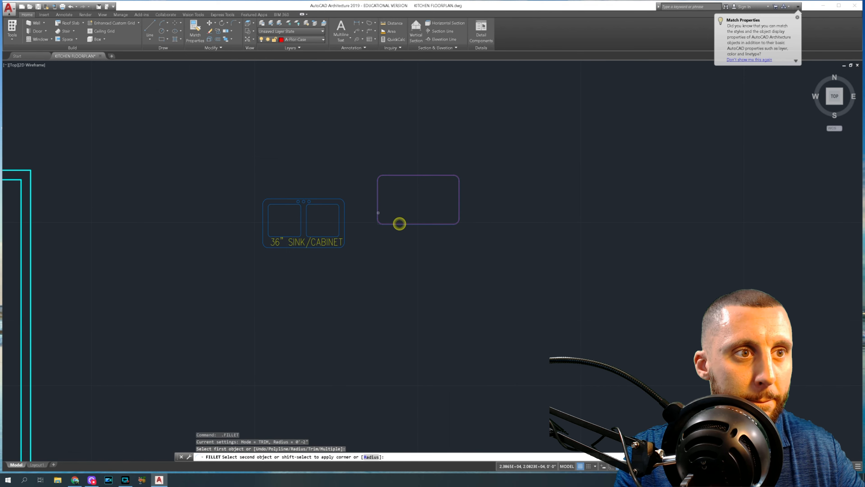
left_click(377, 211)
- Measure the gap between the reference sink's outer edge and its left basin with a temporary linear dimension
scroll(271, 207, "up", 6)
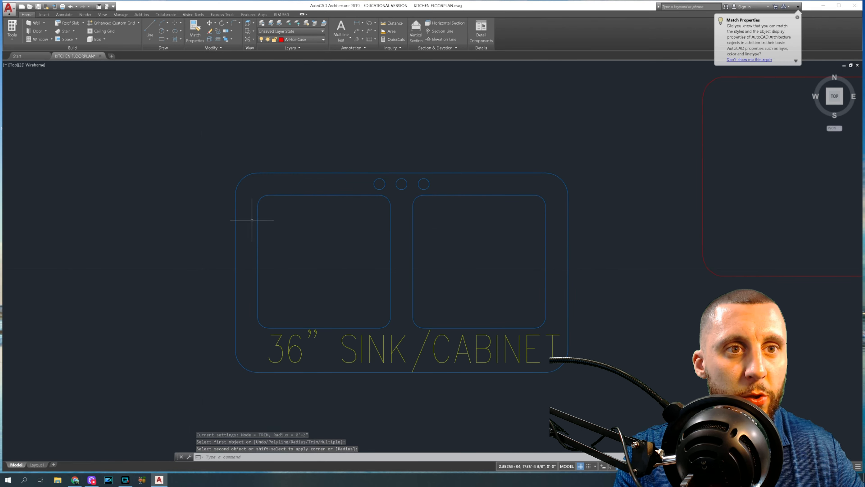
left_click(357, 23)
left_click(258, 204)
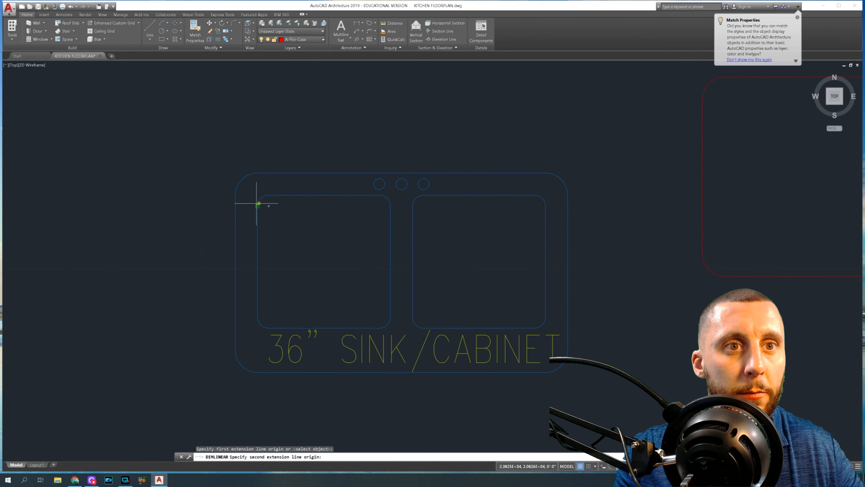
left_click(235, 200)
key("Escape")
- Copy the rounded sink outline and paste the duplicate just below the original outline
scroll(346, 222, "down", 6)
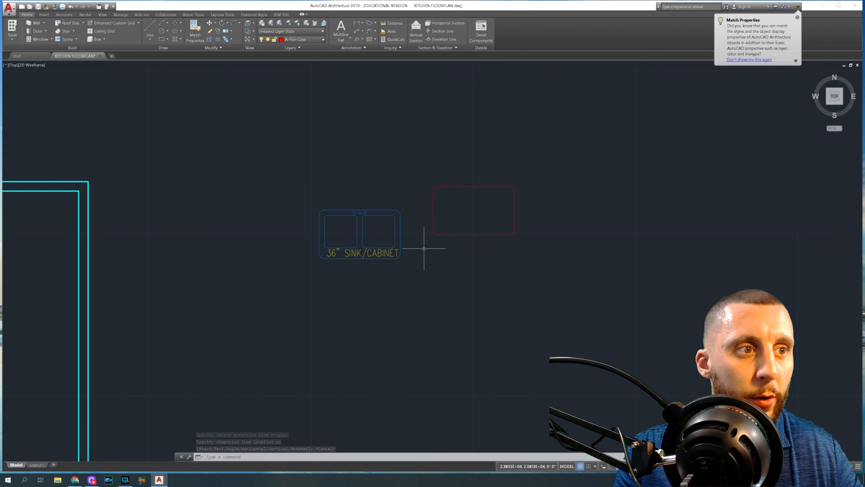
scroll(473, 226, "up", 4)
left_click(450, 222)
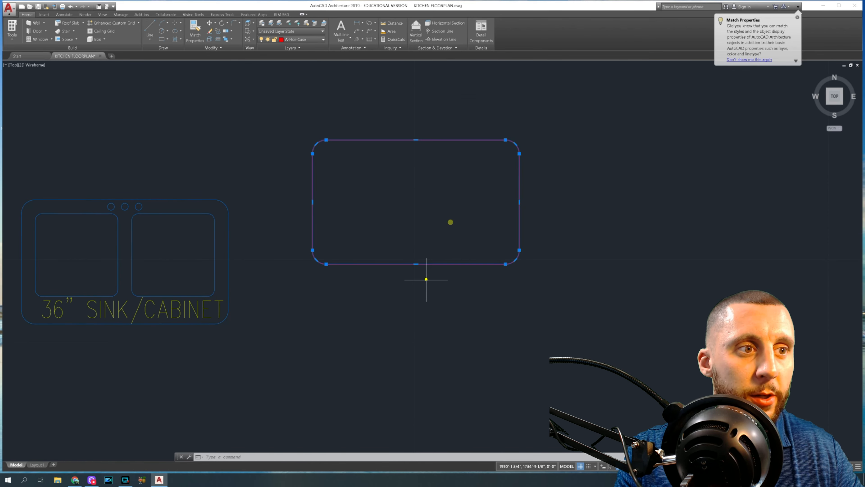
left_click(426, 276)
key("ctrl+c")
scroll(426, 279, "down", 4)
key("ctrl+v")
middle_click_drag(426, 279, 409, 226)
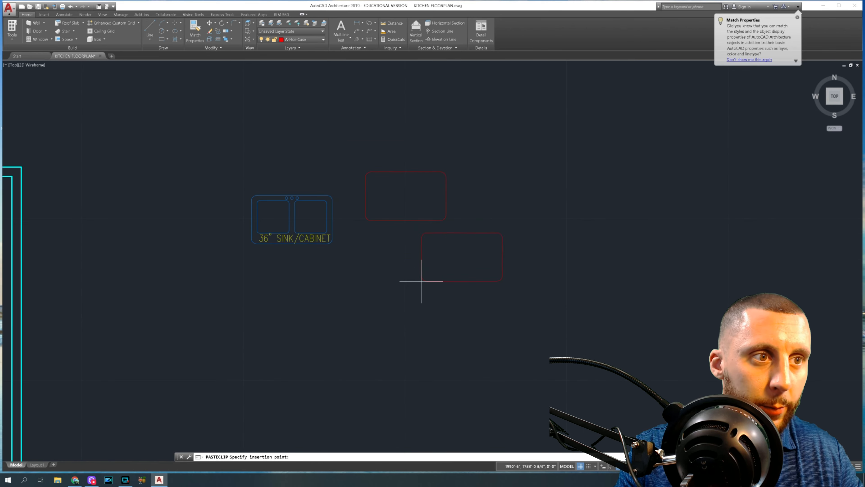
left_click(409, 287)
- Try to move the duplicate outline's bottom edge up 4 inches by its midpoint grip
left_click(496, 242)
left_click(488, 254)
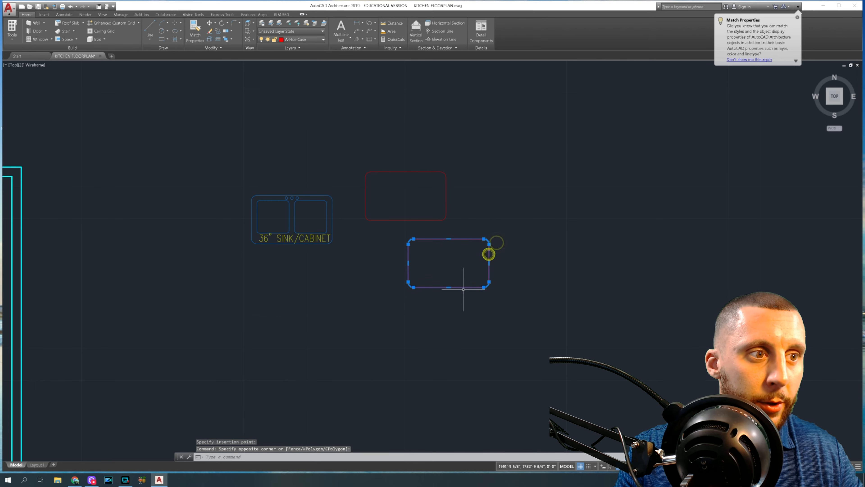
left_click(448, 287)
type("4")
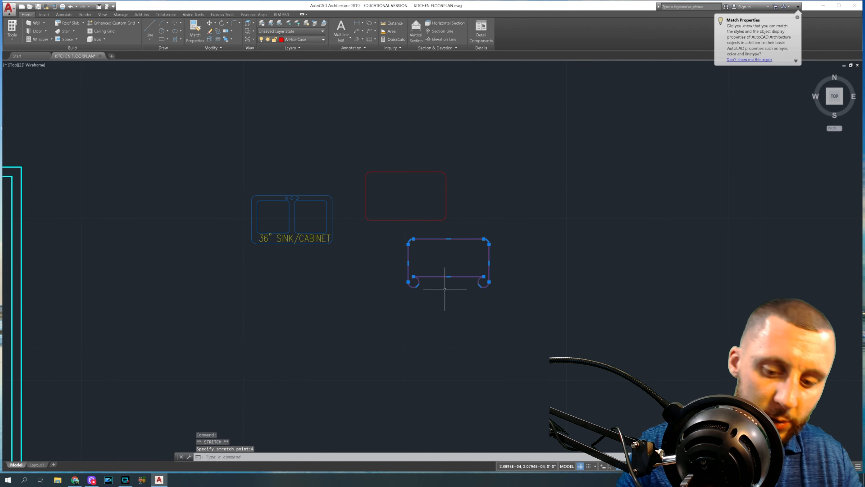
key("Return")
key("ctrl+z")
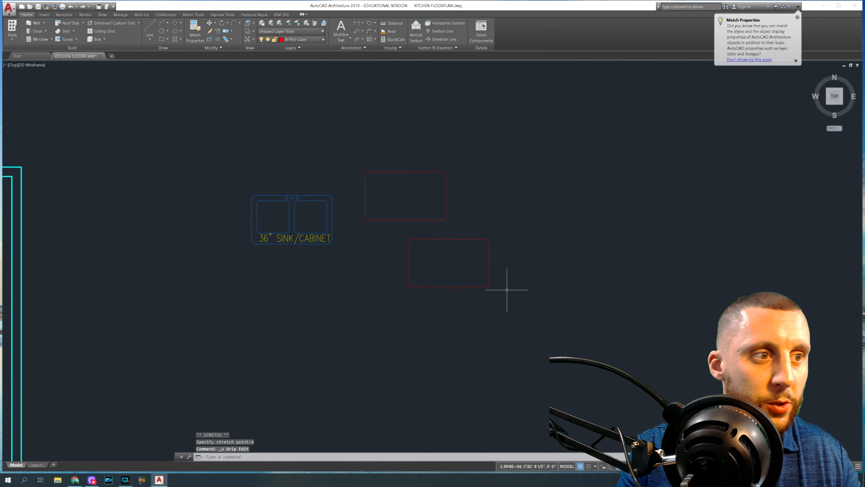
- Stretch the bottom side of the duplicate outline, including its rounded corners, upward by 4 inches
left_click(381, 268)
type("s")
key("Return")
left_click(445, 326)
type("4")
key("Return")
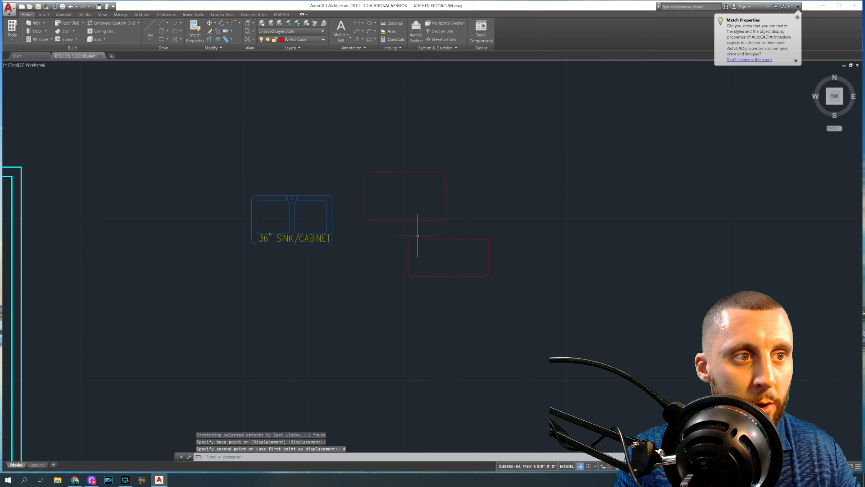
- Stretch the left side of the duplicate outline inward by 2 inches
left_click(417, 233)
left_click(387, 285)
type("s")
key("Return")
left_click(372, 261)
type("2")
key("Return")
- Stretch the right side of the duplicate outline inward by 2 inches
left_click(508, 225)
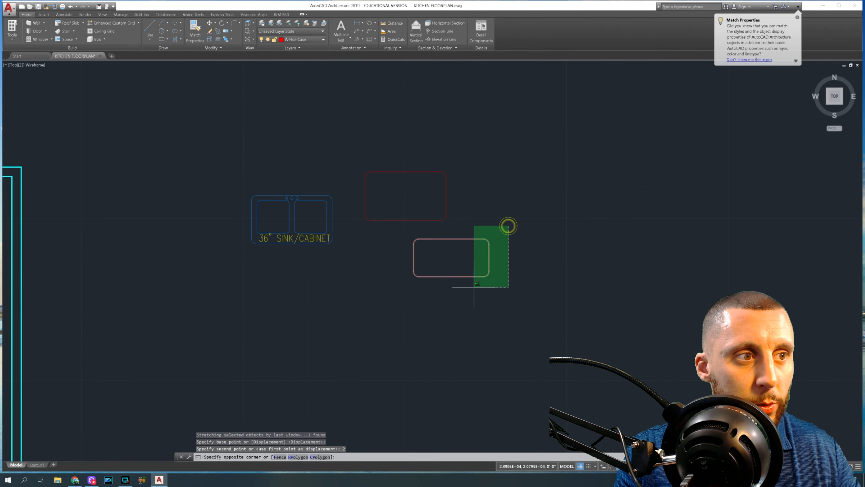
left_click(473, 288)
type("s")
key("Return")
left_click(502, 288)
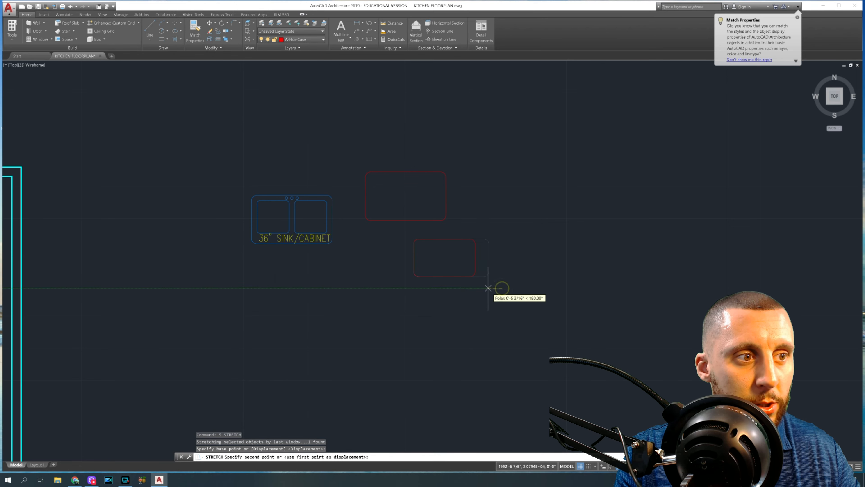
key("Return")
left_click(491, 247)
left_click(469, 256)
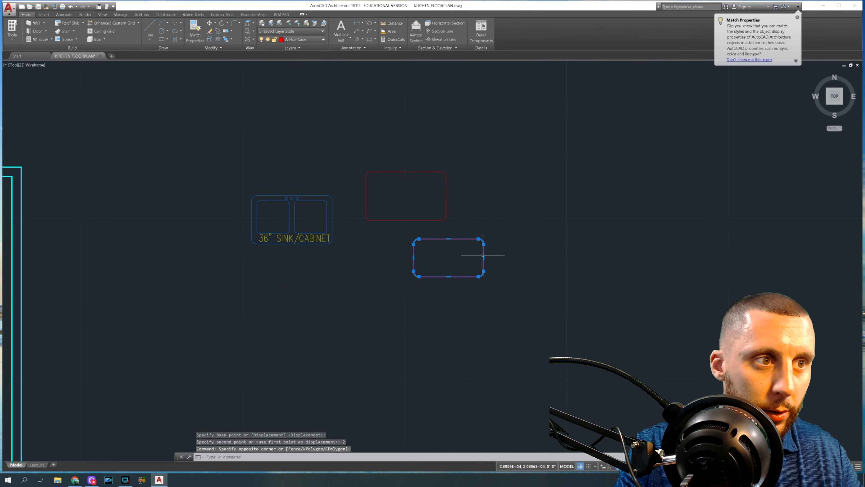
left_click(448, 238)
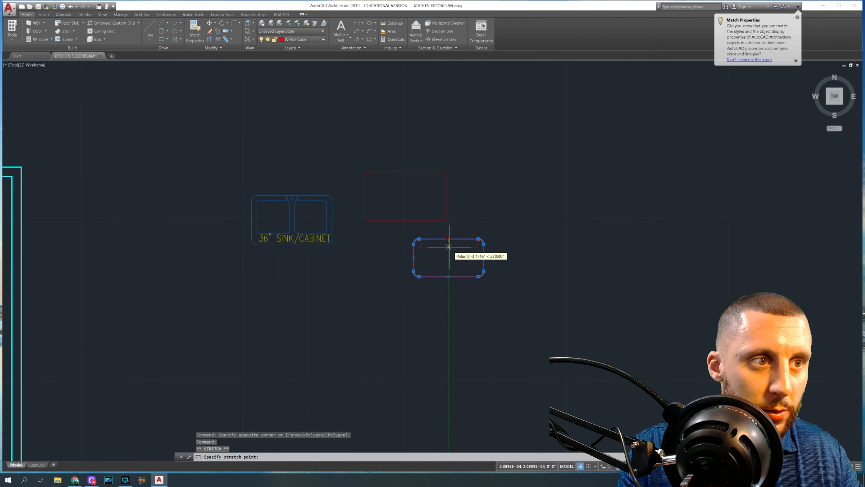
key("Escape")
key("Escape")
- Stretch the top side of the duplicate outline downward by 2 inches
left_click(506, 234)
left_click(408, 250)
type("s")
key("Return")
left_click(515, 233)
type("2")
key("Return")
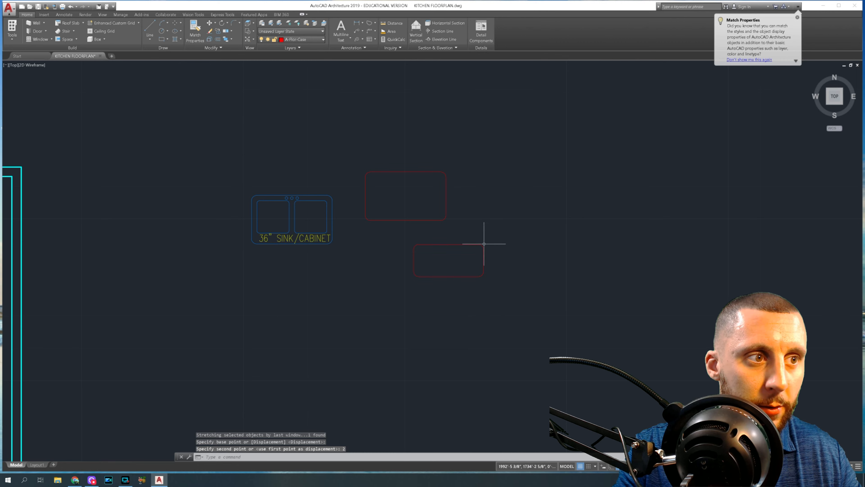
- Move the reduced outline by its top midpoint onto the top midpoint of the full-size sink outline
left_click(484, 244)
type("m")
key("Return")
left_click(448, 244)
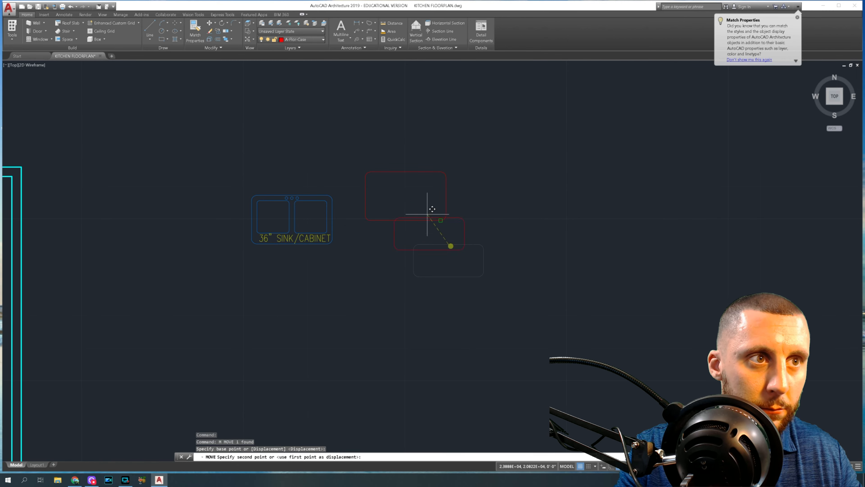
left_click(406, 173)
- Move the inner outline straight down 2 inches inside the sink outline
left_click(407, 182)
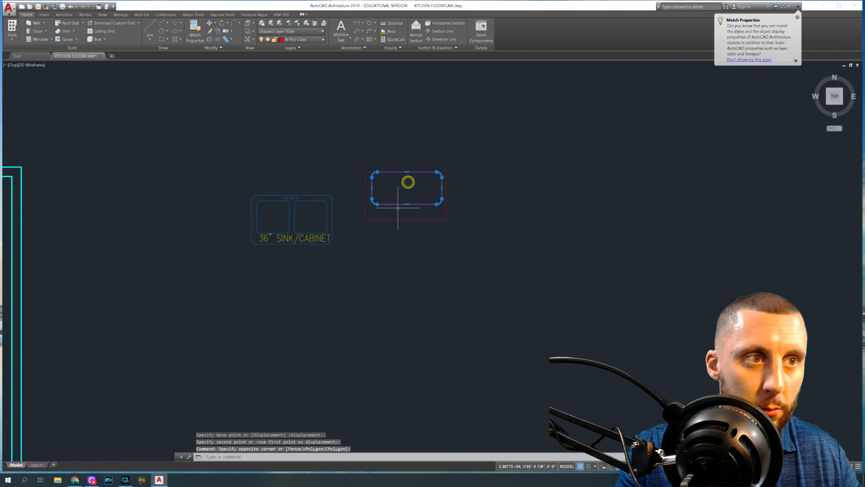
left_click(398, 208)
type("m")
key("Return")
left_click(509, 176)
type("2")
key("Return")
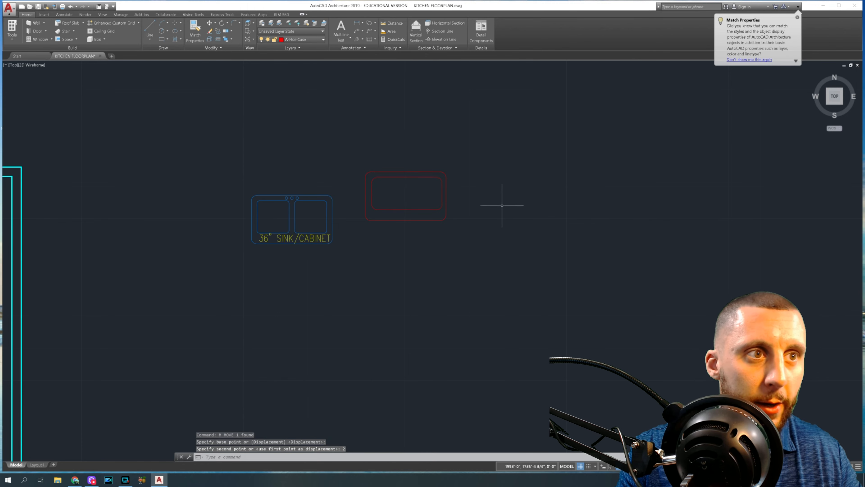
- Draw a vertical centre line across the inner outline from its top edge's midpoint to its bottom edge
scroll(407, 148, "up", 2)
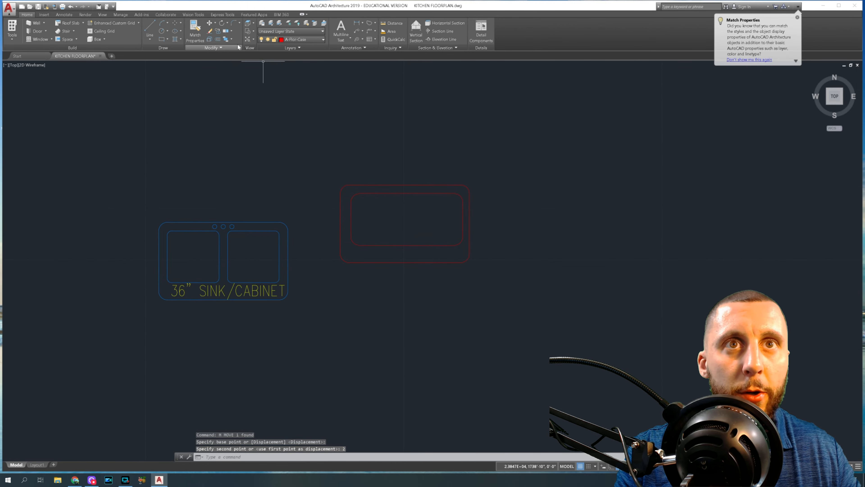
left_click(150, 29)
left_click(406, 193)
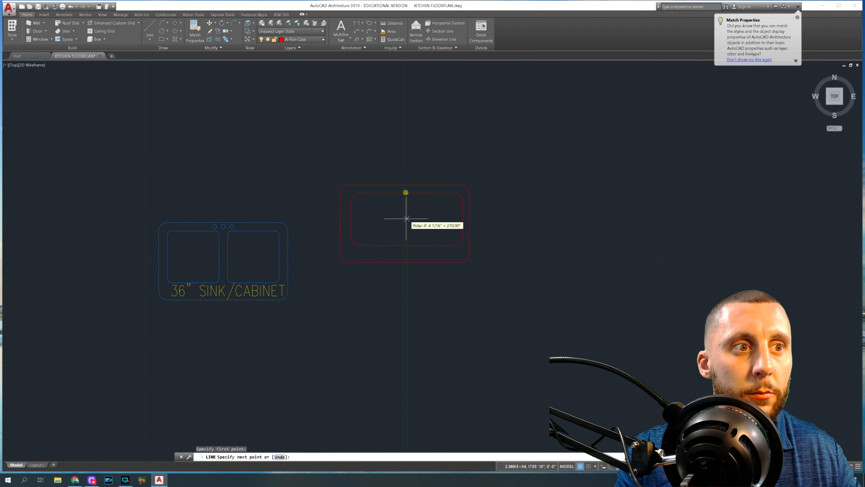
left_click(407, 243)
key("Escape")
- Offset the basin centre line 1 inch to both the left and the right
left_click(219, 40)
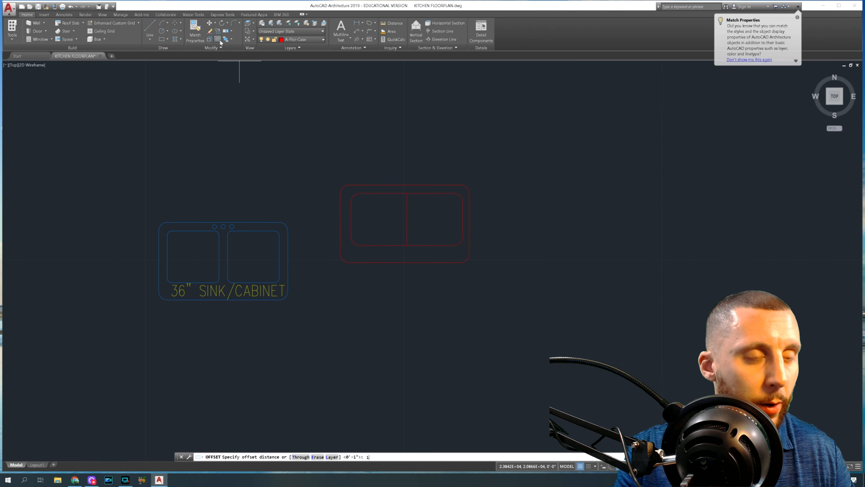
type("1")
key("Return")
left_click(408, 215)
left_click(389, 217)
left_click(406, 210)
left_click(415, 211)
key("Escape")
- Delete the original centre line between the two offset divider lines
left_click(408, 213)
left_click(406, 216)
key("Delete")
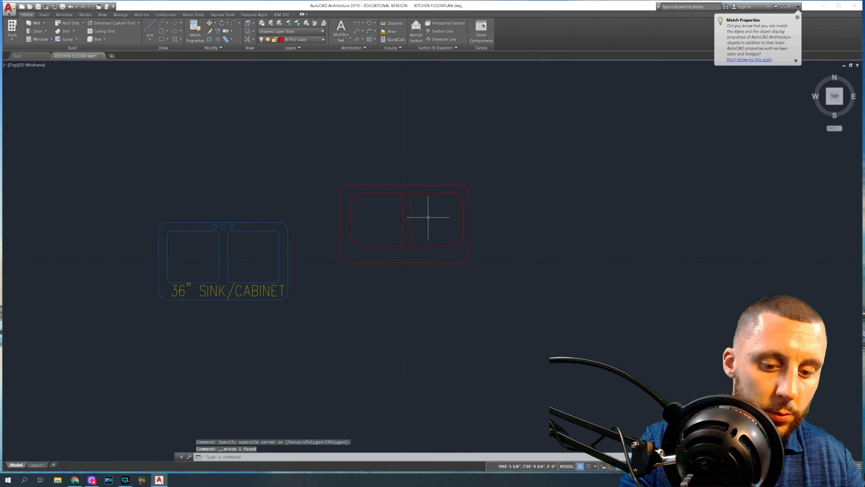
- Trim the inner outline's top and bottom segments between the two divider lines to form separate basins
type("tr")
key("Return")
key("Return")
left_click(408, 193)
left_click(408, 190)
left_click(406, 248)
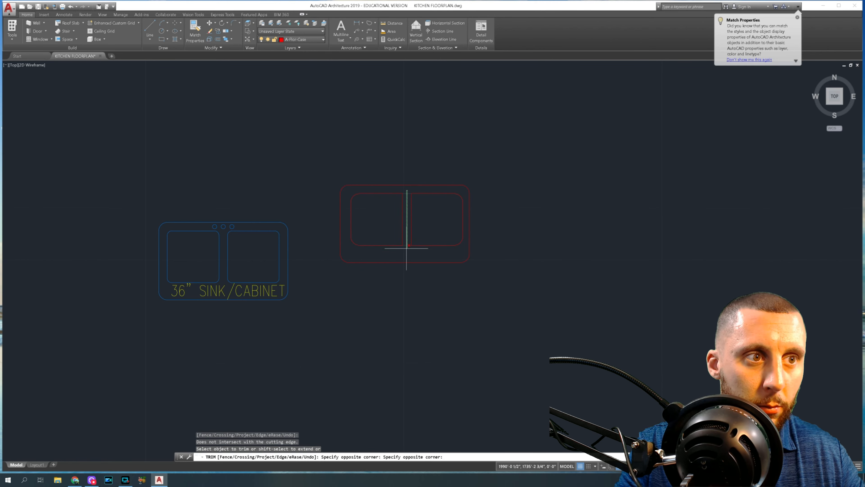
key("Escape")
- Set the fillet radius to 1 inch and re-round the left basin's two outer corners
type("fillet")
key("Return")
type("r")
key("Return")
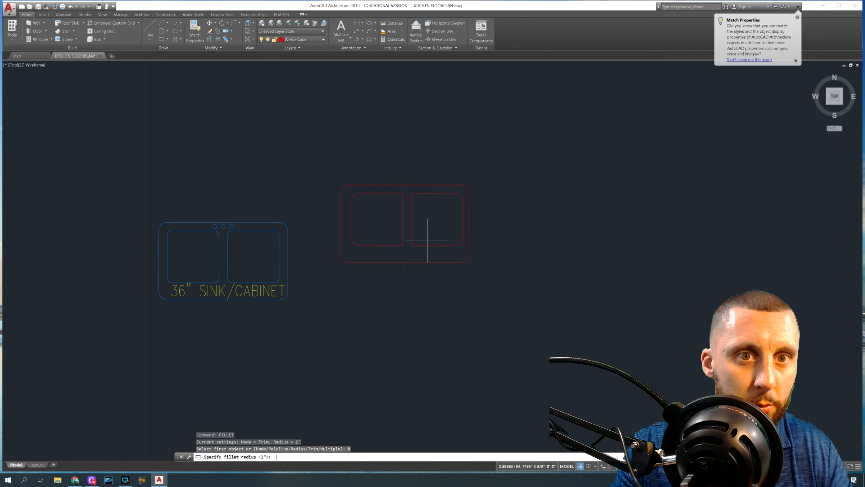
type("1")
key("Return")
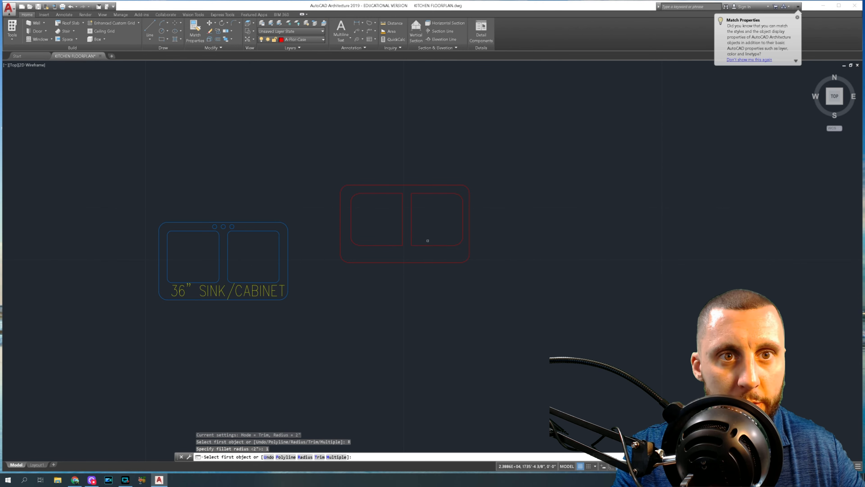
scroll(164, 233, "up", 4)
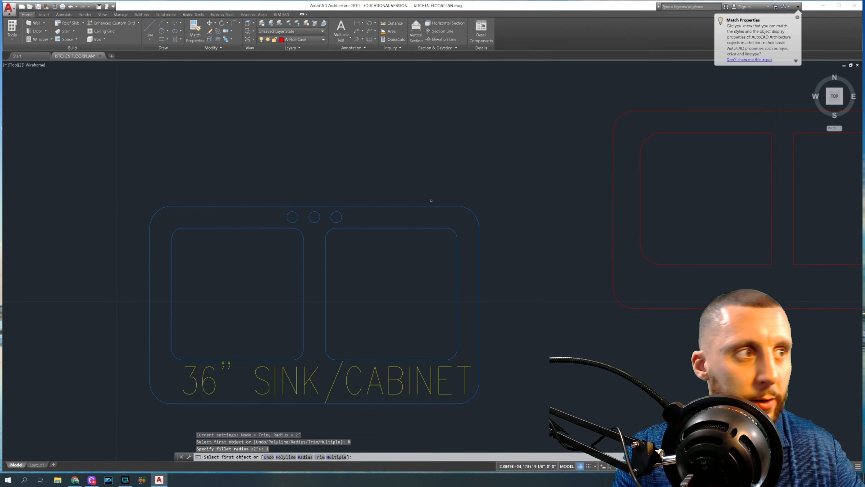
left_click(641, 165)
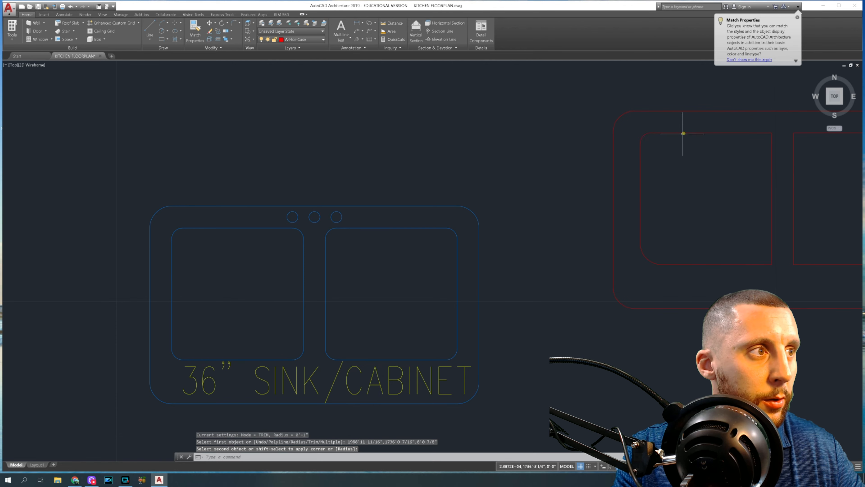
key("Return")
left_click(639, 228)
left_click(672, 263)
- Fillet the left basin's two divider-side corners with the 1-inch radius
key("Return")
left_click(751, 264)
left_click(771, 250)
middle_click_drag(774, 180, 676, 197)
key("Return")
left_click(676, 190)
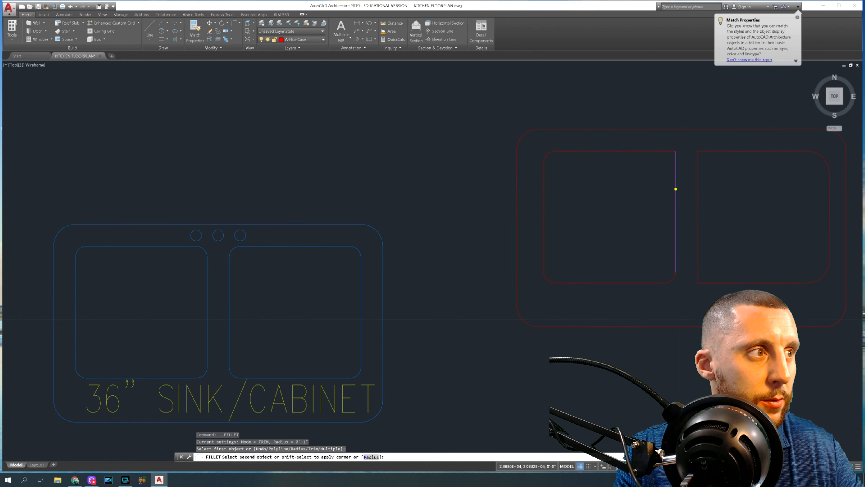
left_click(659, 151)
- Fillet the right basin's two divider-side corners with the 1-inch radius
middle_click_drag(706, 168, 542, 170)
key("Return")
left_click(550, 153)
left_click(535, 171)
key("Return")
left_click(535, 250)
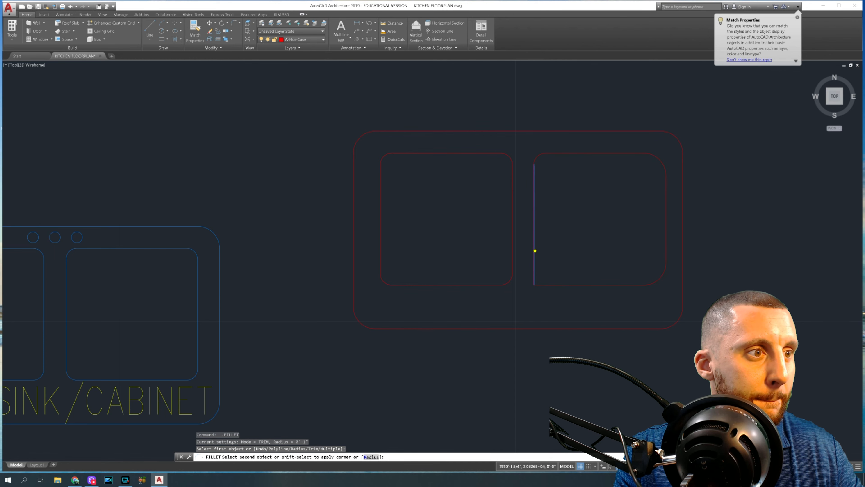
left_click(576, 285)
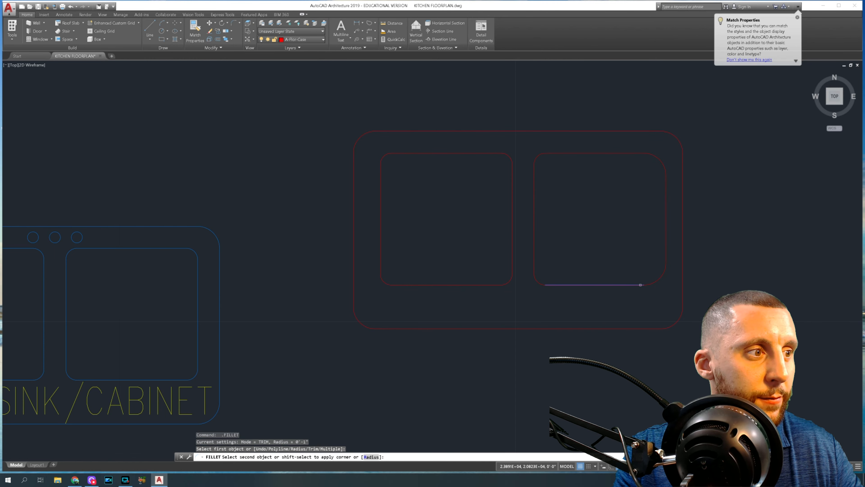
- Re-round the right basin's two outer corners with the 1-inch fillet radius
key("Escape")
key("Return")
left_click(666, 248)
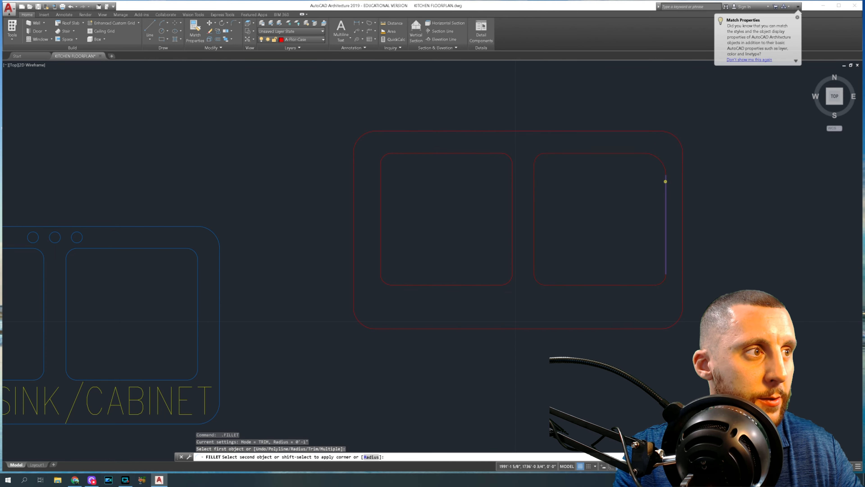
left_click(630, 152)
scroll(629, 150, "down", 4)
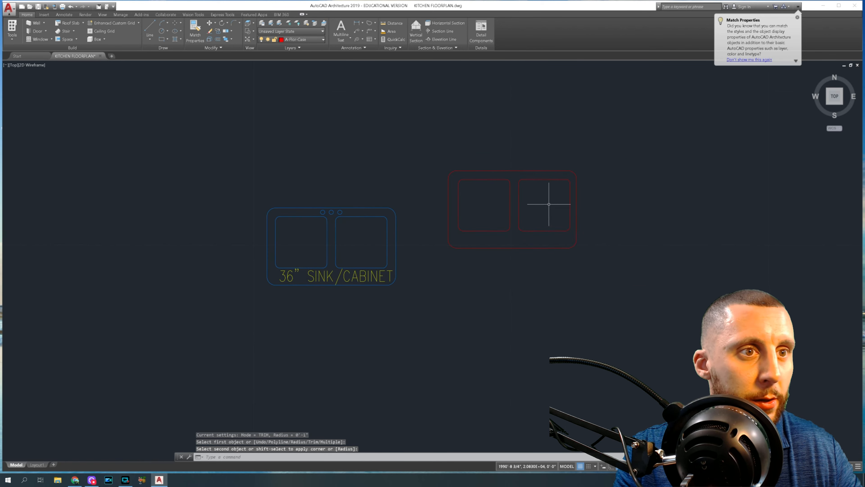
- Copy the three faucet-hole circles from the reference sink to the matching place above the new sink's basins
scroll(340, 212, "up", 8)
left_click(352, 207)
left_click(232, 215)
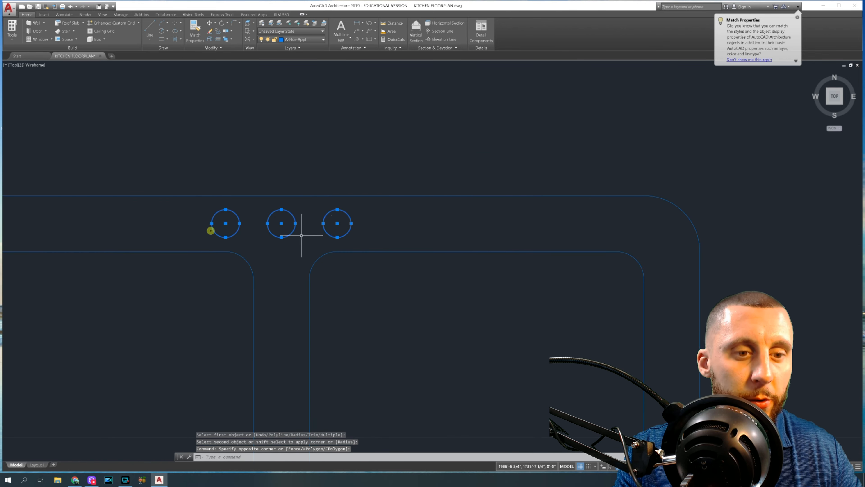
type("copy")
key("Return")
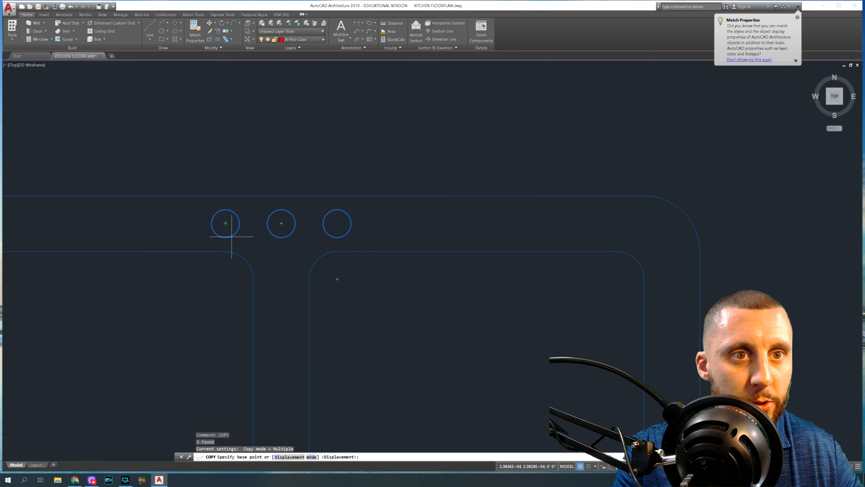
left_click(338, 251)
scroll(337, 251, "down", 6)
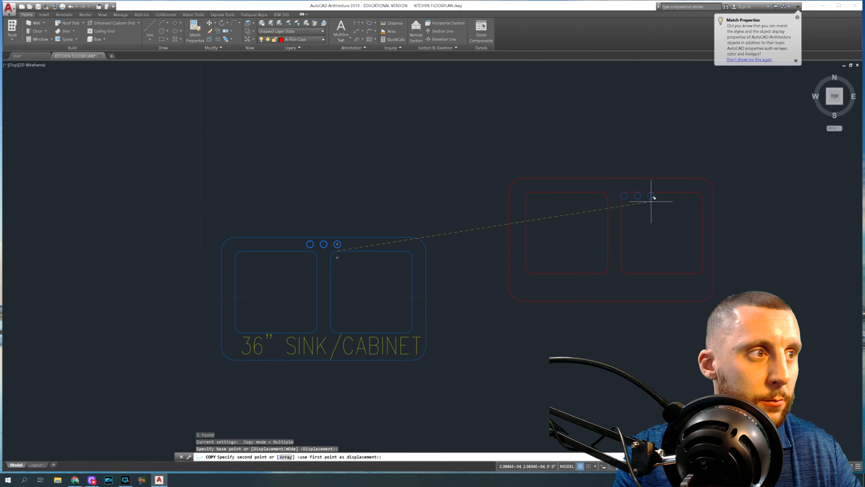
left_click(628, 192)
key("Escape")
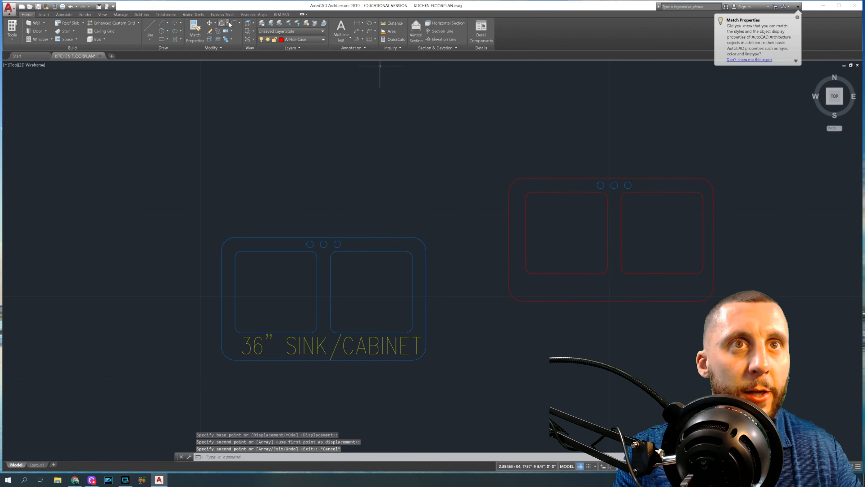
- Match the new sink's properties to those of the reference sink's outline
left_click(195, 30)
left_click(400, 237)
left_click(498, 148)
left_click(757, 338)
key("Escape")
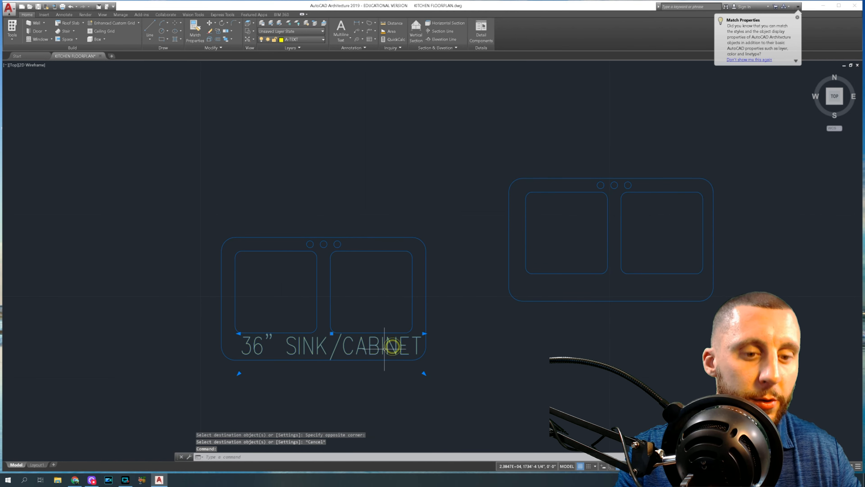
- Copy the 36" SINK/CABINET label into the new sink below its basins
key("ctrl+c")
key("ctrl+v")
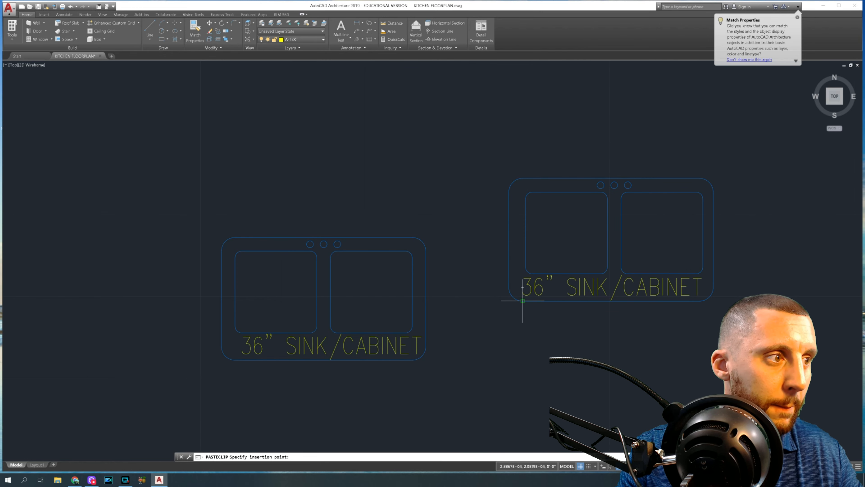
middle_click_drag(523, 300, 419, 320)
key("Escape")
- Delete the loose copy of the reference sink together with its label
left_click(309, 219)
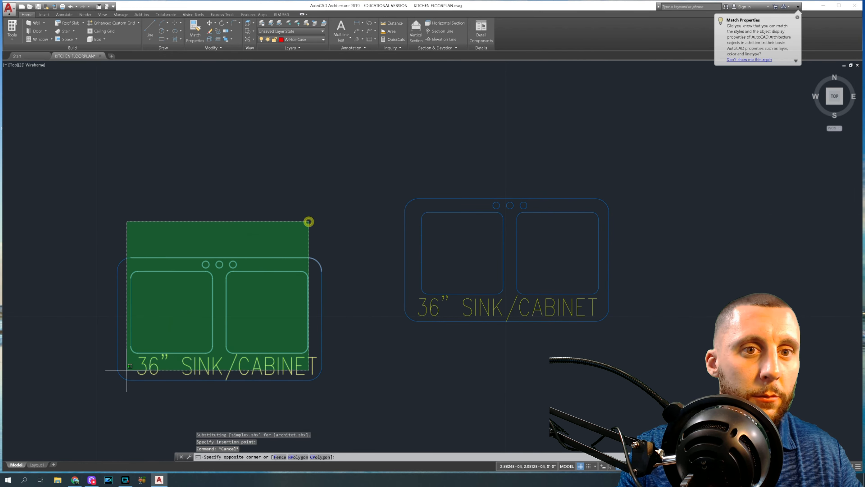
left_click(162, 376)
key("Delete")
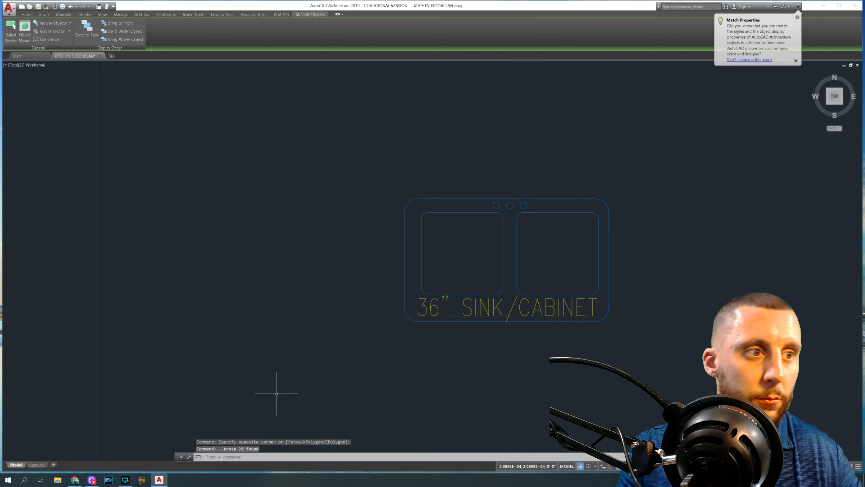
- Move the new sink and its label by the top edge's midpoint to just above the new plan's window
left_click(381, 187)
left_click(684, 379)
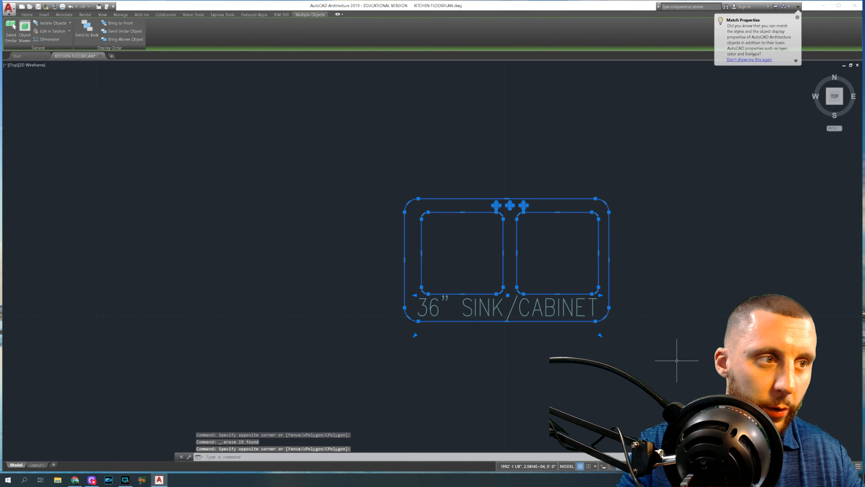
type("m")
key("Return")
left_click(509, 198)
scroll(509, 198, "down", 5)
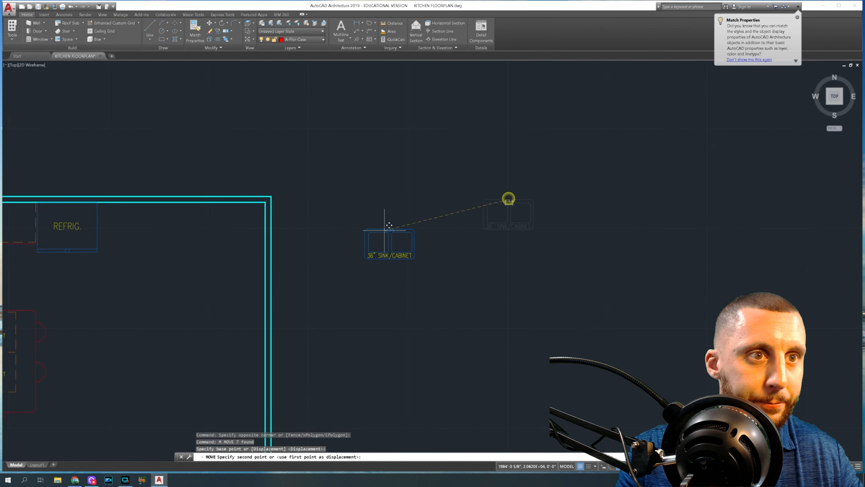
scroll(386, 228, "up", 3)
scroll(408, 245, "up", 2)
scroll(429, 107, "down", 3)
middle_click_drag(429, 106, 415, 131)
left_click(412, 129)
- Measure the gap between the reference sink's front edge and the cabinet's front line with a linear dimension
scroll(397, 294, "down", 4)
middle_click_drag(397, 294, 344, 200)
scroll(322, 254, "up", 6)
middle_click_drag(322, 254, 363, 256)
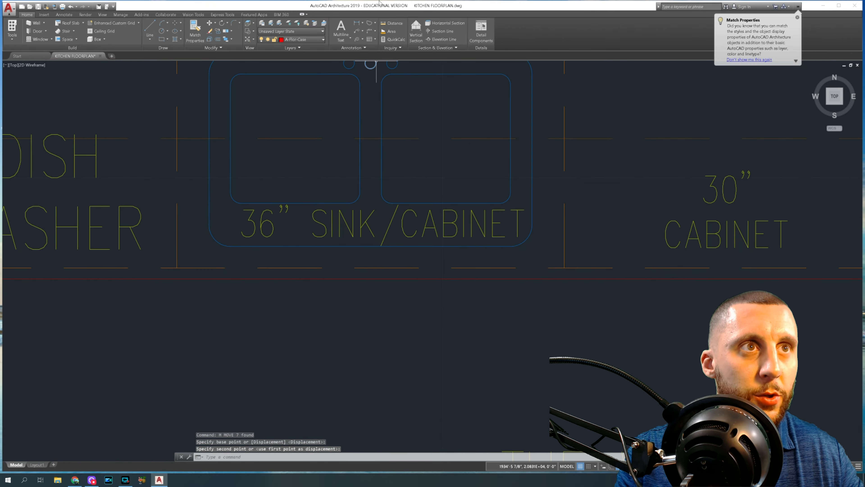
left_click(359, 24)
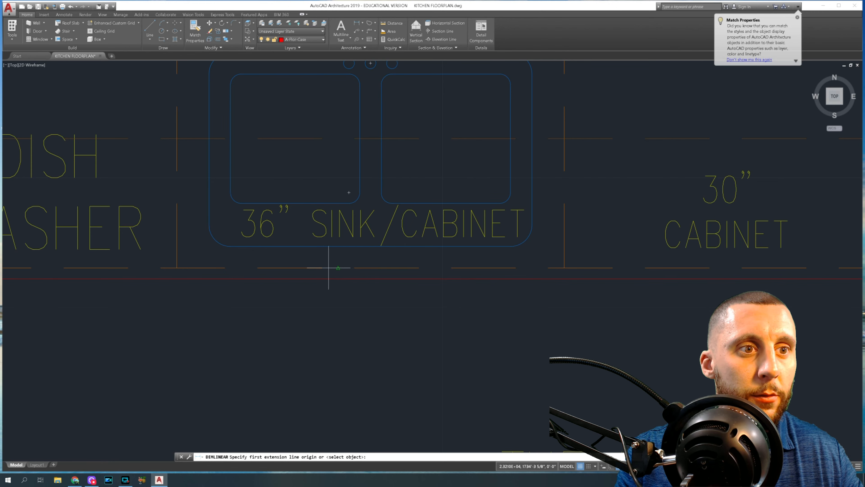
left_click(337, 268)
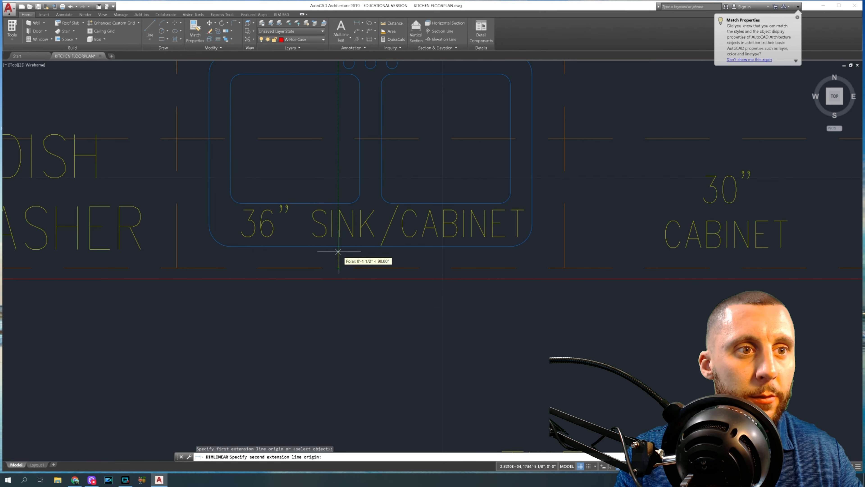
key("Escape")
scroll(340, 249, "down", 5)
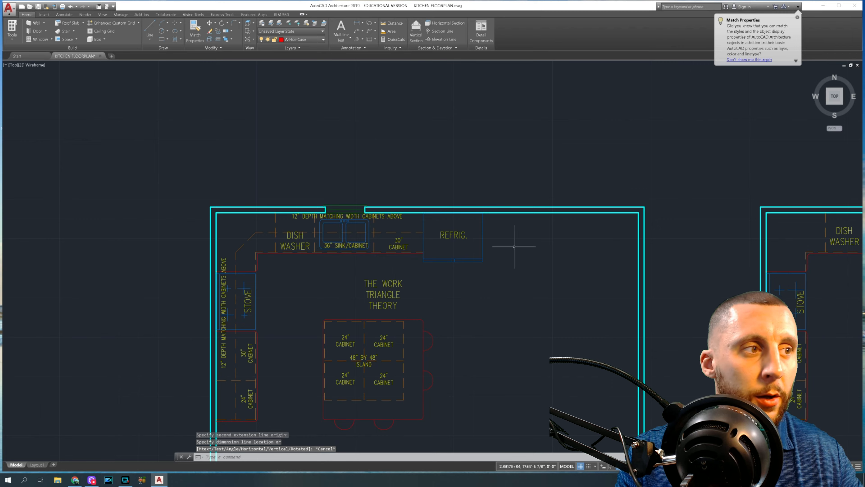
- Draw a horizontal helper line between the two side lines of the new plan's sink cabinet
scroll(396, 247, "up", 1)
scroll(400, 247, "up", 5)
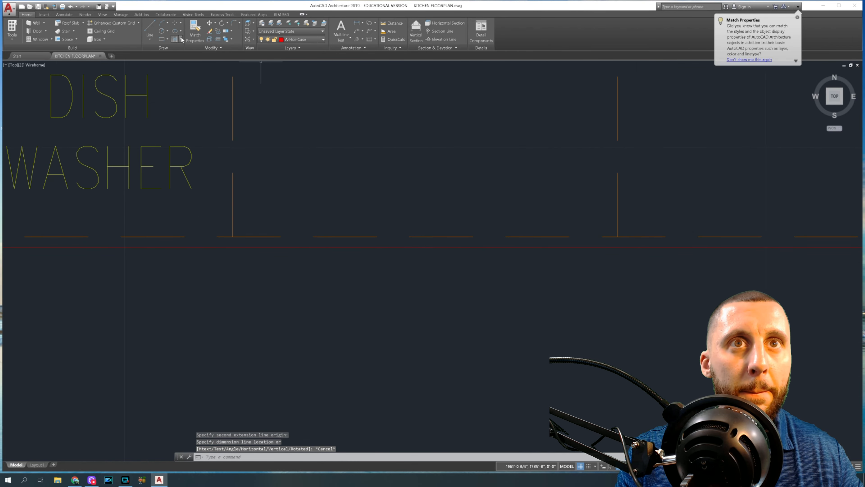
left_click(154, 28)
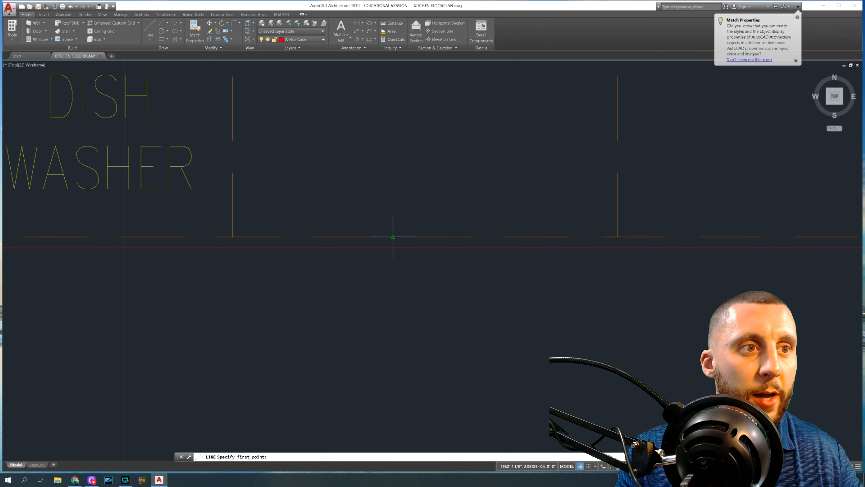
left_click(233, 208)
left_click(617, 209)
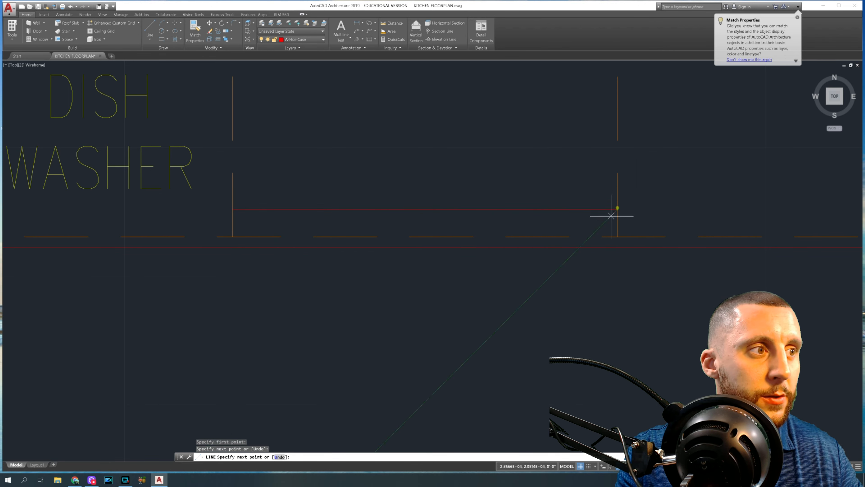
key("Escape")
- Draw a 2-inch vertical guide line from the middle of the sink cabinet's front line and delete the horizontal helper line
left_click(150, 27)
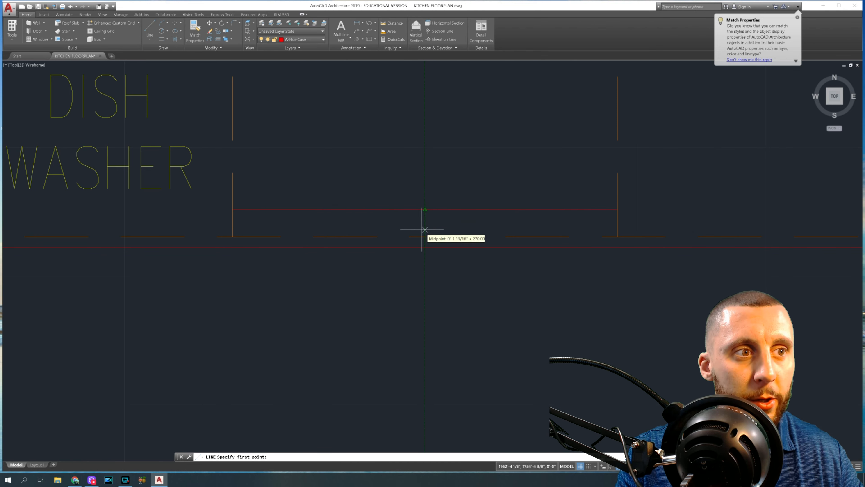
left_click(425, 236)
type("2")
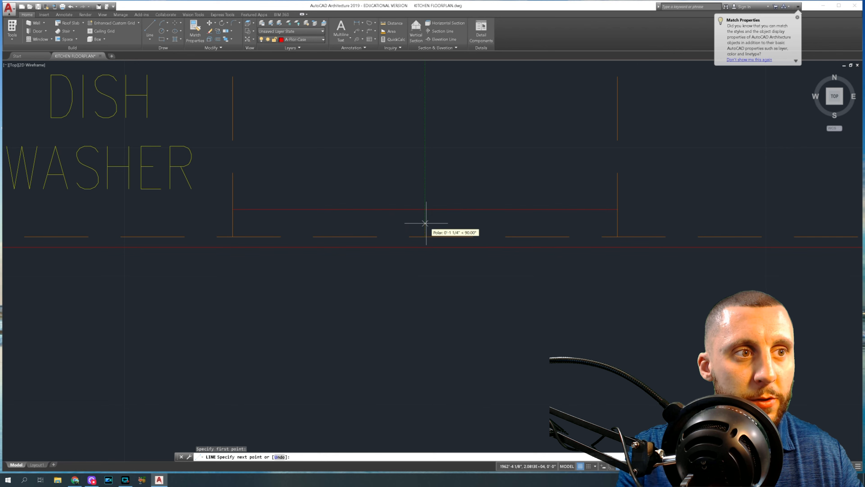
key("Return")
key("Escape")
left_click(449, 215)
left_click(448, 199)
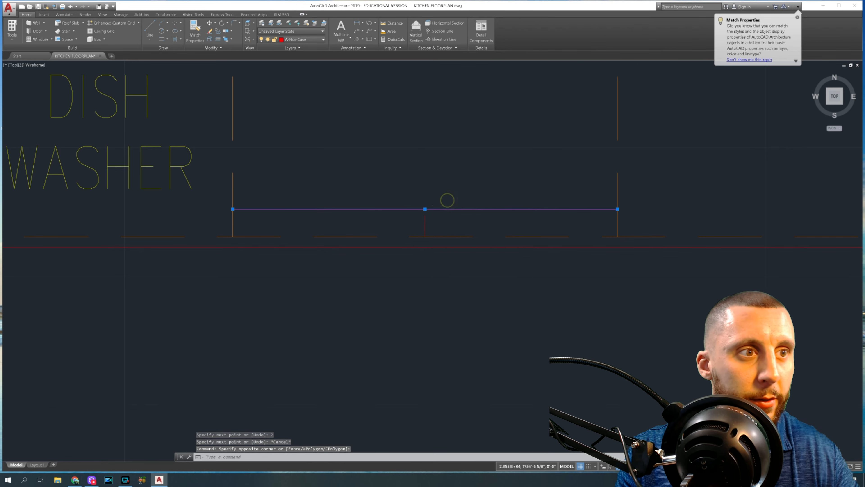
key("Delete")
- Move the sink and its label by the front edge's midpoint onto the guide line's upper end
scroll(460, 207, "down", 5)
left_click(387, 141)
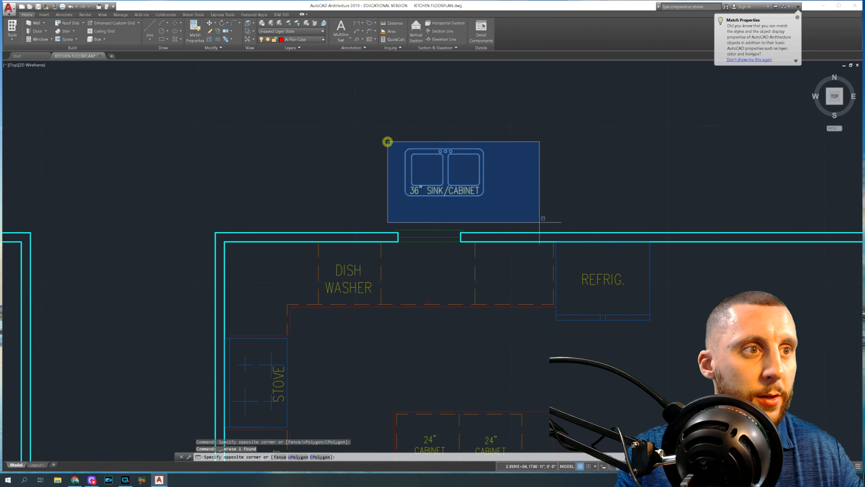
left_click(536, 206)
key("Return")
scroll(436, 202, "up", 5)
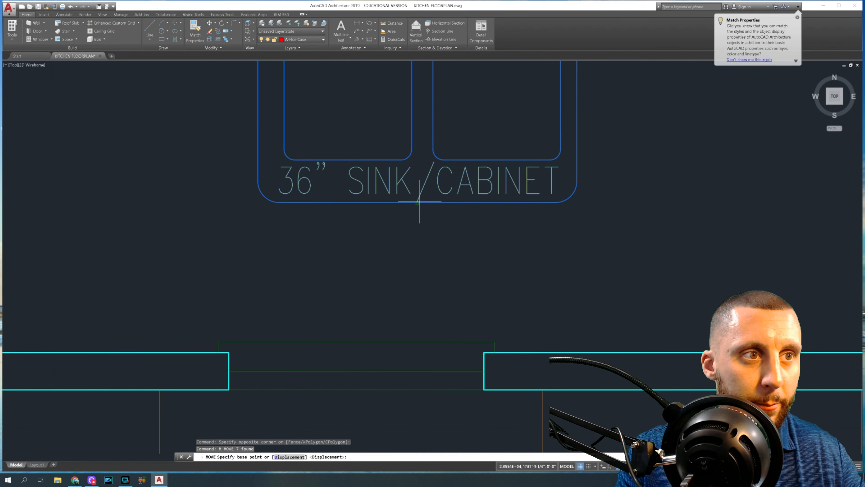
left_click(417, 202)
scroll(417, 203, "down", 4)
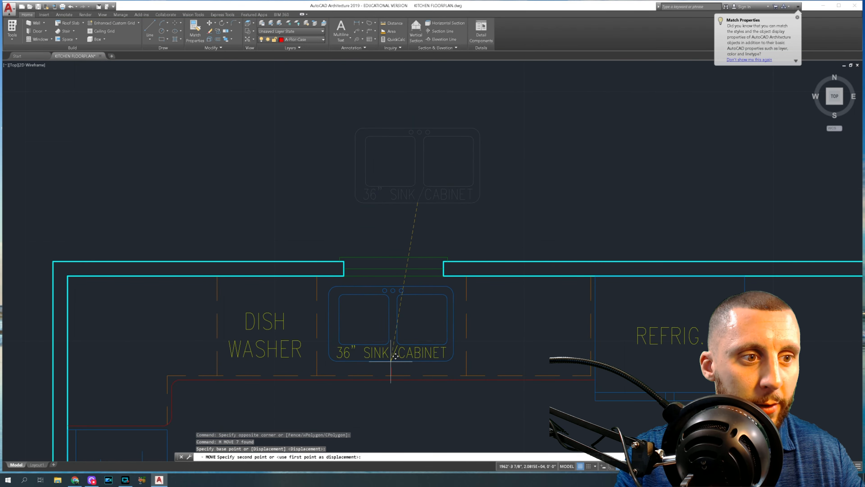
left_click(396, 359)
- Delete the vertical guide line in front of the sink
scroll(392, 303, "up", 6)
left_click(384, 312)
key("Delete")
middle_click_drag(413, 105, 402, 156)
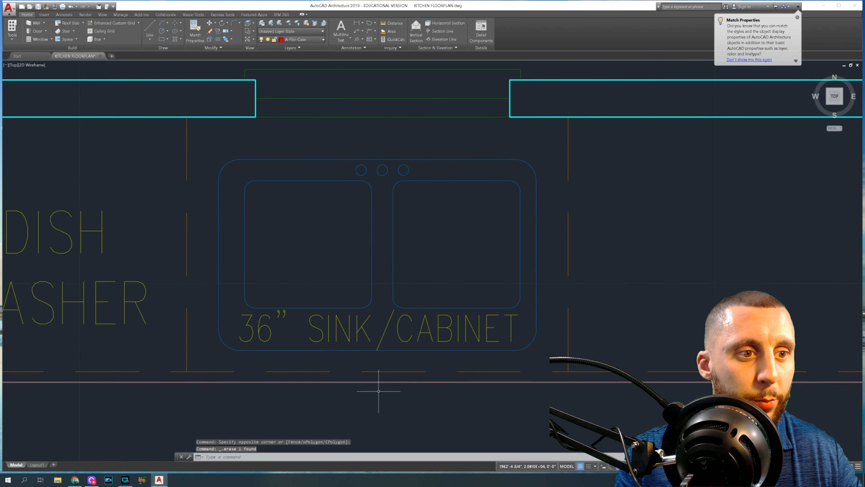
- Copy the reference plan's 30" CABINET label into the new plan's cabinet between the sink and the refrigerator
scroll(405, 375, "down", 4)
scroll(410, 365, "down", 4)
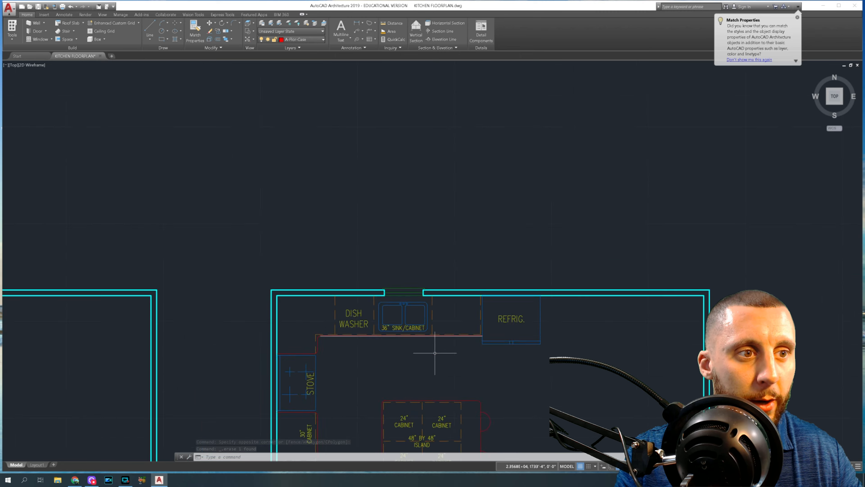
middle_click_drag(438, 351, 435, 279)
middle_click_drag(277, 302, 616, 232)
scroll(266, 167, "up", 5)
left_click(269, 157)
left_click(249, 174)
key("ctrl+c")
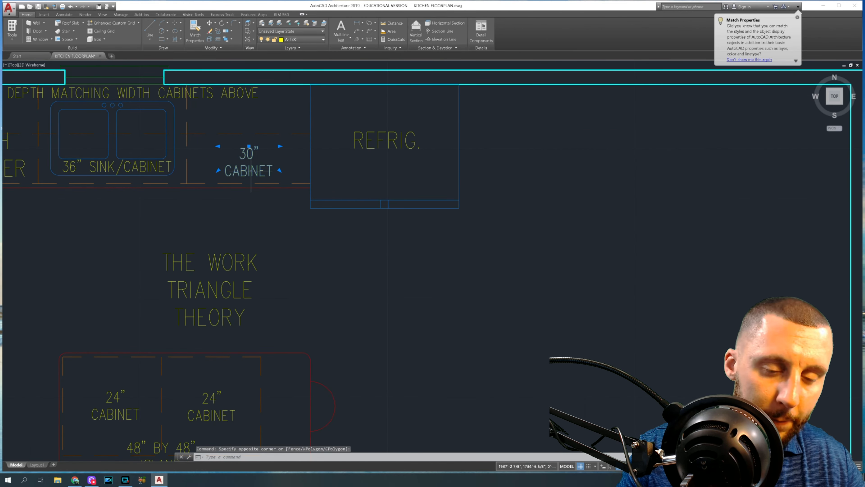
key("ctrl+v")
scroll(715, 179, "down", 5)
scroll(645, 176, "up", 5)
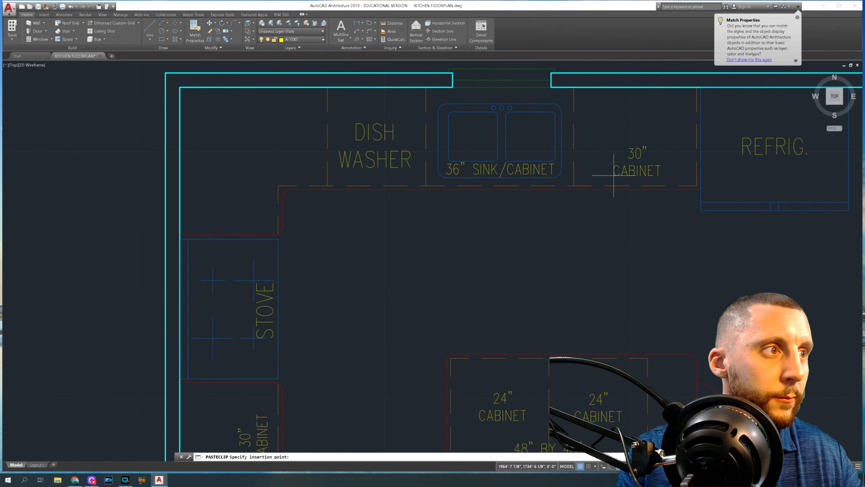
left_click(610, 177)
scroll(610, 177, "down", 4)
middle_click_drag(600, 207, 589, 233)
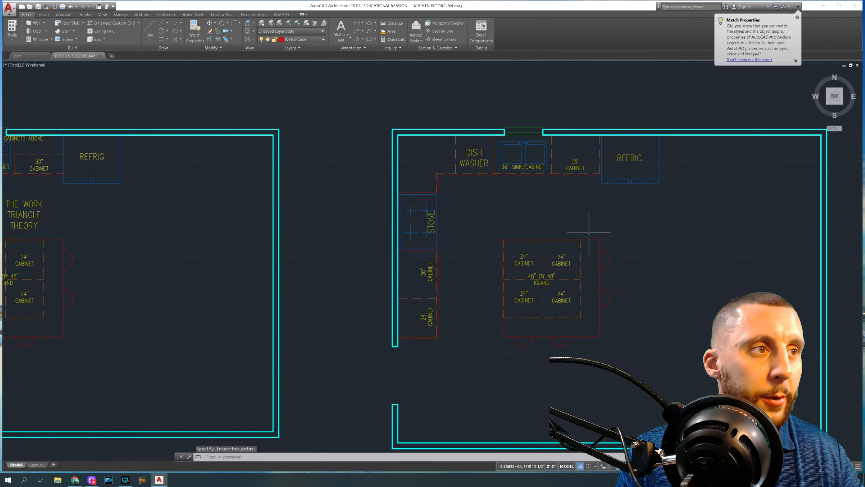
- Examine the 12" depth upper cabinets and their labels along the reference plan's walls
middle_click_drag(533, 233, 739, 181)
middle_click_drag(396, 198, 557, 186)
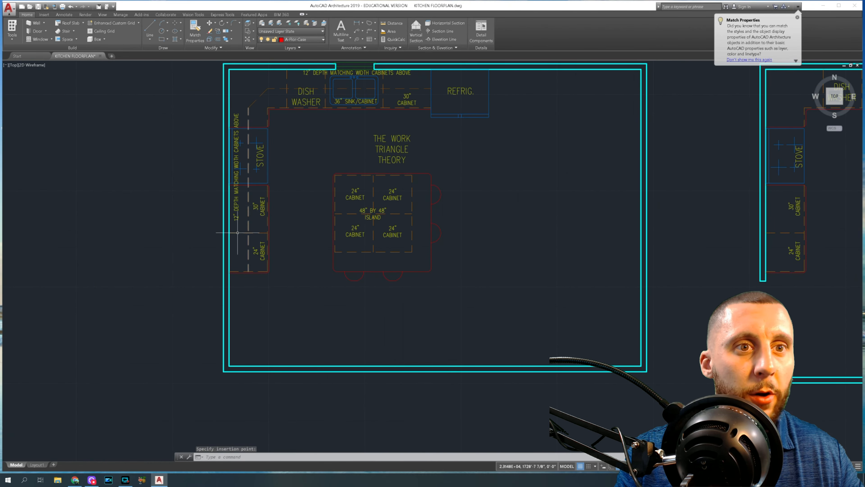
scroll(248, 253, "up", 4)
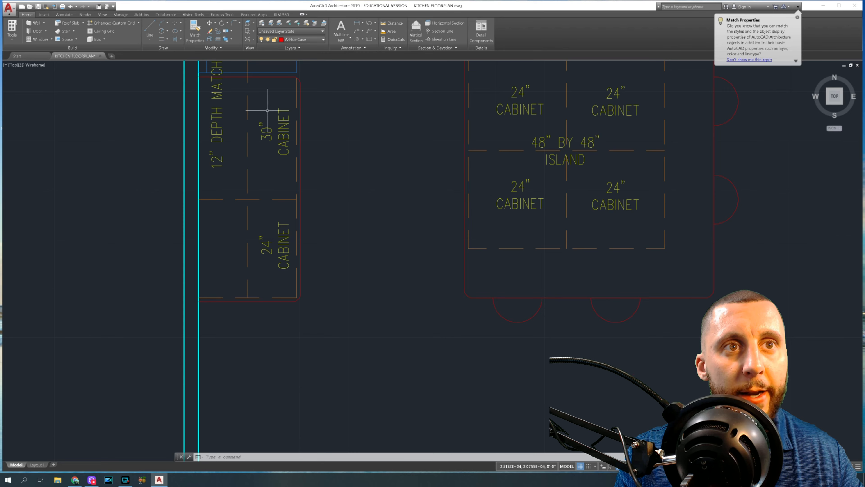
middle_click_drag(267, 110, 278, 306)
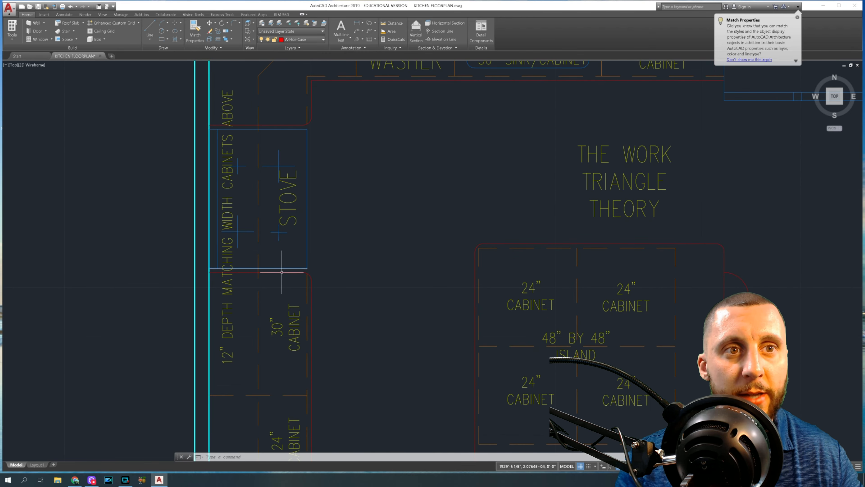
middle_click_drag(272, 56, 299, 142)
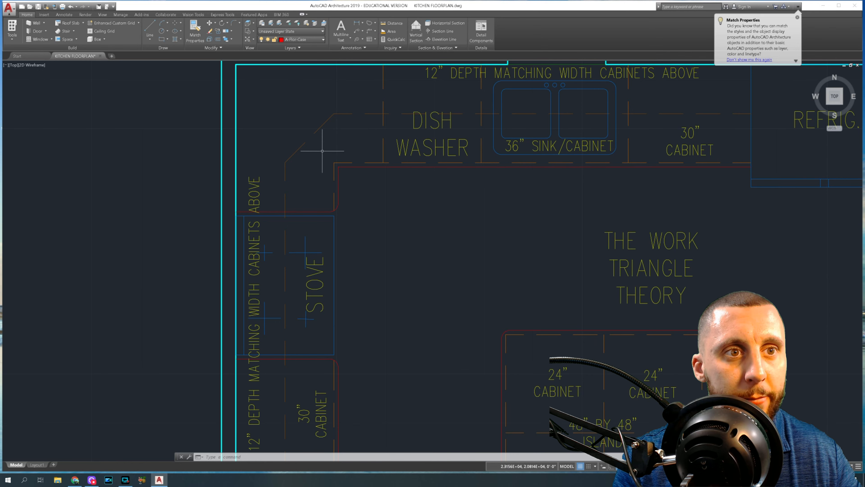
scroll(322, 151, "down", 2)
middle_click_drag(468, 151, 179, 151)
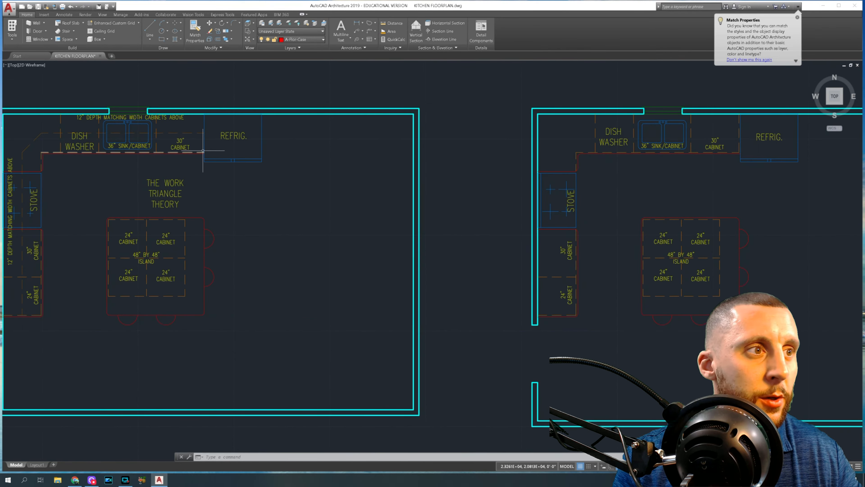
- Draw a vertical line from the midpoint of the lowest 24" cabinet's end up through the stove into the new plan's wall corner
middle_click_drag(528, 196, 356, 155)
scroll(378, 262, "up", 5)
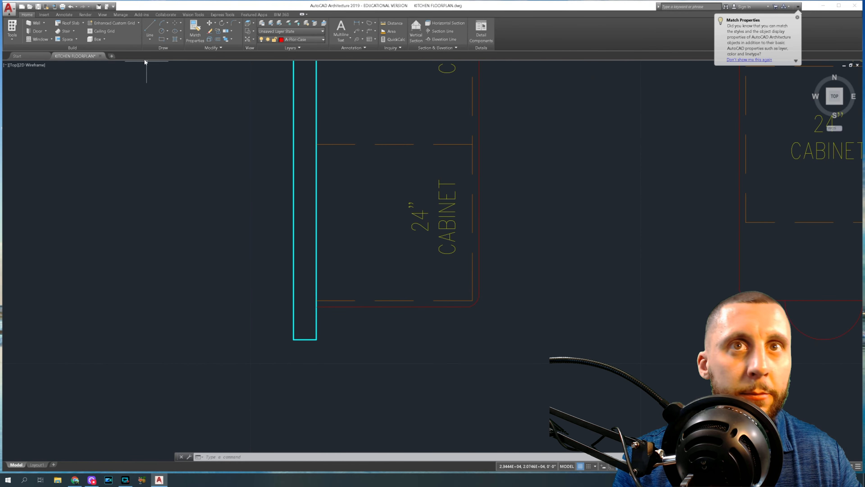
left_click(149, 30)
left_click(391, 300)
scroll(393, 205, "down", 5)
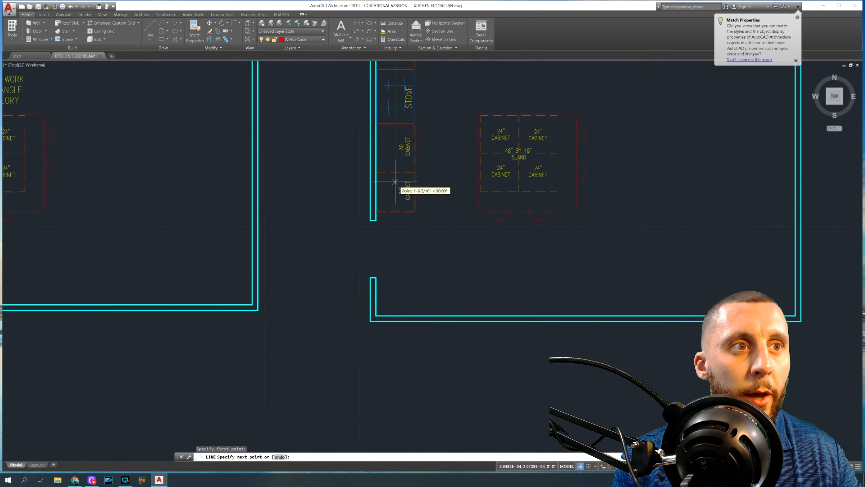
left_click(390, 167)
key("Return")
- Draw a horizontal line from the midpoint of the 30" cabinet's refrigerator side across the sink and dishwasher, past the vertical line
key("Return")
left_click(572, 170)
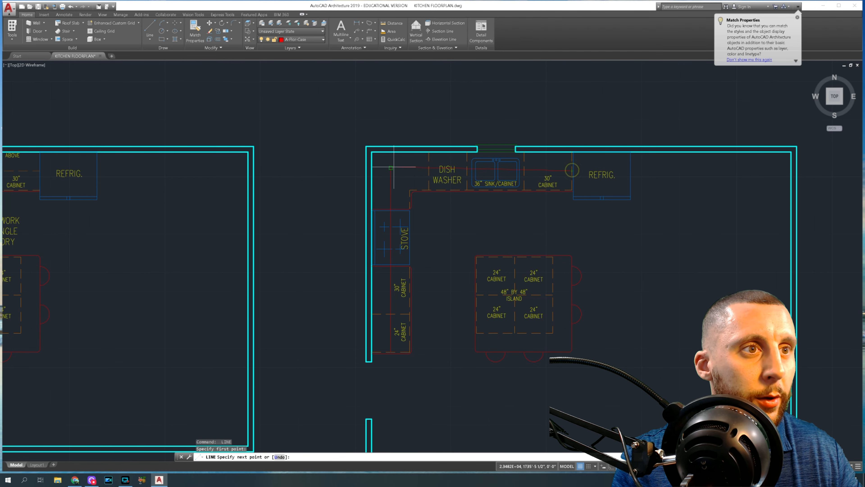
left_click(381, 173)
key("Escape")
- Chamfer the corner between the vertical and horizontal upper cabinet lines with both distances set to 12"
scroll(395, 178, "up", 5)
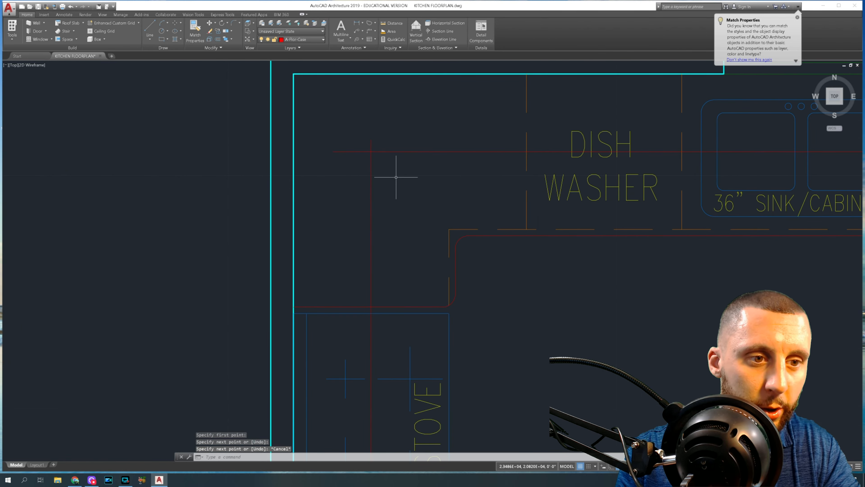
type("CHAMF")
key("Return")
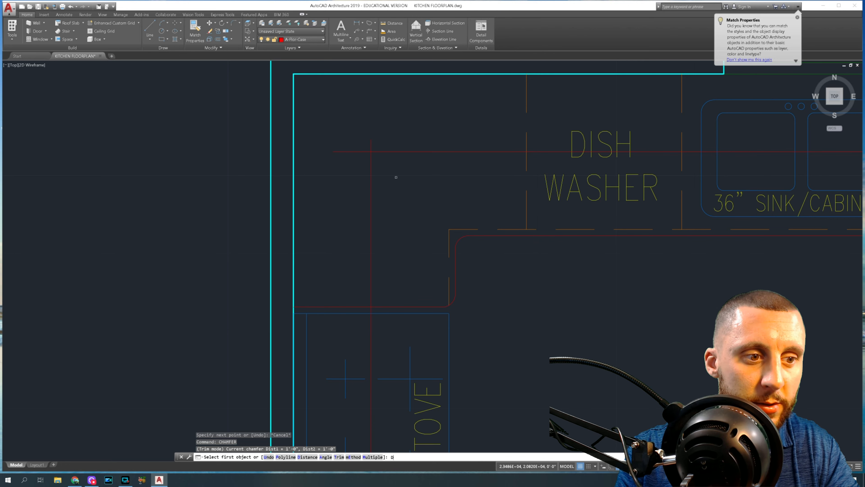
key("Return")
key("Return")
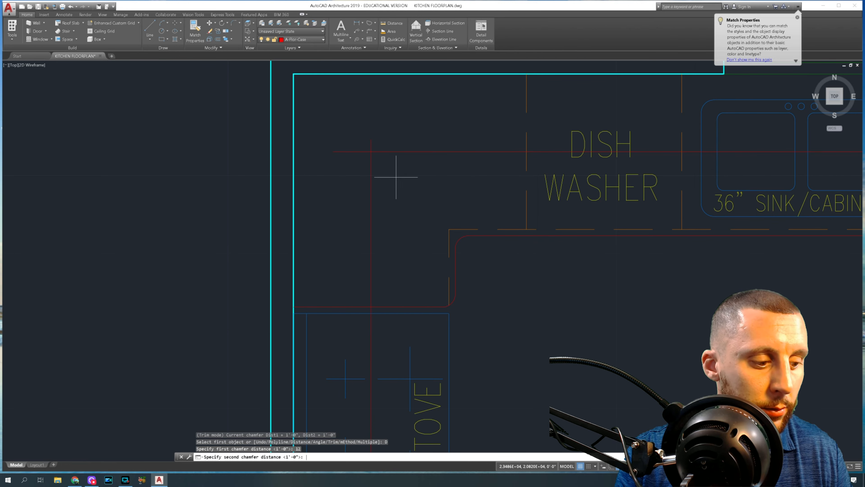
key("Return")
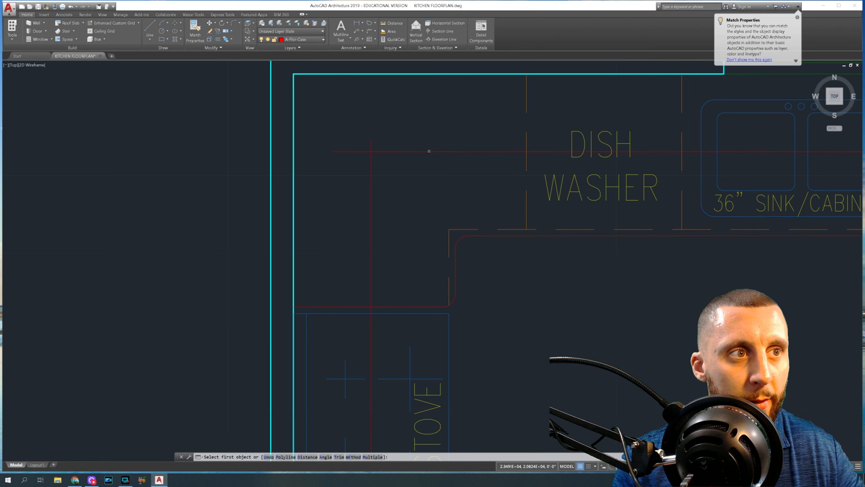
left_click(372, 199)
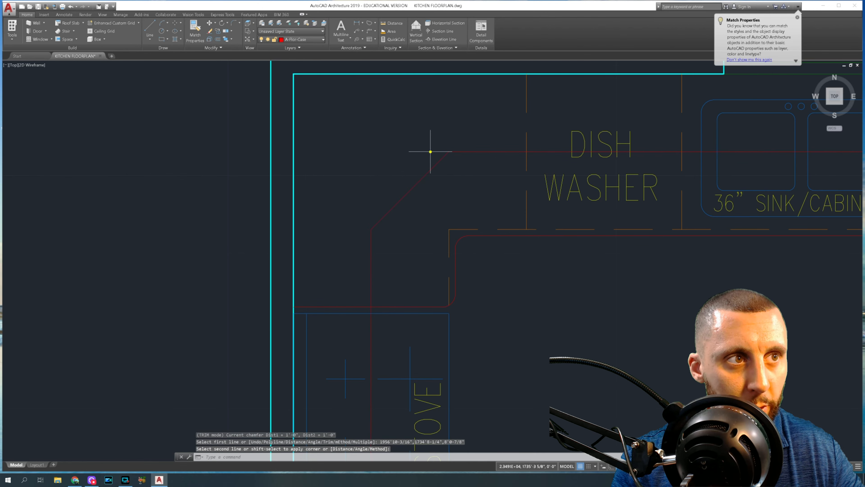
- Match the new plan's vertical, diagonal and horizontal upper cabinet lines to the properties of the reference plan's dashed upper cabinet line
scroll(434, 214, "down", 4)
middle_click_drag(433, 215, 353, 160)
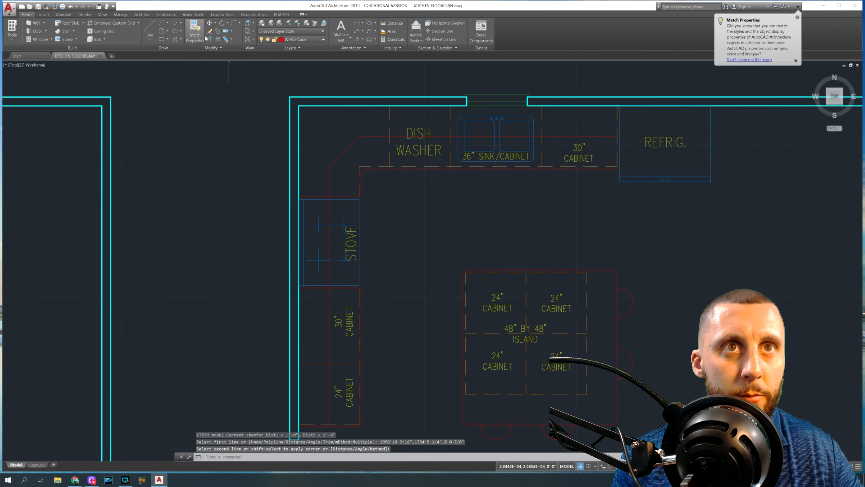
scroll(196, 73, "down", 5)
scroll(207, 120, "up", 6)
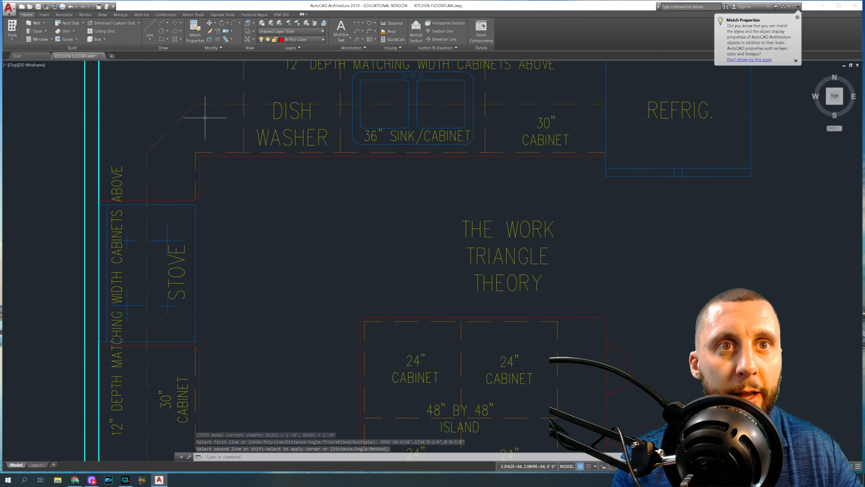
left_click(201, 114)
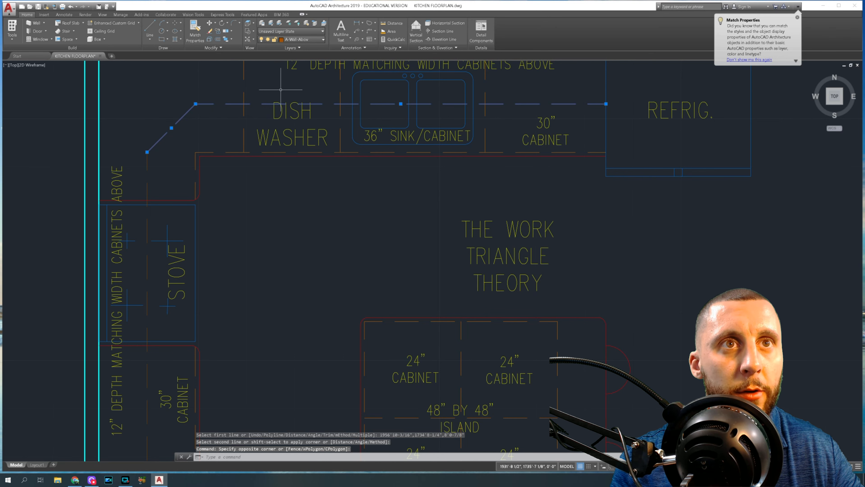
key("Escape")
left_click(196, 31)
left_click(203, 104)
scroll(236, 108, "down", 6)
middle_click_drag(519, 152, 419, 151)
scroll(449, 122, "up", 6)
left_click(444, 130)
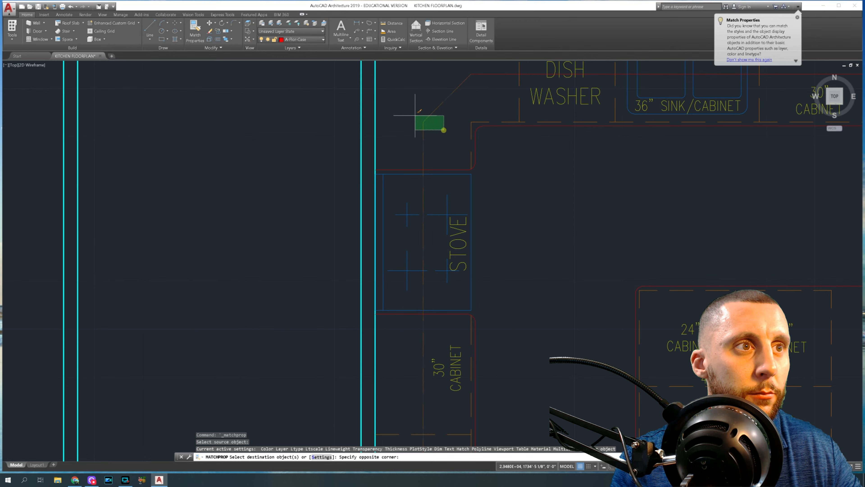
left_click(414, 116)
left_click(495, 85)
left_click(465, 70)
scroll(458, 73, "down", 4)
middle_click_drag(450, 195, 447, 180)
middle_click_drag(457, 226, 432, 282)
middle_click_drag(547, 120, 471, 152)
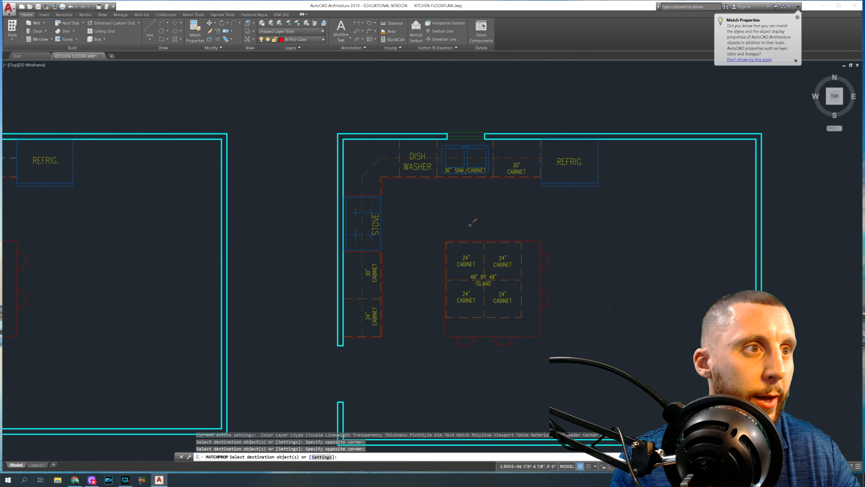
key("Escape")
- Trim the upper cabinet line out of the sink bay, using the cabinet divider lines on both sides of the sink as cutting edges
scroll(471, 153, "up", 4)
scroll(472, 153, "up", 2)
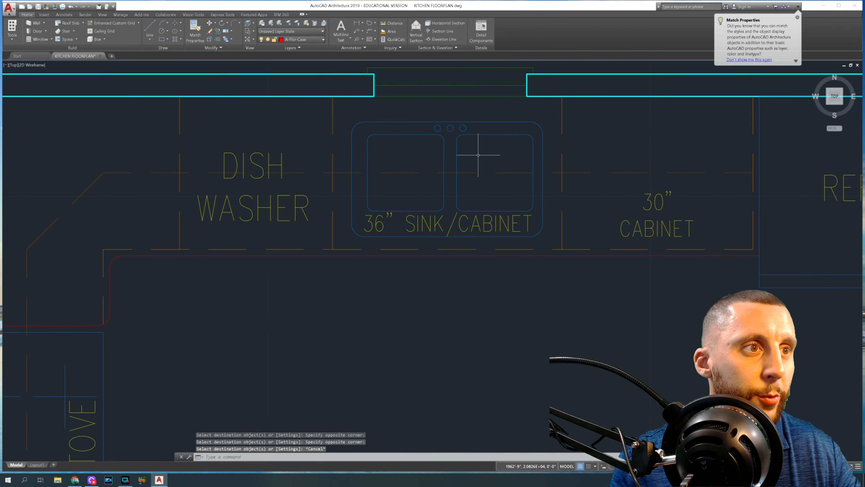
type("tr")
key("Return")
key("Return")
key("Escape")
key("Return")
left_click(562, 163)
key("Return")
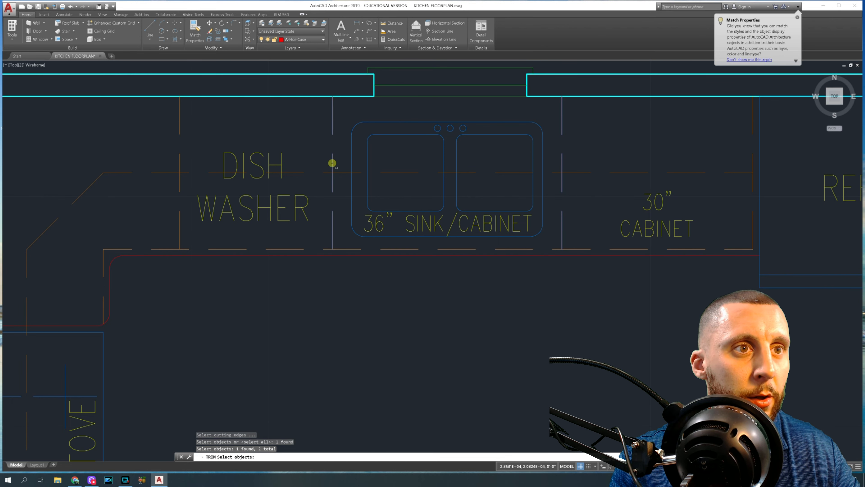
left_click(333, 167)
scroll(373, 196, "down", 4)
left_click(373, 196)
key("Escape")
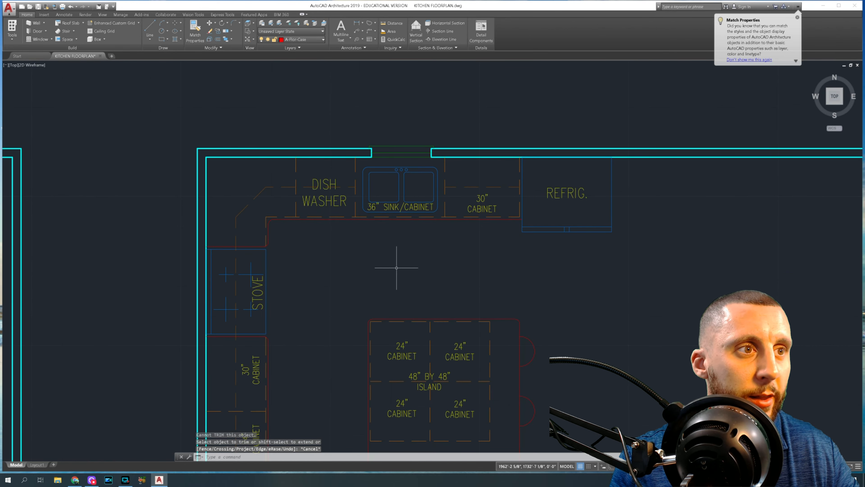
- Copy both 12" DEPTH MATCHING WIDTH CABINETS ABOVE labels from the reference plan's inner wall corner to the new plan's matching corner
scroll(396, 268, "down", 6)
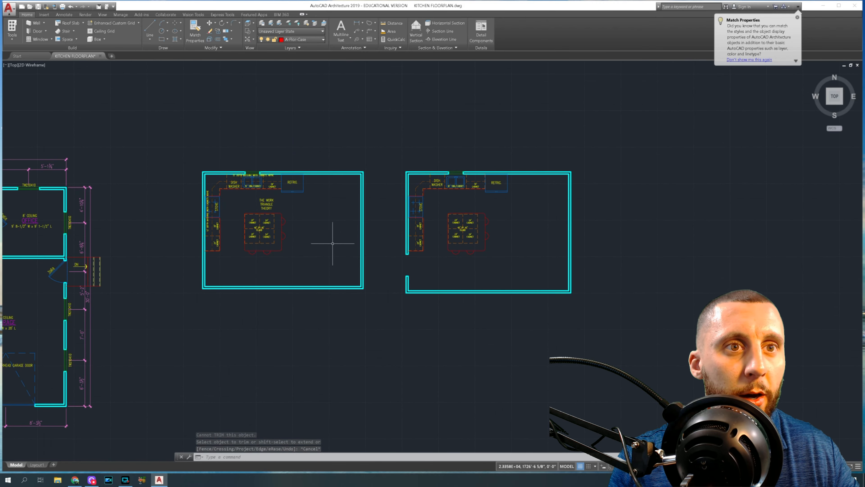
scroll(235, 173, "up", 6)
left_click(245, 194)
middle_click_drag(191, 276, 226, 224)
left_click(173, 239)
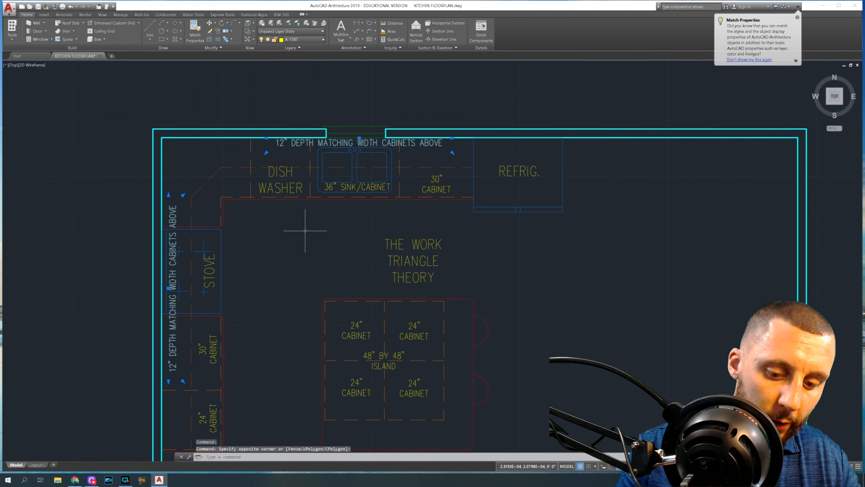
type("co")
key("Return")
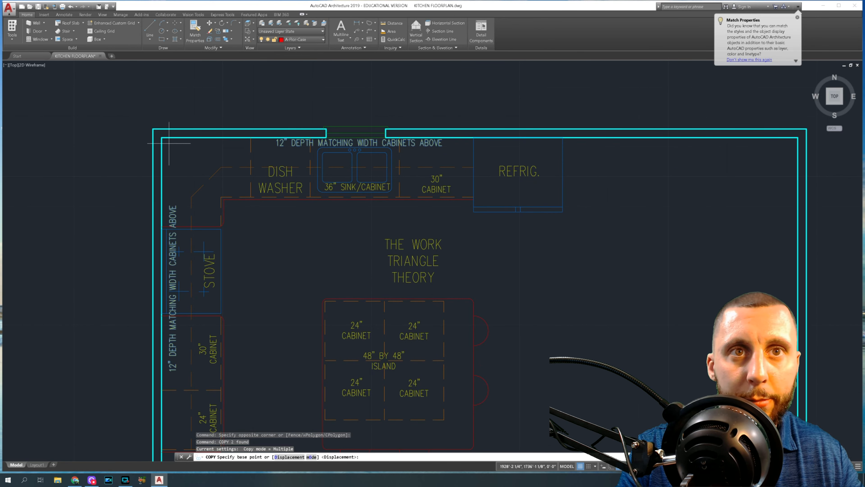
left_click(184, 122)
scroll(170, 136, "down", 5)
scroll(375, 133, "up", 5)
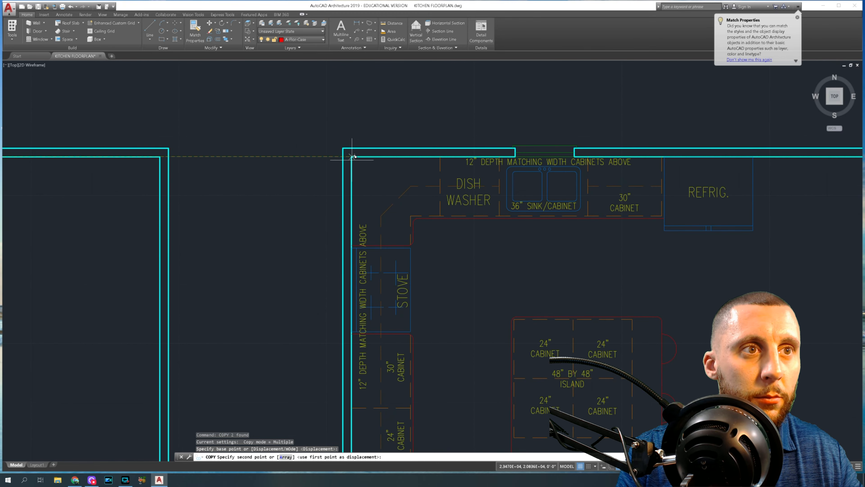
left_click(351, 150)
key("Escape")
scroll(350, 153, "down", 5)
middle_click_drag(350, 159, 422, 210)
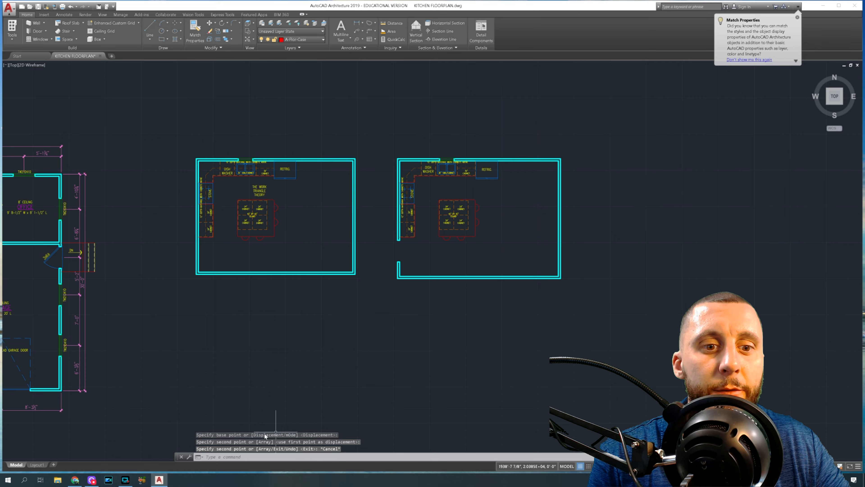
- Open the KITCHEN SCREENSHOT image from the desktop, examine the 3D kitchen rendering, and minimize the image
left_click(158, 479)
double_click(37, 180)
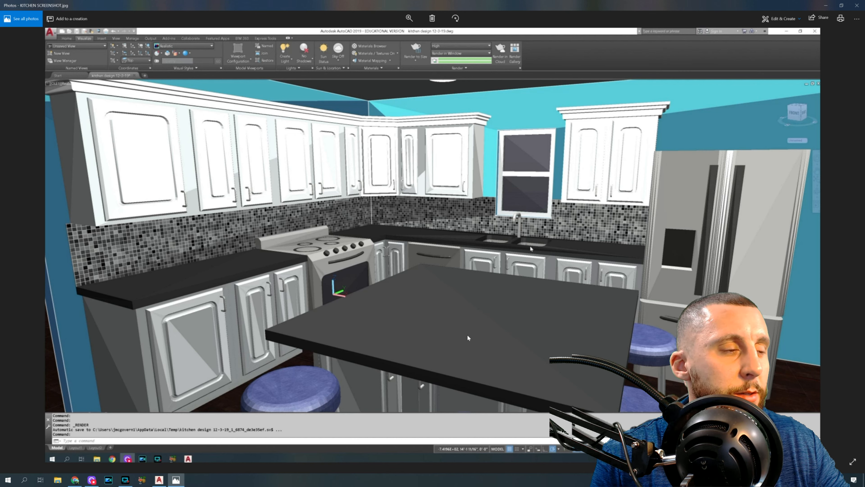
left_click(826, 5)
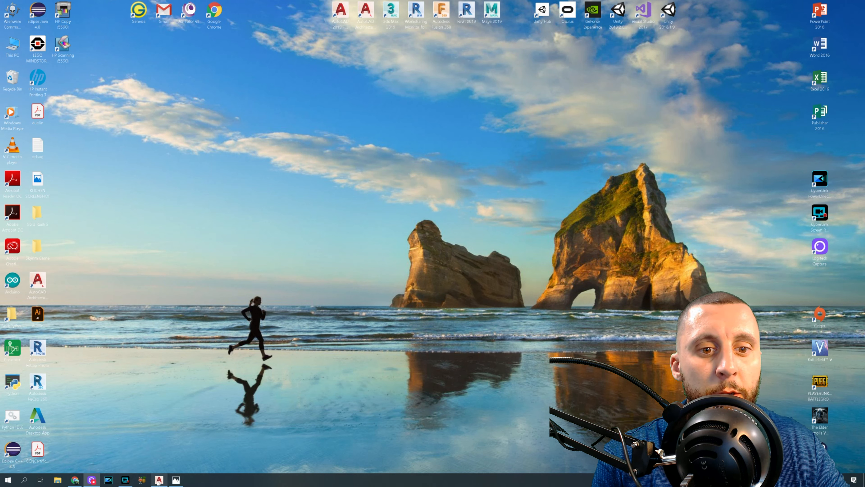
mouse_move(158, 482)
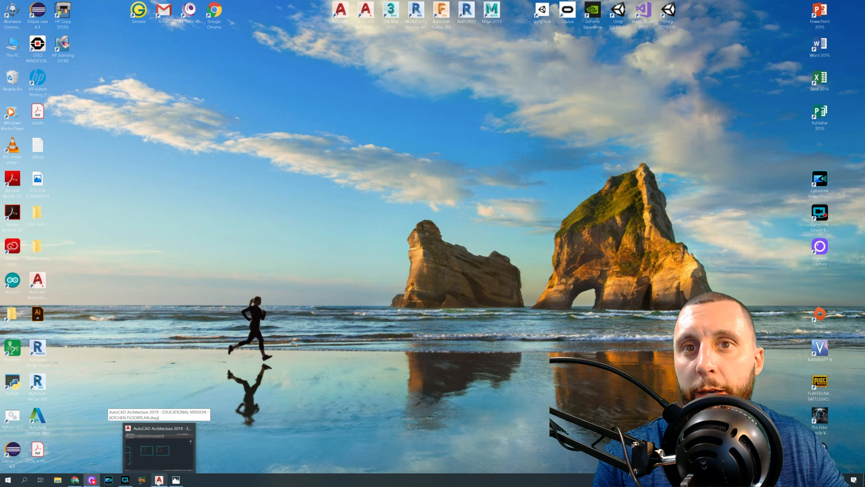